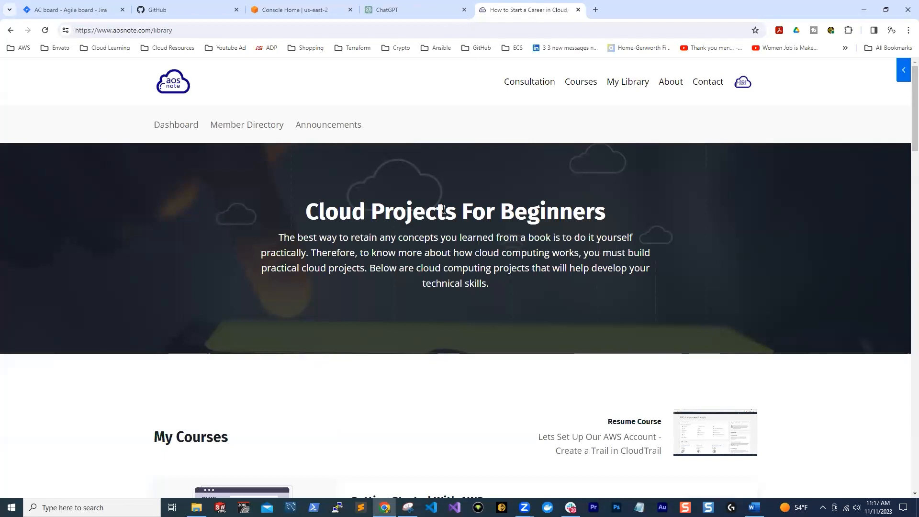
Look through the introductory courses in My Courses, from Getting Started With AWS to the static, WordPress and dynamic website projects
scroll(423, 101, "down", 2)
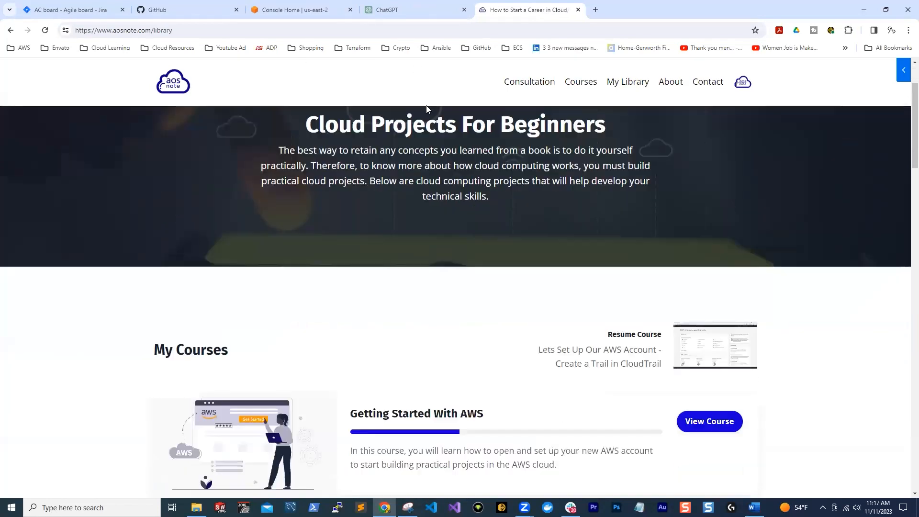
scroll(438, 166, "down", 3)
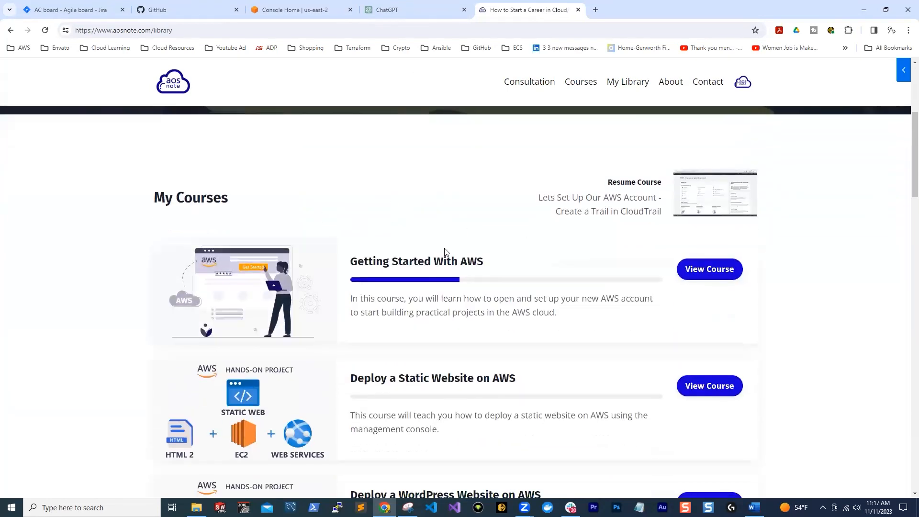
scroll(305, 211, "down", 2)
scroll(303, 208, "up", 2)
scroll(466, 244, "down", 2)
scroll(339, 335, "down", 1)
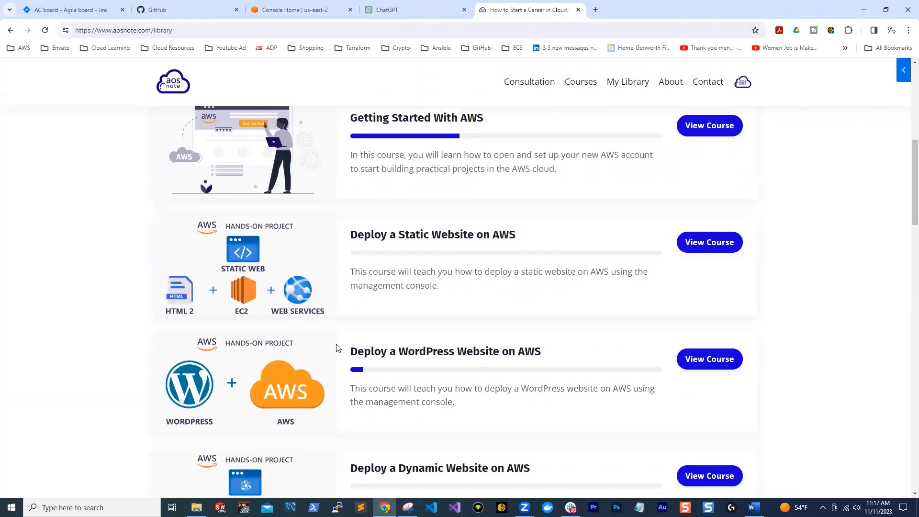
scroll(364, 232, "up", 3)
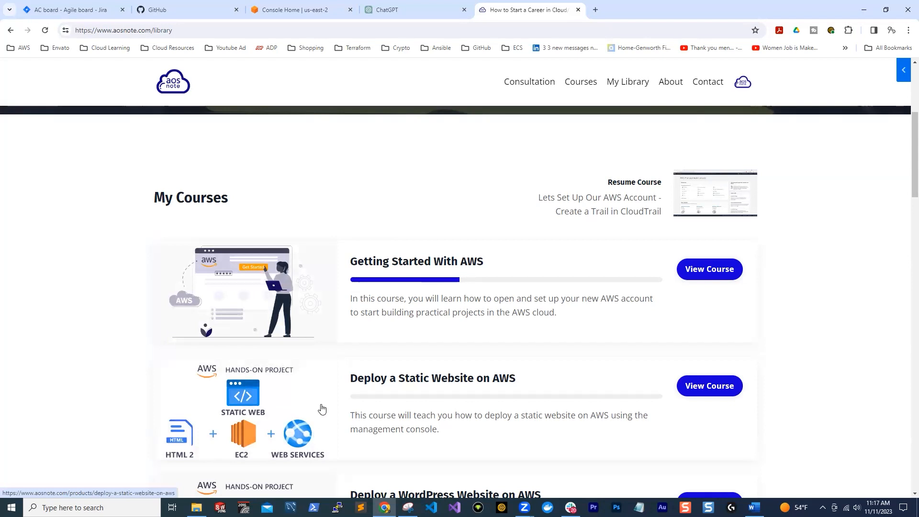
scroll(318, 407, "down", 2)
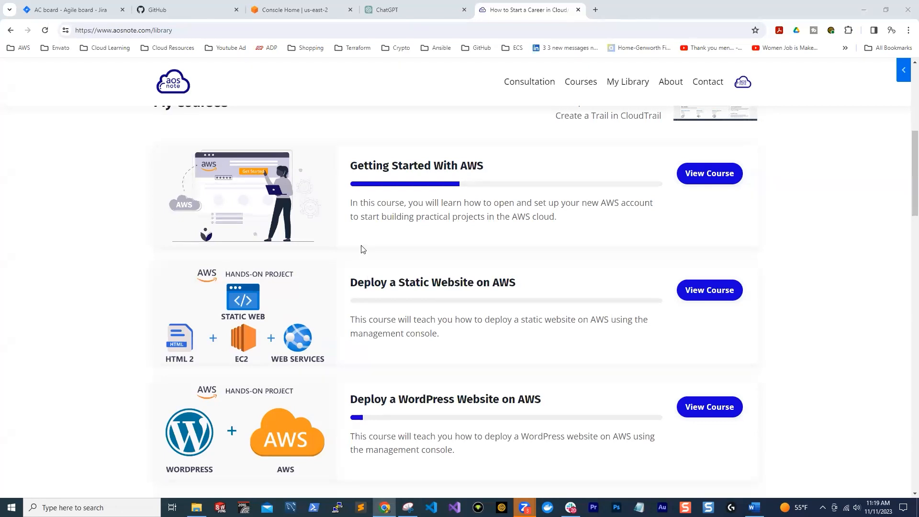
scroll(292, 217, "down", 2)
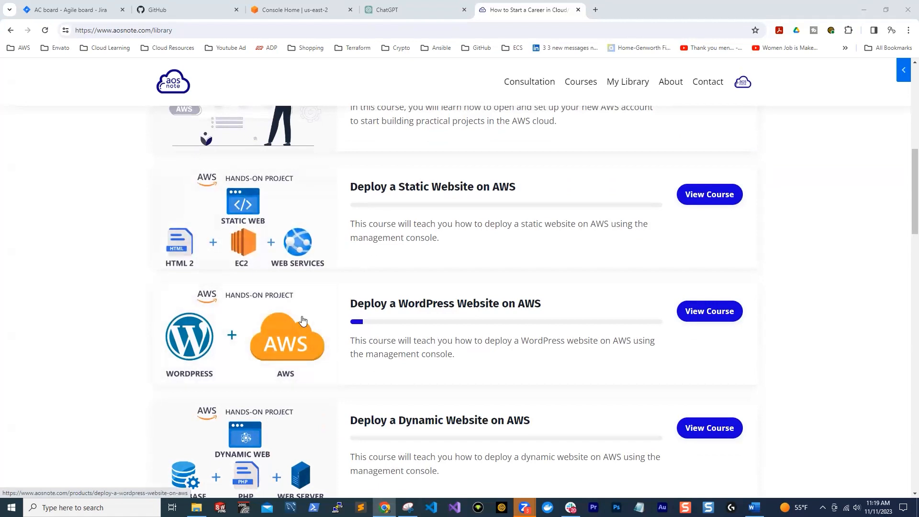
scroll(302, 319, "down", 2)
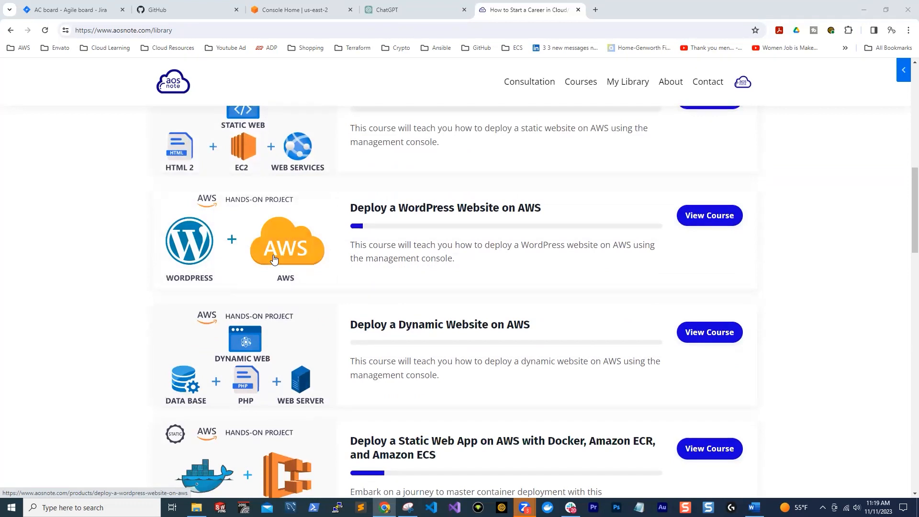
scroll(274, 259, "up", 2)
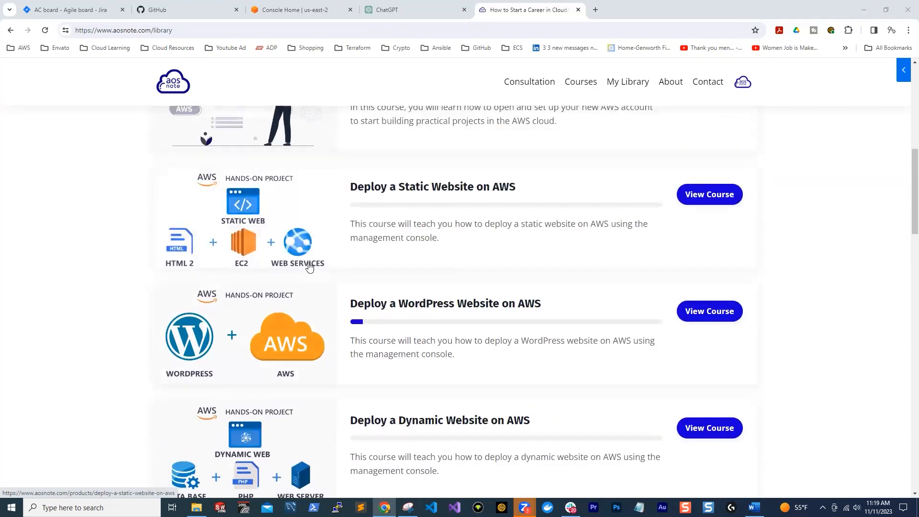
Examine the more advanced projects in the course list, covering Docker with Amazon ECS, Terraform, CI/CD pipelines, Ansible, and Lambda with Python
scroll(267, 297, "down", 6)
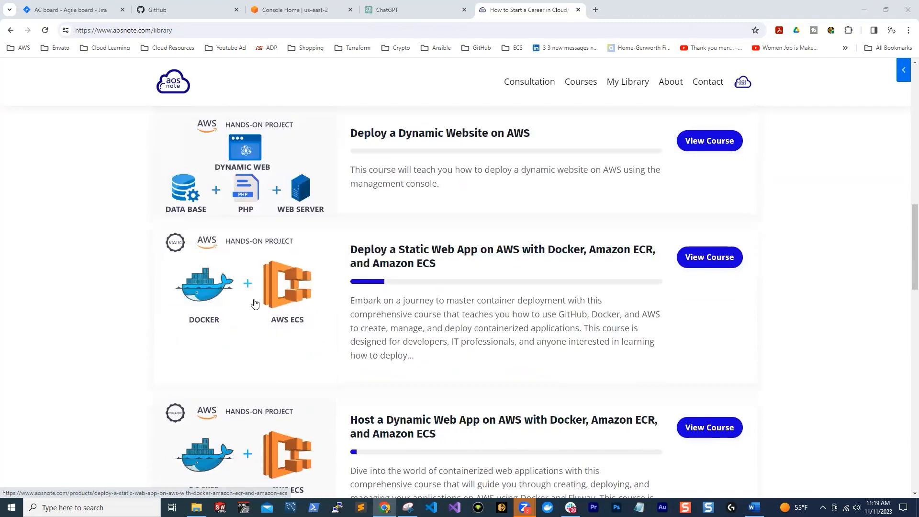
scroll(269, 329, "down", 2)
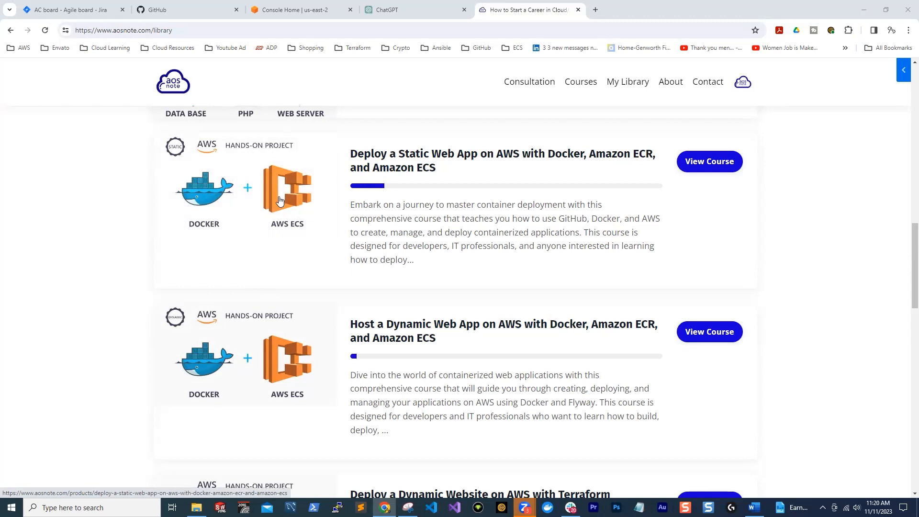
scroll(280, 200, "down", 5)
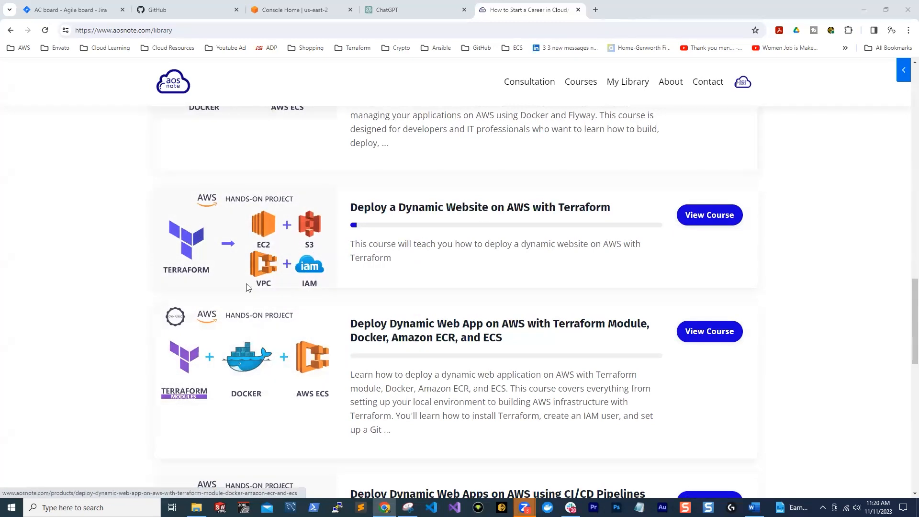
scroll(250, 255, "down", 6)
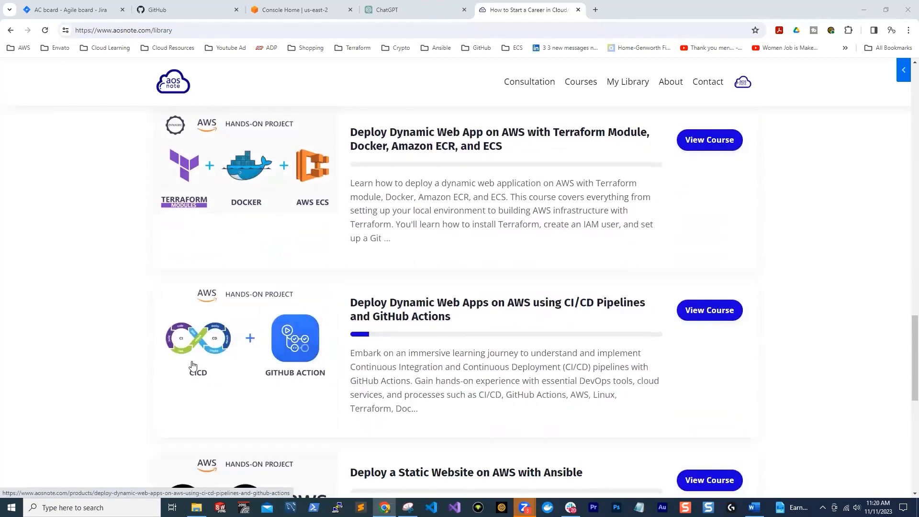
scroll(249, 407, "down", 1)
scroll(258, 402, "up", 1)
scroll(223, 389, "down", 4)
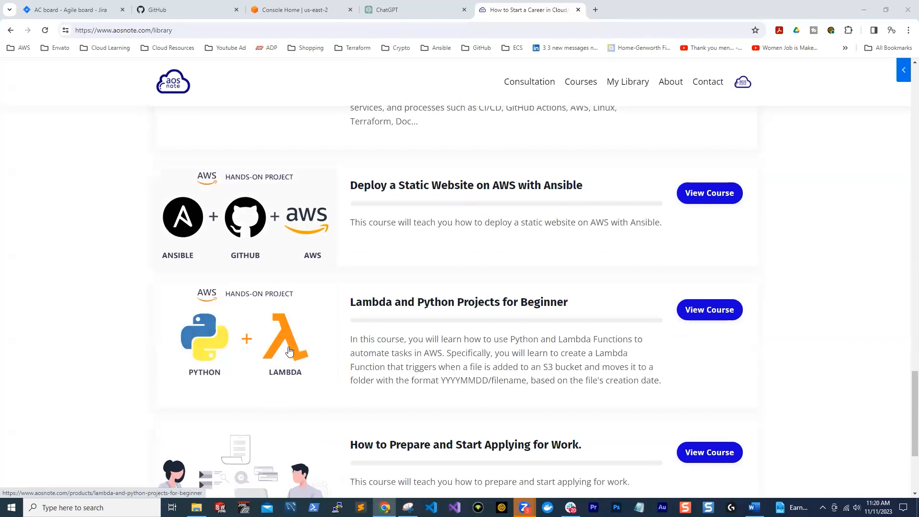
scroll(289, 351, "up", 9)
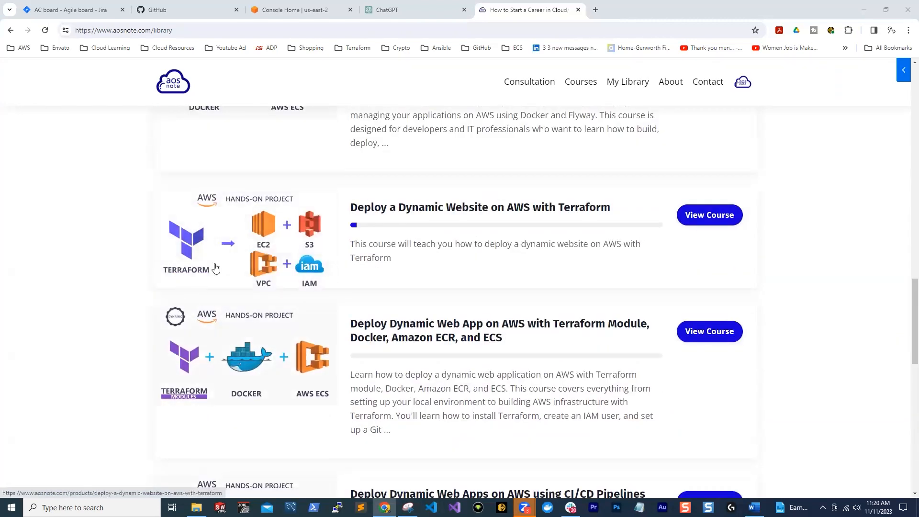
Review the Terraform and Docker course entries again, then return to the beginning of the My Courses list
scroll(253, 299, "down", 1)
scroll(252, 299, "down", 3)
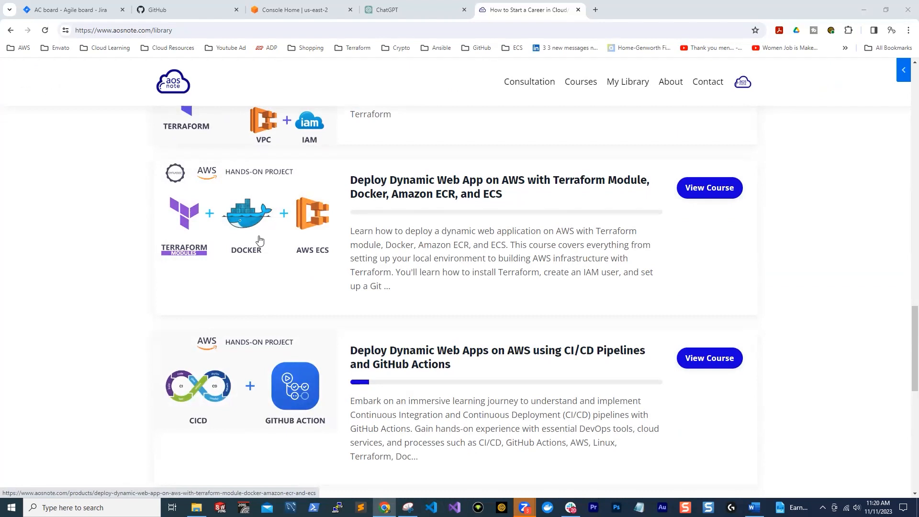
scroll(261, 240, "up", 5)
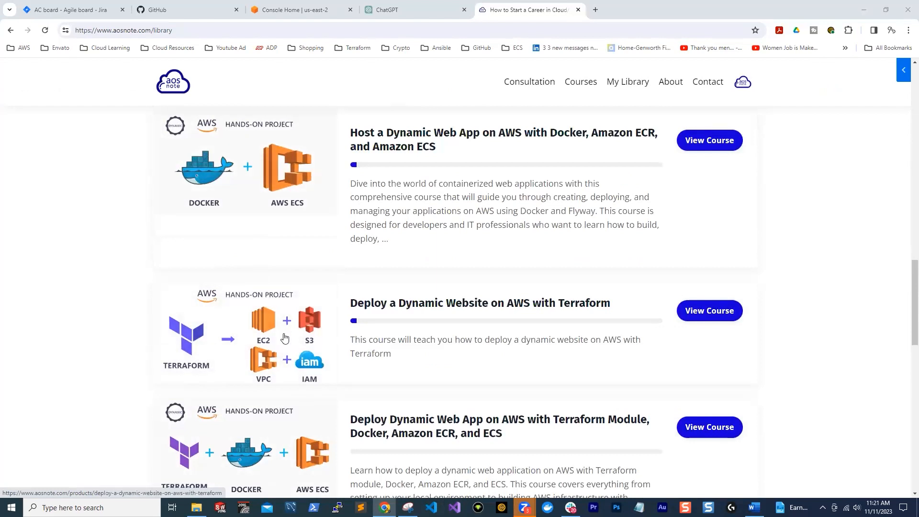
scroll(267, 316, "up", 2)
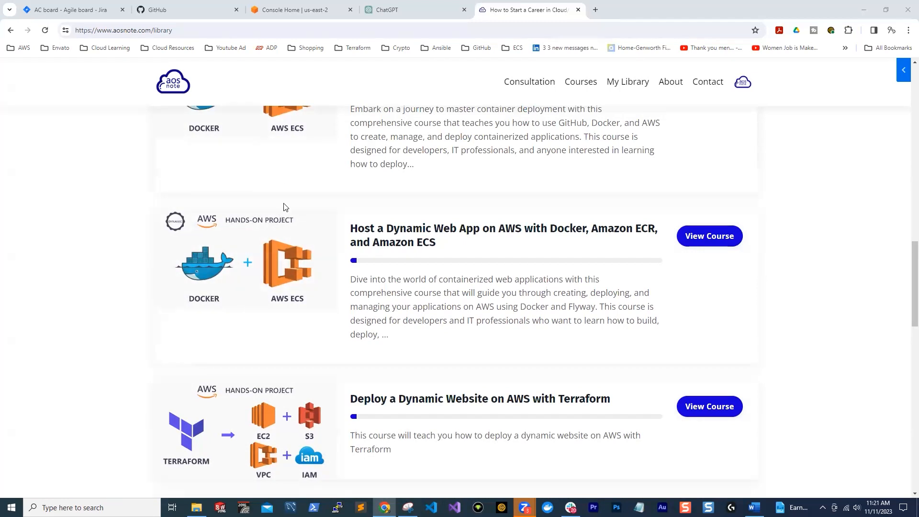
scroll(283, 207, "down", 2)
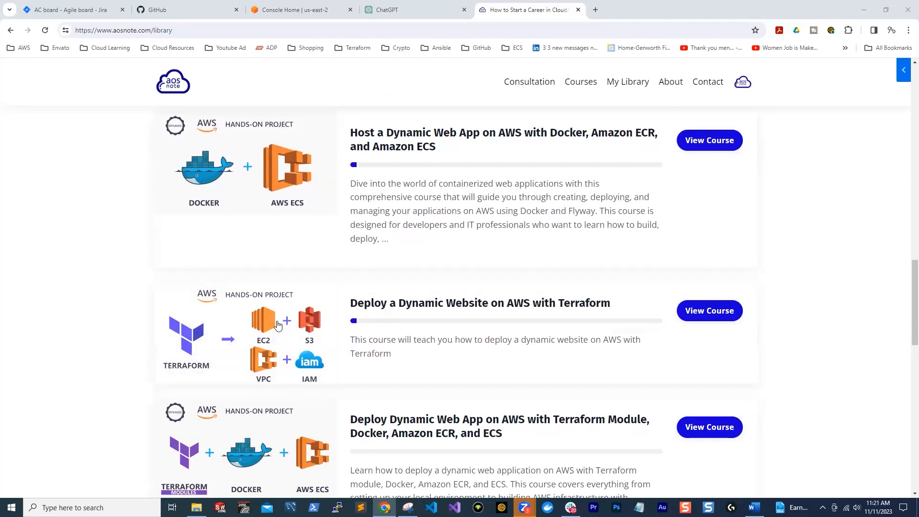
scroll(277, 322, "up", 1)
scroll(262, 284, "up", 1)
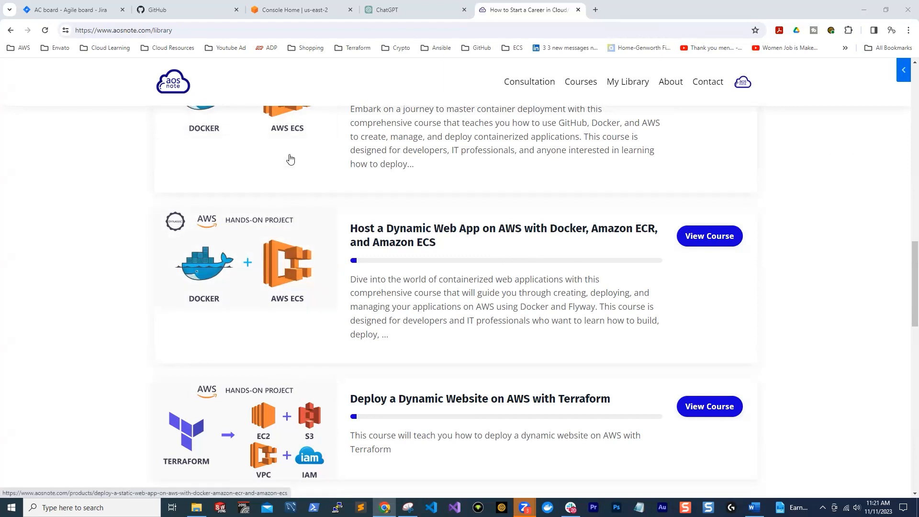
scroll(289, 199, "down", 4)
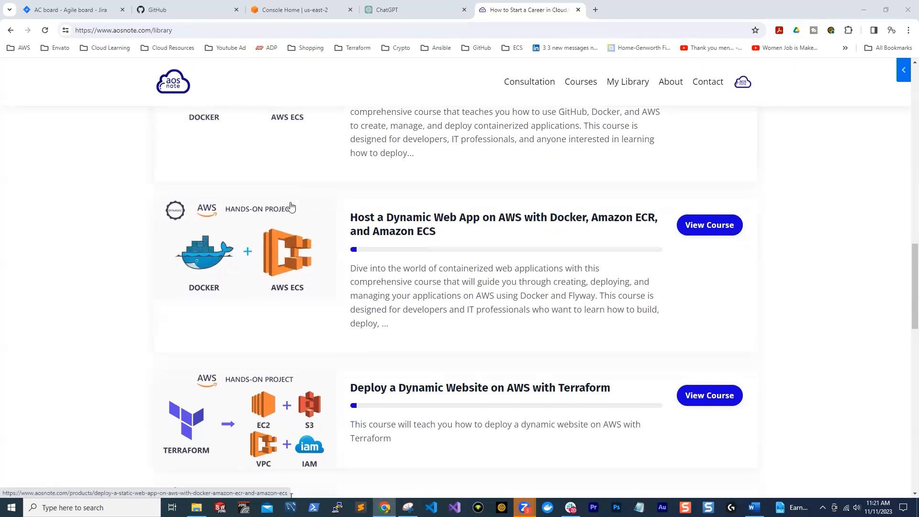
scroll(306, 366, "down", 3)
scroll(273, 297, "up", 15)
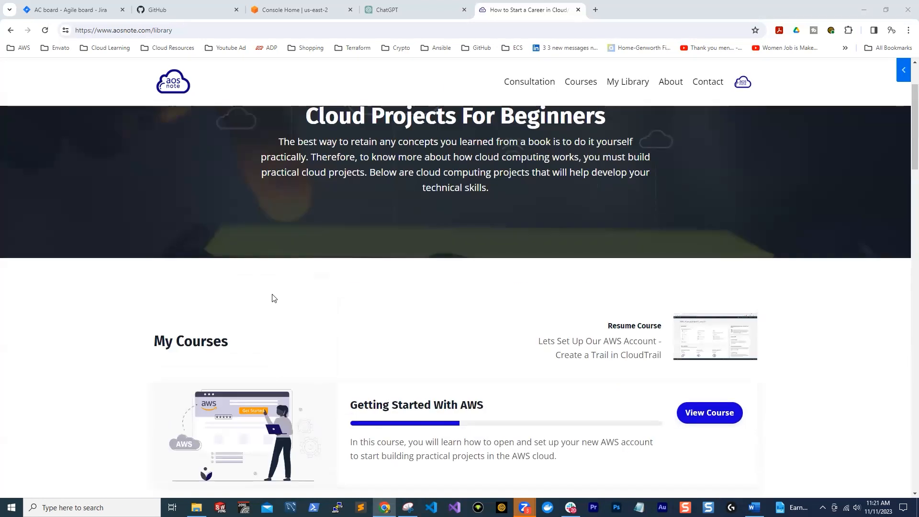
scroll(272, 294, "down", 2)
scroll(274, 286, "down", 1)
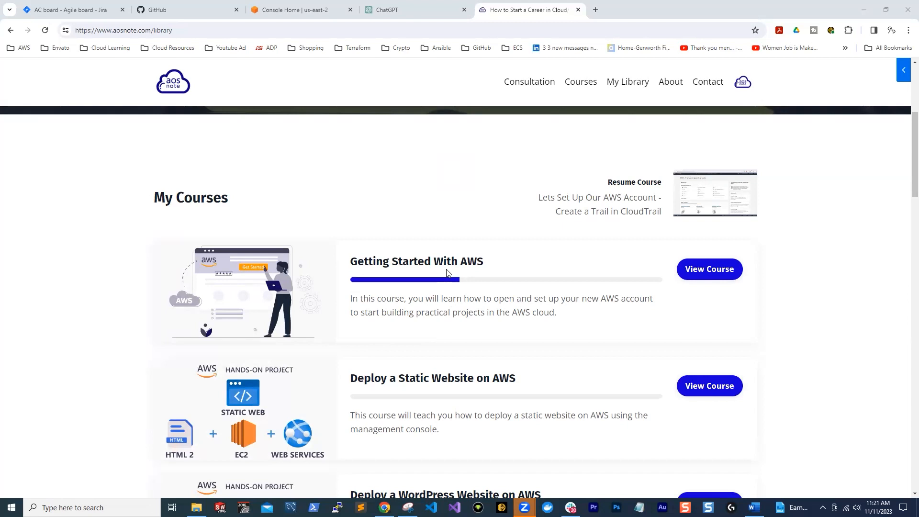
scroll(328, 387, "down", 1)
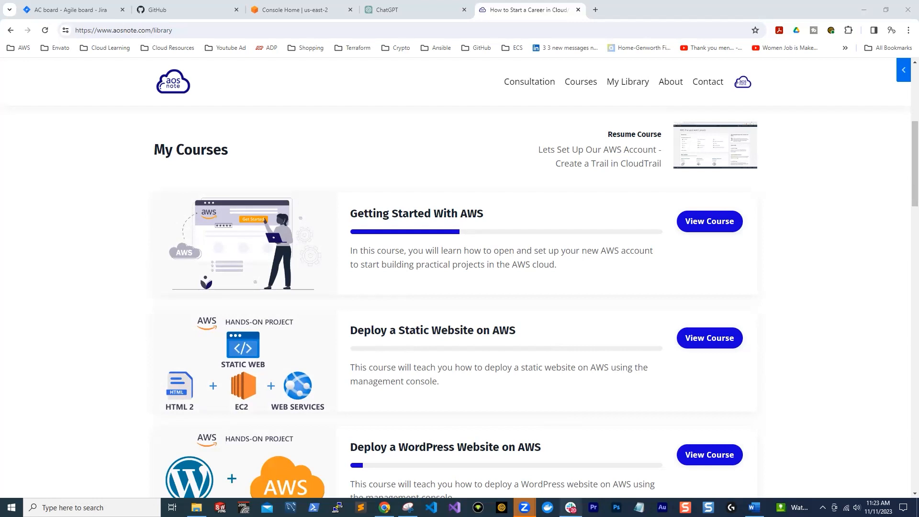
Switch to Slack and open the aws-devops channel's canvas at its list of assignments
left_click(570, 507)
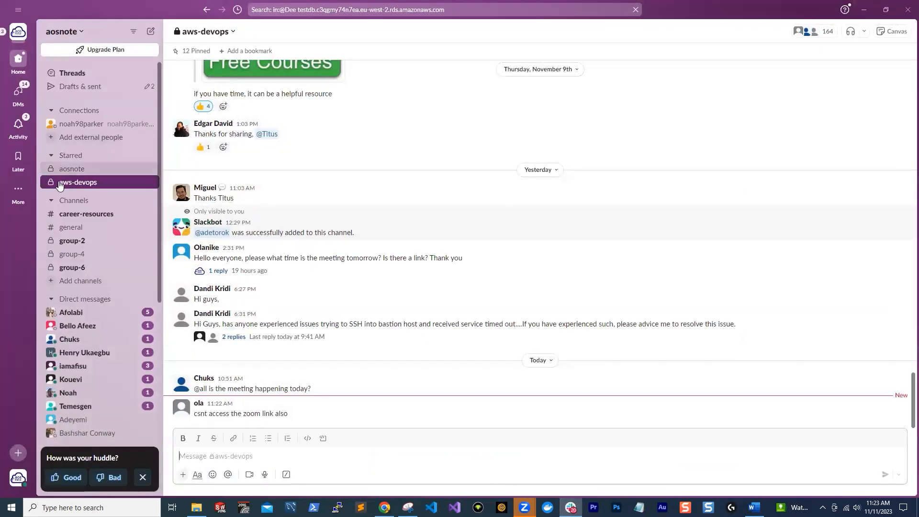
left_click(884, 34)
left_click(885, 34)
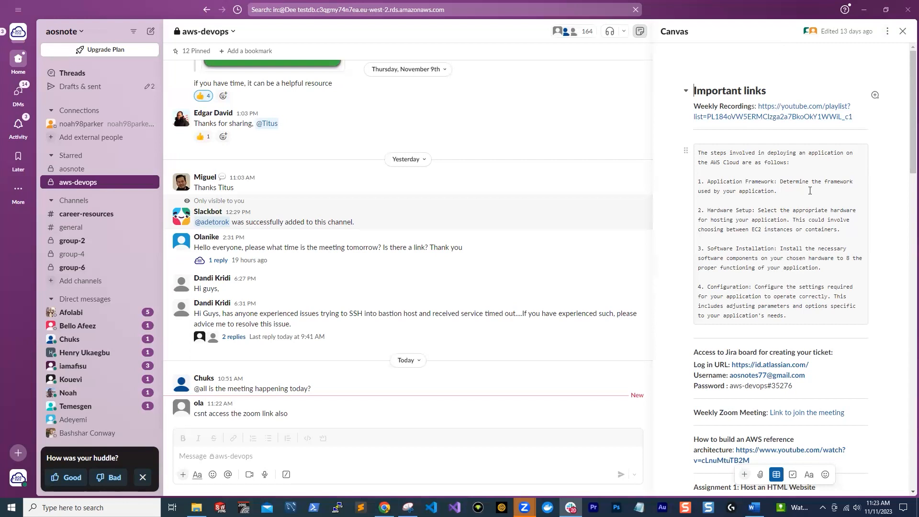
scroll(809, 191, "down", 10)
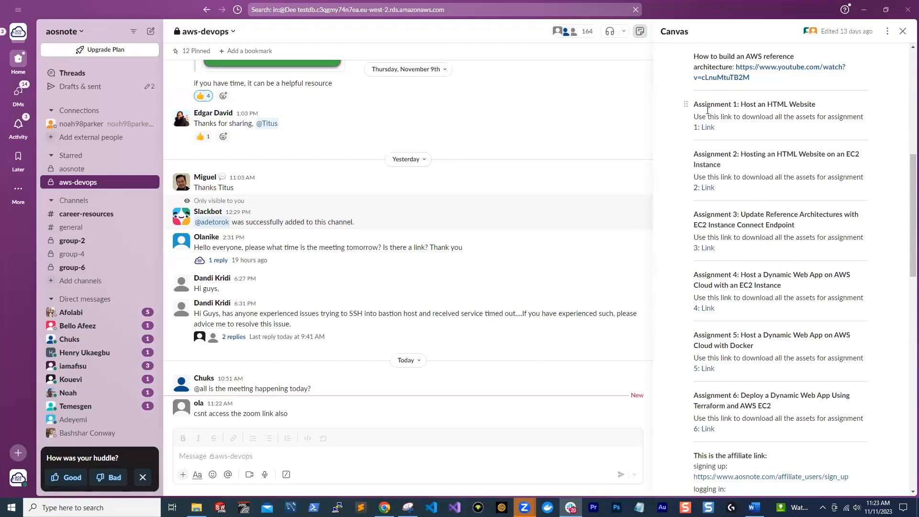
Compare the My Courses list in Chrome with the assignments in Slack's aws-devops canvas
left_click(863, 9)
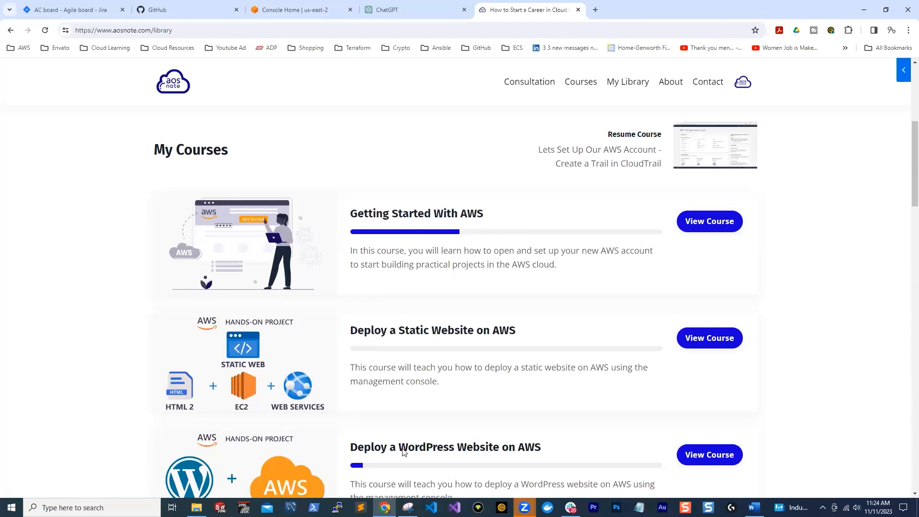
left_click(571, 507)
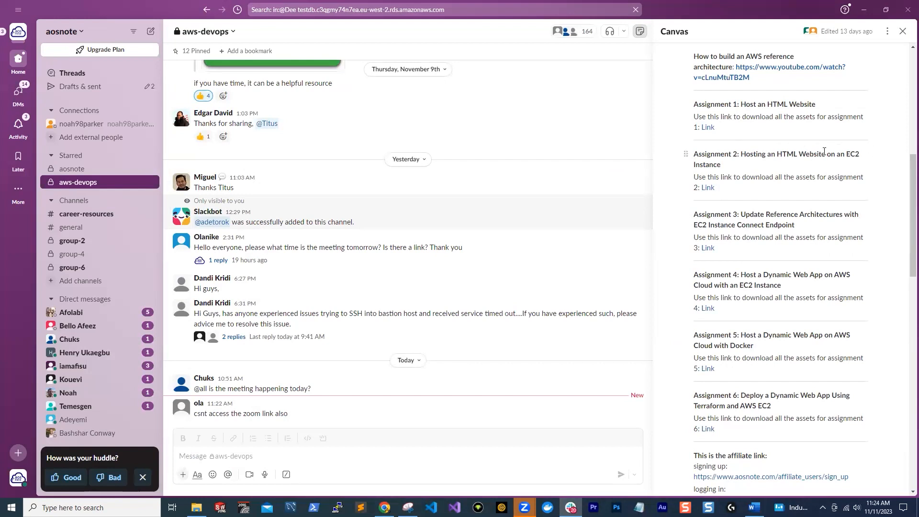
left_click(864, 10)
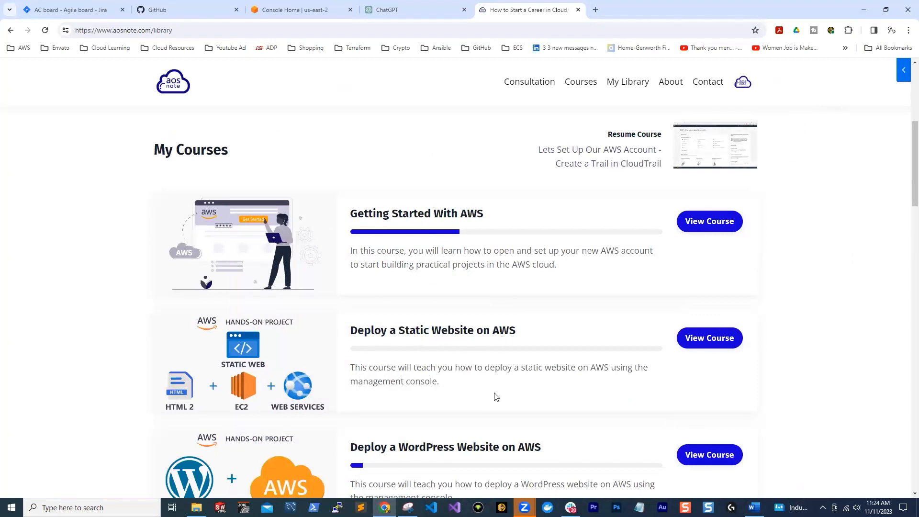
scroll(329, 324, "down", 1)
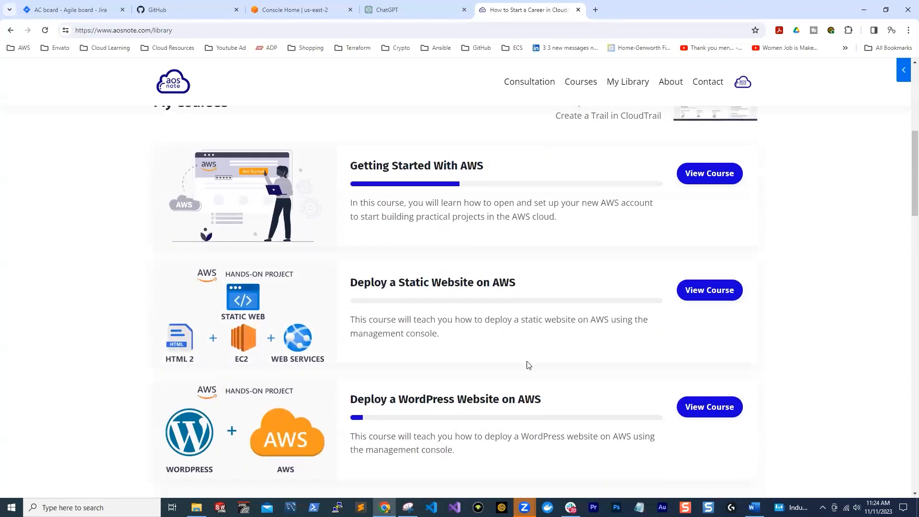
left_click(570, 507)
key("alt+Tab")
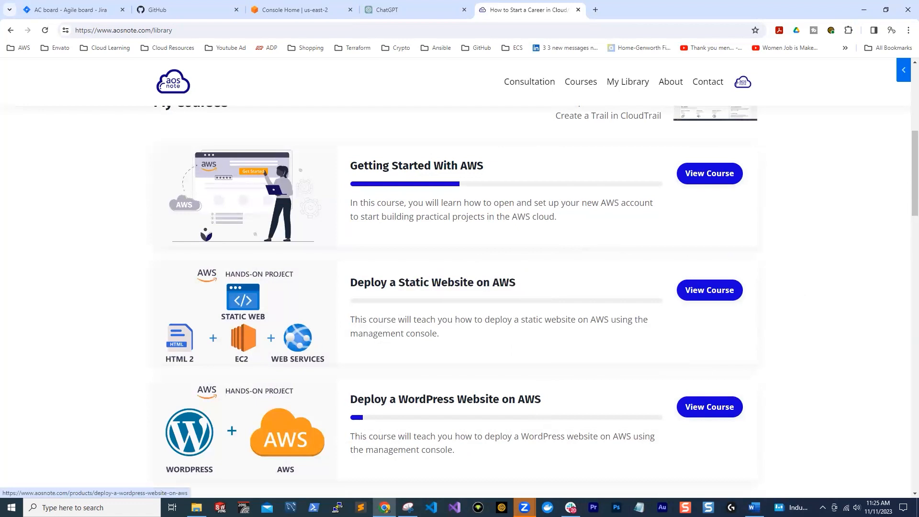
Switch to Slack and look over the assignments and their asset download links in the aws-devops canvas
mouse_move(571, 506)
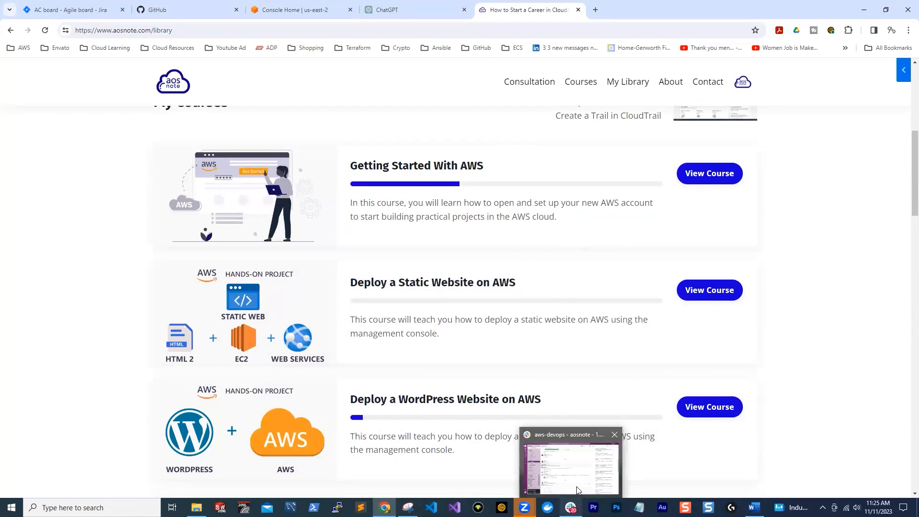
left_click(577, 490)
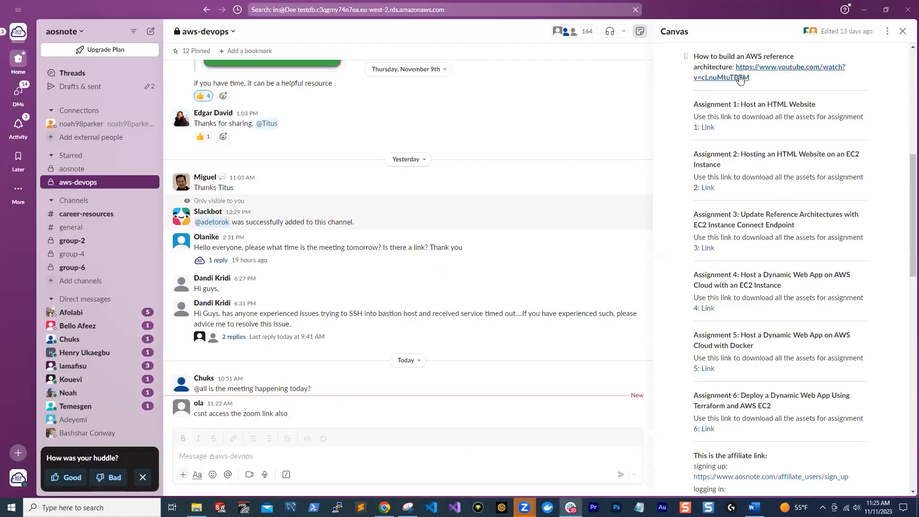
scroll(856, 149, "up", 2)
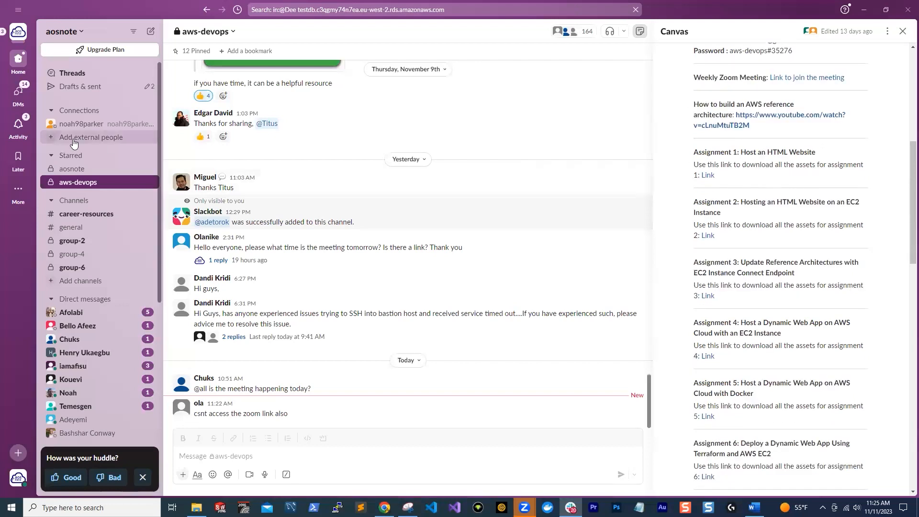
scroll(875, 163, "down", 2)
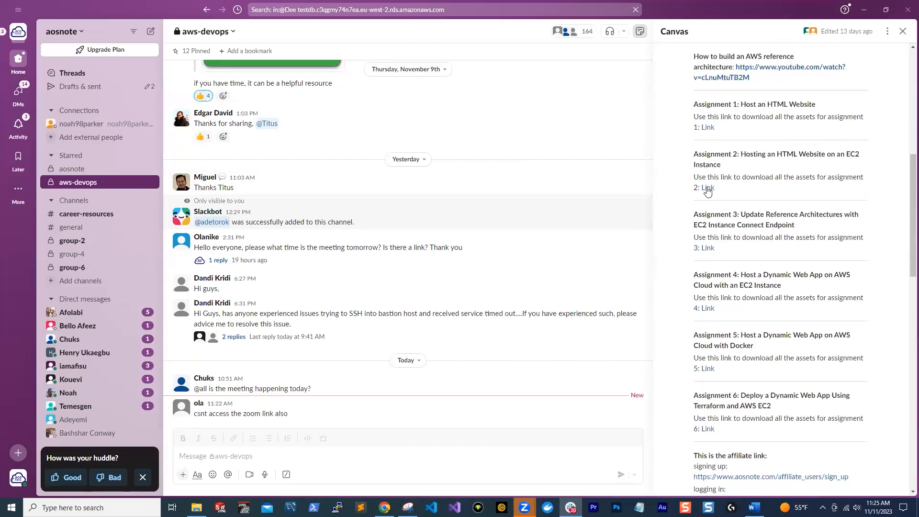
Switch to the Jira board for AWS DevOps Sprint 9 in Chrome and compare it with the assignments in Slack's aws-devops canvas
mouse_move(707, 190)
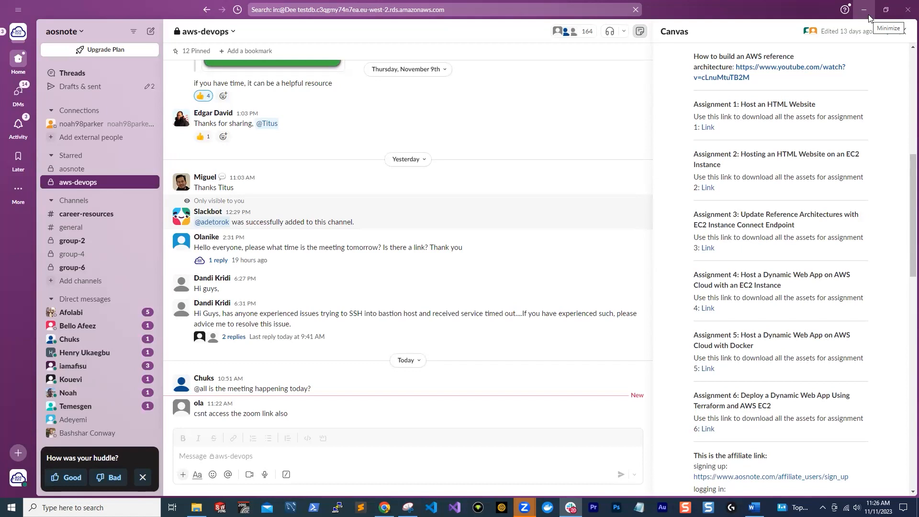
left_click(870, 18)
left_click(61, 8)
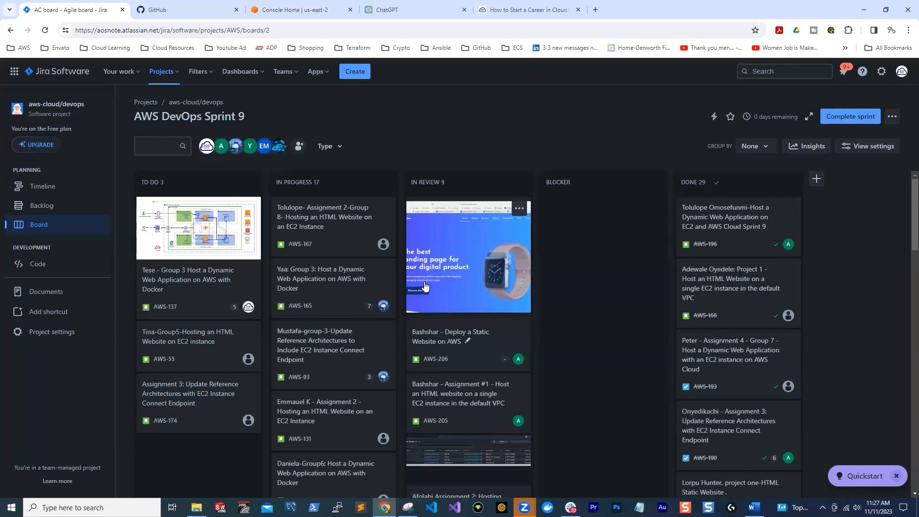
left_click(571, 507)
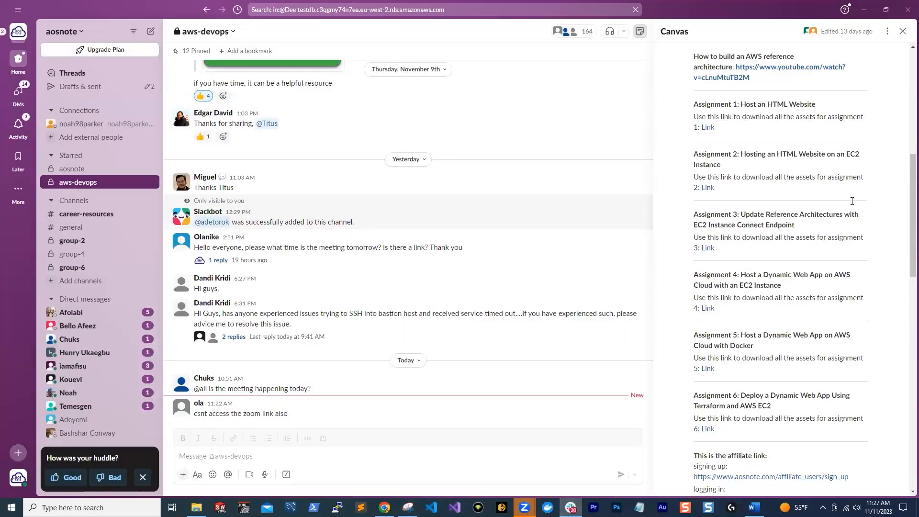
left_click(863, 11)
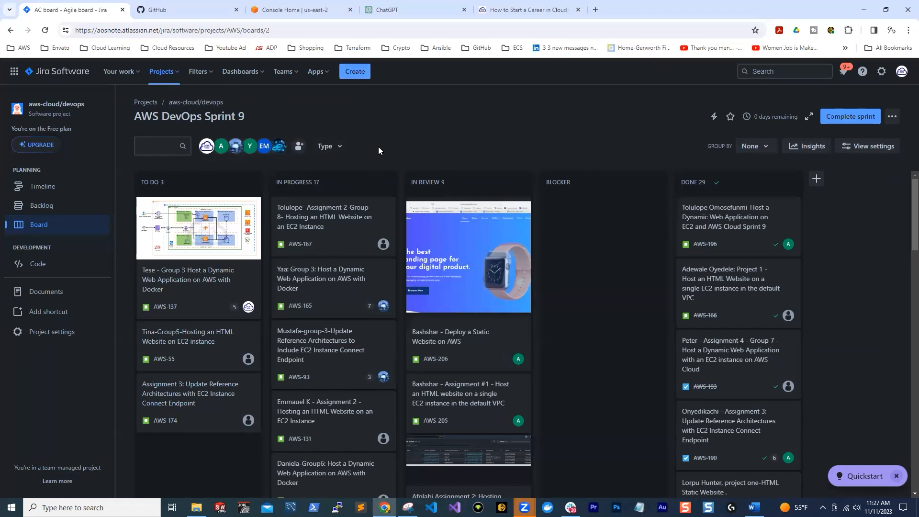
Start a new Story in the aws-cloud/devops project, with the student's first name followed by "assignment 2 -" as summary
left_click(354, 73)
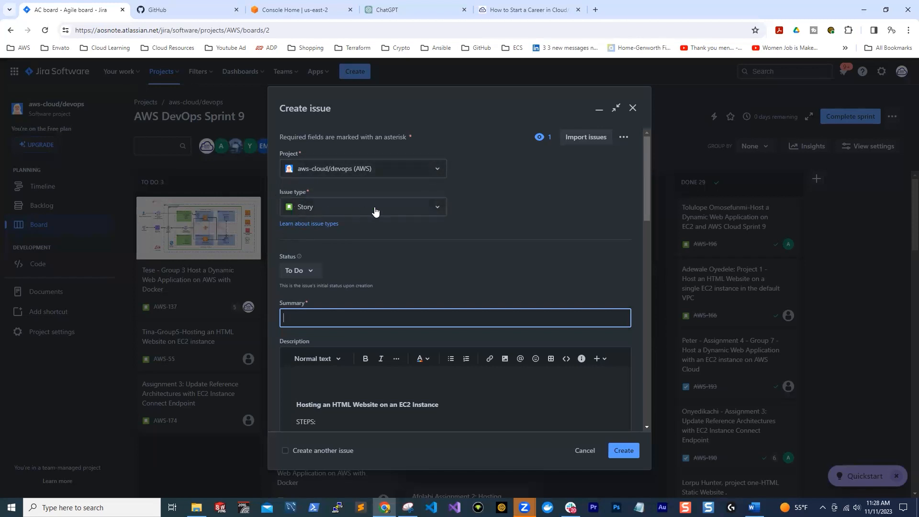
scroll(307, 256, "down", 1)
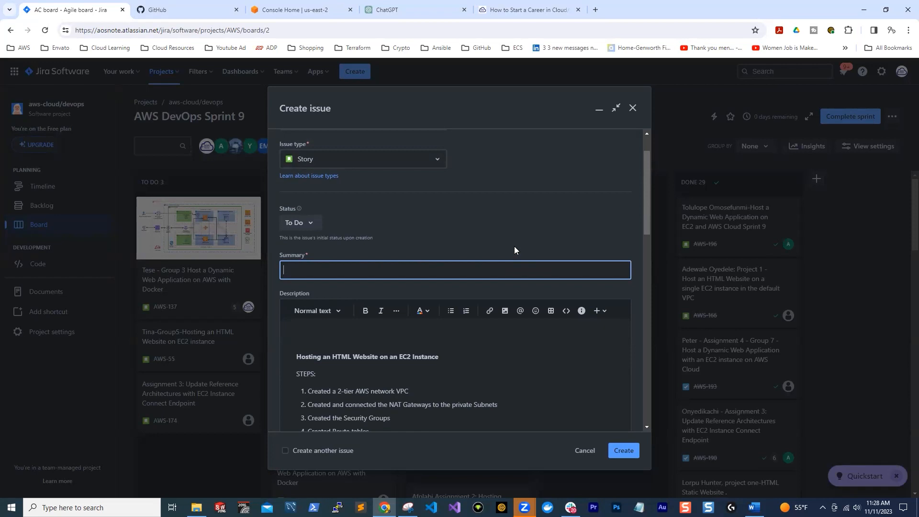
type("Azeez- assignment 2 -")
Replace the whole template text in the issue's description with the placeholder "dfgjkj"
scroll(335, 315, "down", 5)
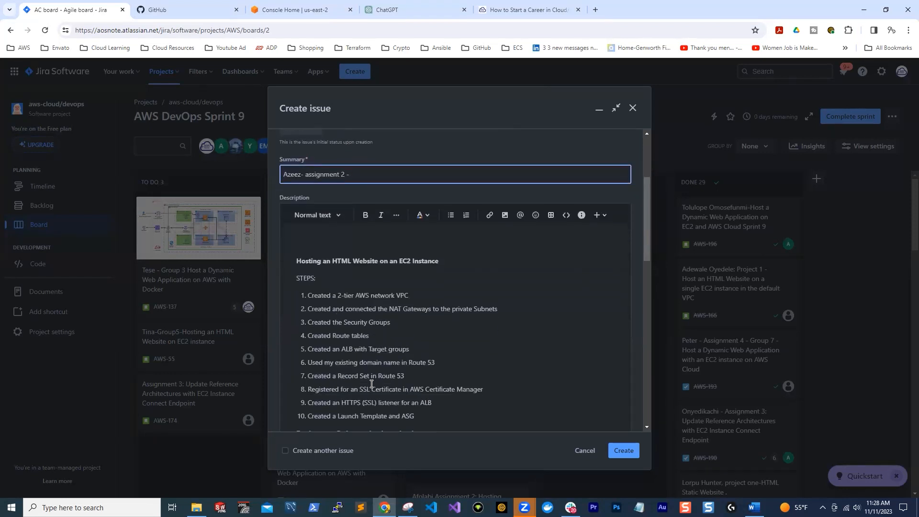
scroll(377, 356, "down", 1)
left_click_drag(376, 365, 294, 144)
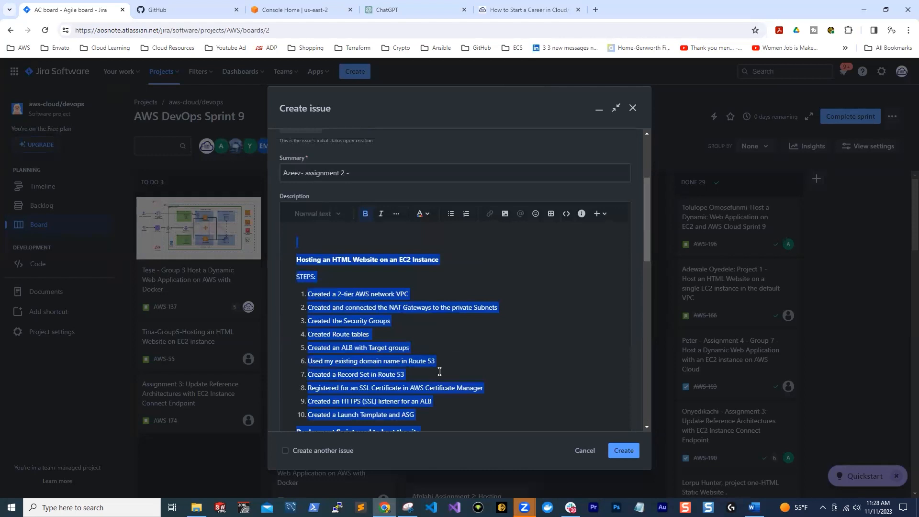
key("BackSpace")
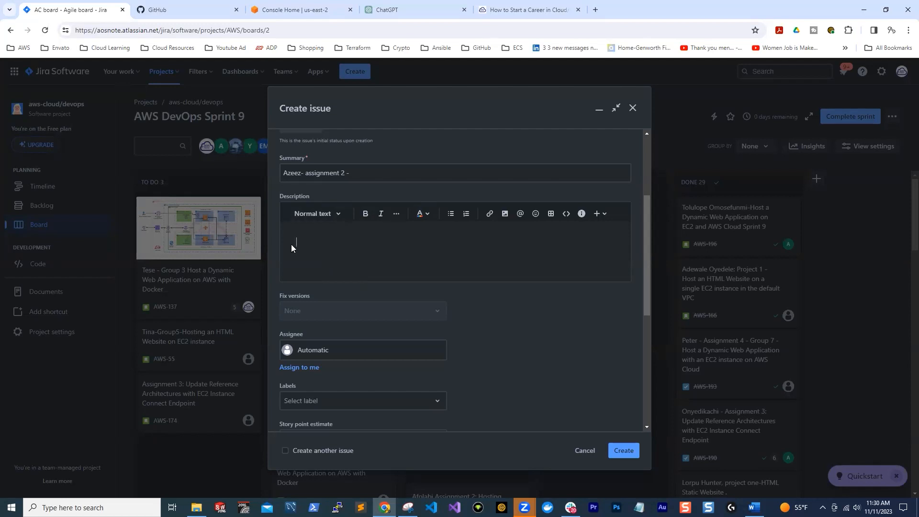
left_click(532, 251)
type("dfgjkj")
Look over the assignee choices and the story point estimate field of the new issue without setting either
scroll(290, 296, "down", 1)
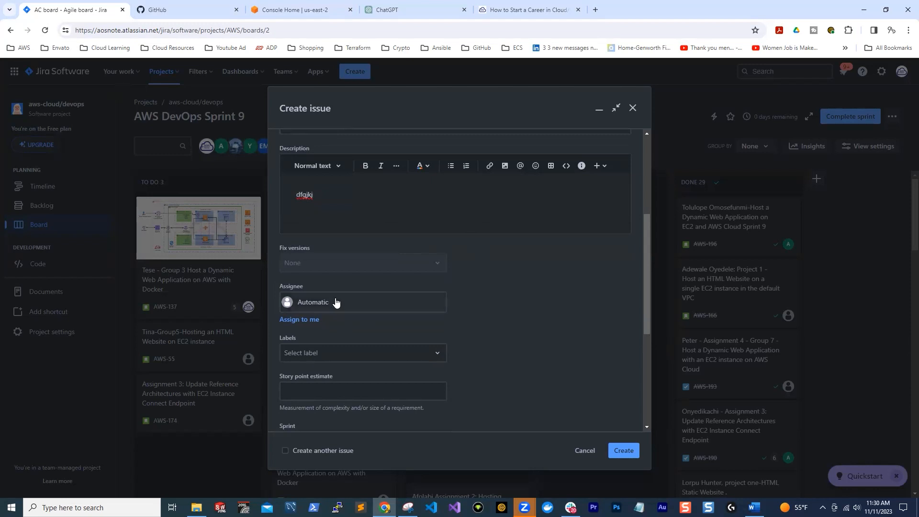
left_click(378, 309)
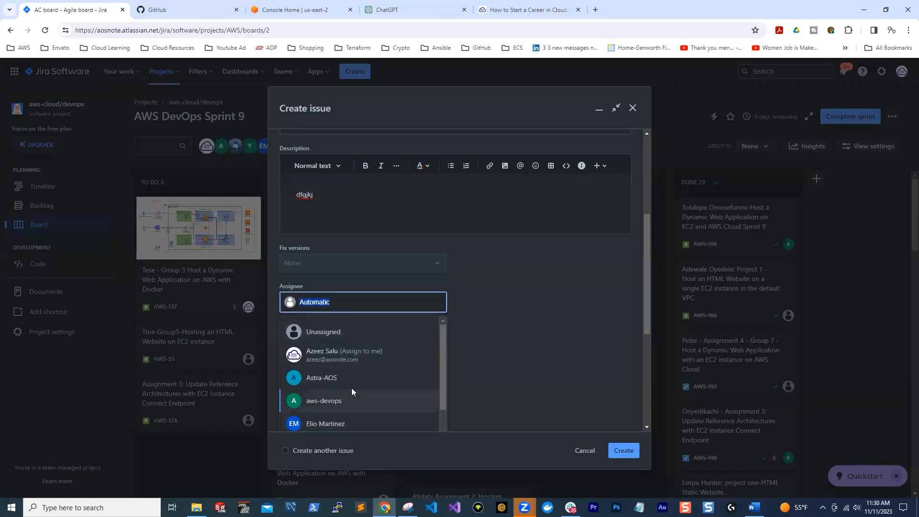
left_click(493, 301)
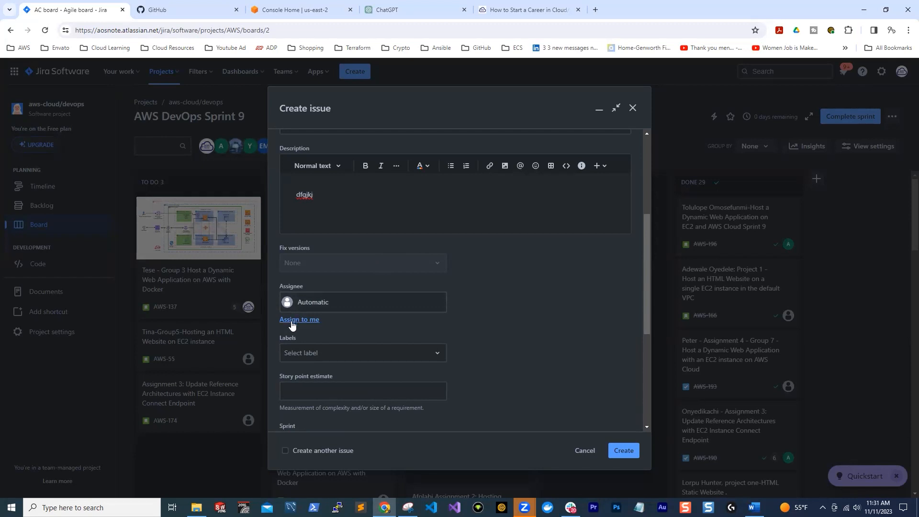
scroll(293, 321, "down", 1)
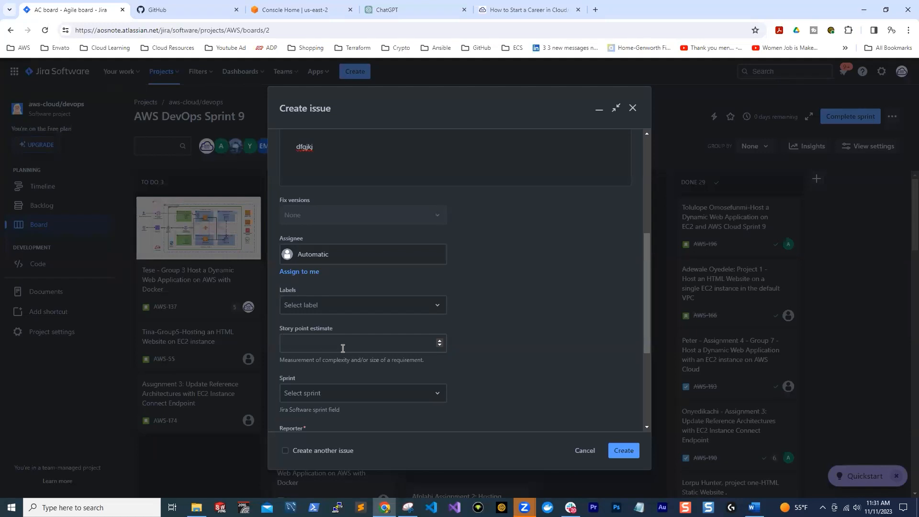
left_click(329, 344)
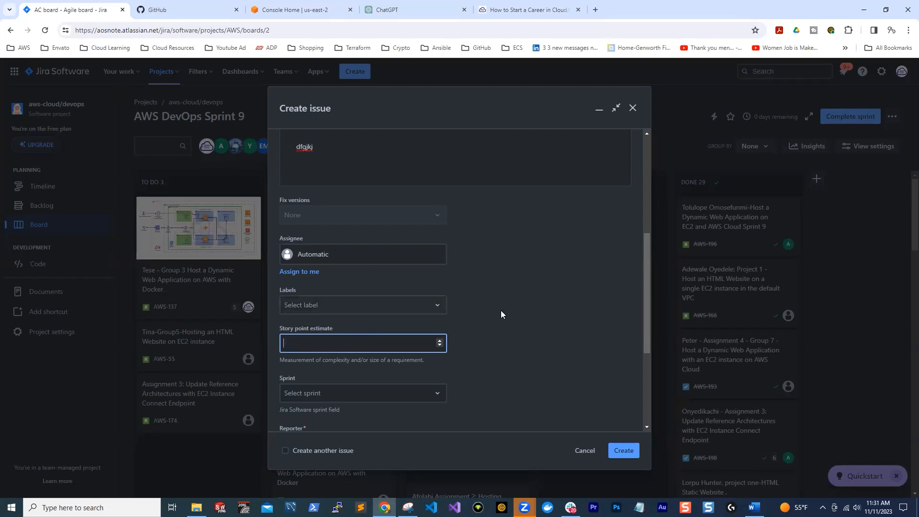
left_click(424, 291)
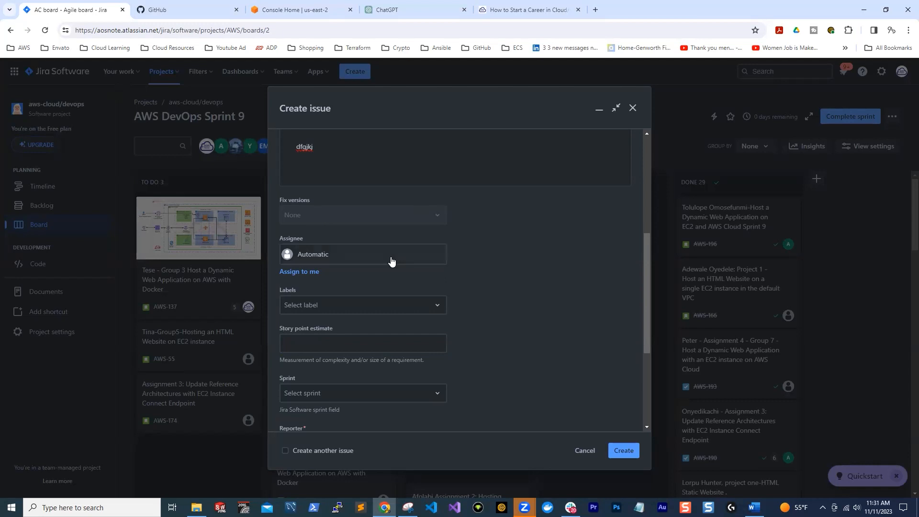
Assign the new issue to the active sprint AWS DevOps Sprint 9
scroll(390, 258, "up", 5)
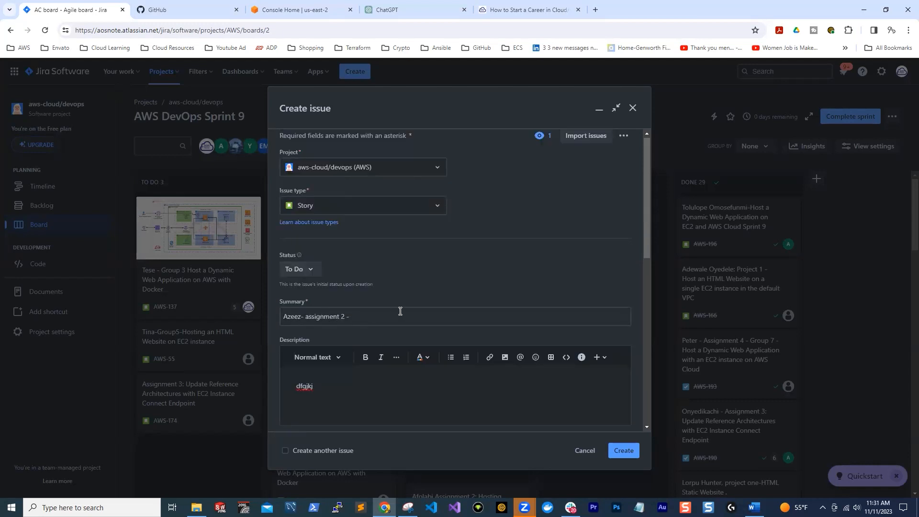
scroll(394, 310, "down", 1)
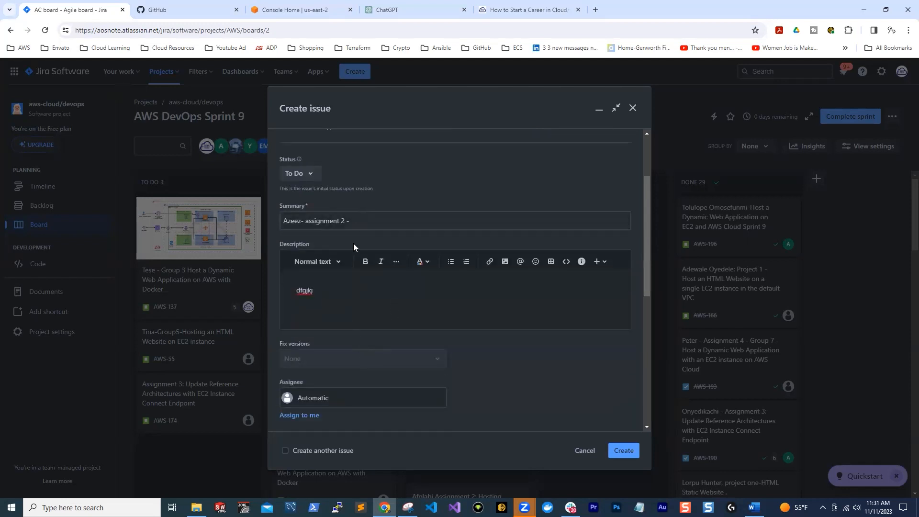
scroll(518, 256, "down", 6)
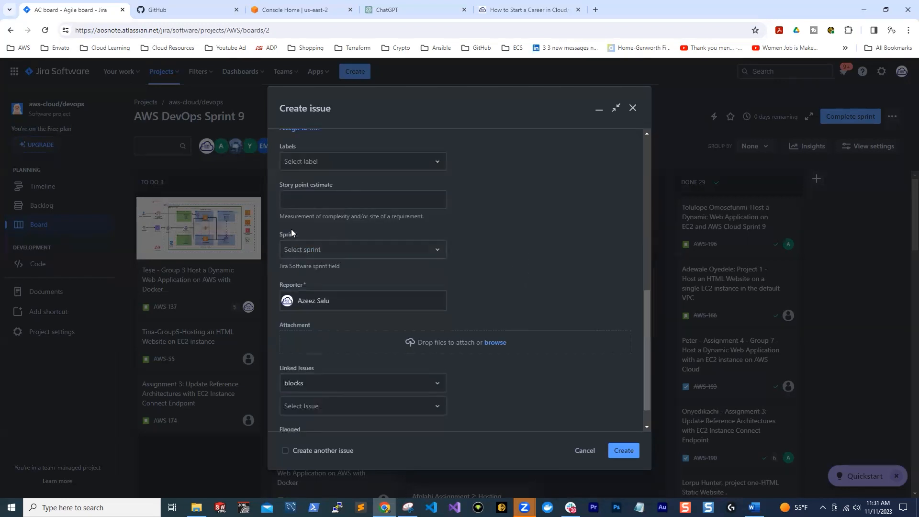
left_click(436, 251)
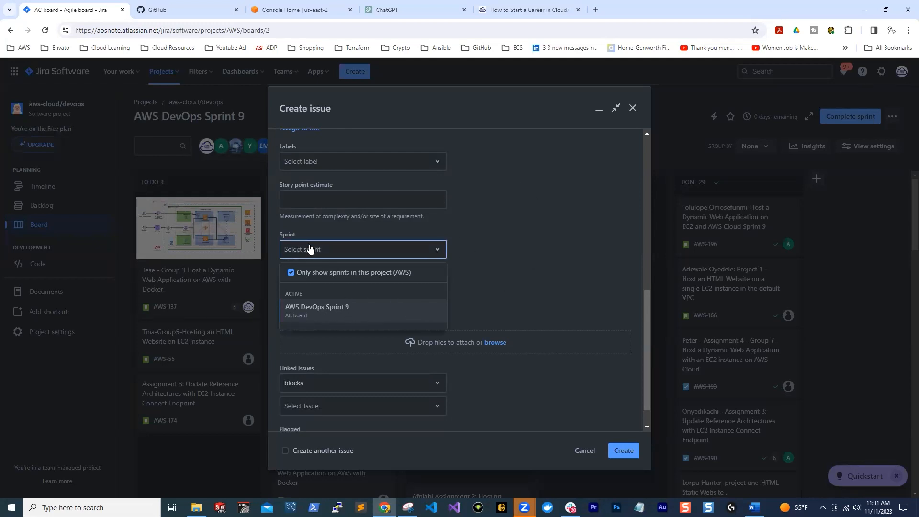
left_click(347, 309)
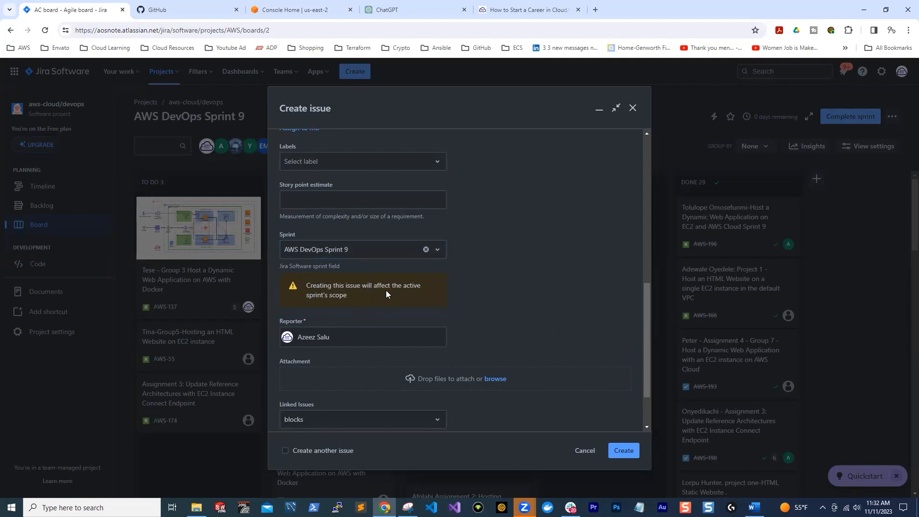
Check the remaining issue fields, create the issue, and find its card in the board's To Do column
scroll(402, 276, "down", 1)
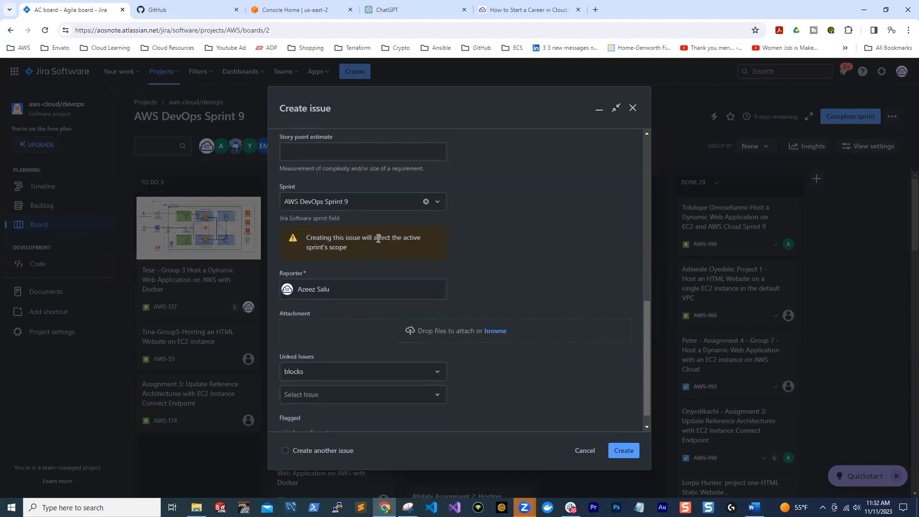
scroll(465, 245, "down", 1)
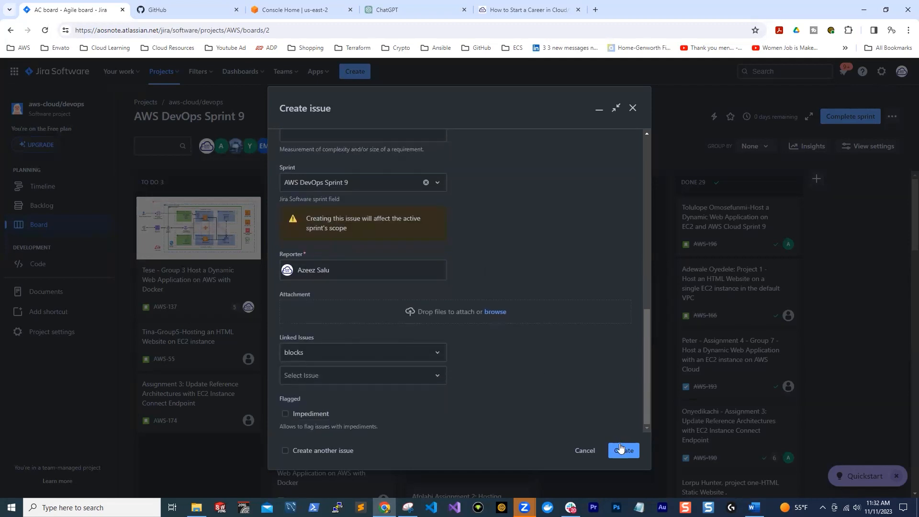
scroll(364, 212, "up", 1)
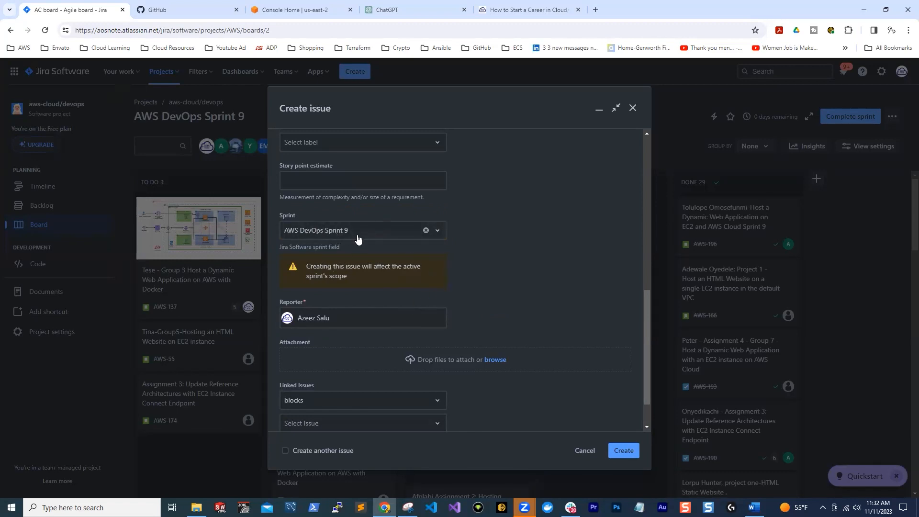
scroll(468, 271, "down", 1)
scroll(431, 249, "up", 1)
left_click(622, 453)
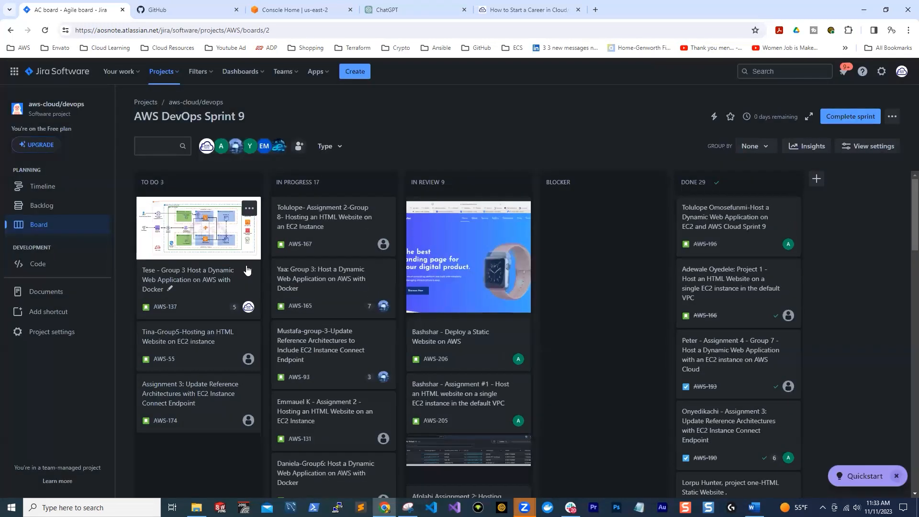
scroll(274, 323, "down", 3)
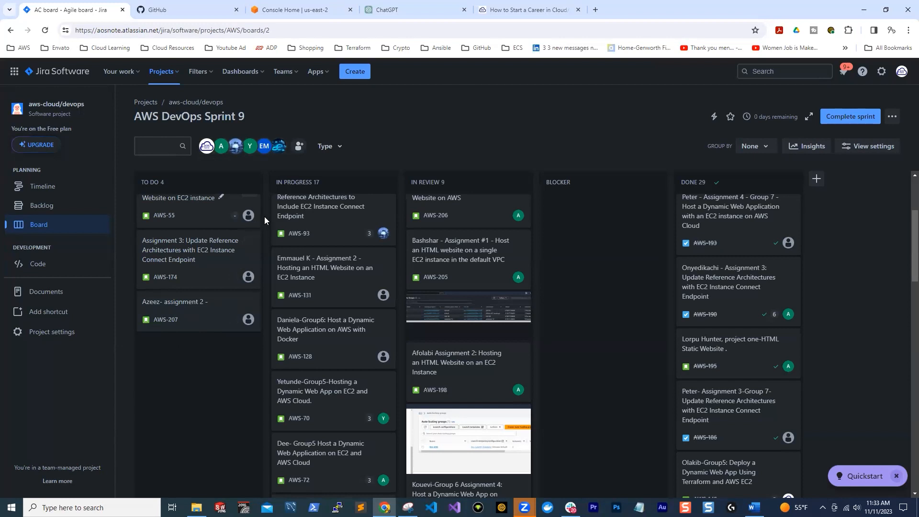
Create a second Story with a short test summary and no sprint selected, and look for it in the board's To Do column
left_click(354, 72)
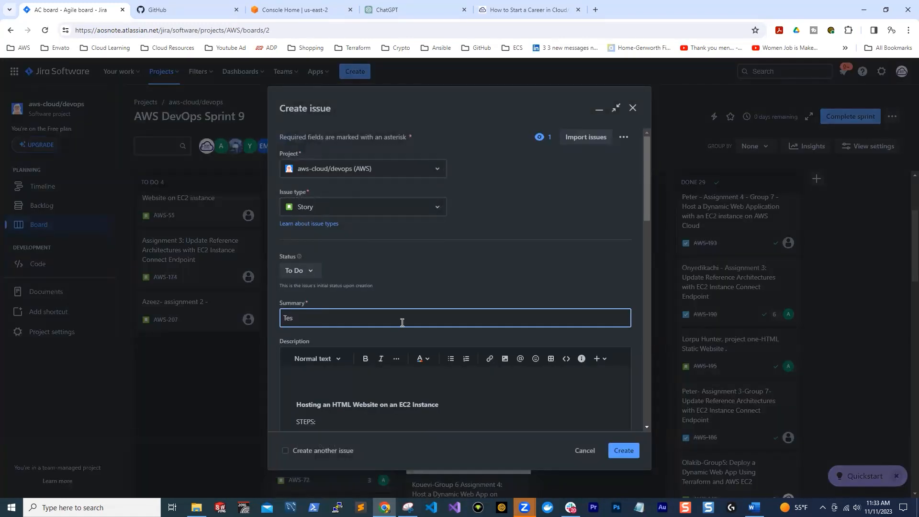
scroll(382, 265, "down", 15)
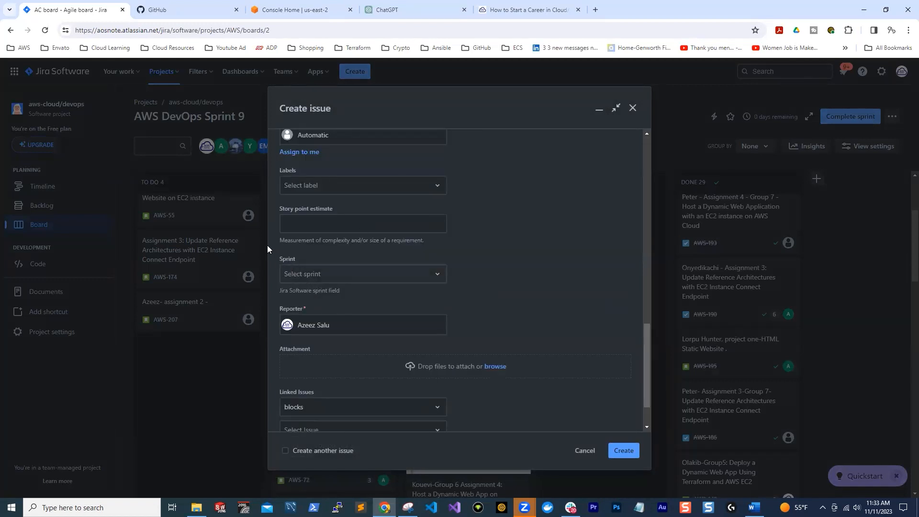
left_click(417, 276)
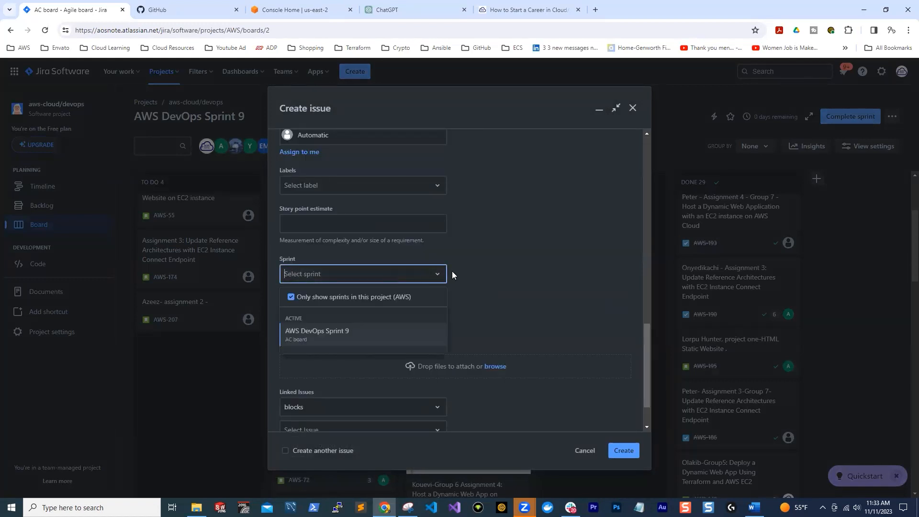
left_click(506, 271)
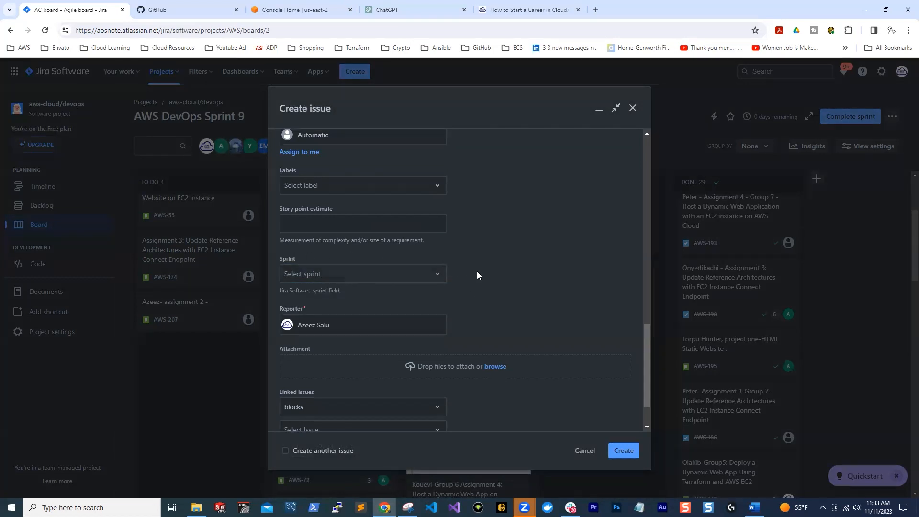
scroll(554, 383, "down", 1)
left_click(617, 451)
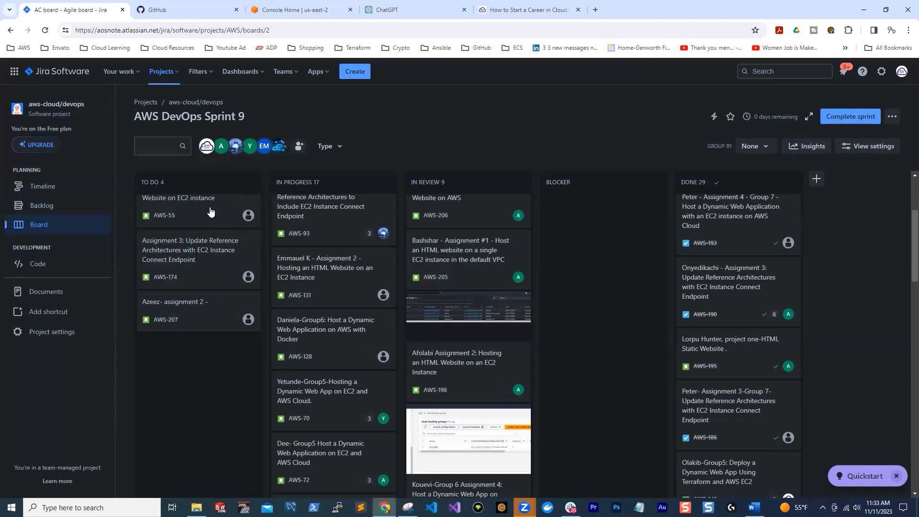
scroll(203, 310, "up", 1)
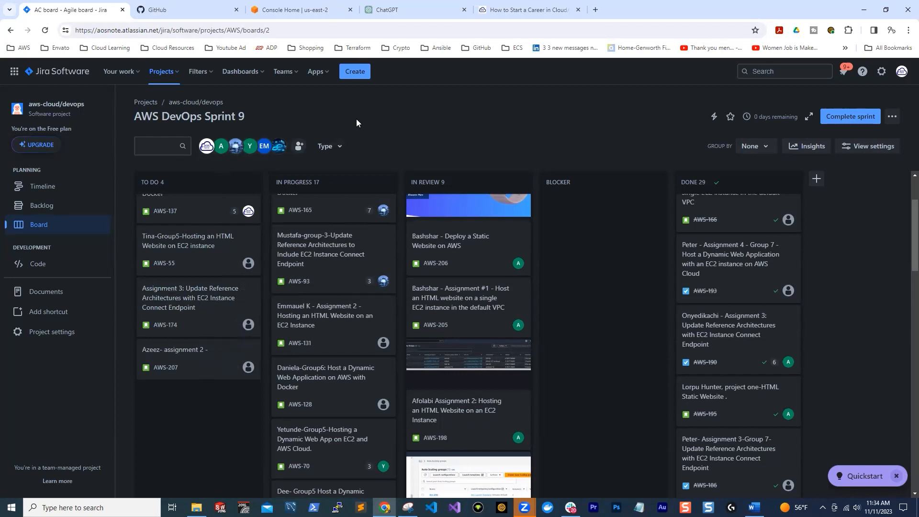
Open a new issue form, look over its fields down to the Sprint and Reporter fields, and close it without creating an issue
left_click(354, 72)
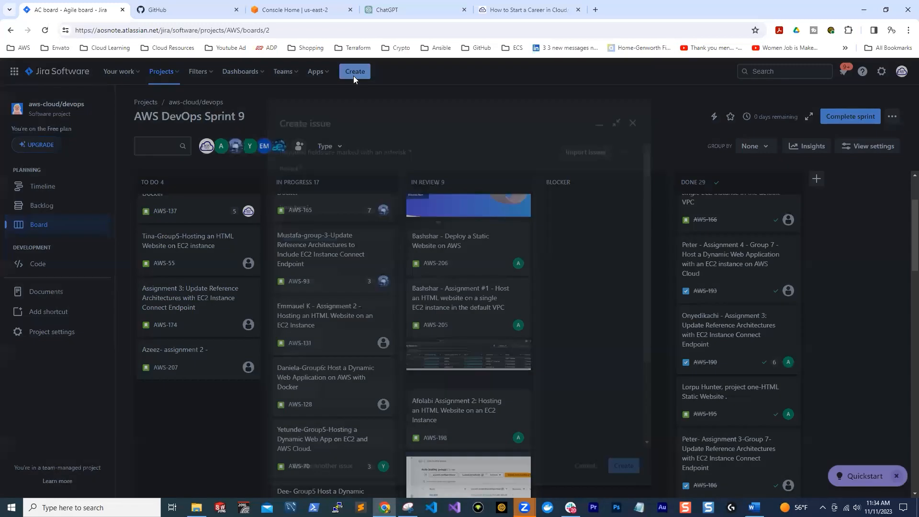
scroll(306, 325, "down", 3)
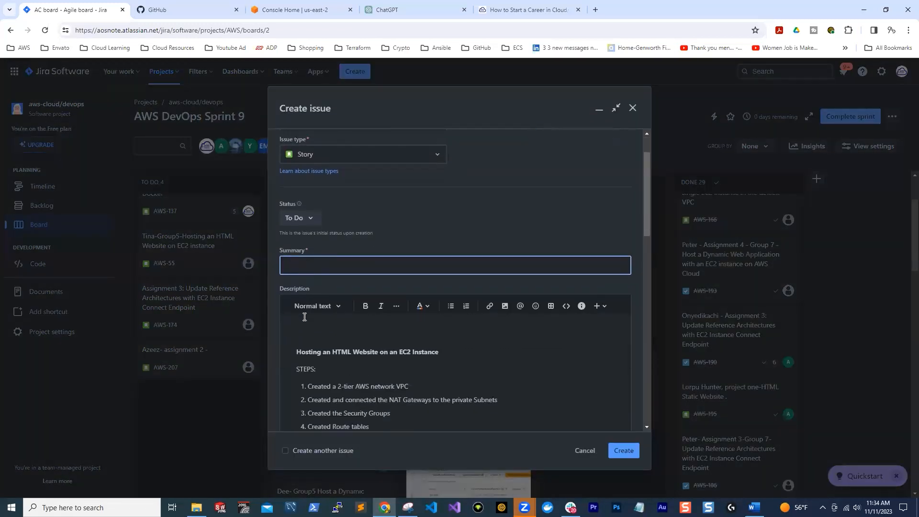
scroll(375, 365, "down", 2)
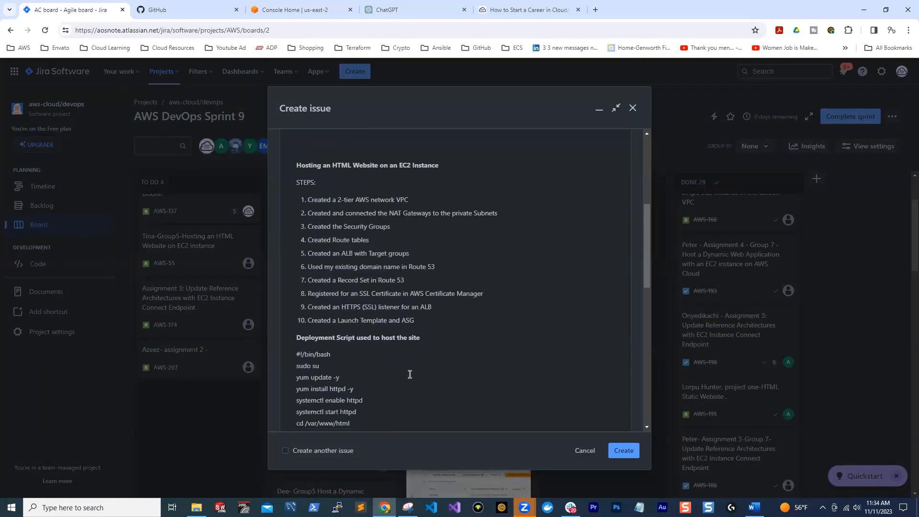
scroll(375, 328, "down", 6)
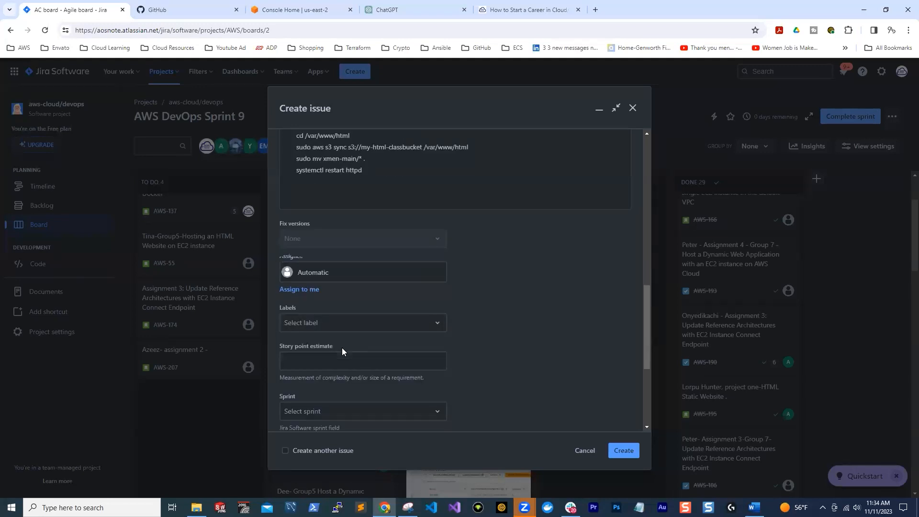
scroll(342, 351, "down", 1)
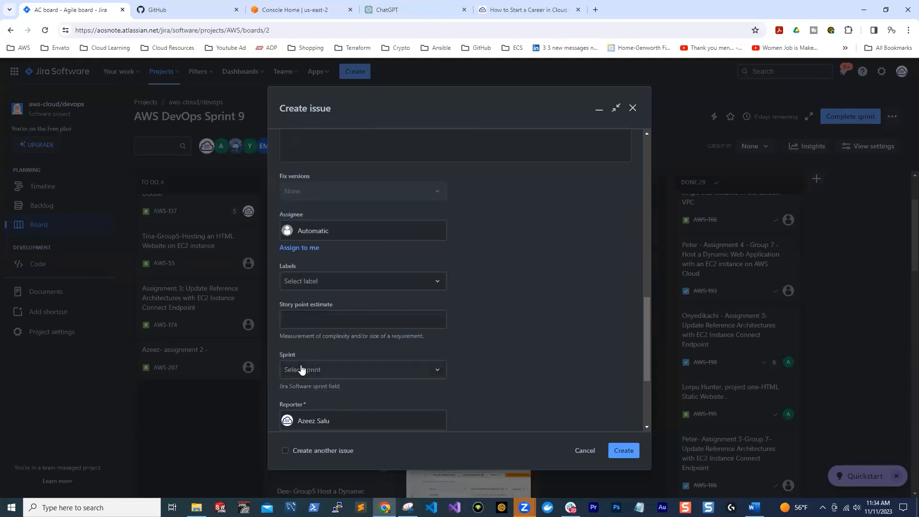
left_click(632, 107)
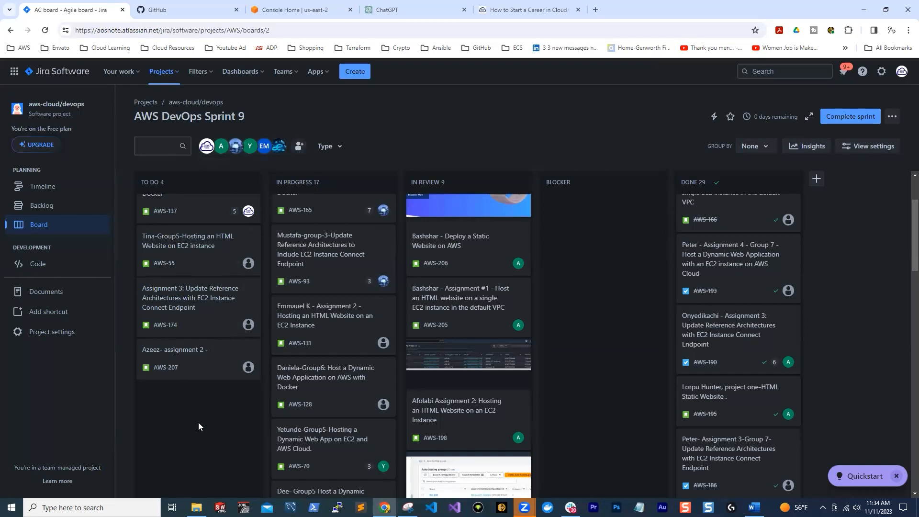
Open the project's backlog and find the Test issue created without a sprint
left_click(40, 206)
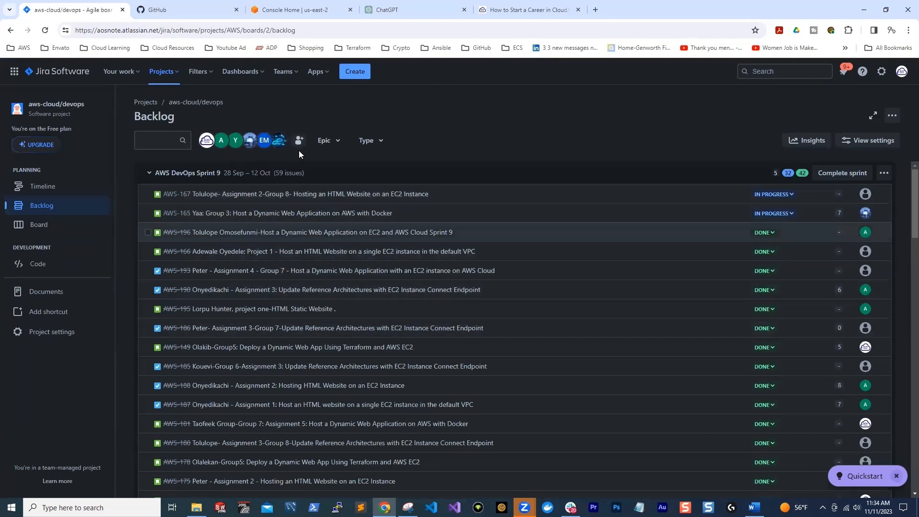
scroll(328, 267, "down", 10)
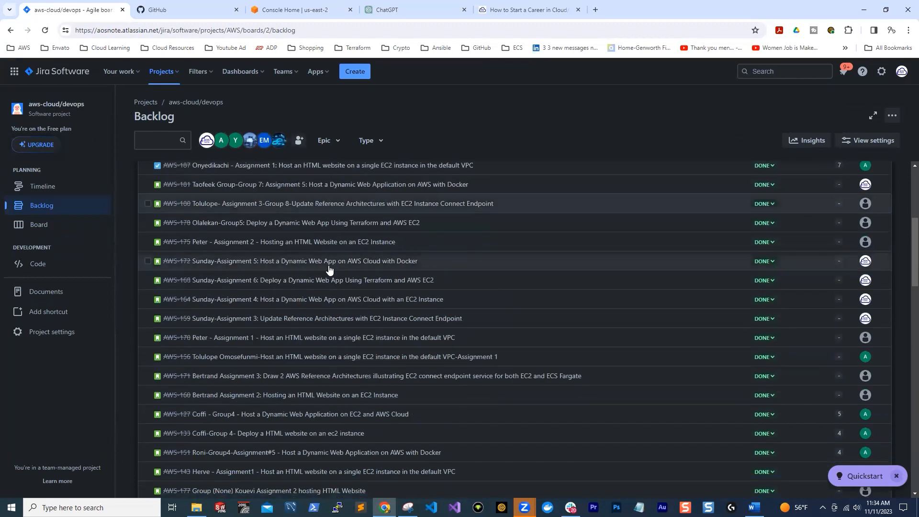
scroll(328, 265, "down", 10)
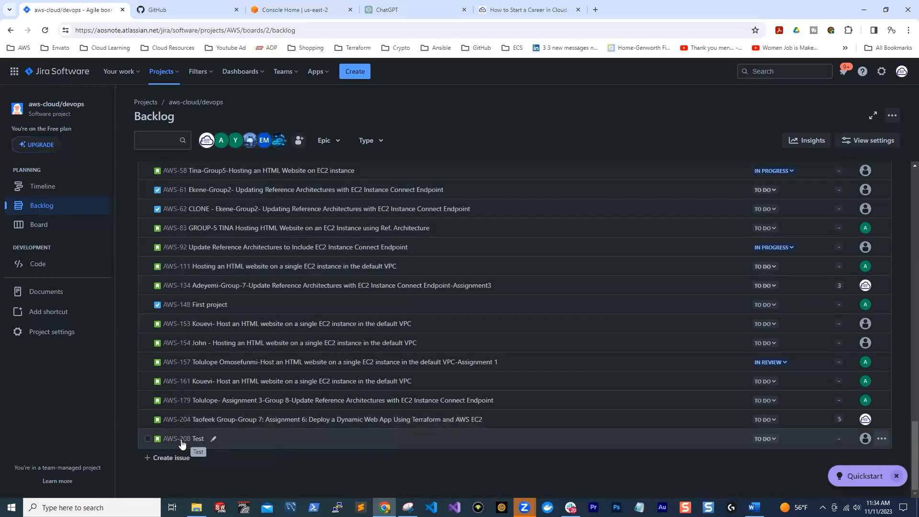
scroll(260, 439, "up", 20)
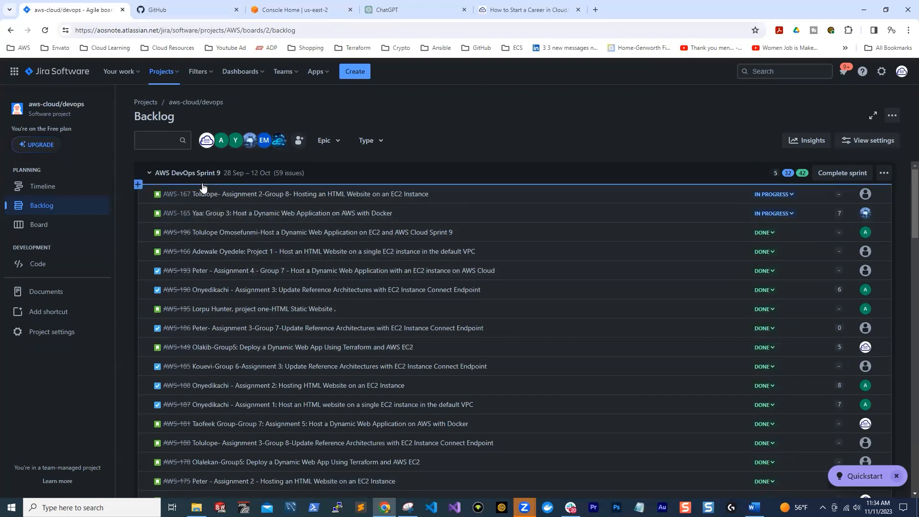
Compare the issues listed under AWS DevOps Sprint 9 with those in the Backlog section
scroll(225, 216, "down", 10)
scroll(232, 241, "down", 5)
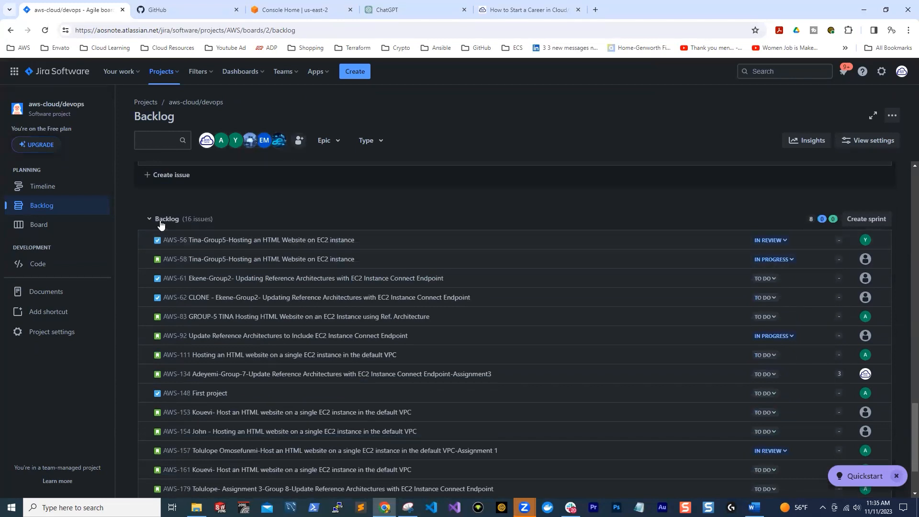
scroll(246, 219, "down", 1)
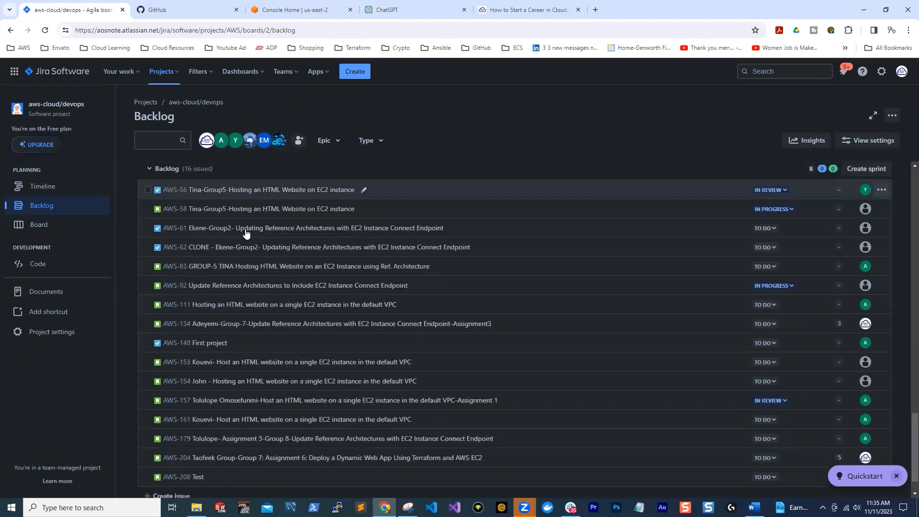
scroll(244, 225, "up", 1)
scroll(260, 275, "down", 1)
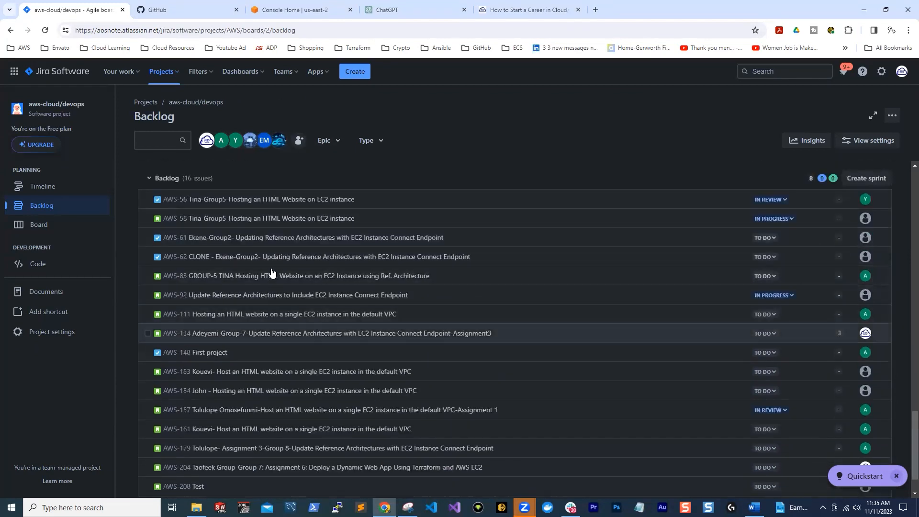
scroll(264, 220, "down", 1)
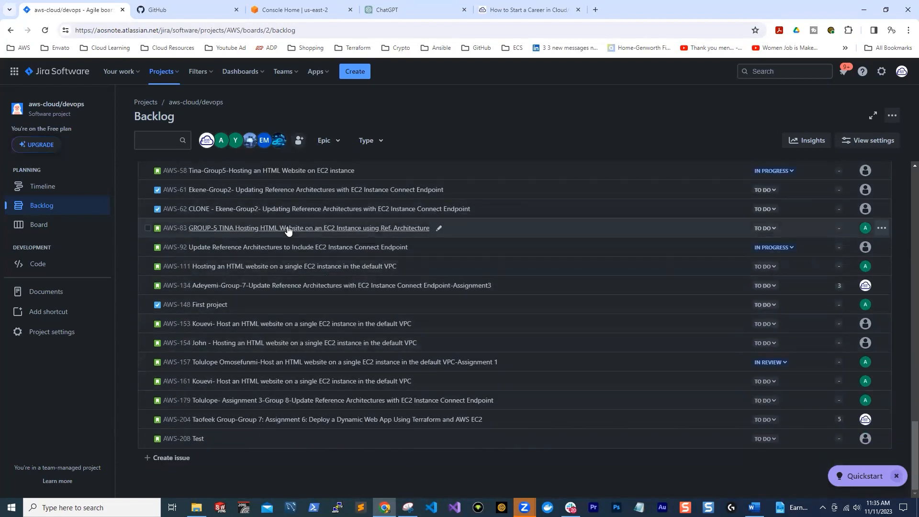
scroll(237, 233, "up", 1)
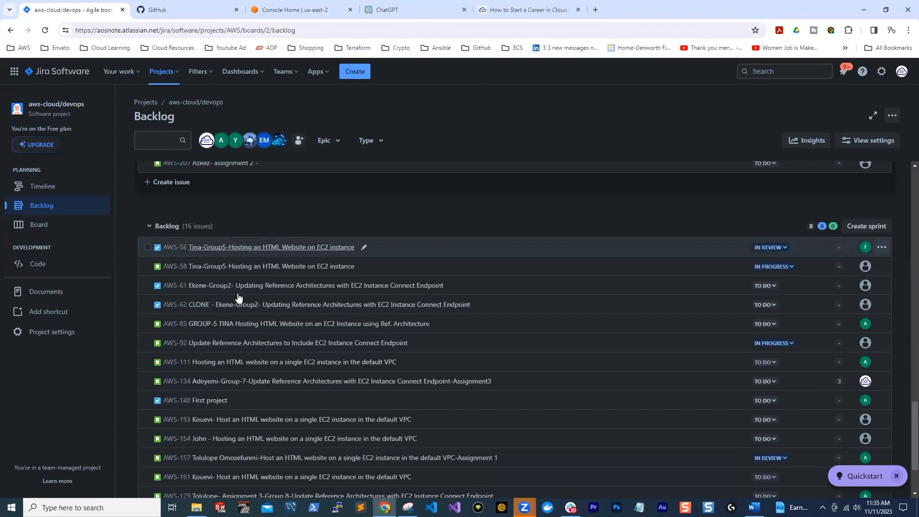
scroll(239, 302, "down", 1)
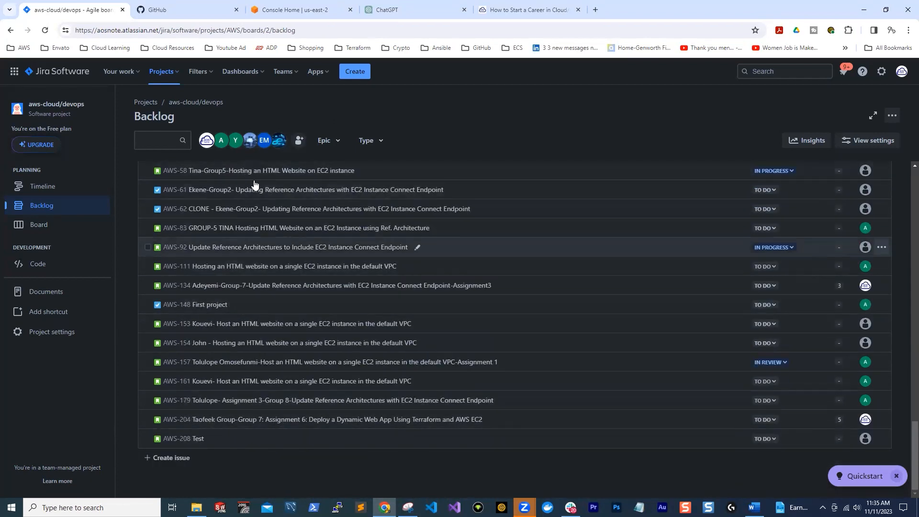
Move the Test issue AWS-208 from the Backlog into AWS DevOps Sprint 9 and find its card on the board
left_click_drag(239, 444, 211, 297)
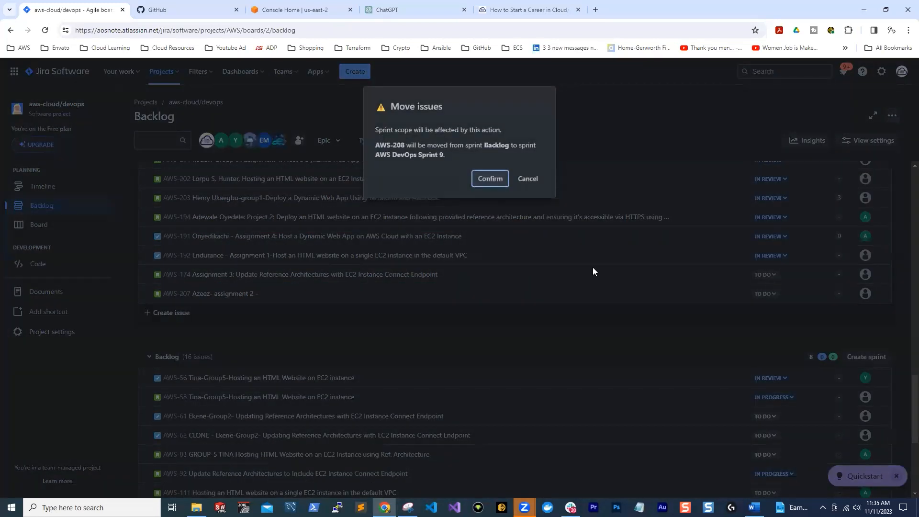
left_click(492, 179)
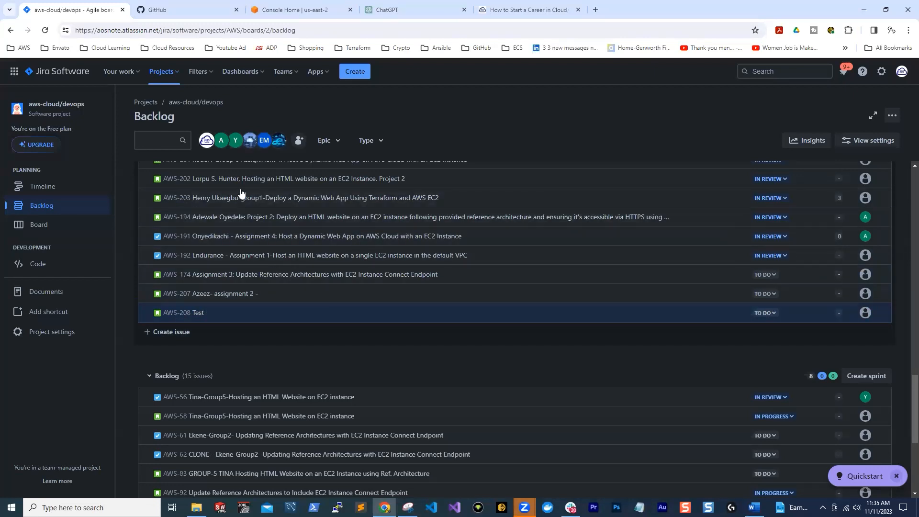
scroll(277, 265, "up", 4)
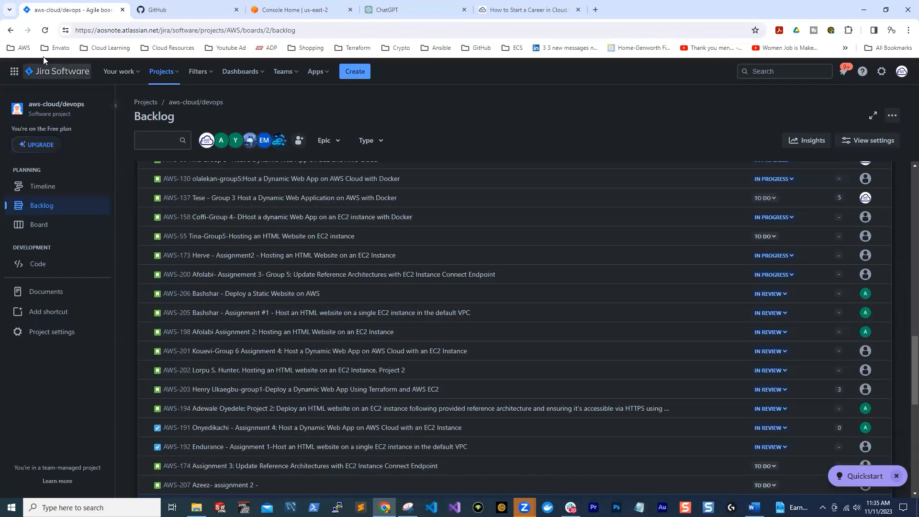
left_click(10, 30)
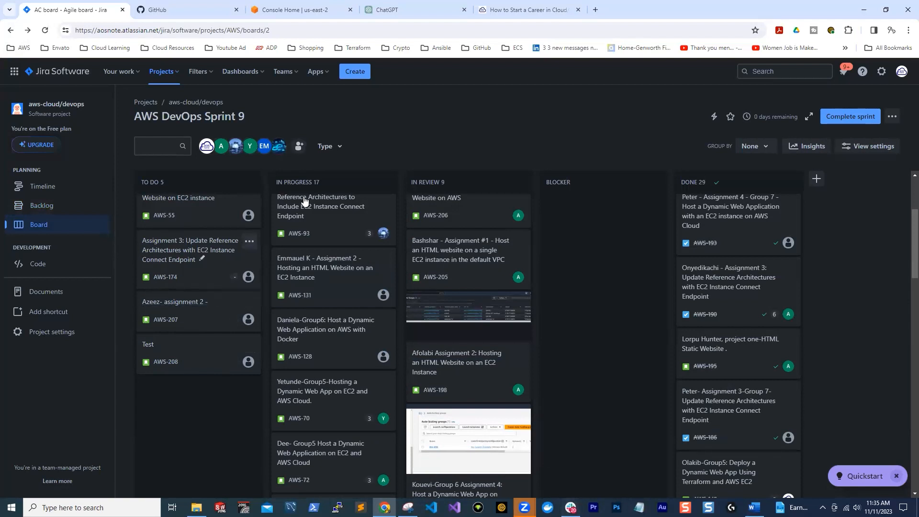
Switch to Slack and review the Jira board access details in the aws-devops channel's canvas
left_click(570, 507)
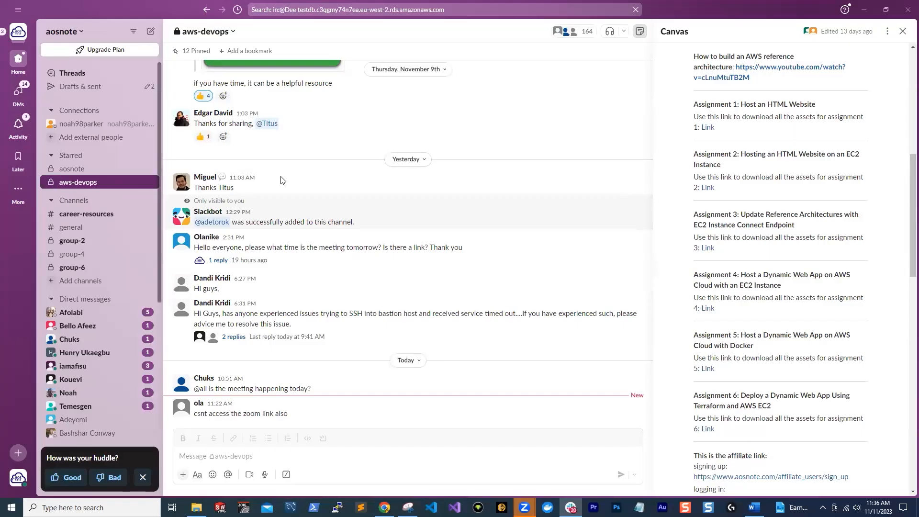
left_click(640, 32)
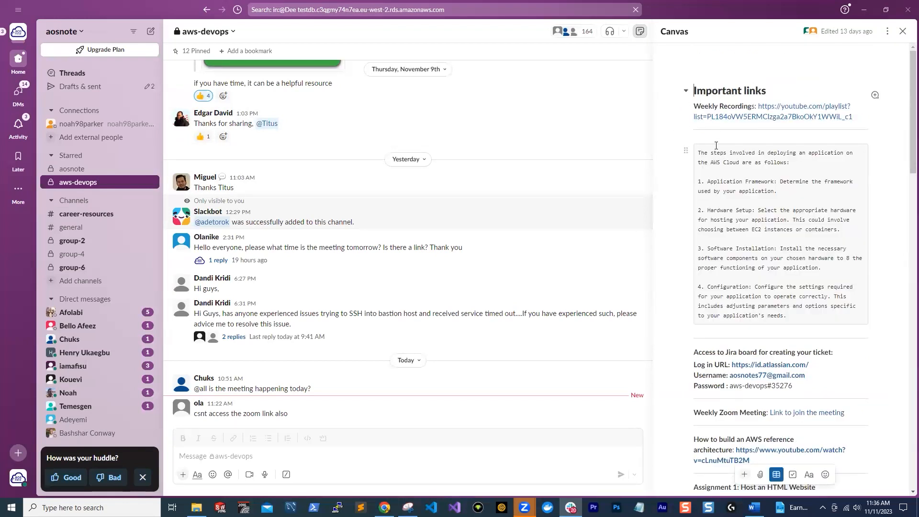
left_click_drag(808, 390, 688, 350)
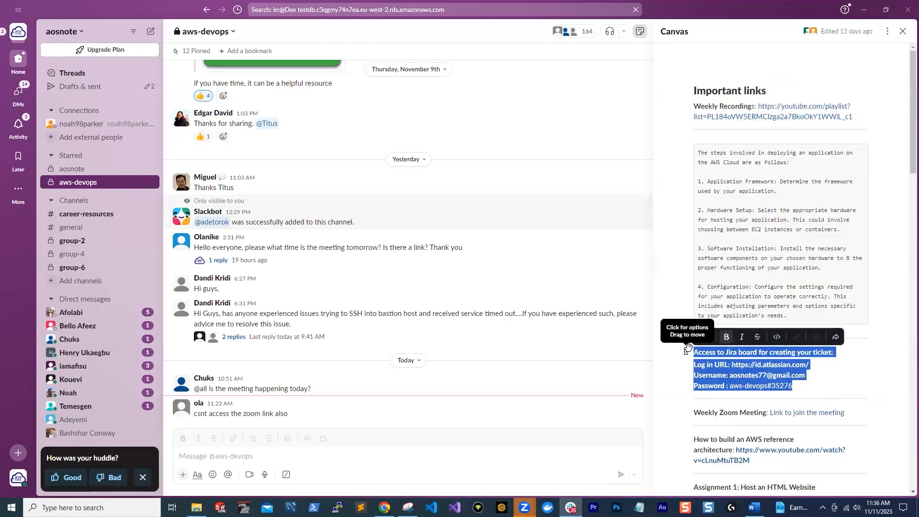
left_click(877, 376)
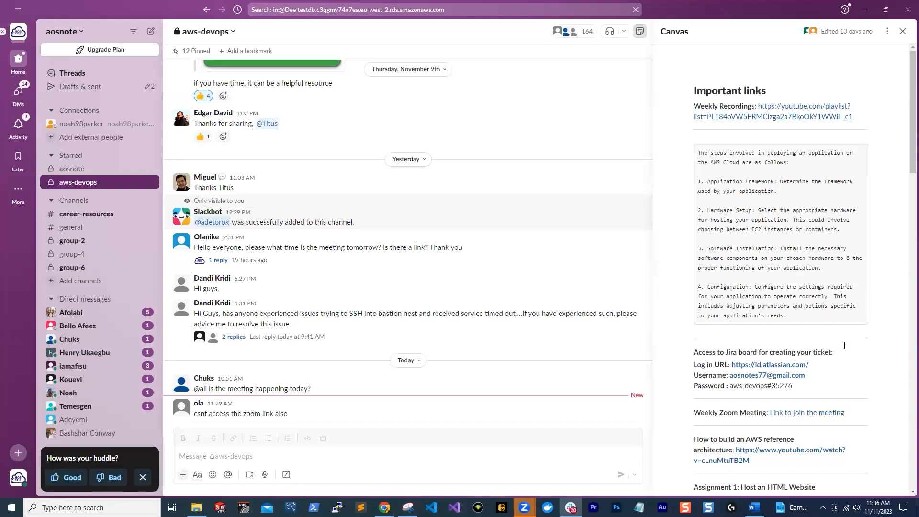
Find the assignment tracking section in the canvas and open the linked AWS DevOps Progress Sheet
scroll(766, 141, "down", 9)
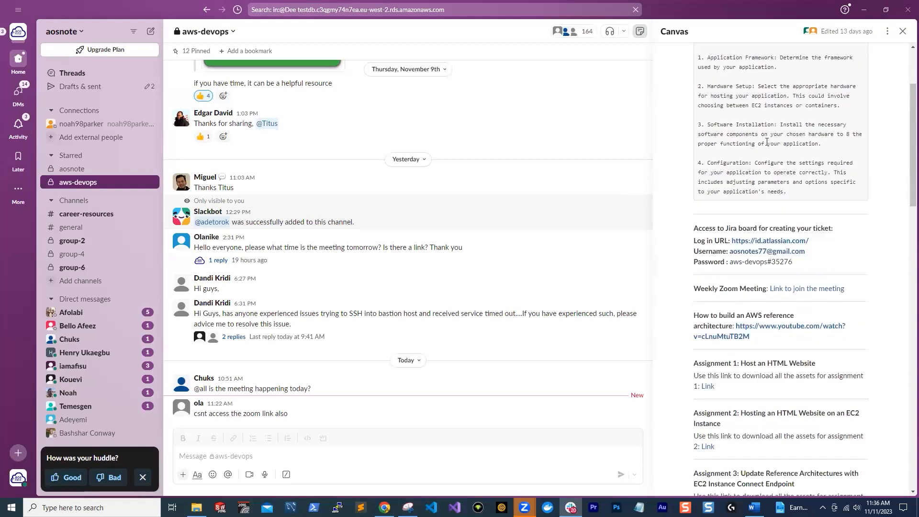
scroll(766, 142, "down", 12)
scroll(788, 223, "up", 6)
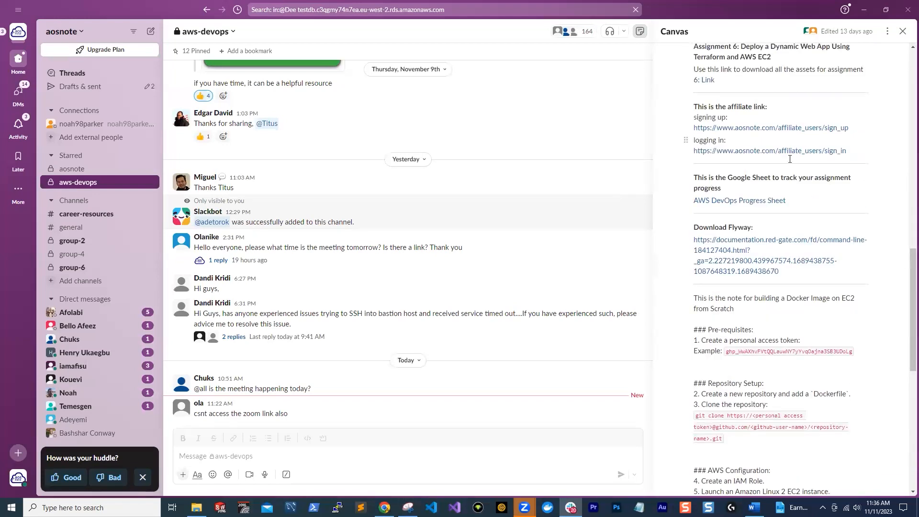
left_click(749, 200)
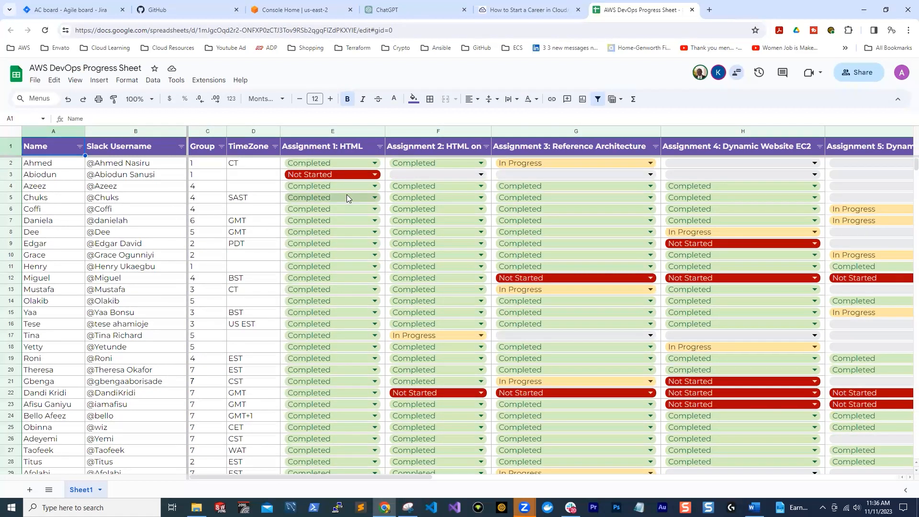
Examine the Assignment 1 status options in row 3 and the first empty participant row, selecting its name cell A45
left_click(375, 174)
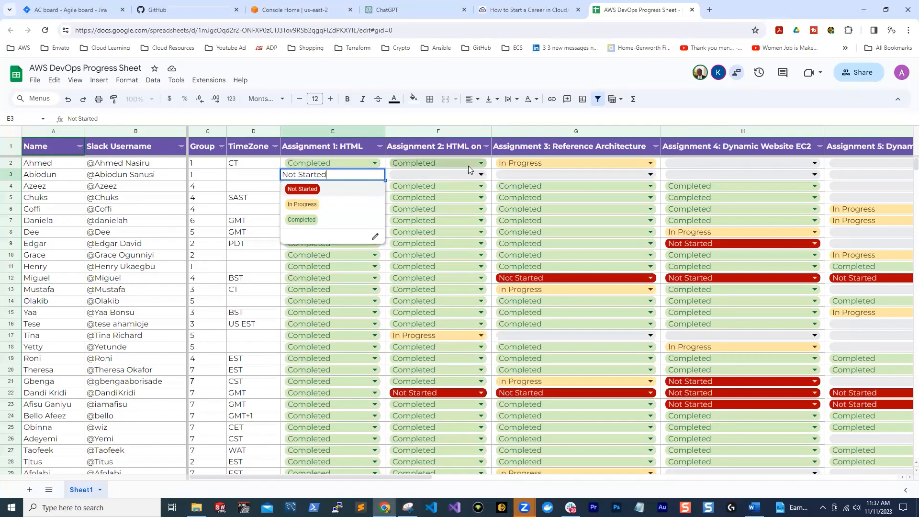
left_click(651, 115)
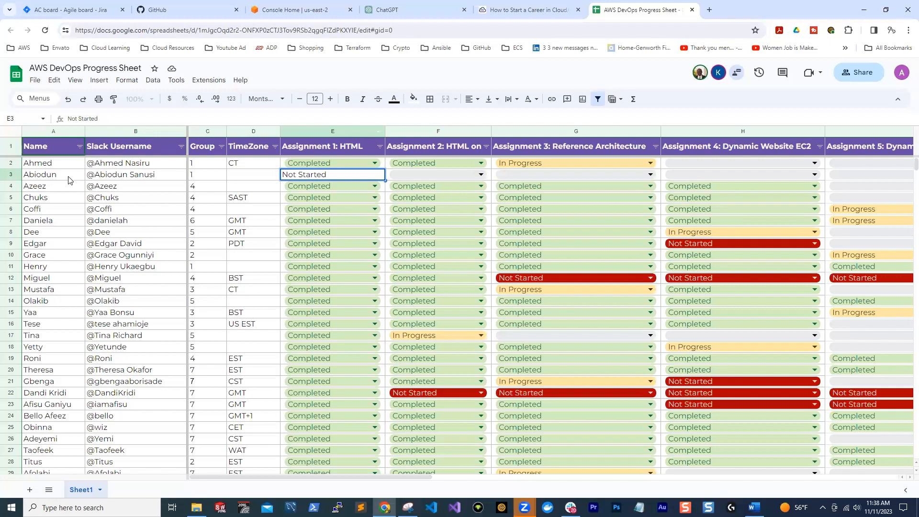
scroll(69, 180, "down", 5)
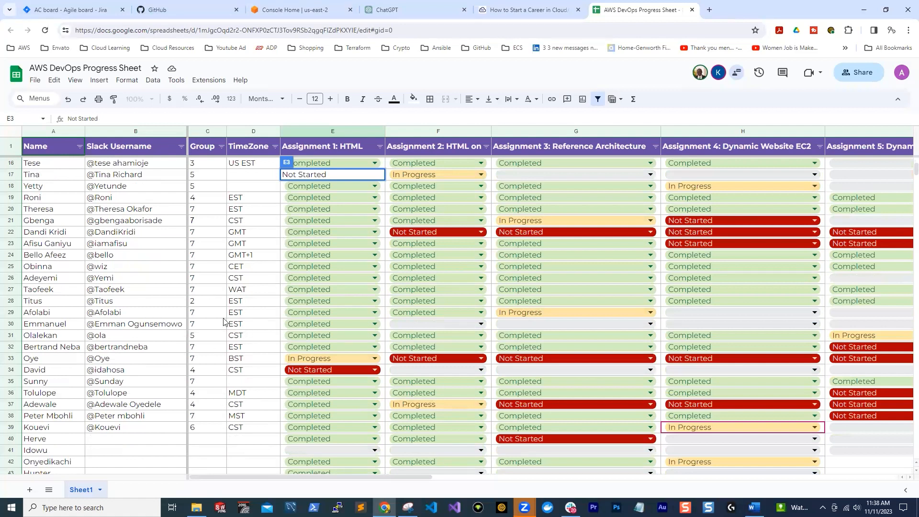
scroll(185, 328, "down", 4)
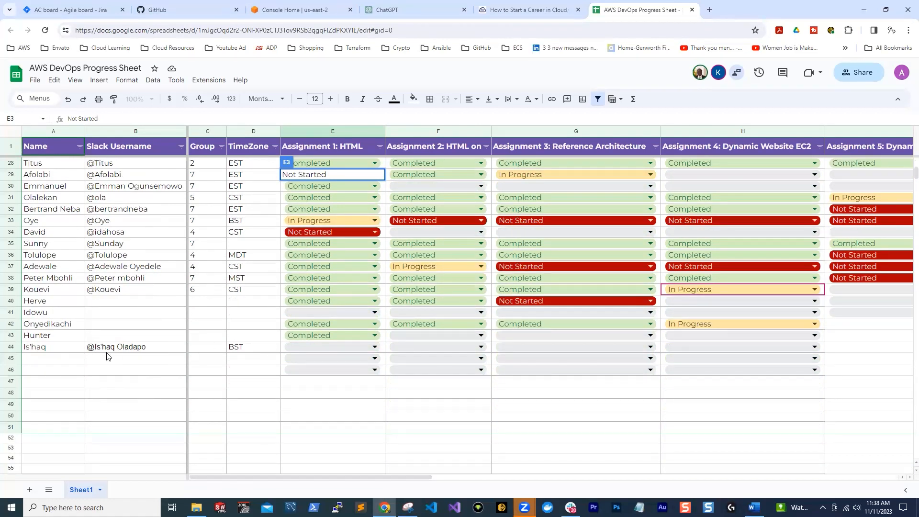
left_click(53, 359)
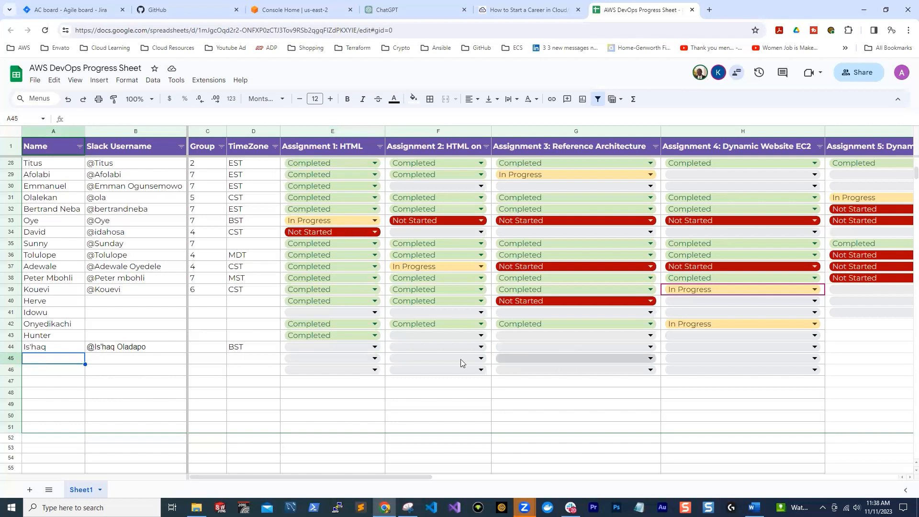
scroll(554, 203, "up", 3)
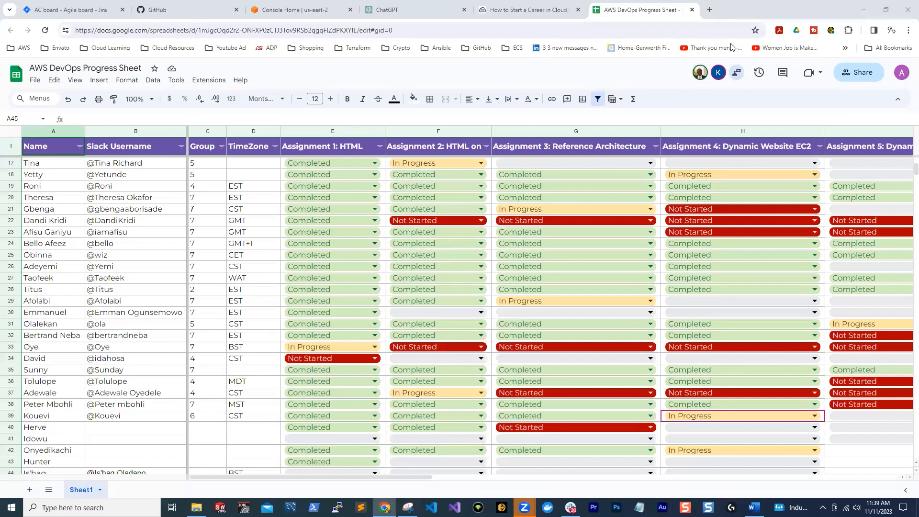
Switch to the aosnote course library page and minimize the Html.png architecture diagram
left_click(532, 12)
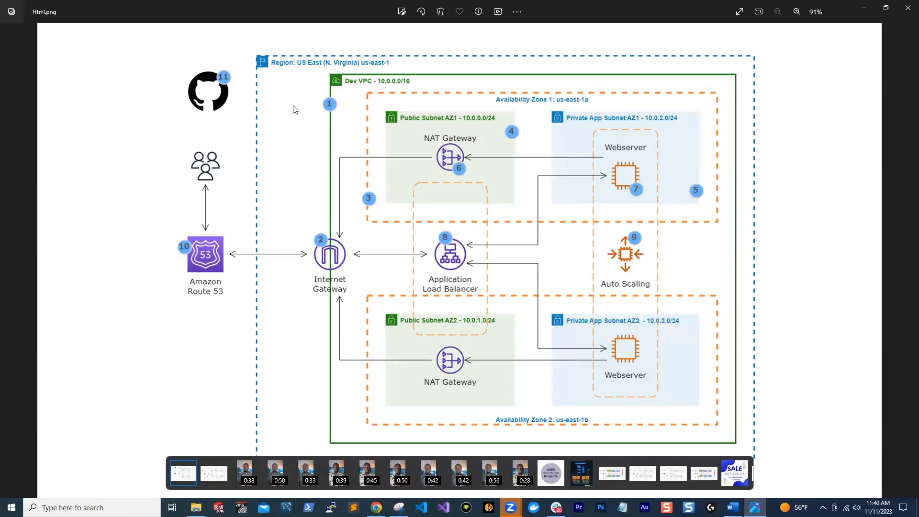
left_click(862, 9)
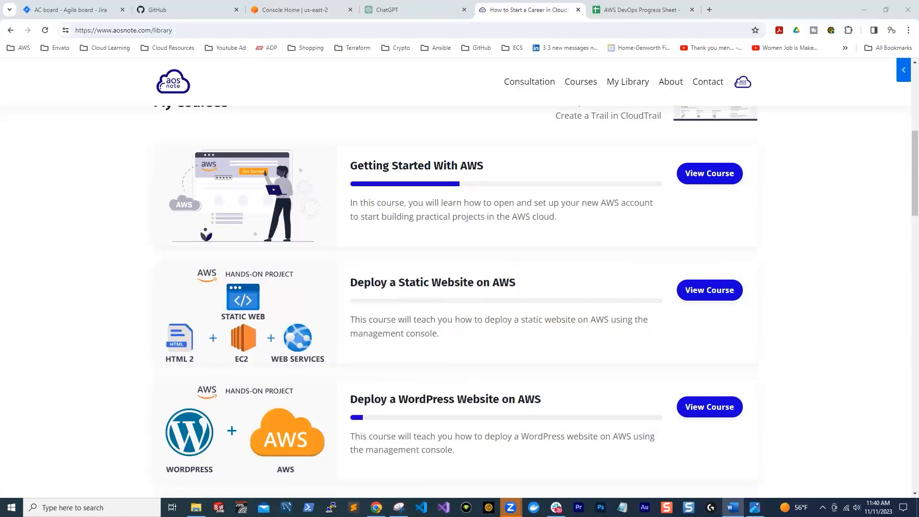
Copy the course title "Deploy a Static Website on AWS" from the aosnote library page
left_click(732, 508)
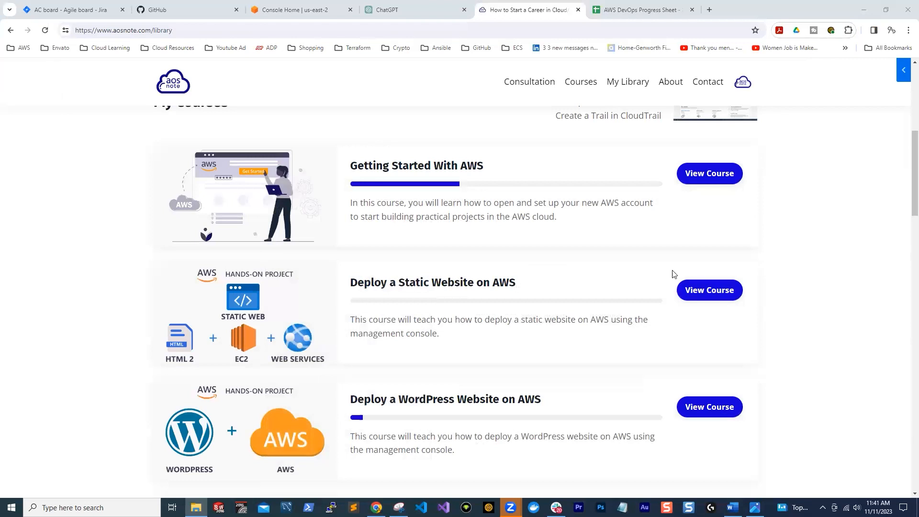
left_click_drag(349, 284, 520, 281)
right_click(520, 281)
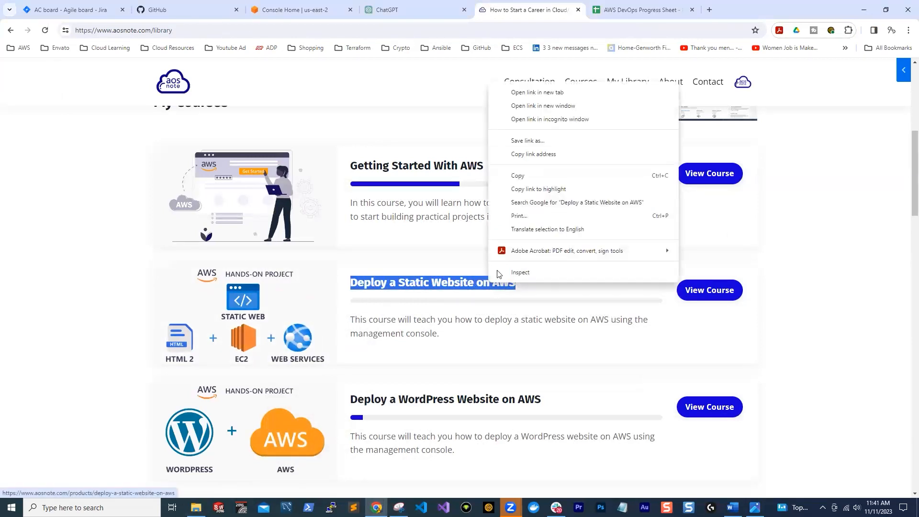
left_click(529, 175)
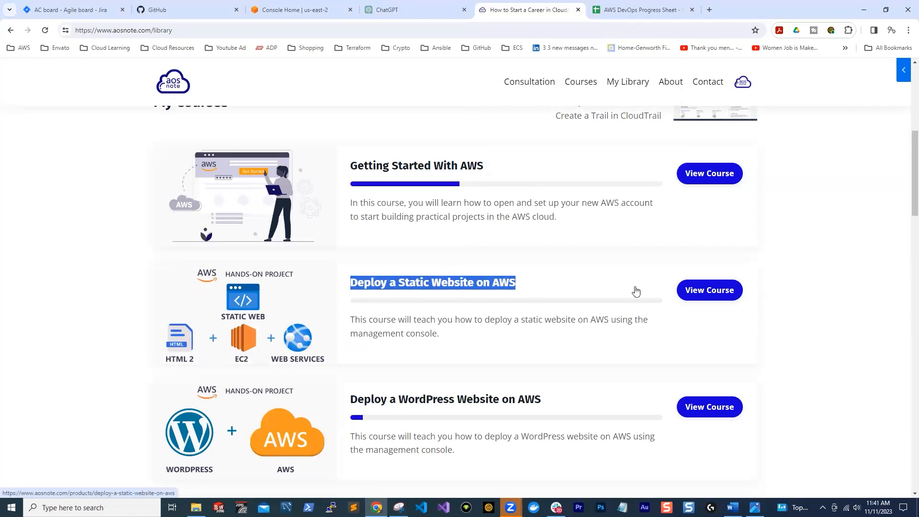
Switch to the Posting Projects on GitHub document in Word and insert "Security Groups for firewall." after the Internet Gateway item in the numbered list
left_click(732, 507)
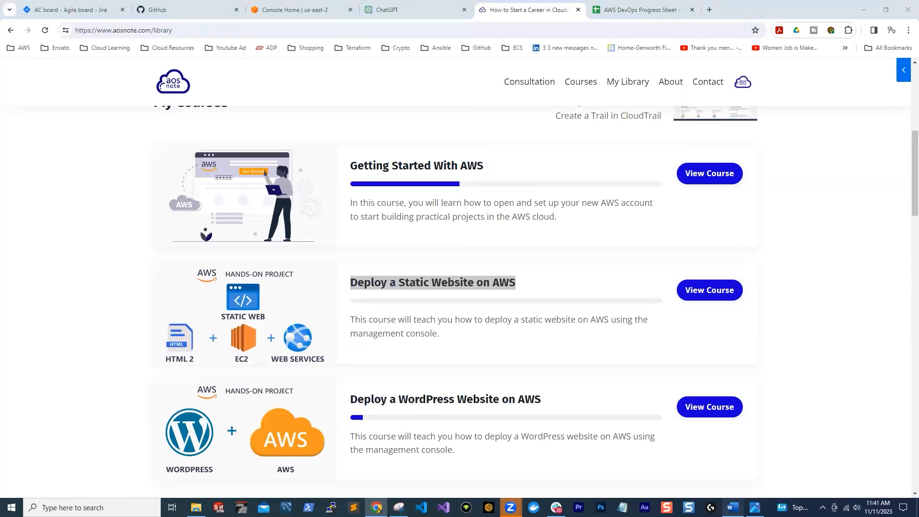
left_click_drag(306, 144, 390, 145)
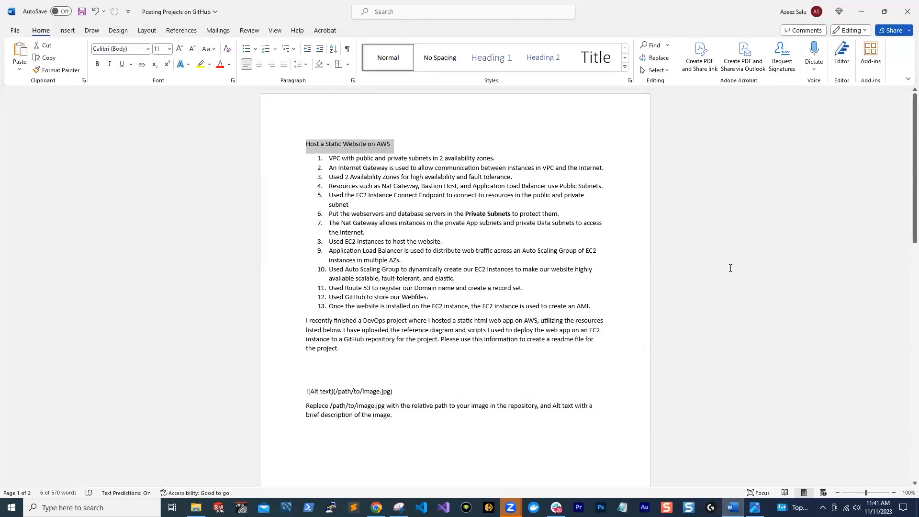
left_click(604, 168)
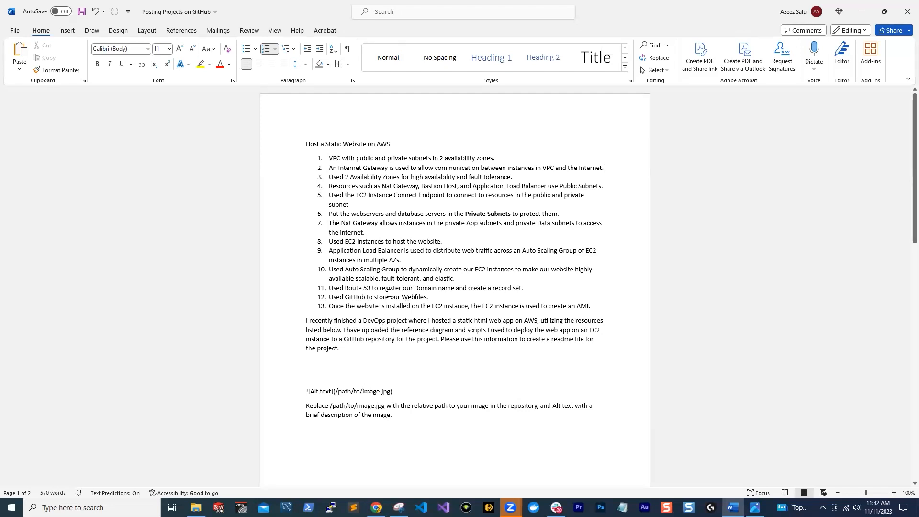
left_click(754, 507)
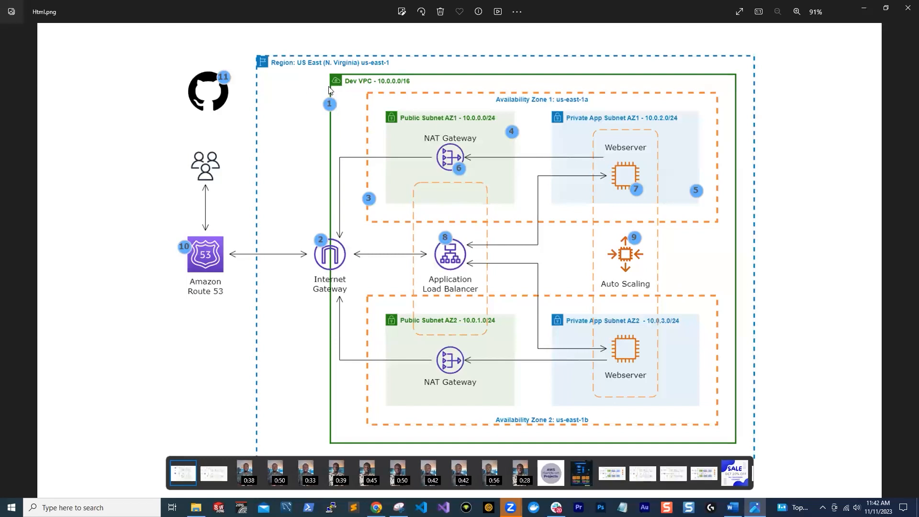
left_click(864, 8)
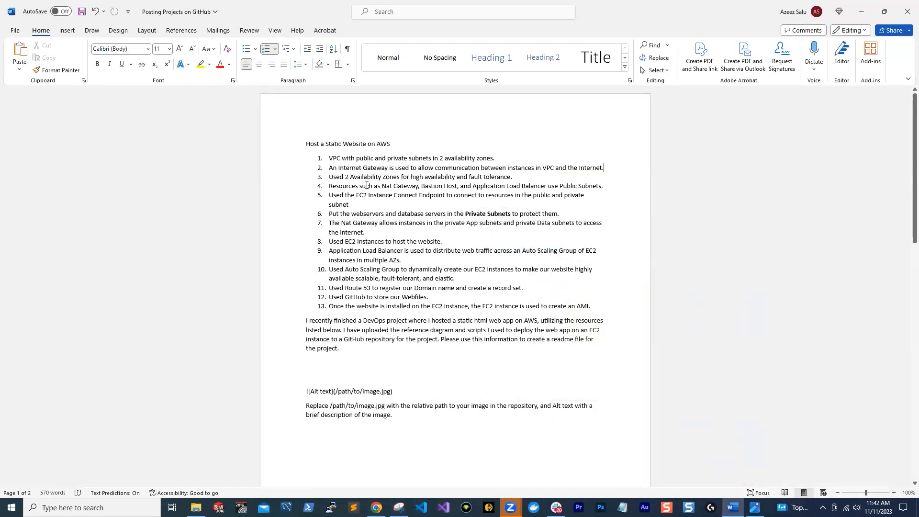
left_click_drag(330, 157, 504, 155)
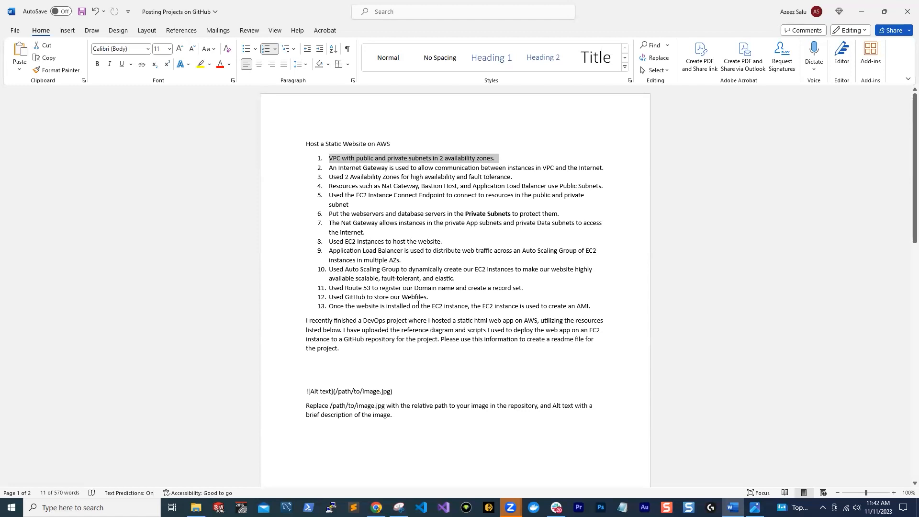
left_click(511, 180)
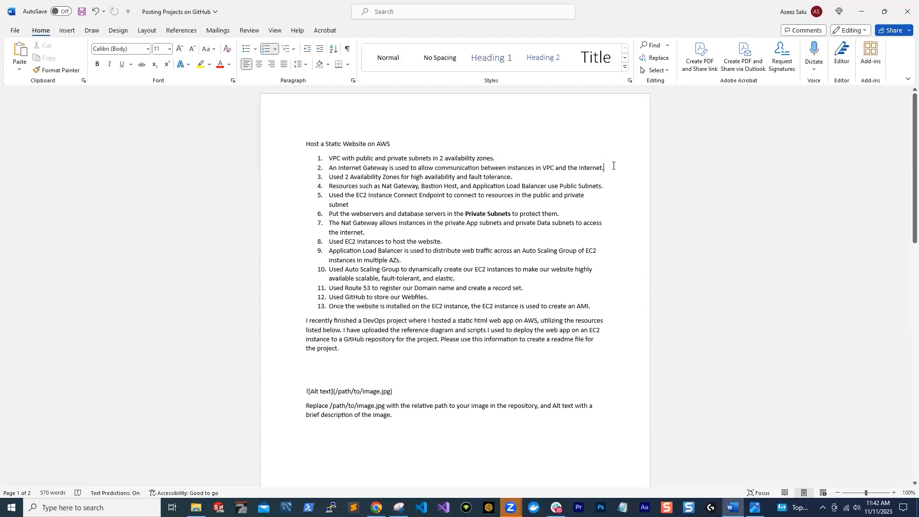
key("Return")
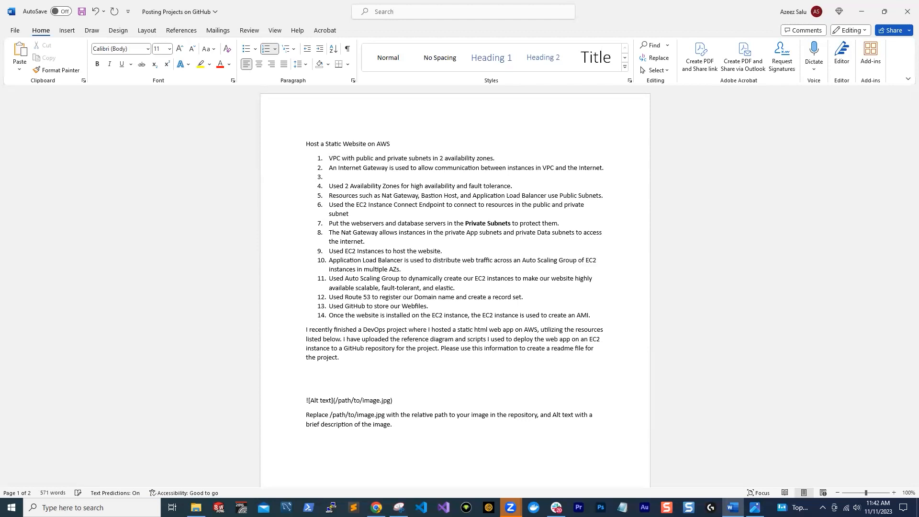
type("Security Groups for firewall.")
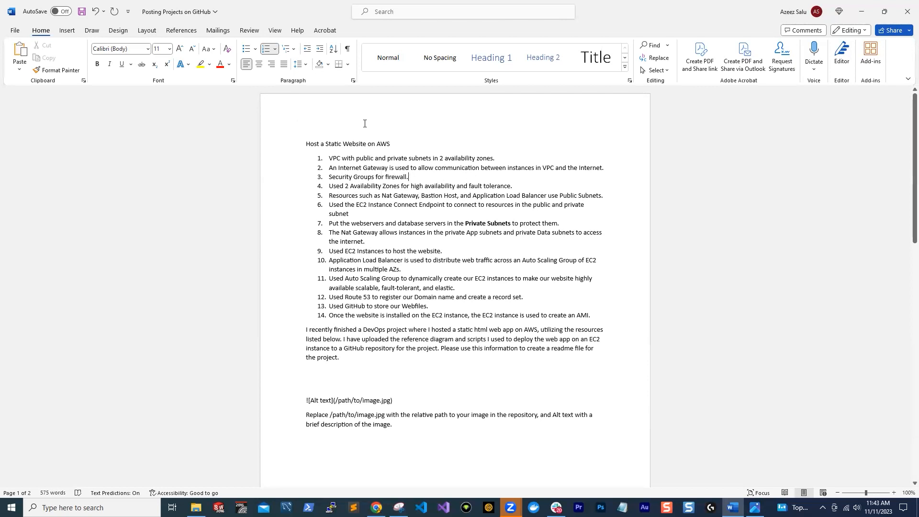
Compare the Html.png architecture diagram with the document's numbered resource list
key("alt+Tab")
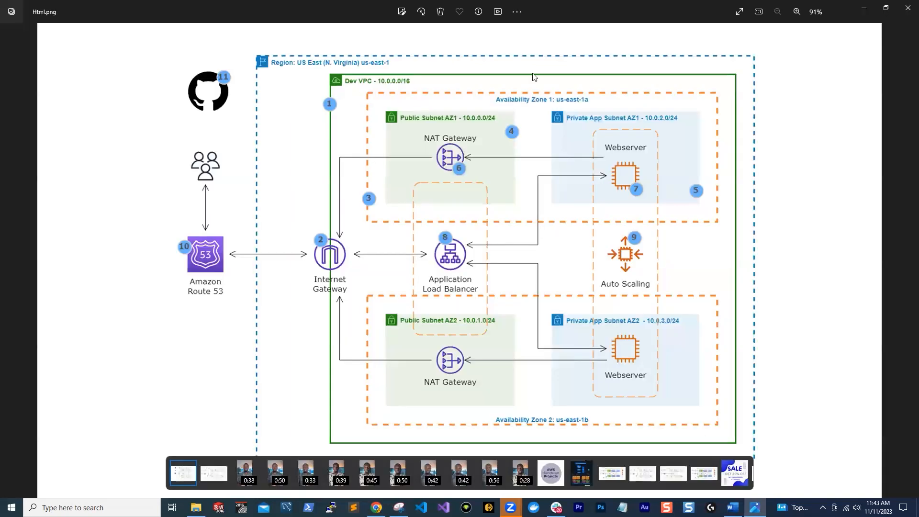
left_click(864, 8)
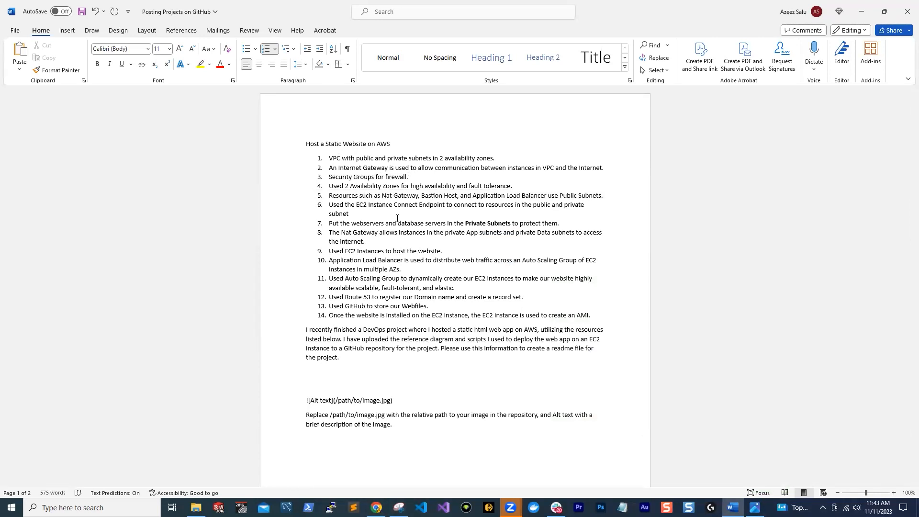
left_click(754, 507)
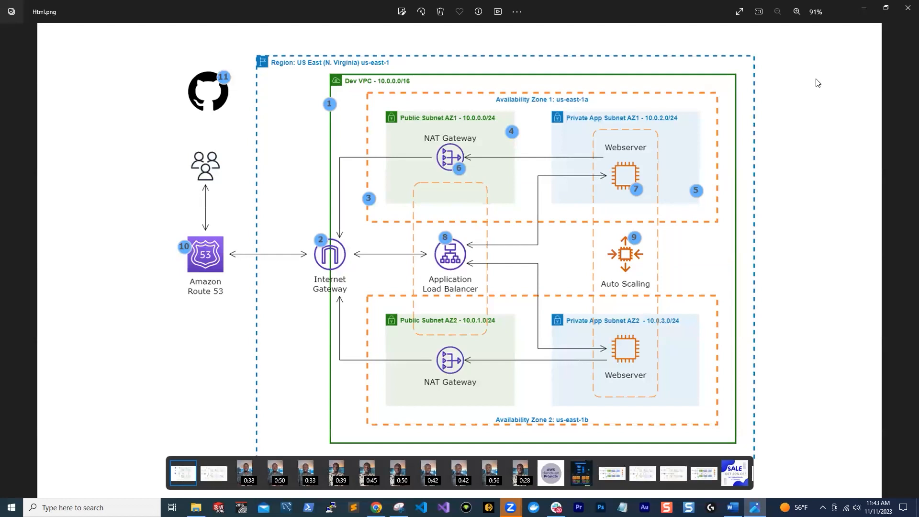
left_click(864, 7)
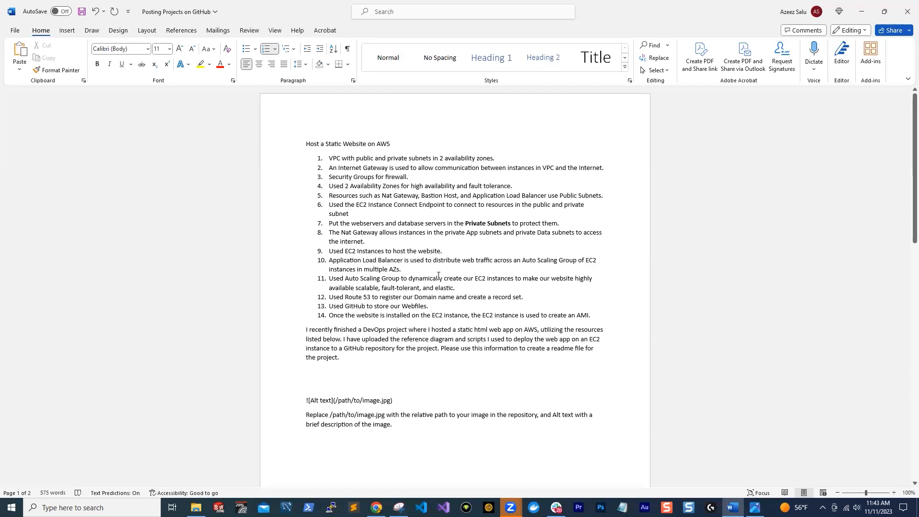
Move the paragraph beginning "I recently finished a DevOps project" from below the numbered list to directly under the title "Host a Static Website on AWS"
scroll(632, 307, "down", 1)
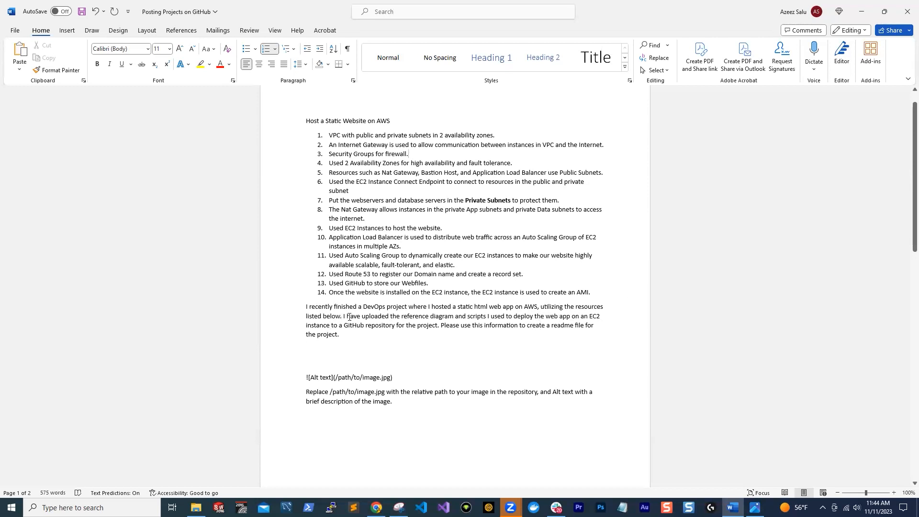
left_click_drag(348, 337, 306, 307)
key("ctrl+x")
left_click(471, 122)
key("Return")
key("ctrl+v")
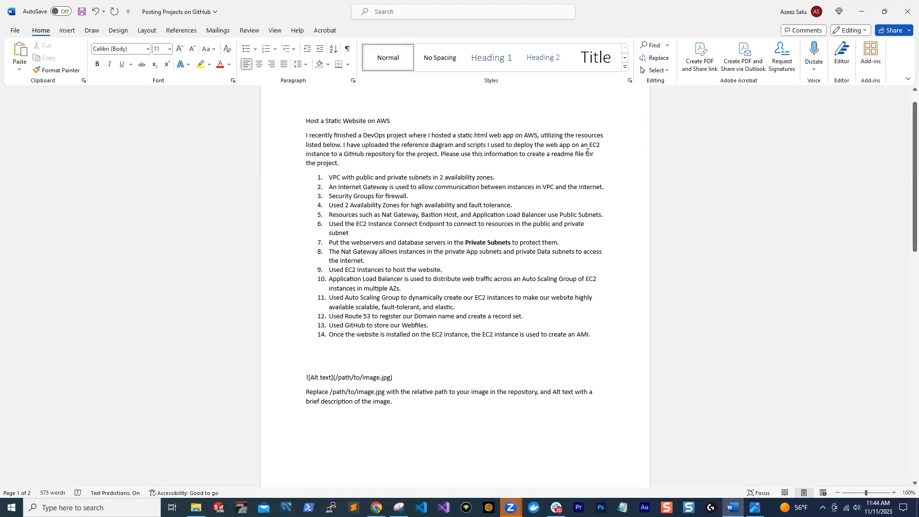
scroll(595, 359, "up", 1)
left_click_drag(587, 369, 296, 172)
left_click(362, 239)
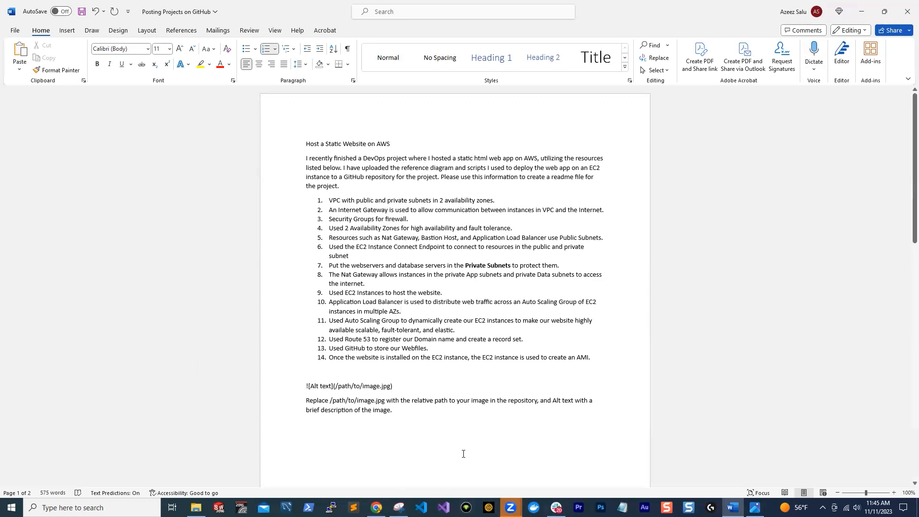
Switch to GitHub, start a new repository and name it "Deploy a Static Website on AWS" using the course title copied from the aosnote library
key("alt+Tab")
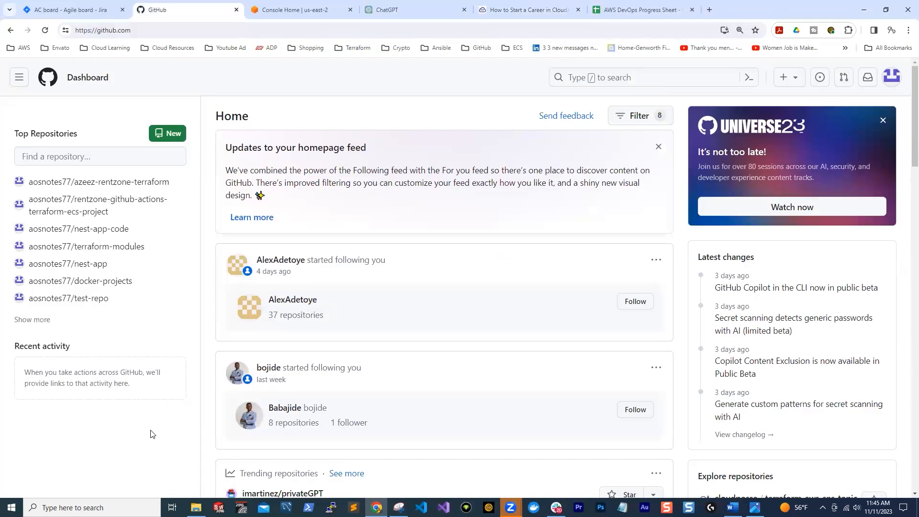
left_click(166, 133)
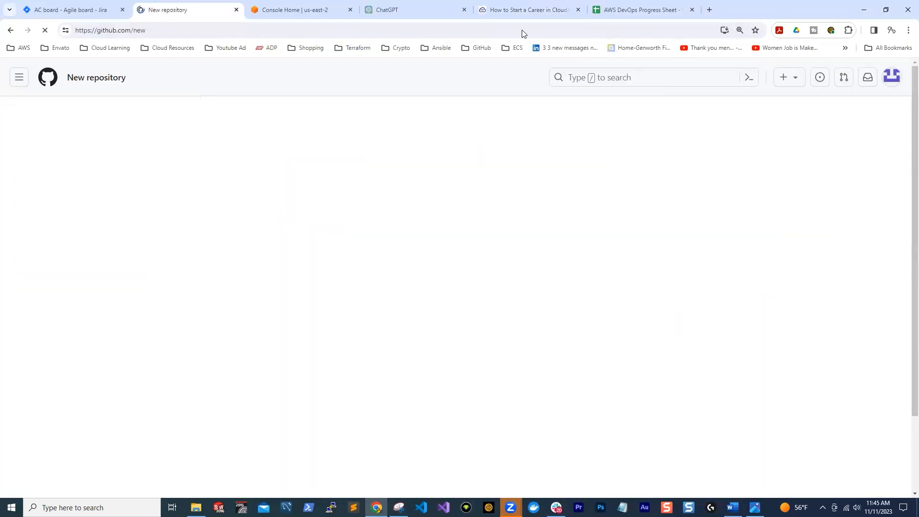
left_click(510, 9)
right_click(415, 286)
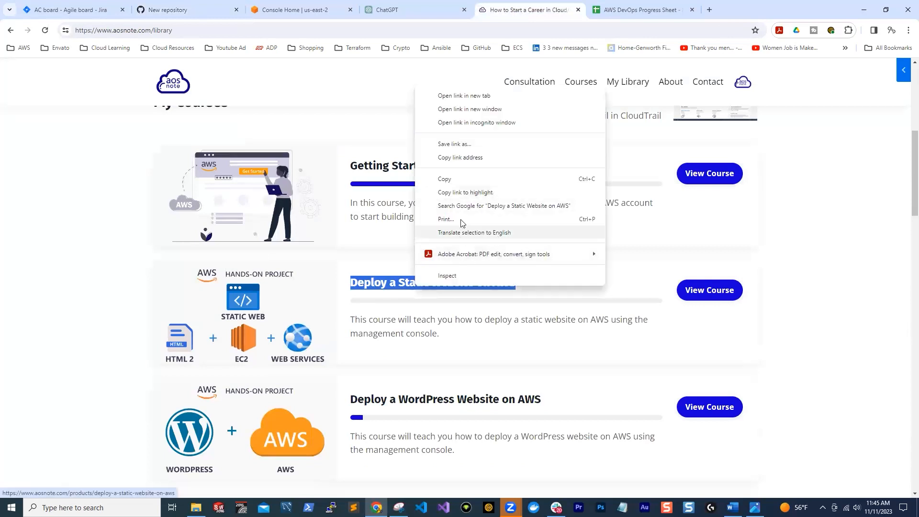
left_click(444, 180)
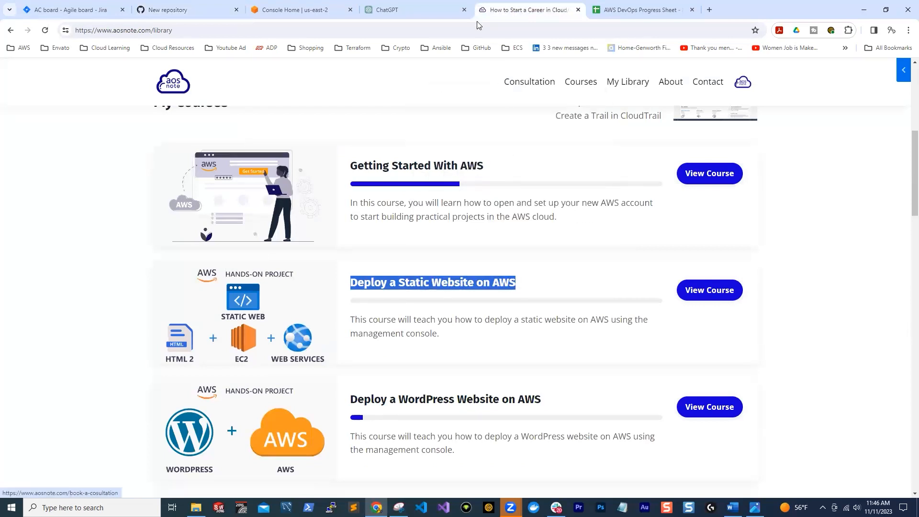
left_click(173, 11)
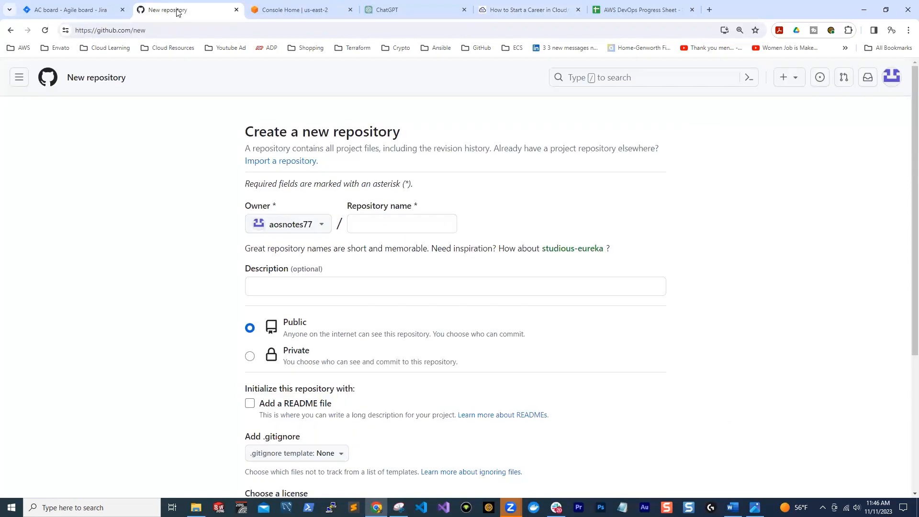
left_click(357, 232)
right_click(358, 234)
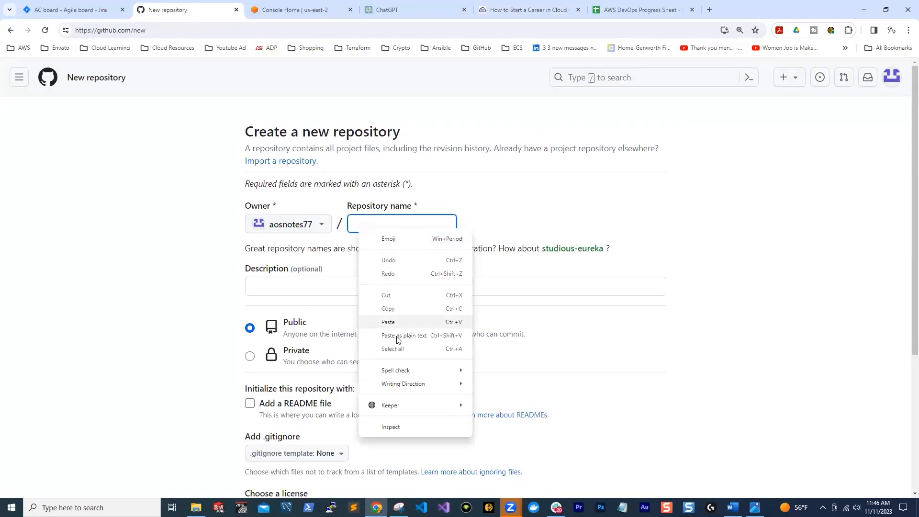
left_click(383, 322)
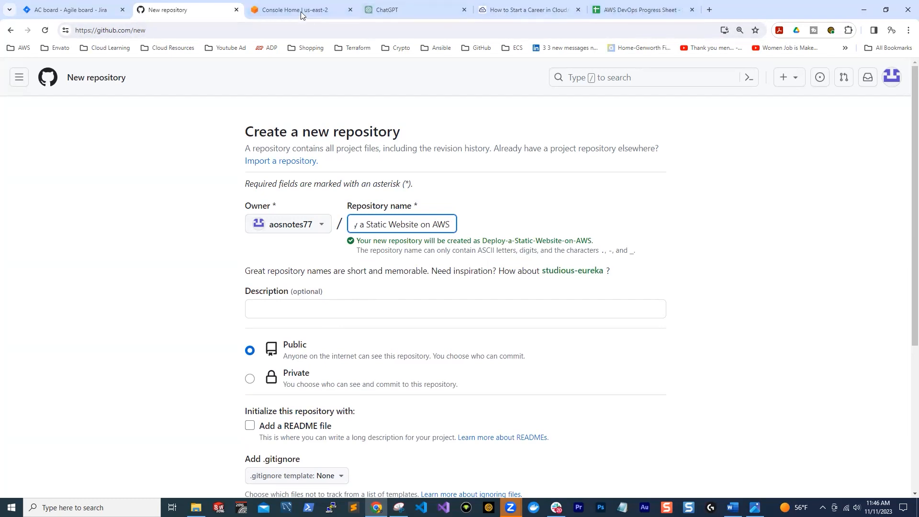
Copy the static website course's summary from the library and set the repository description to "Deploy a static website on AWS using the management console."
left_click(542, 11)
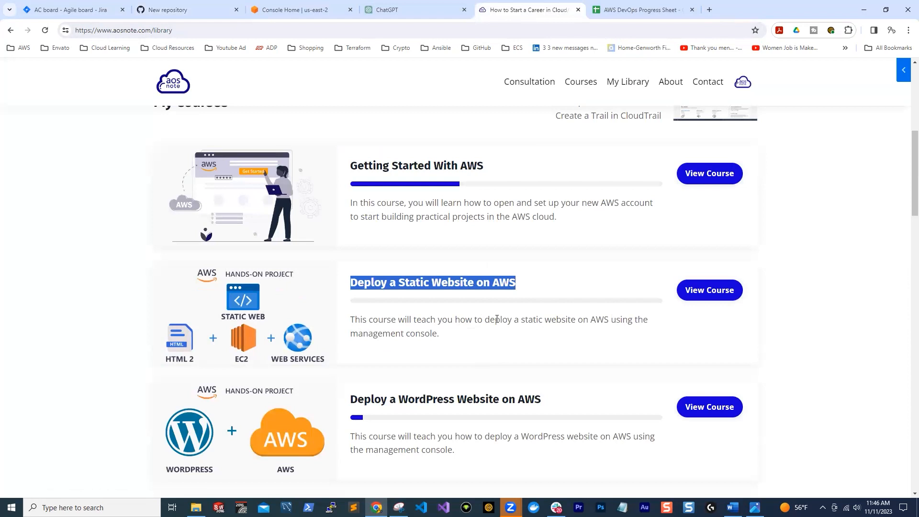
left_click_drag(485, 321, 578, 330)
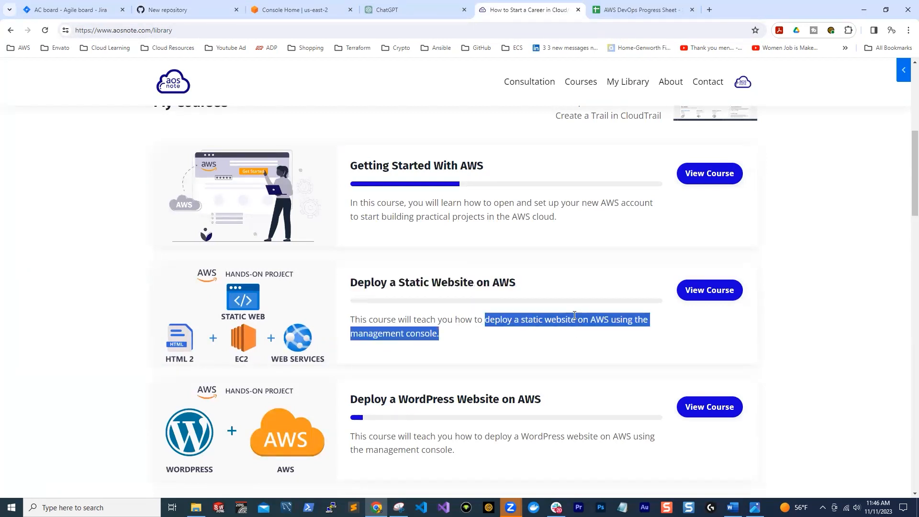
right_click(573, 320)
left_click(586, 329)
left_click(168, 10)
left_click(272, 313)
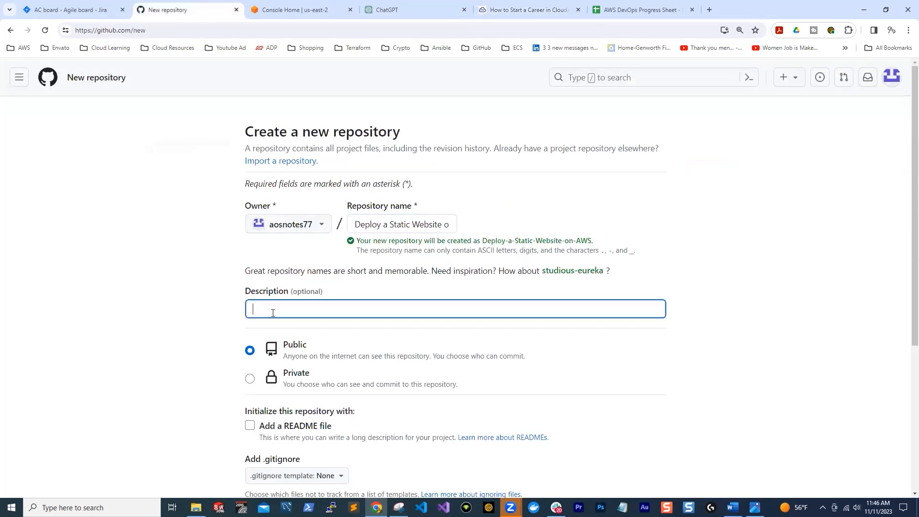
key("ctrl+v")
Include a README file and create the public repository
scroll(500, 301, "down", 1)
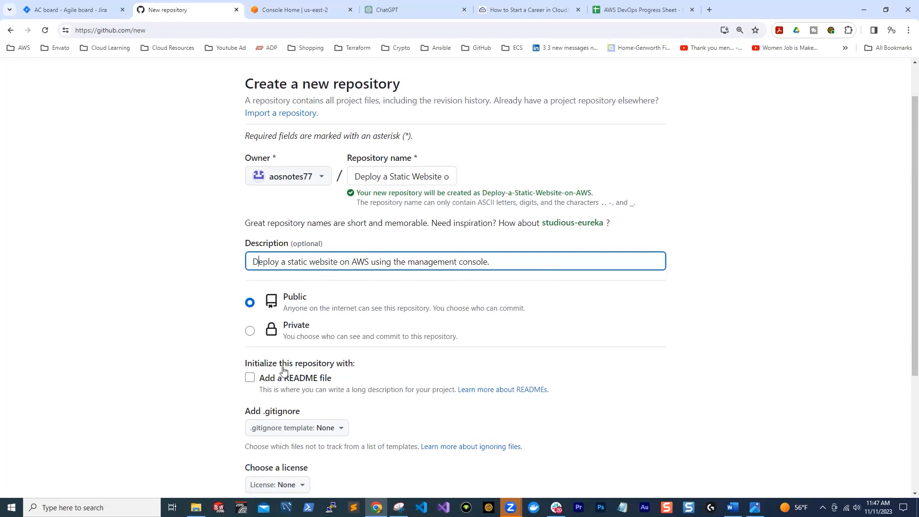
left_click(249, 378)
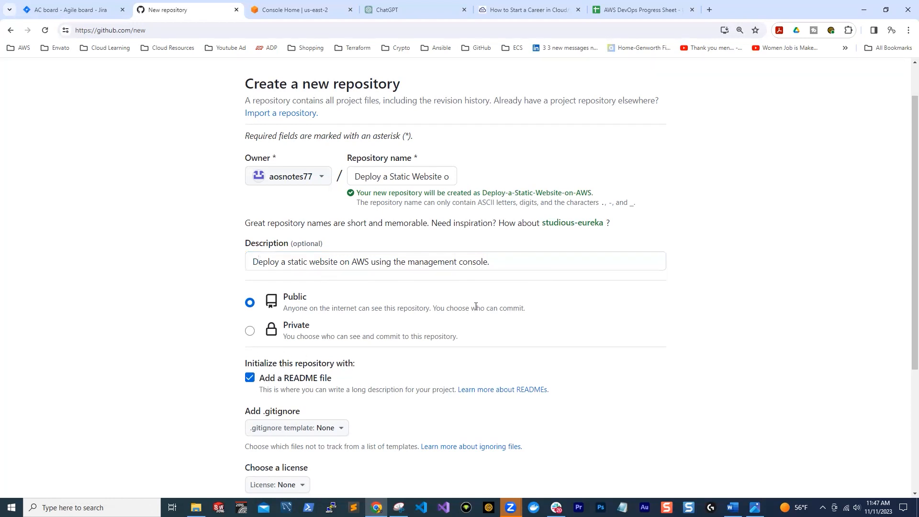
scroll(476, 306, "down", 4)
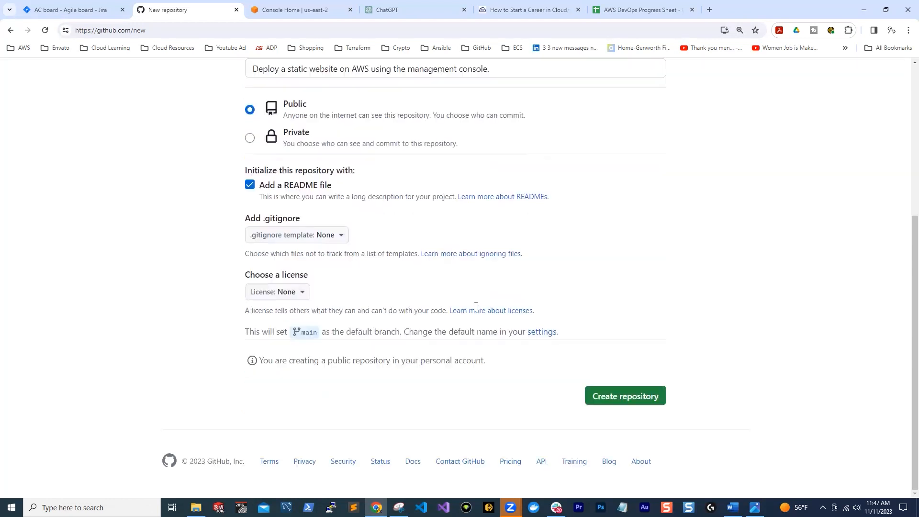
left_click(622, 400)
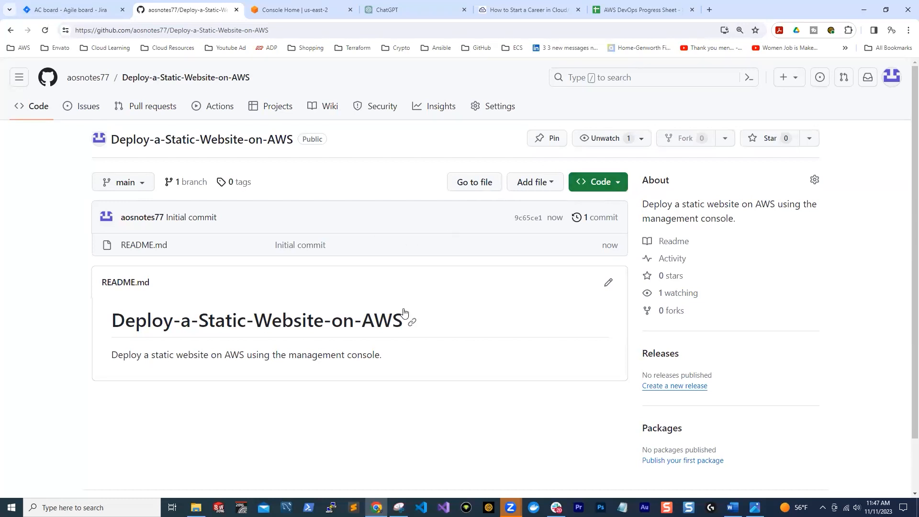
Upload the Html.png architecture diagram from Downloads to the repository and commit it directly to the main branch
left_click(552, 190)
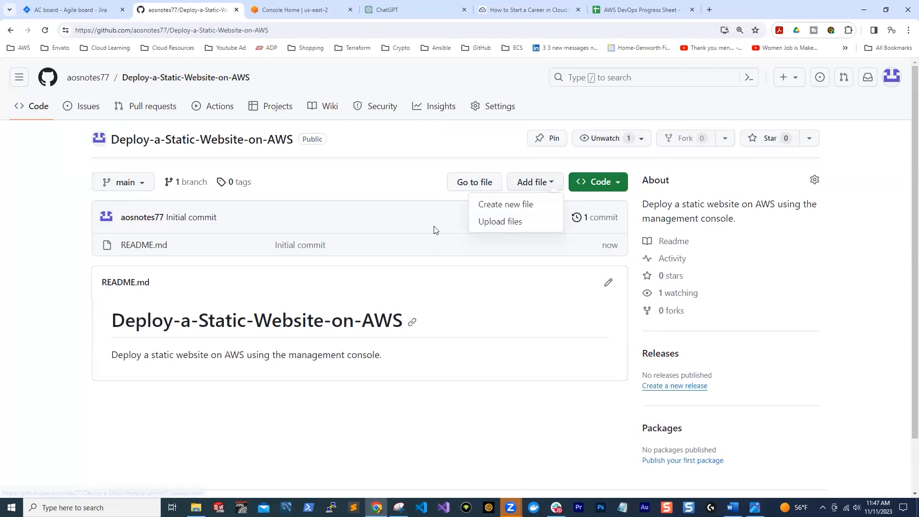
left_click(502, 223)
left_click(483, 271)
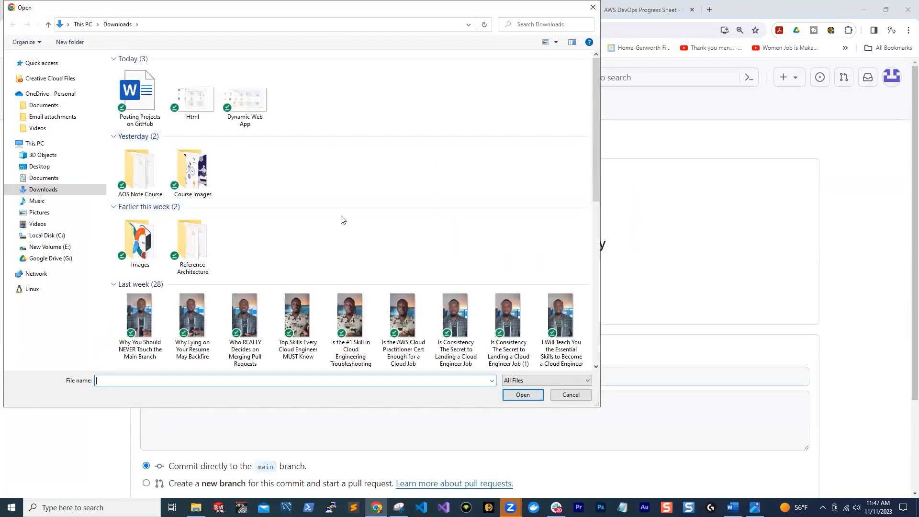
left_click(193, 108)
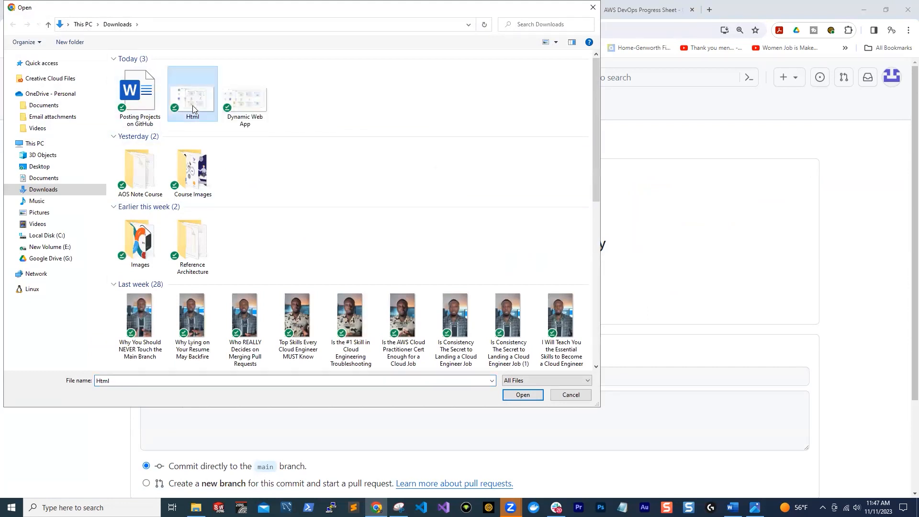
left_click(522, 395)
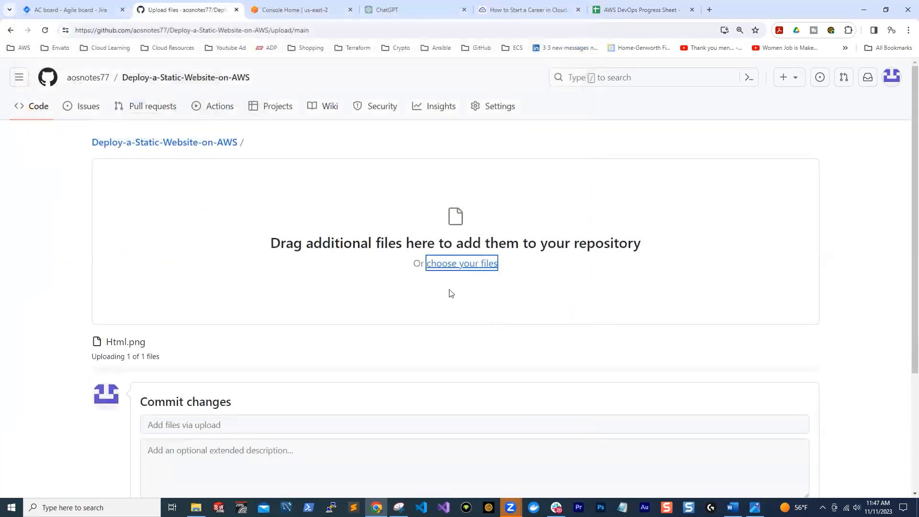
scroll(272, 268, "down", 3)
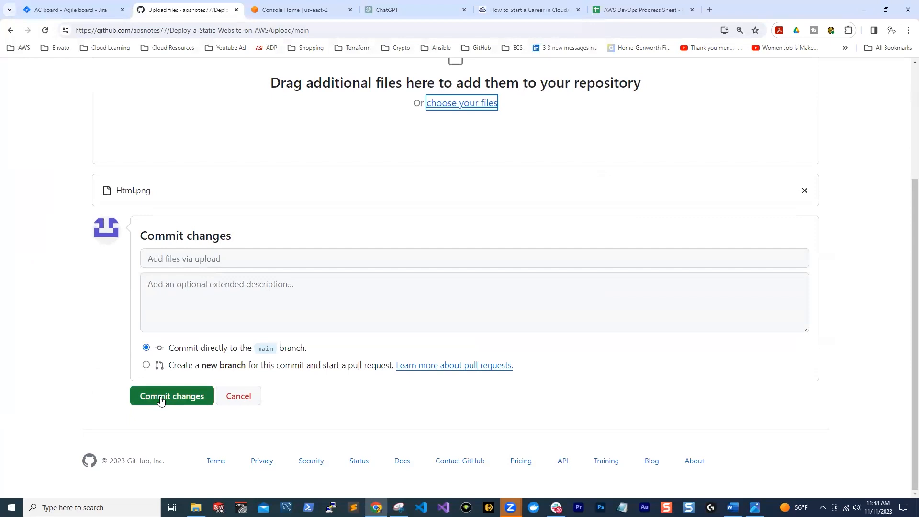
left_click(161, 397)
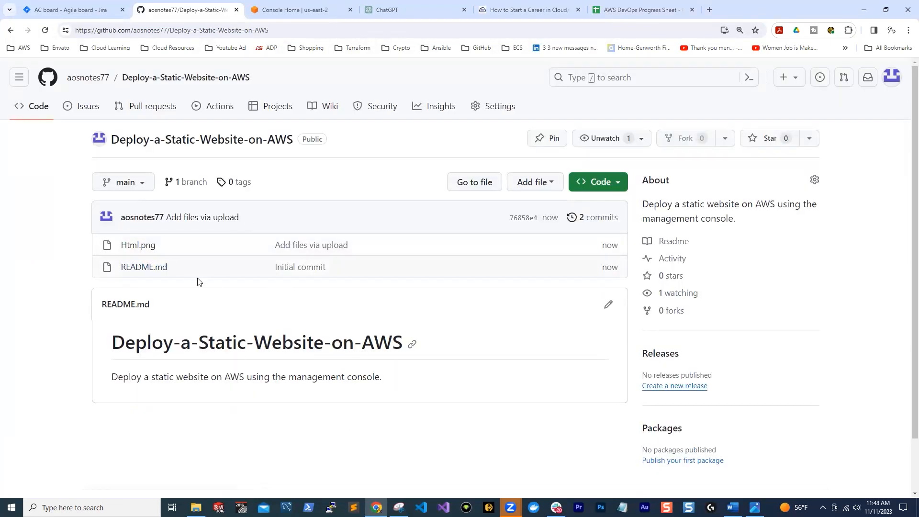
Open Html.png in the repository, examine the architecture diagram and copy its file path
left_click(129, 250)
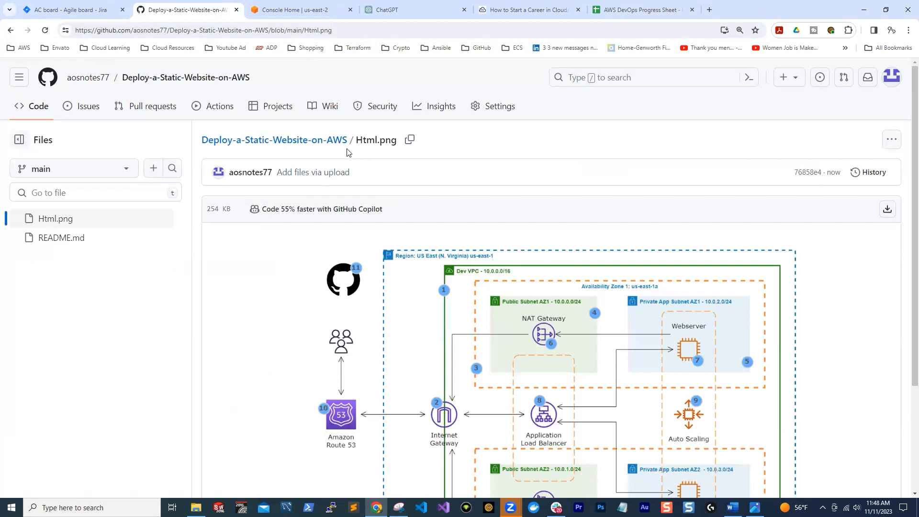
scroll(437, 259, "down", 3)
scroll(435, 234, "up", 1)
left_click(410, 139)
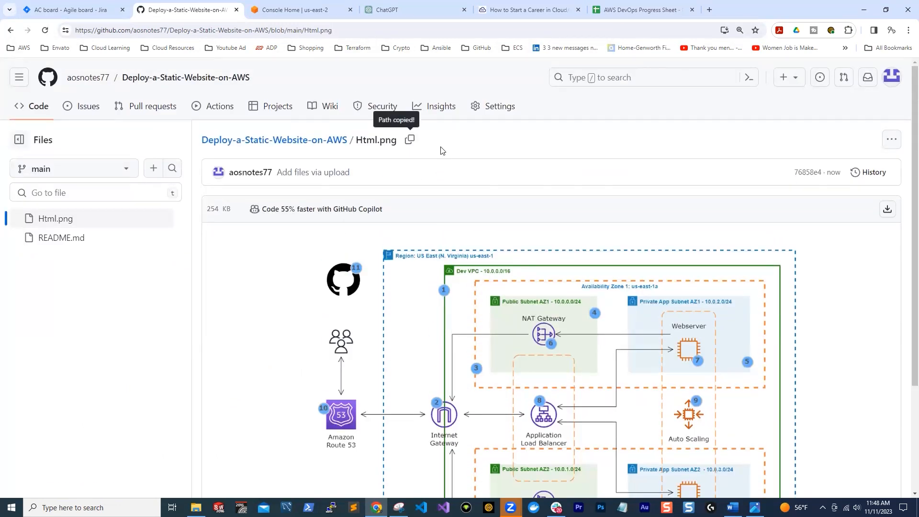
left_click(410, 145)
scroll(405, 130, "down", 3)
scroll(406, 130, "up", 2)
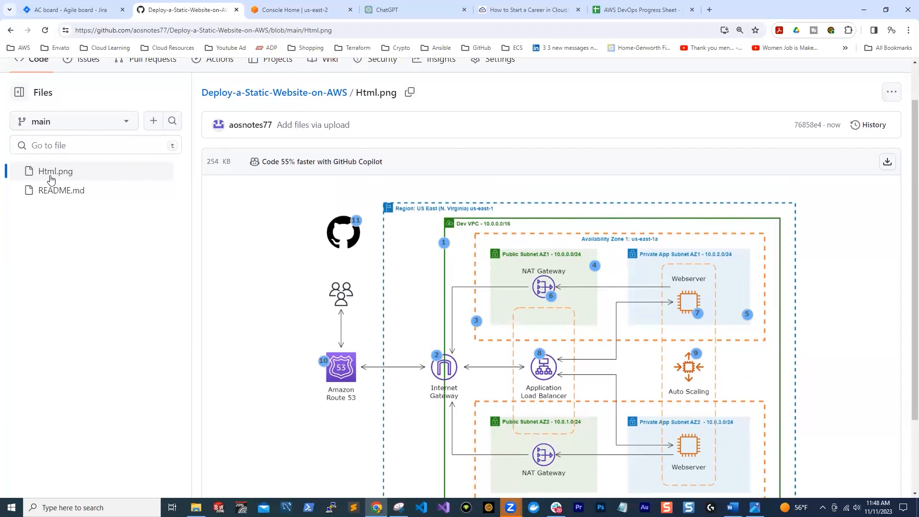
scroll(370, 197, "up", 1)
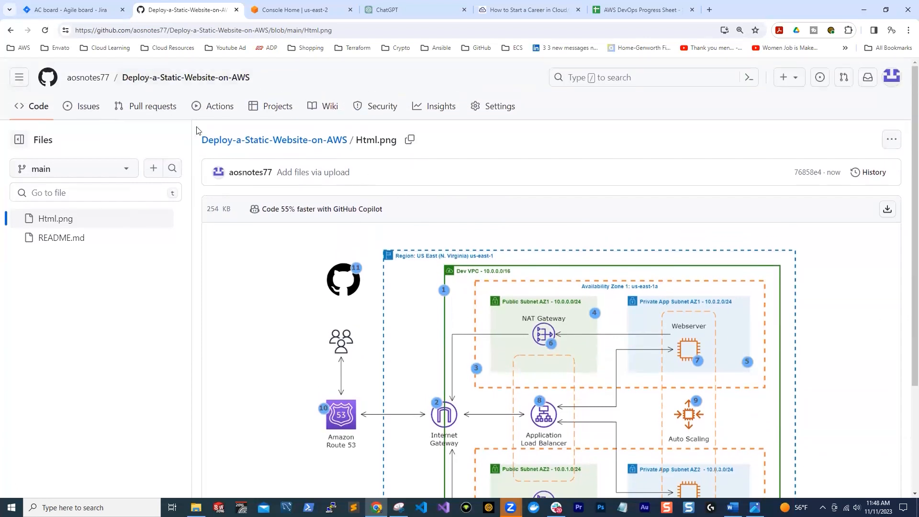
Upload script-github.sh from the Desktop's AOS Note Class folder to the repository root and commit it directly to the main branch
left_click(187, 79)
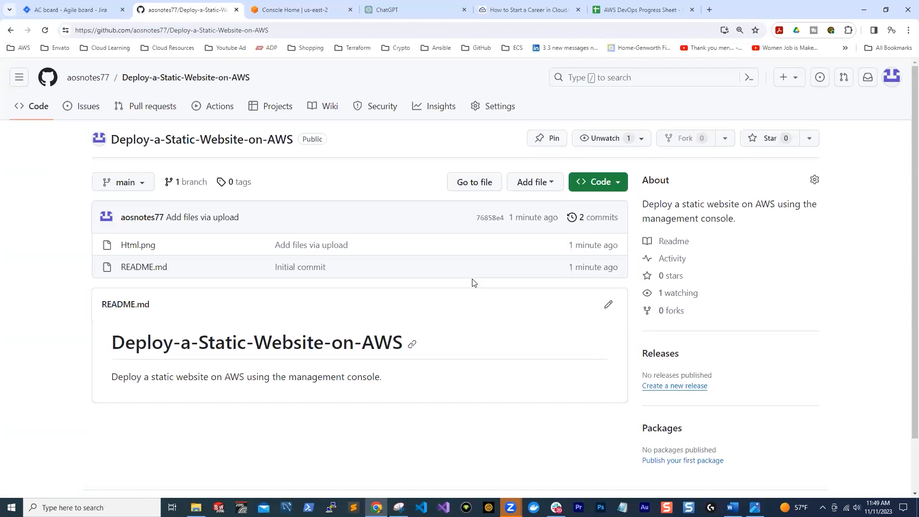
left_click(555, 184)
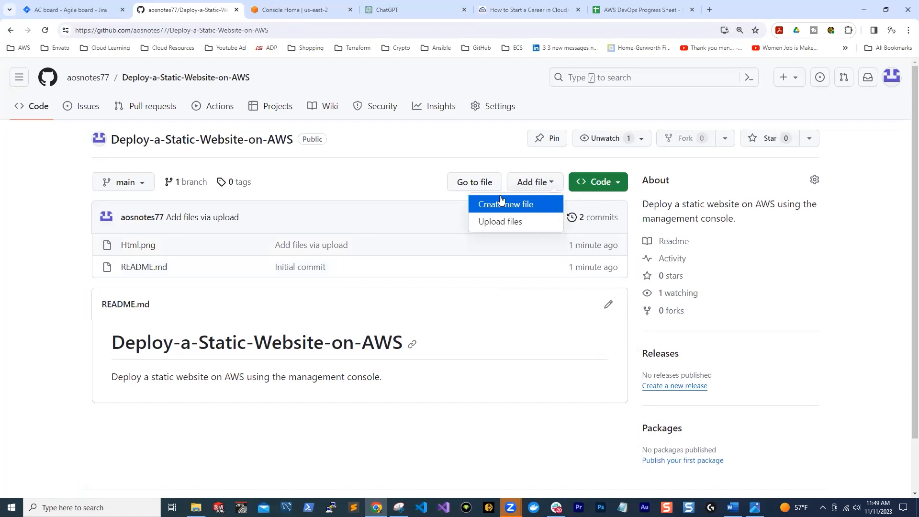
left_click(499, 221)
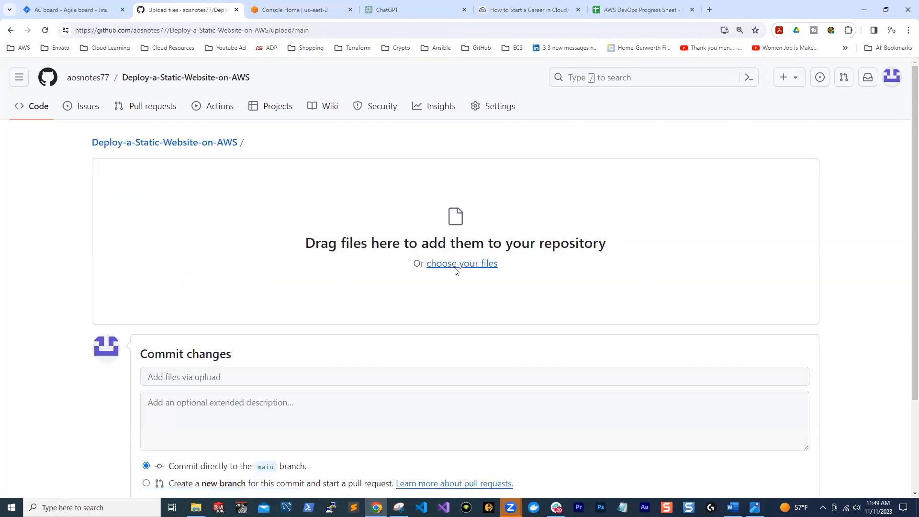
left_click(457, 264)
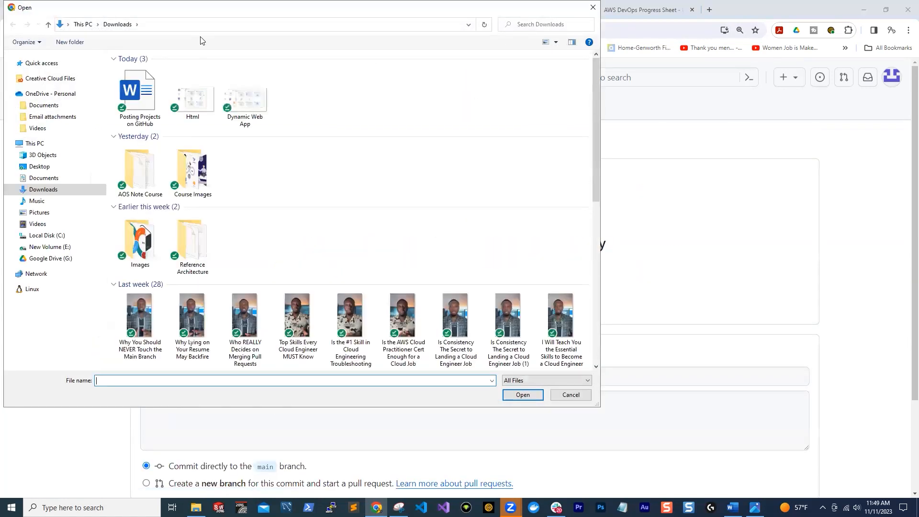
left_click(70, 162)
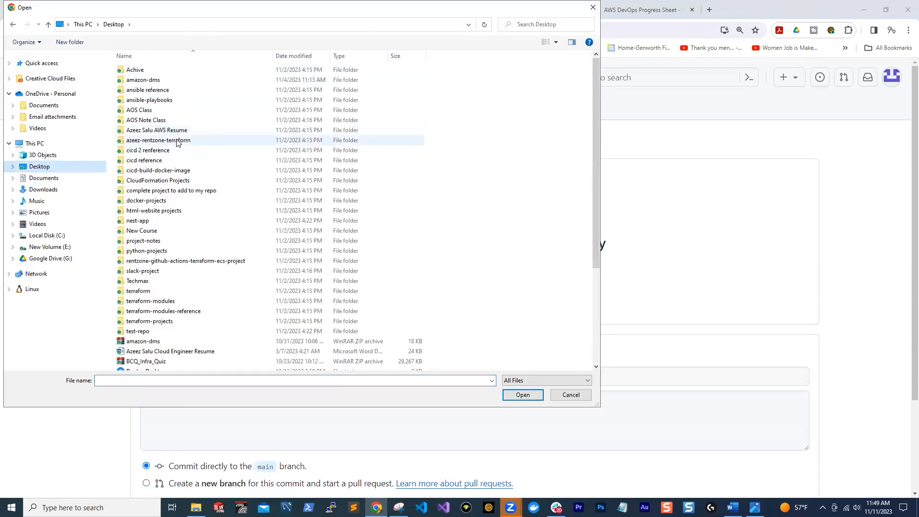
double_click(182, 120)
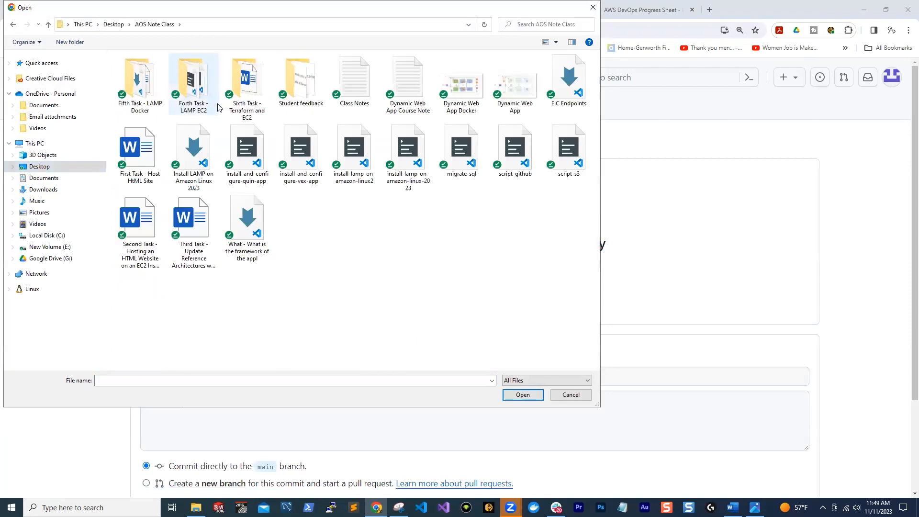
left_click(517, 152)
left_click(523, 395)
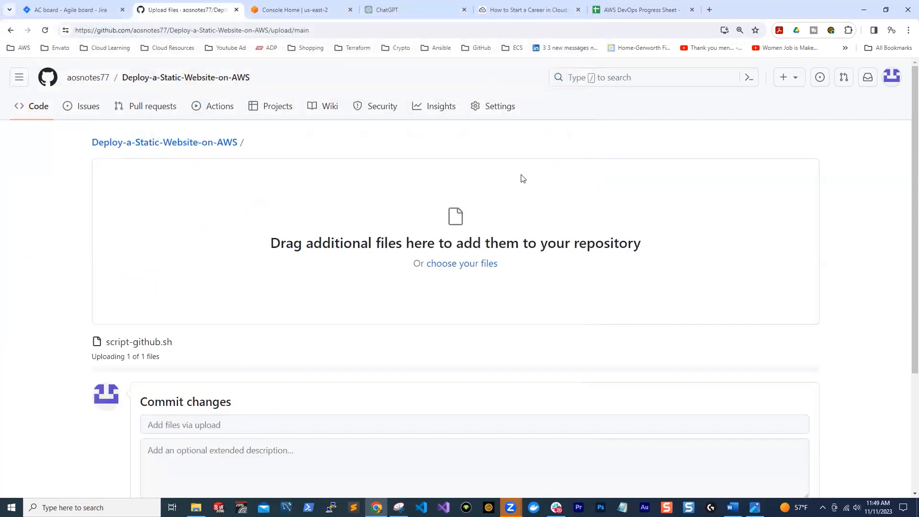
scroll(210, 297, "down", 3)
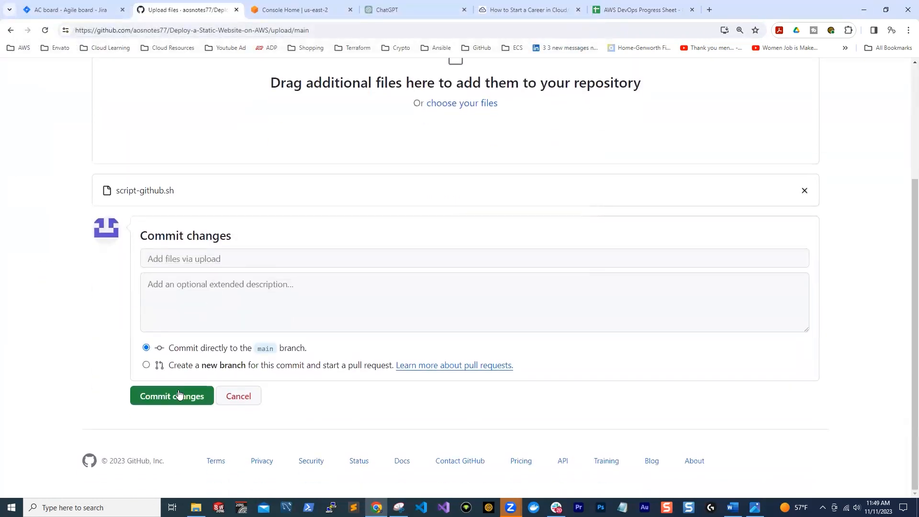
left_click(175, 398)
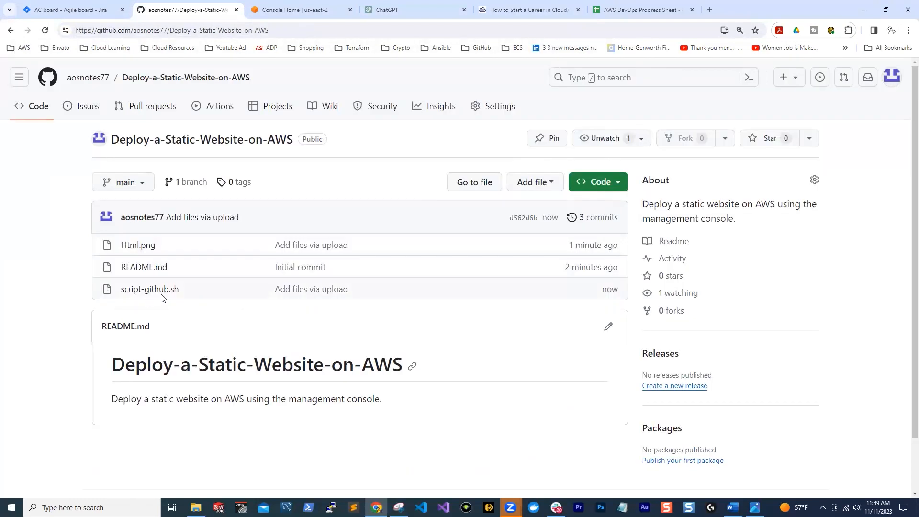
Copy the contents of script-github.sh and paste them below the numbered list in the Word document, introduced by "This is the script:"
left_click(142, 293)
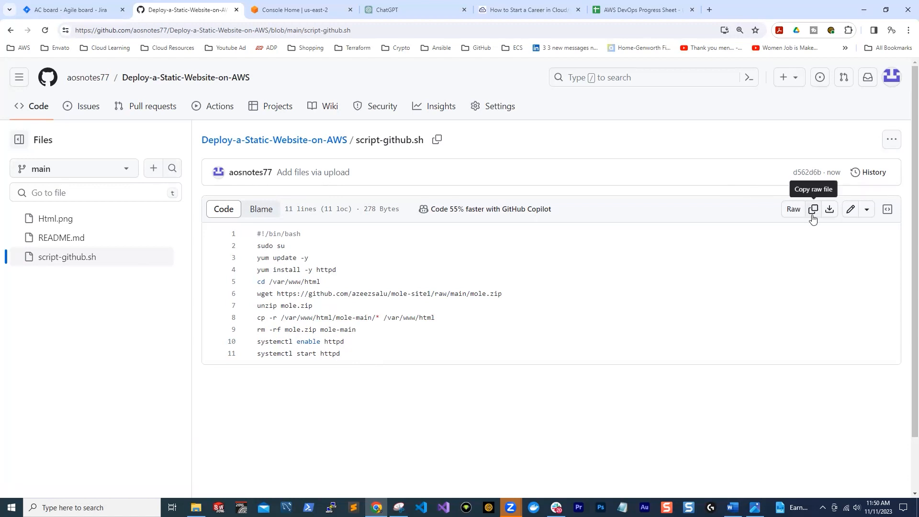
left_click(732, 507)
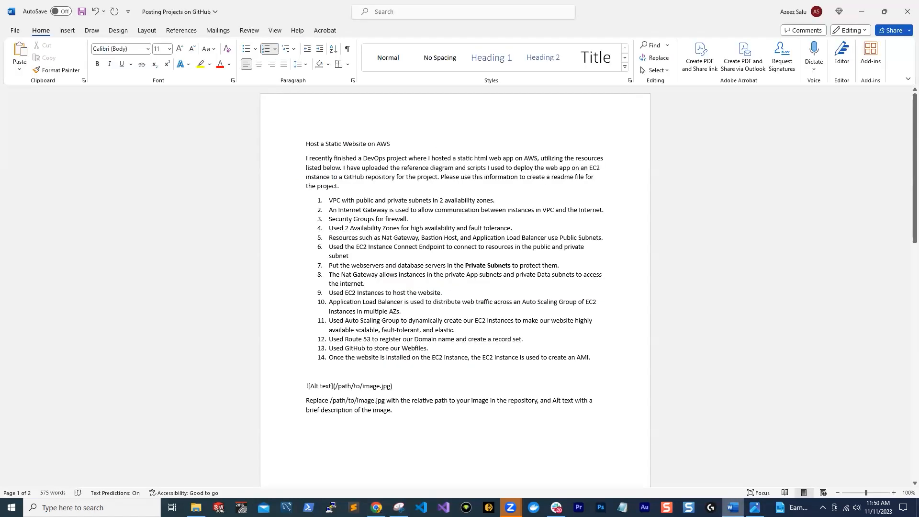
left_click(602, 358)
key("Return")
key("Return")
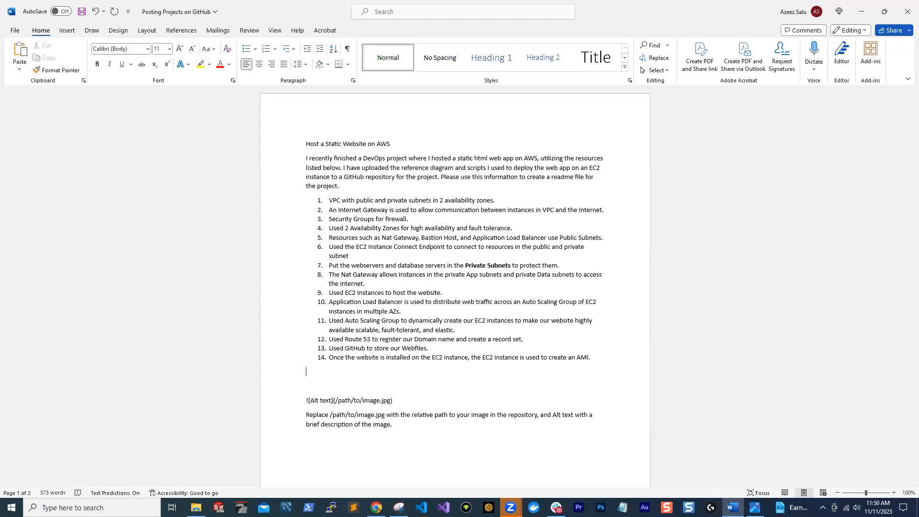
type("This is the sc")
type("#!/bin/bash sudo su yum update -y yum install -y httpd cd /var/www/html wget https://github.com/azeezsalu/mole-site1/raw/main/mole.zip unzip mole.zip cp -r /var/www/html/mole-main/* /var/www/html rm -rf mole.zip mole-main systemctl enable httpd systemctl start httpd")
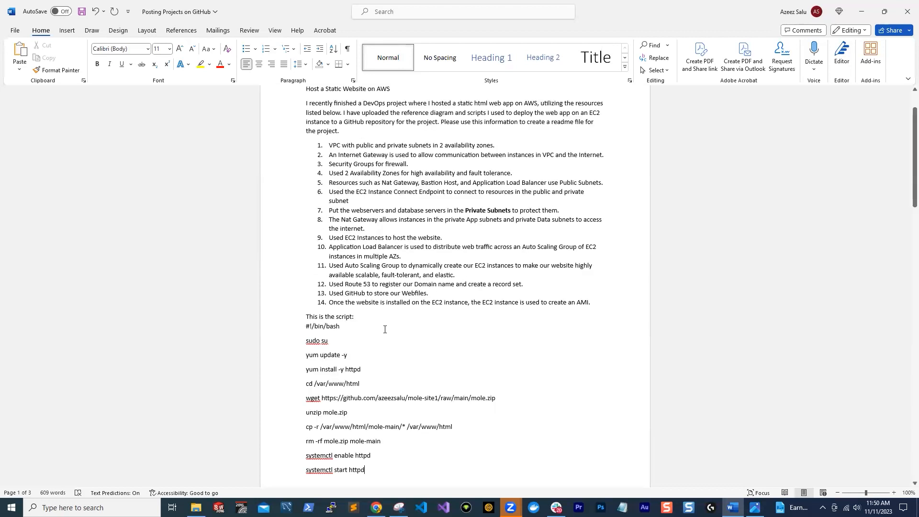
Reword the line above the script to "This is the scripts I used to deploy the web app on an EC2 instance:"
scroll(538, 317, "up", 2)
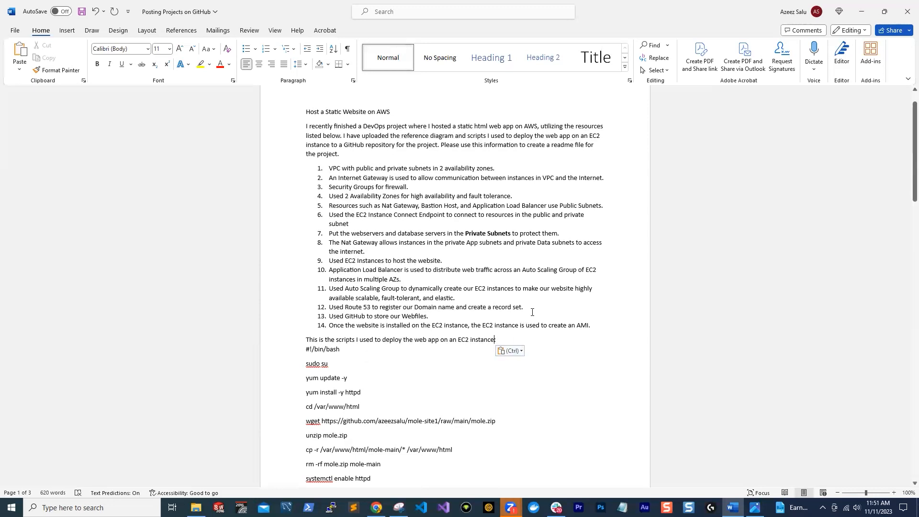
scroll(532, 312, "down", 3)
scroll(380, 392, "up", 1)
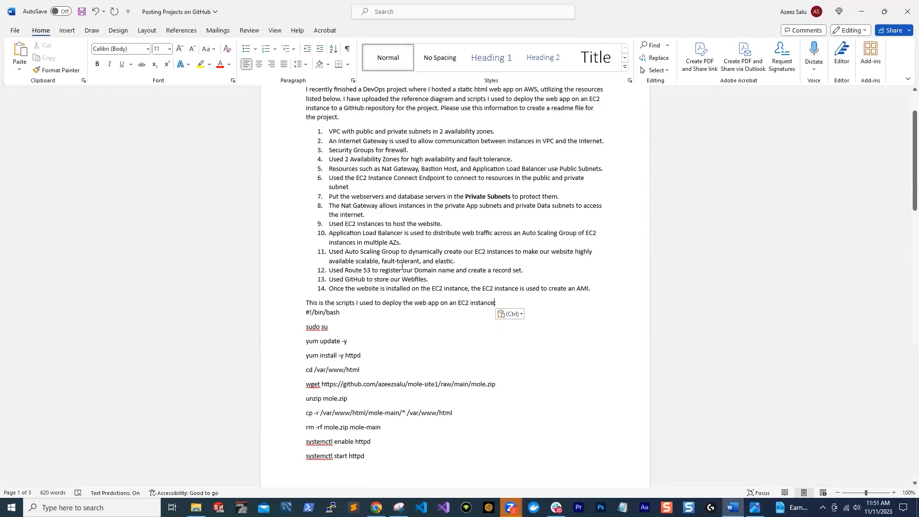
Copy the project description, numbered list and script from the Word document and submit them to ChatGPT as a new prompt
scroll(312, 183, "up", 3)
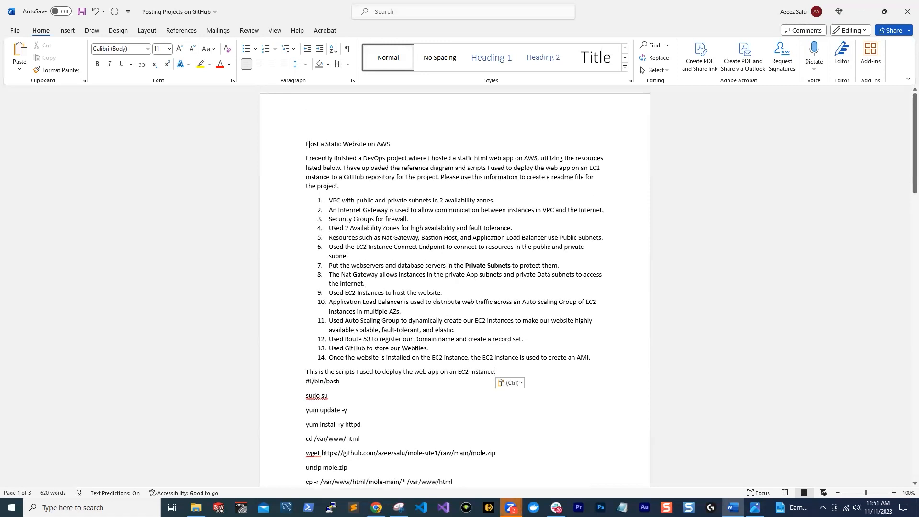
key("alt+Tab")
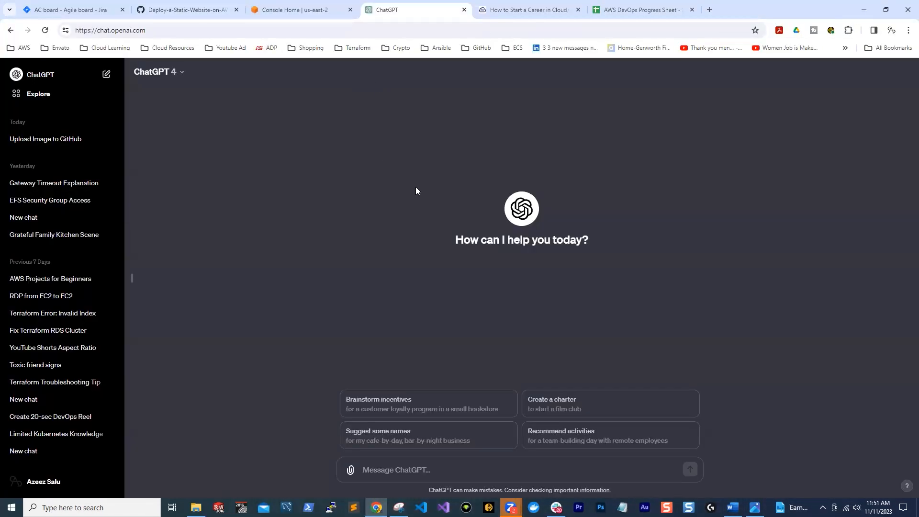
left_click(390, 470)
type("#!/bin/bash sudo su yum update -y yum install -y httpd cd /var/www/html wget https://github.com/azeezsalu/mole-site1/raw/main/mole.zip unzip mole.zip cp -r /var/www/html/mole-main/* /var/www/html rm -rf mole.zip mole-main systemctl enable httpd systemctl start httpd")
scroll(390, 433, "down", 1)
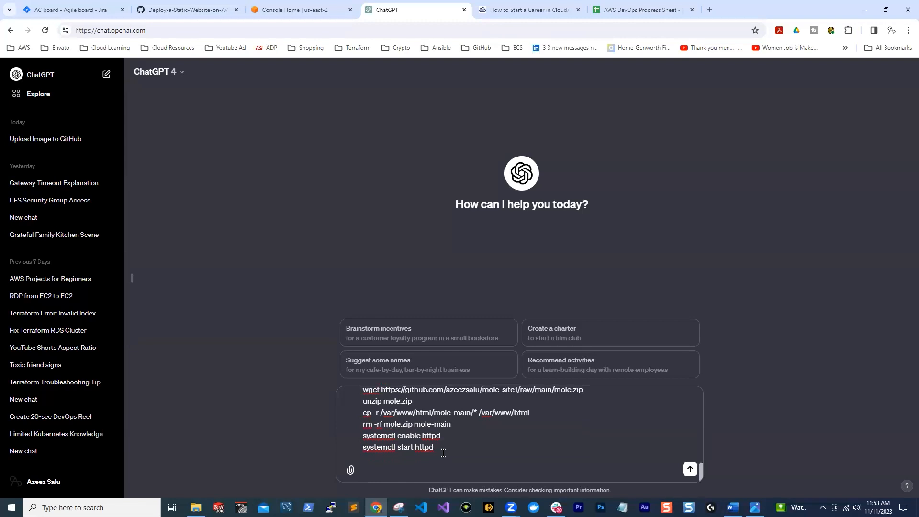
key("Return")
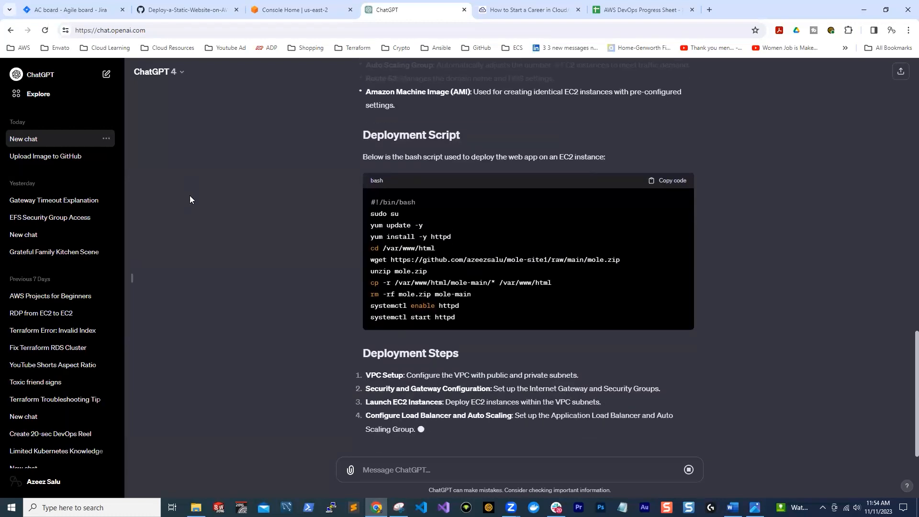
Review the generated README from the project overview and architecture through the deployment script, deployment steps, repository structure and additional resources
scroll(550, 131, "up", 15)
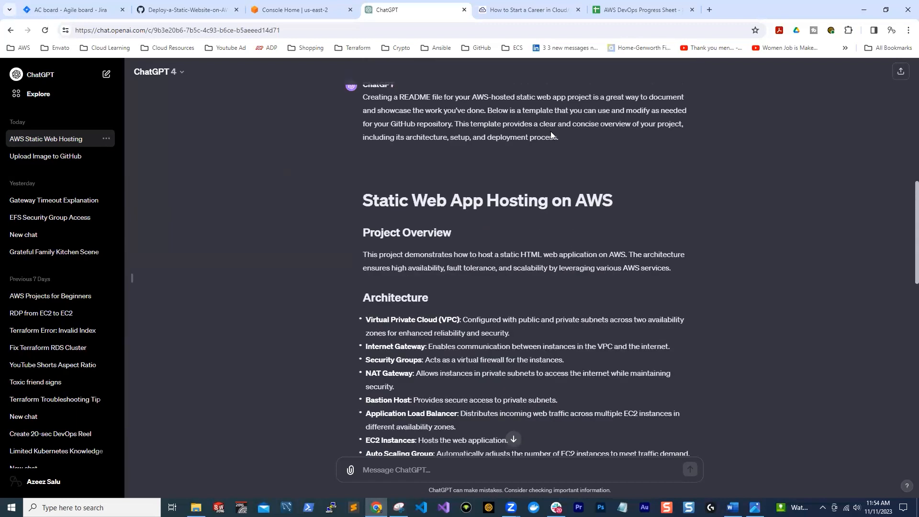
scroll(490, 196, "down", 5)
scroll(490, 196, "up", 5)
scroll(454, 197, "down", 5)
scroll(409, 199, "up", 1)
scroll(478, 192, "down", 1)
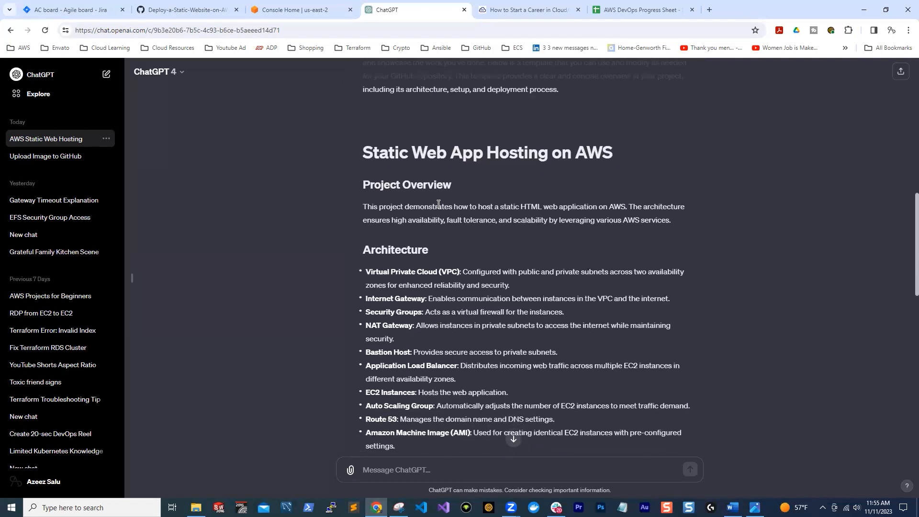
scroll(378, 210, "down", 2)
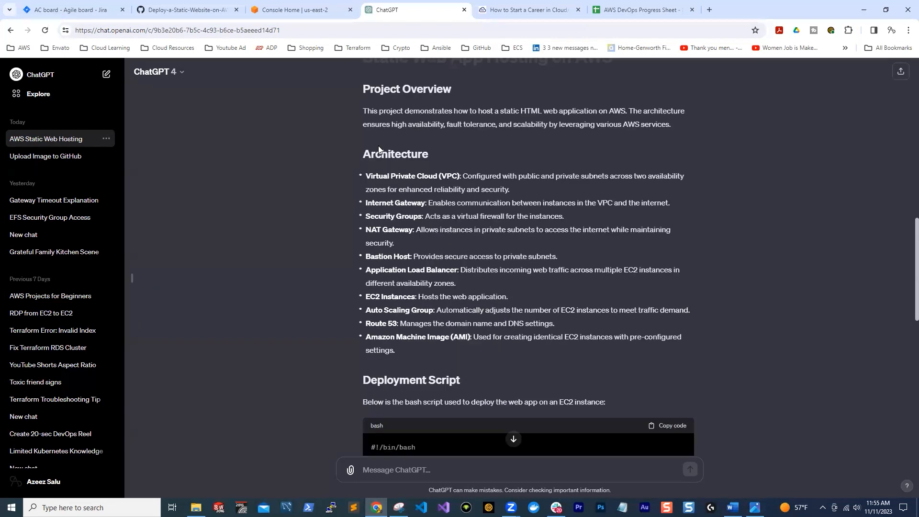
scroll(427, 294, "down", 3)
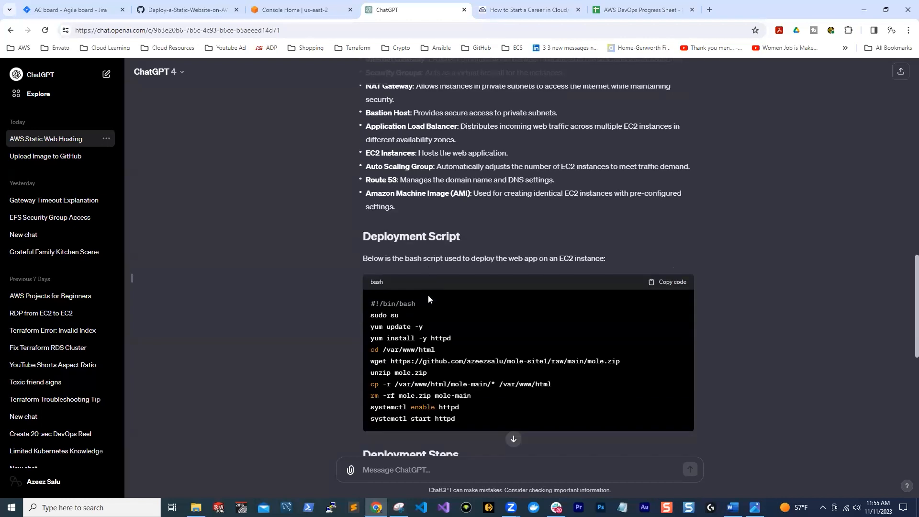
scroll(419, 308, "down", 2)
scroll(420, 309, "down", 4)
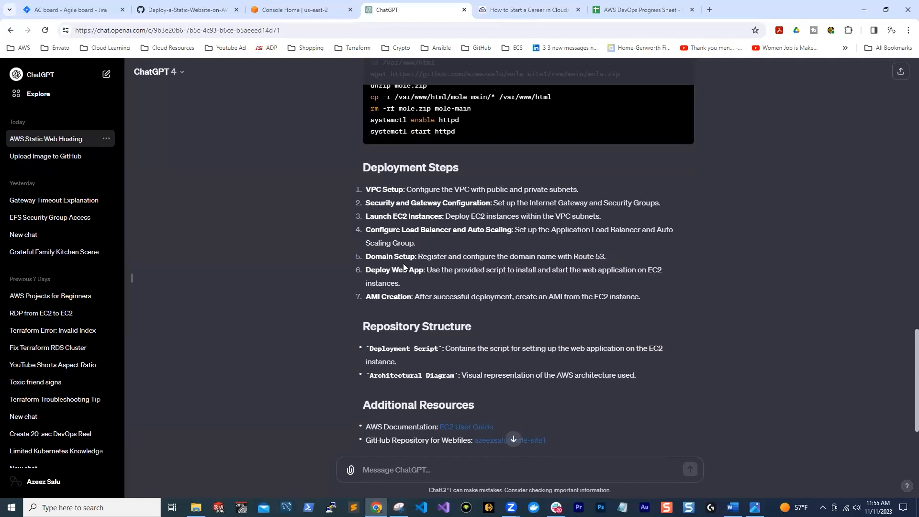
scroll(390, 253, "down", 2)
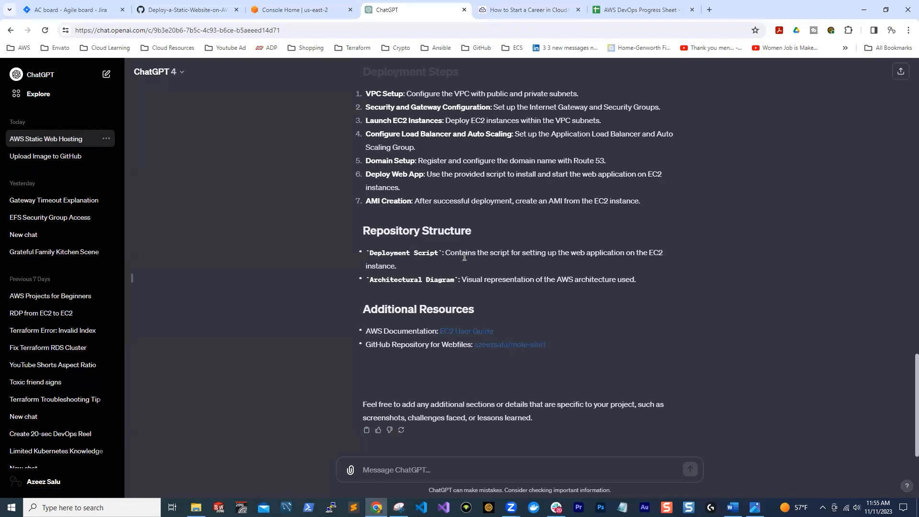
Compare the generated README in ChatGPT with the project description, numbered list and script in the Word document
scroll(464, 256, "up", 3)
scroll(464, 257, "down", 3)
scroll(532, 348, "up", 10)
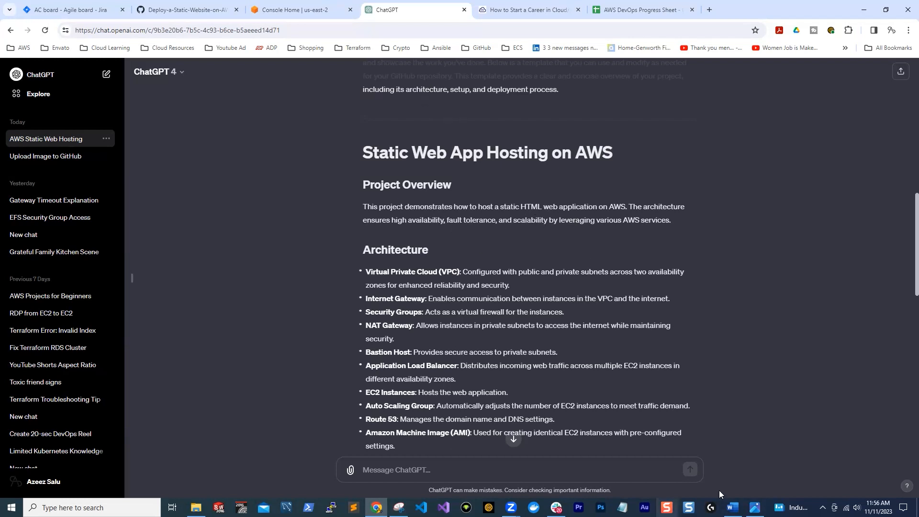
left_click(733, 507)
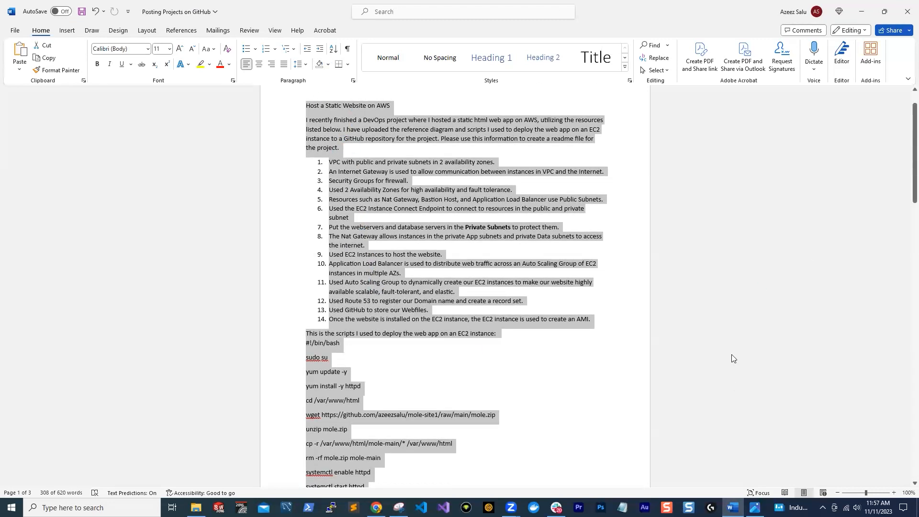
left_click(376, 507)
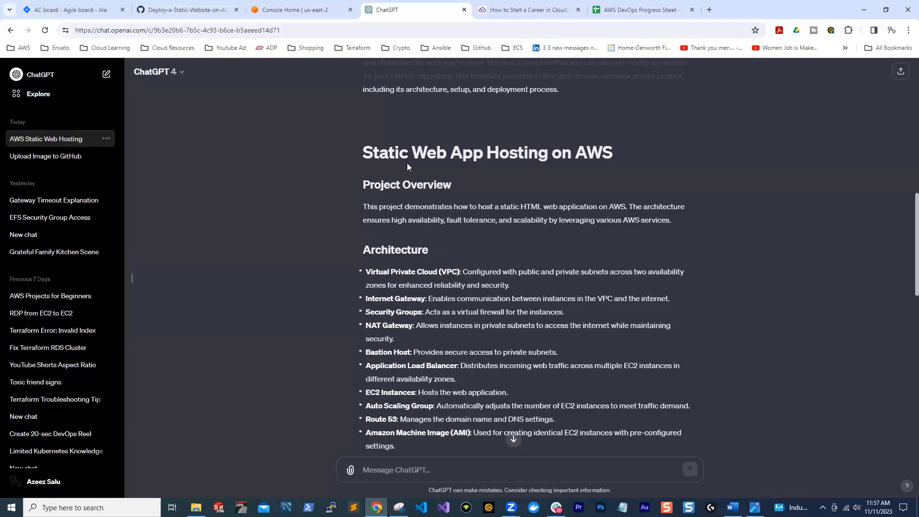
scroll(407, 166, "down", 12)
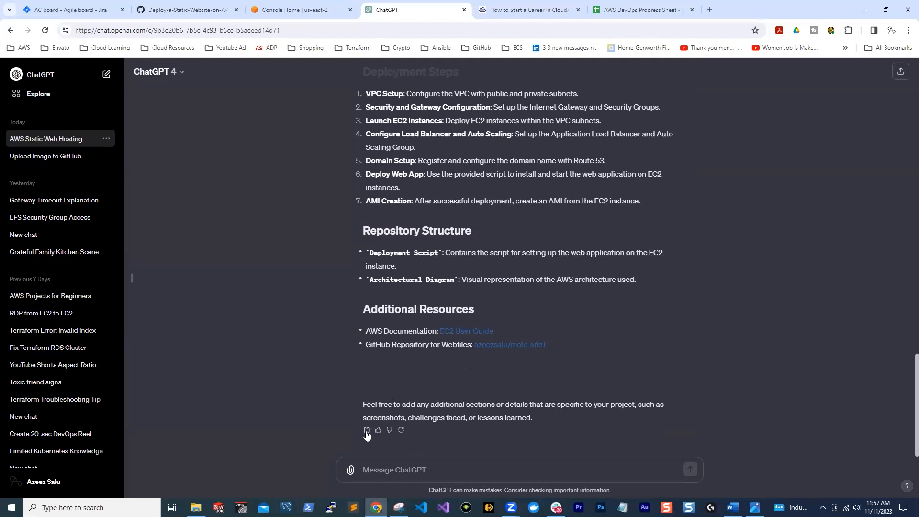
Open README.md for editing in the GitHub repository and replace its entire contents with the README copied from ChatGPT
left_click(378, 507)
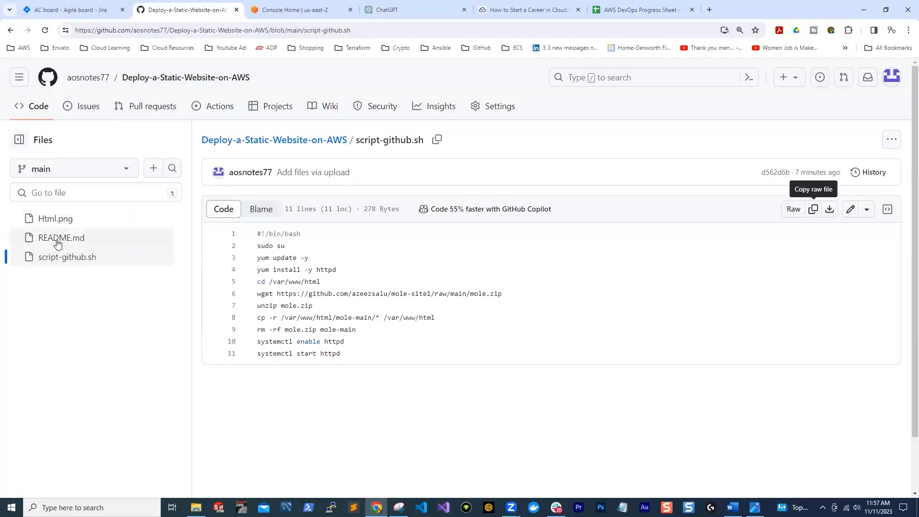
left_click(56, 241)
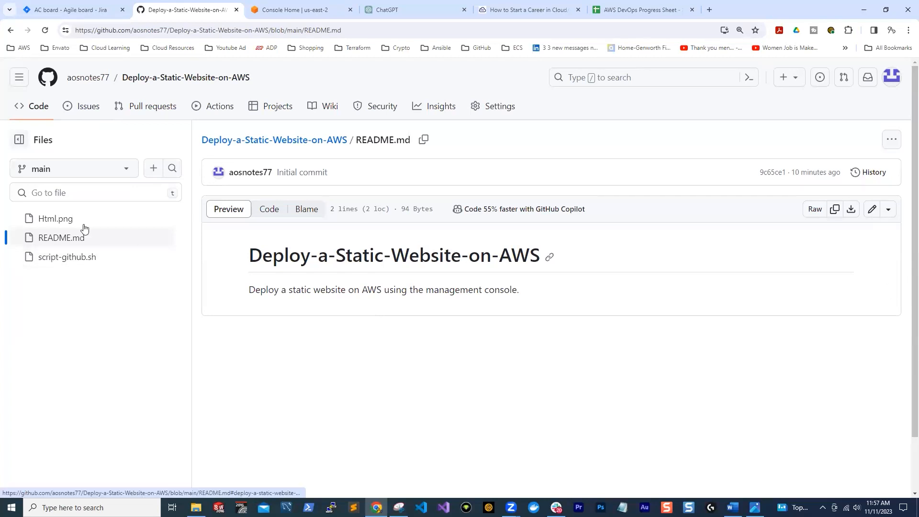
left_click(871, 209)
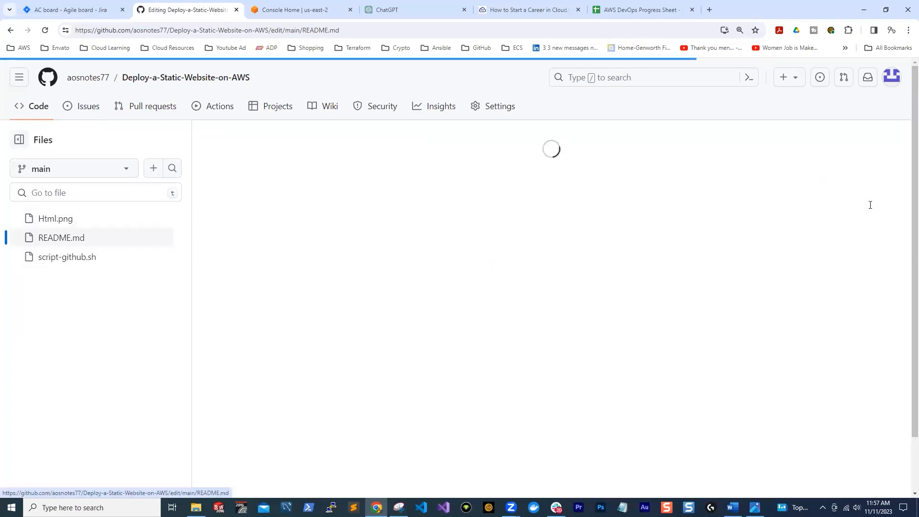
left_click_drag(472, 211, 161, 191)
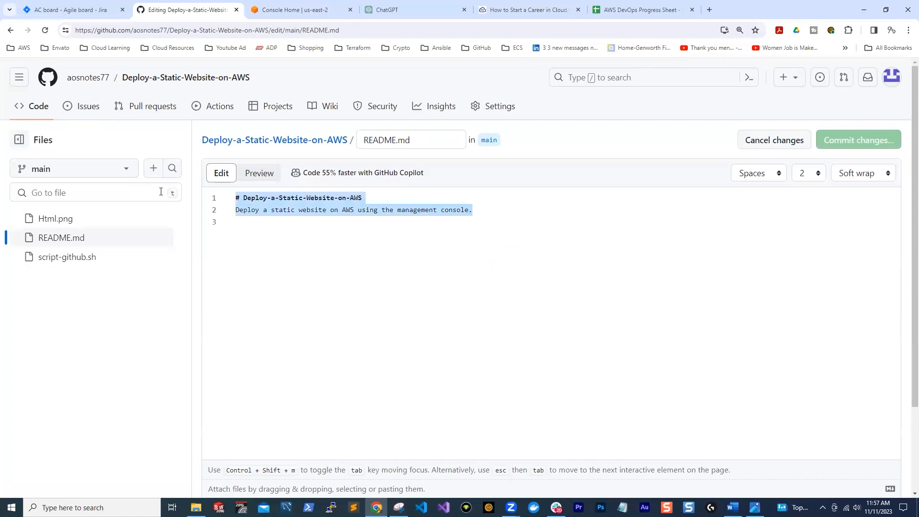
key("BackSpace")
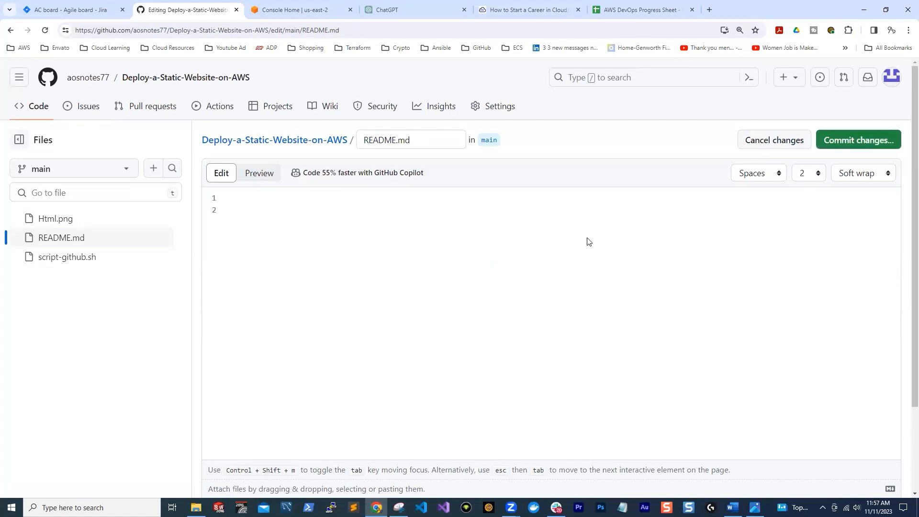
key("ctrl+v")
Delete ChatGPT's introductory paragraph and the separator line above the "# Static Web App Hosting on AWS" heading in README.md
scroll(266, 161, "up", 6)
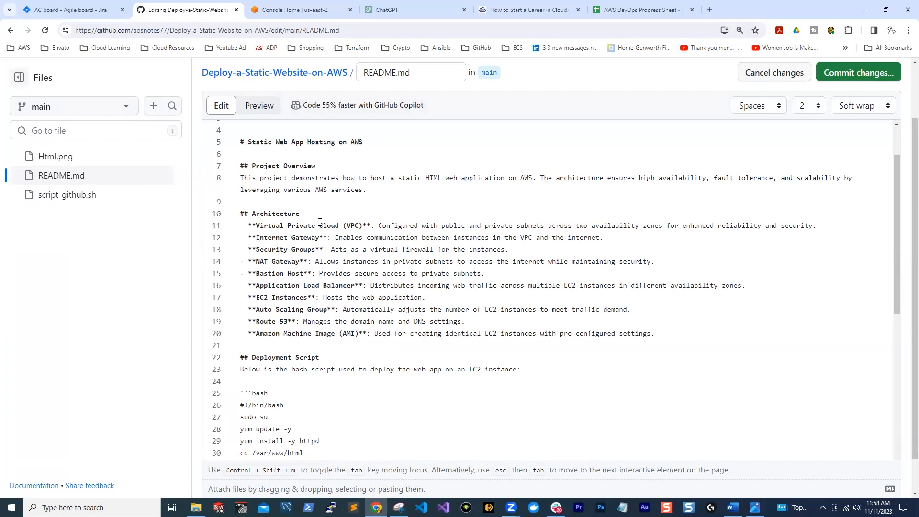
scroll(373, 349, "down", 1)
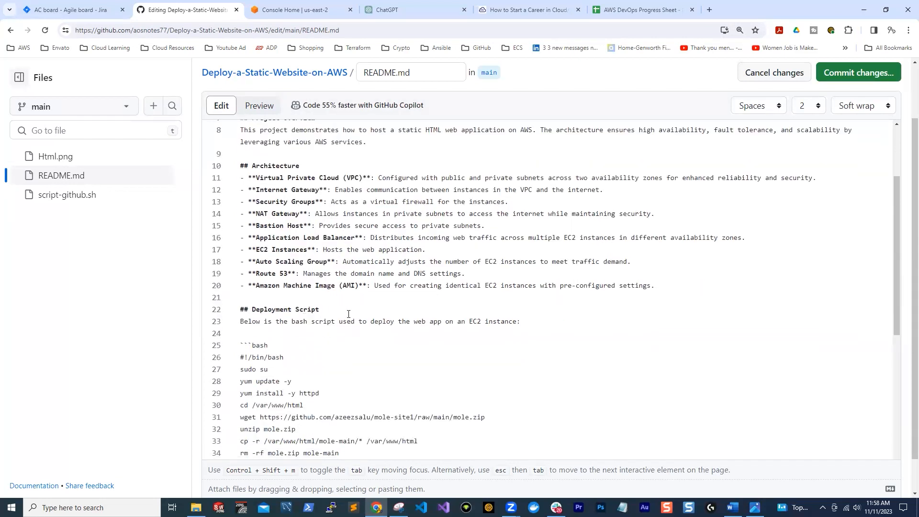
scroll(348, 313, "up", 5)
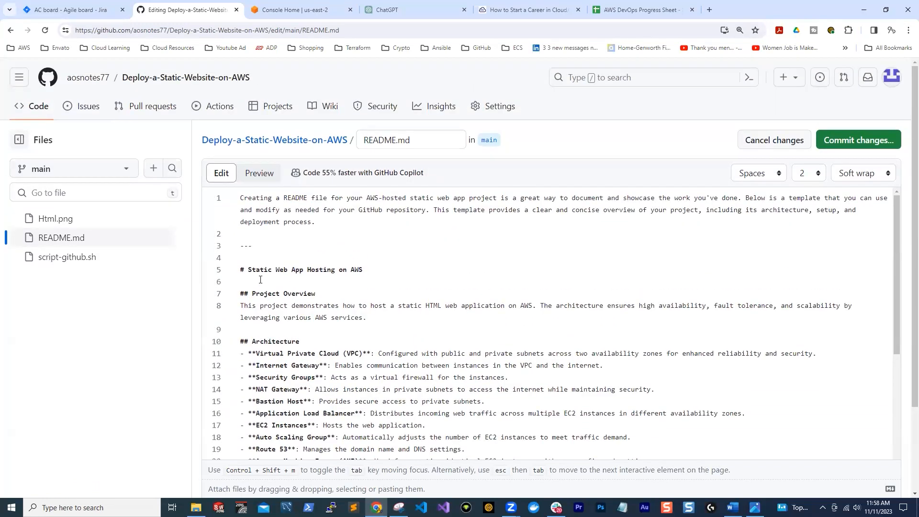
left_click_drag(239, 269, 223, 204)
key("BackSpace")
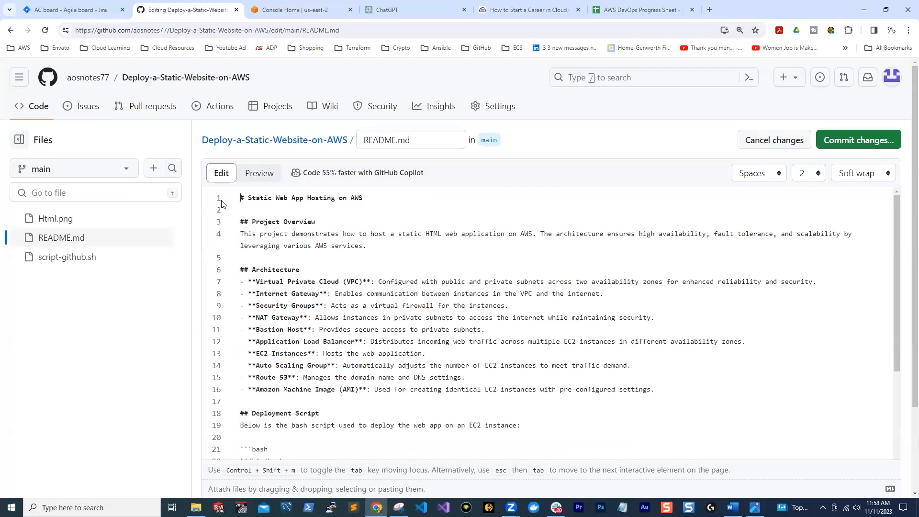
Delete ChatGPT's closing remark about adding further sections below the Additional Resources links at the end of README.md
scroll(316, 259, "down", 7)
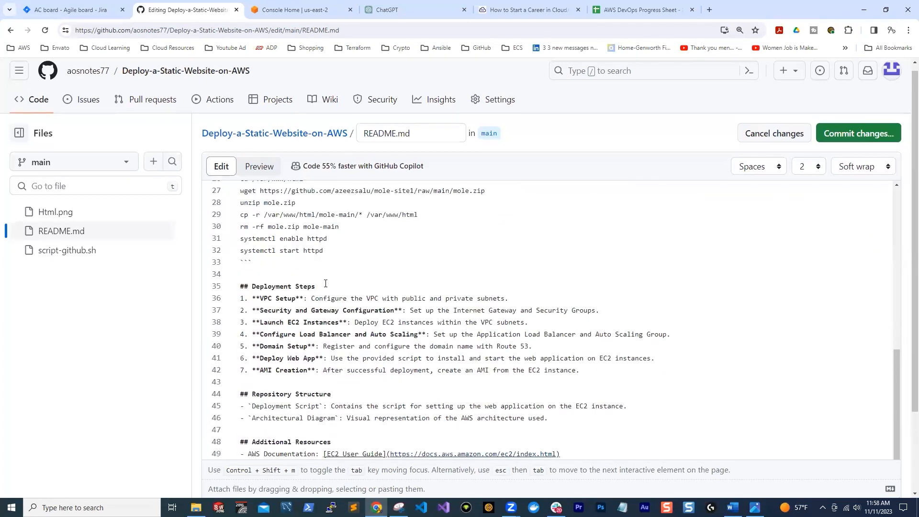
scroll(325, 283, "down", 3)
left_click_drag(813, 416, 239, 403)
key("BackSpace")
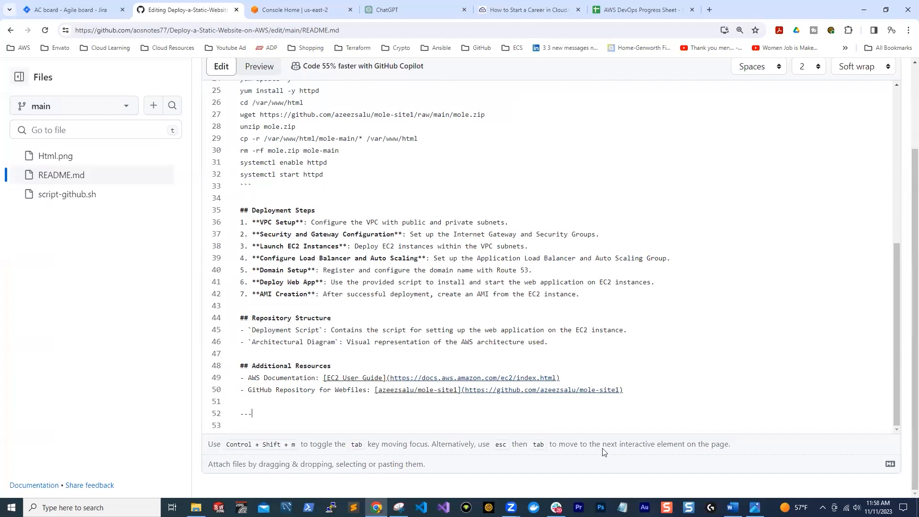
Commit the edited README.md directly to the main branch with the message "Update README.md"
scroll(672, 201, "up", 8)
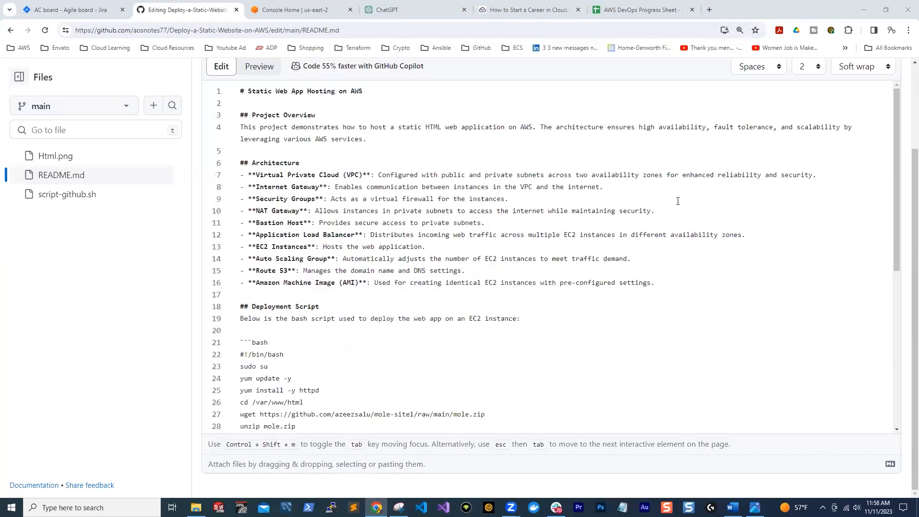
left_click(847, 139)
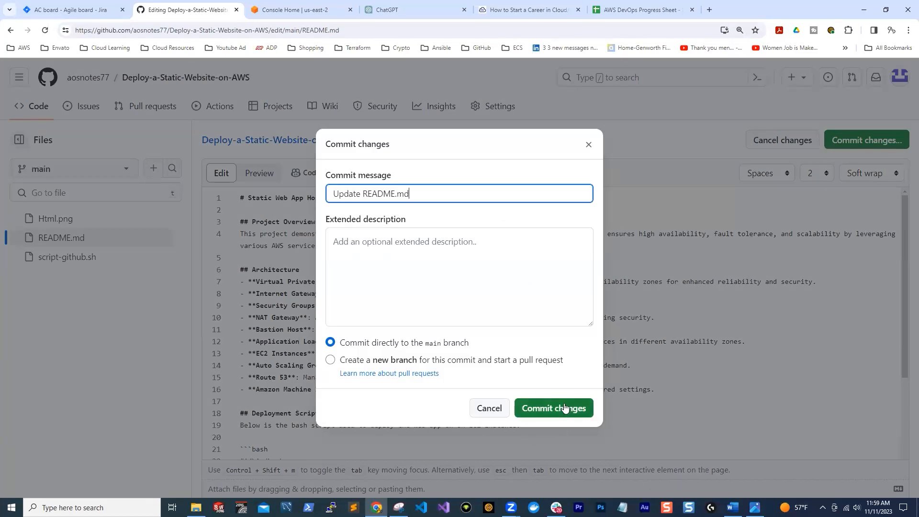
left_click(565, 408)
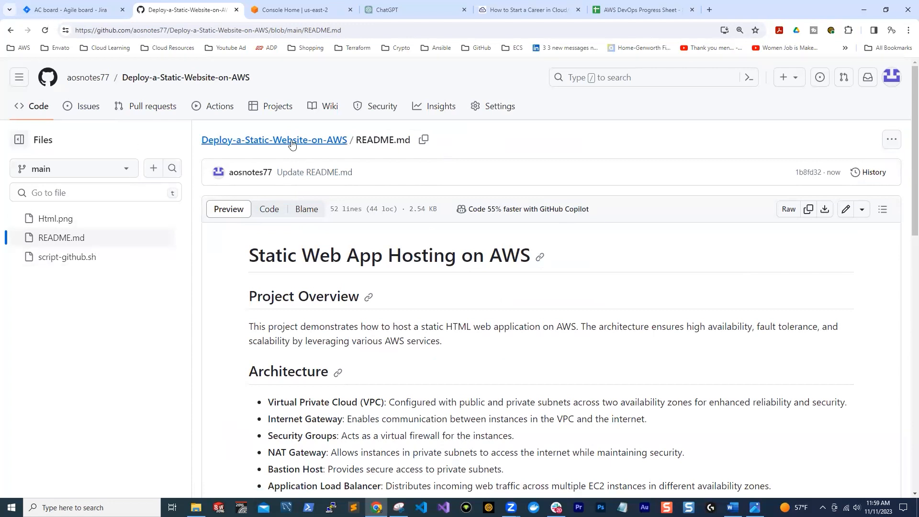
Review the rendered README on the repository's main page, from the project overview and architecture through the deployment steps and additional resources
left_click(318, 141)
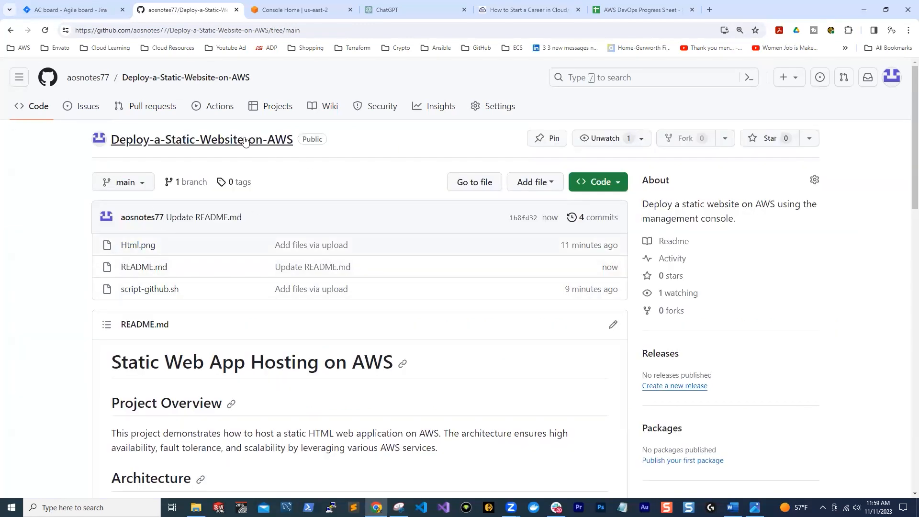
scroll(328, 191, "down", 5)
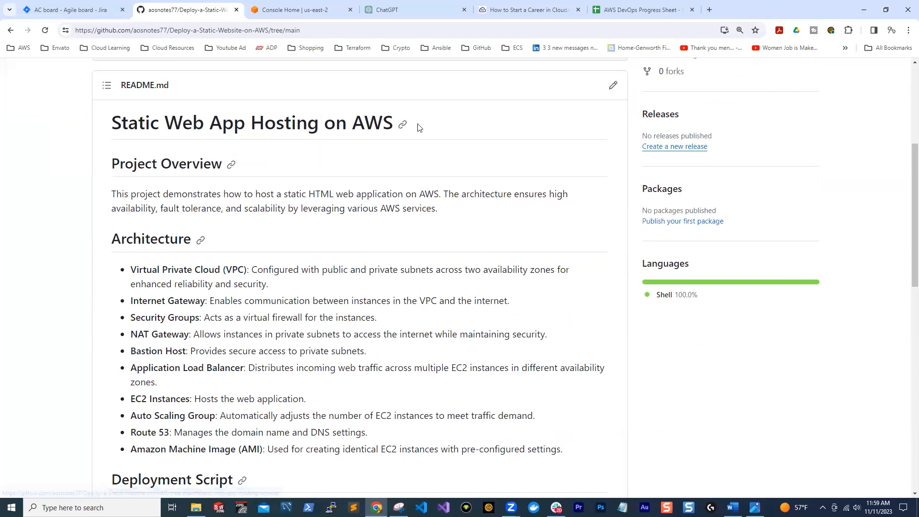
scroll(417, 139, "down", 3)
scroll(242, 175, "up", 4)
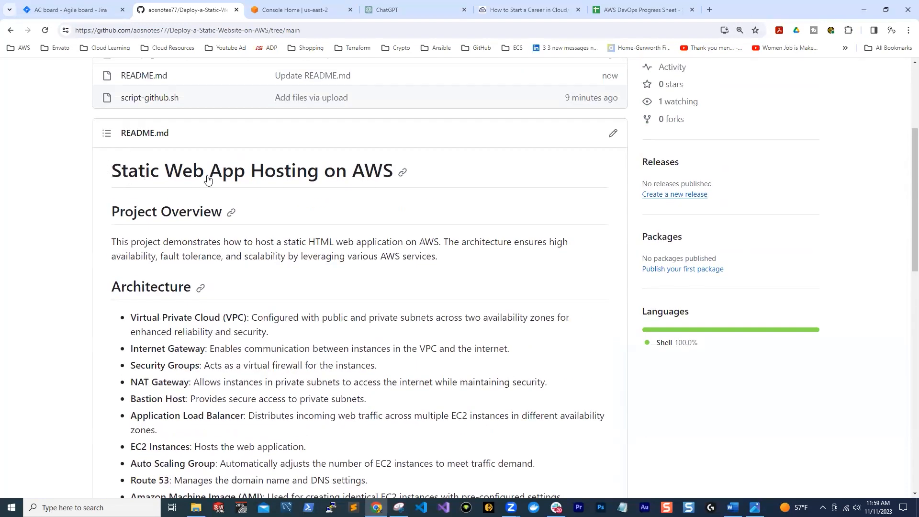
scroll(299, 202, "down", 1)
scroll(299, 203, "down", 4)
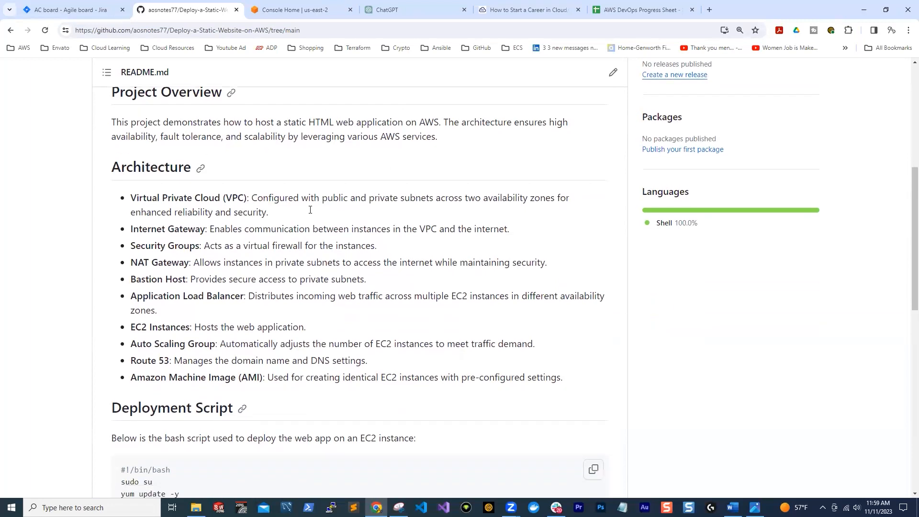
scroll(345, 180, "down", 3)
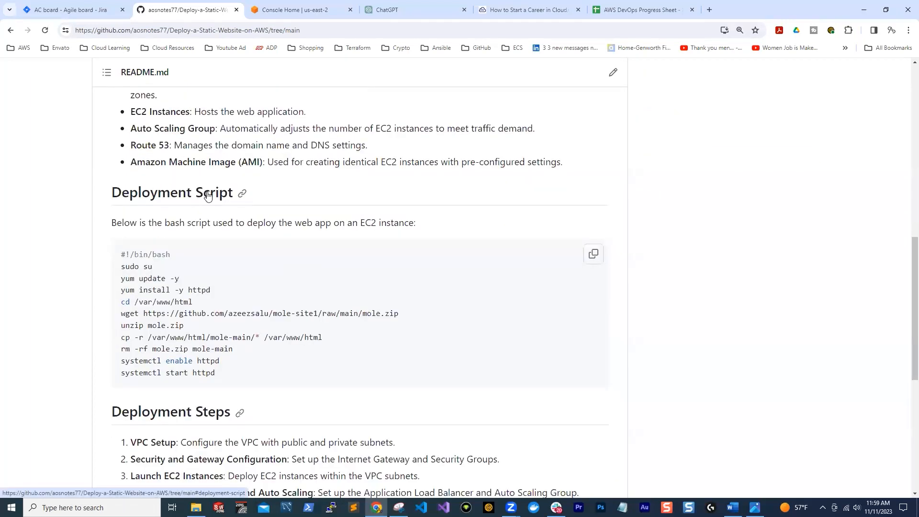
scroll(386, 259, "down", 4)
scroll(158, 230, "down", 3)
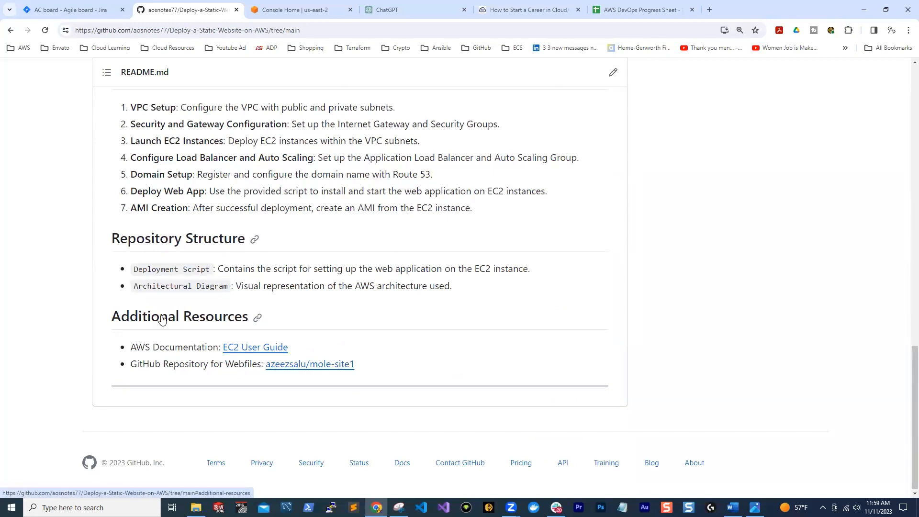
scroll(503, 375, "up", 15)
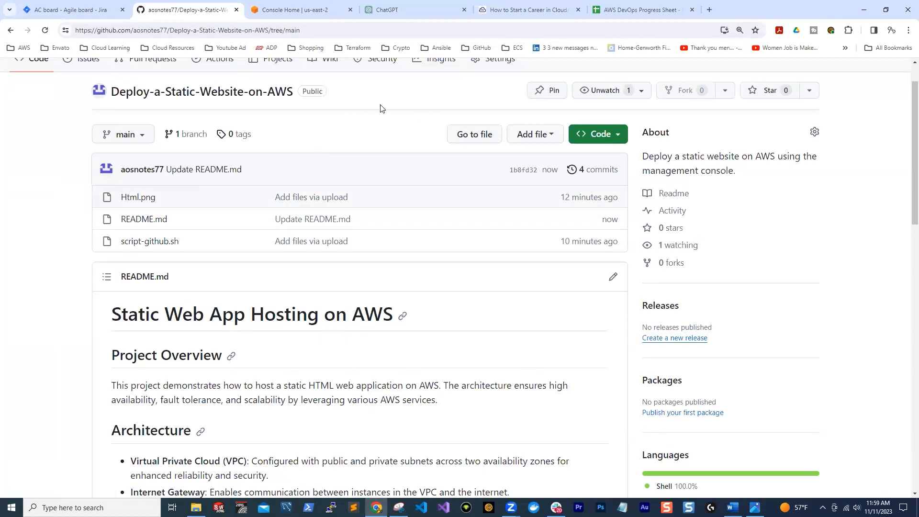
scroll(375, 147, "down", 4)
scroll(233, 235, "down", 9)
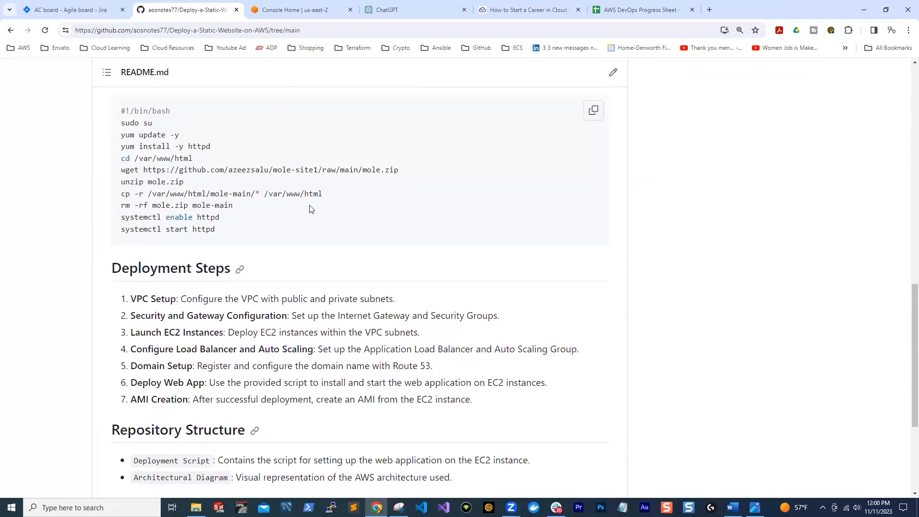
scroll(333, 224, "up", 14)
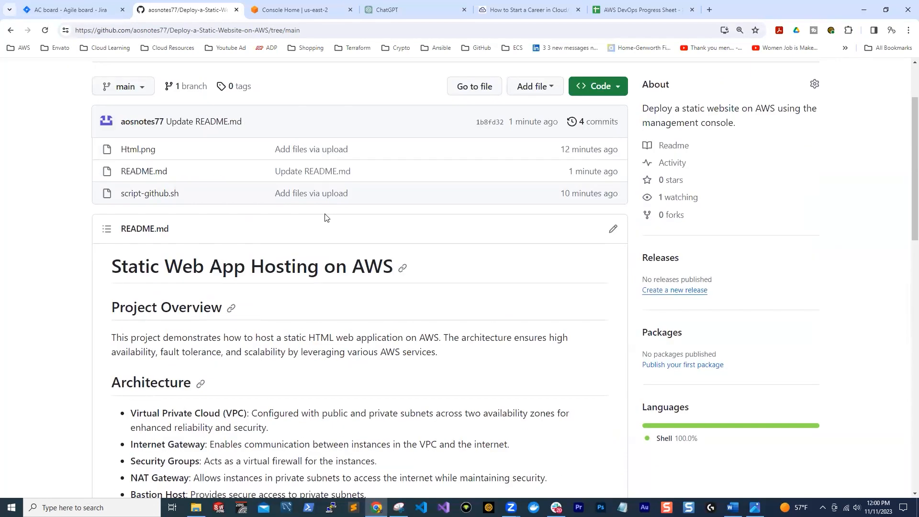
scroll(357, 206, "down", 1)
scroll(378, 208, "up", 1)
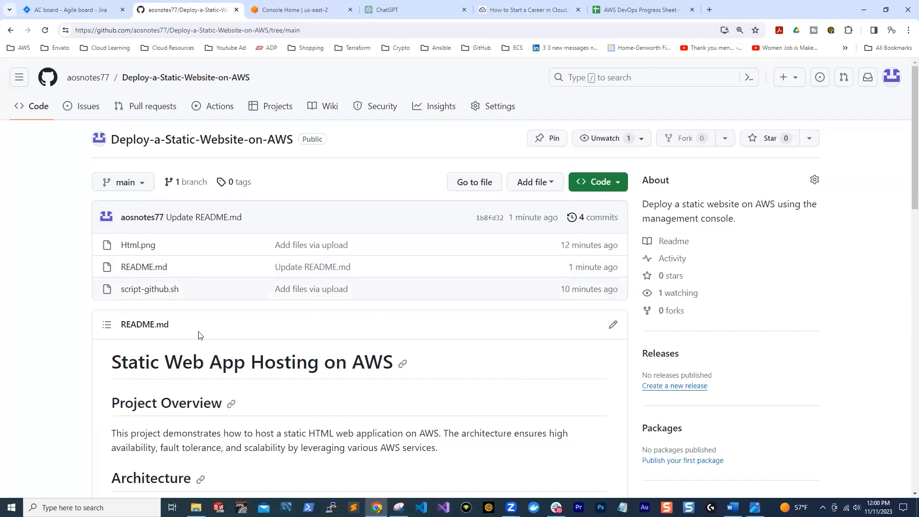
scroll(328, 321, "down", 4)
scroll(335, 297, "up", 2)
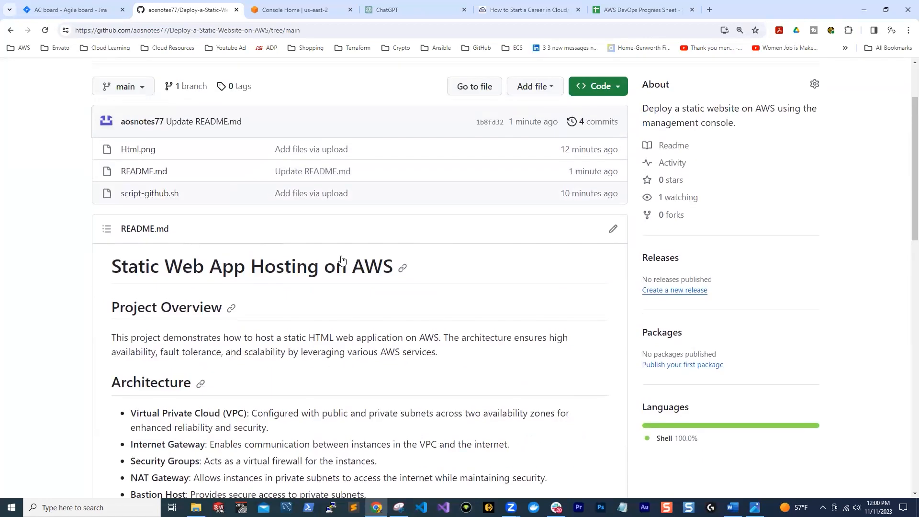
scroll(341, 260, "down", 9)
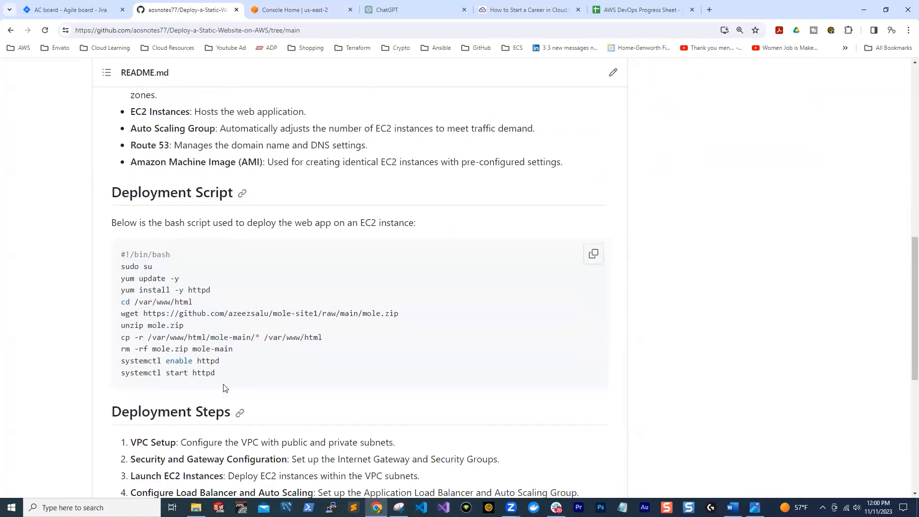
scroll(225, 388, "up", 11)
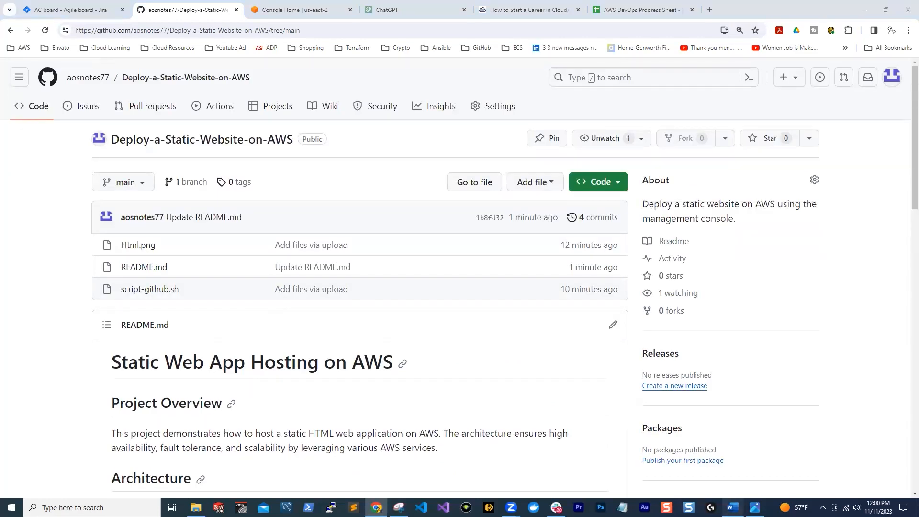
Examine the image Markdown template "![Alt text](/path/to/image.jpg)" and its instructions below the script in the Word document
left_click(732, 507)
left_click(492, 371)
scroll(492, 371, "down", 10)
mouse_move(306, 365)
left_mouse_down()
mouse_move(401, 349)
mouse_move(369, 365)
mouse_move(306, 365)
left_mouse_up()
left_click(397, 363)
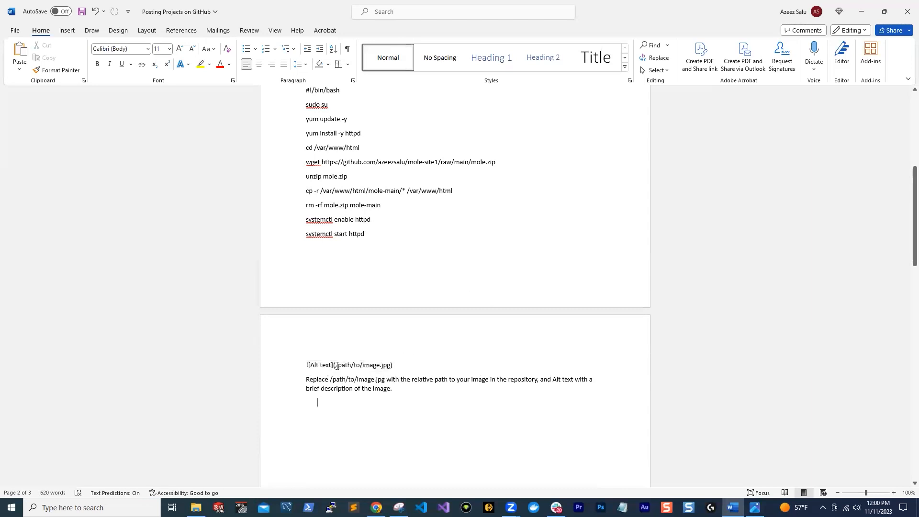
left_click_drag(336, 366, 380, 365)
left_click(405, 372)
Open Html.png in the GitHub repository and copy its file path
left_click(376, 508)
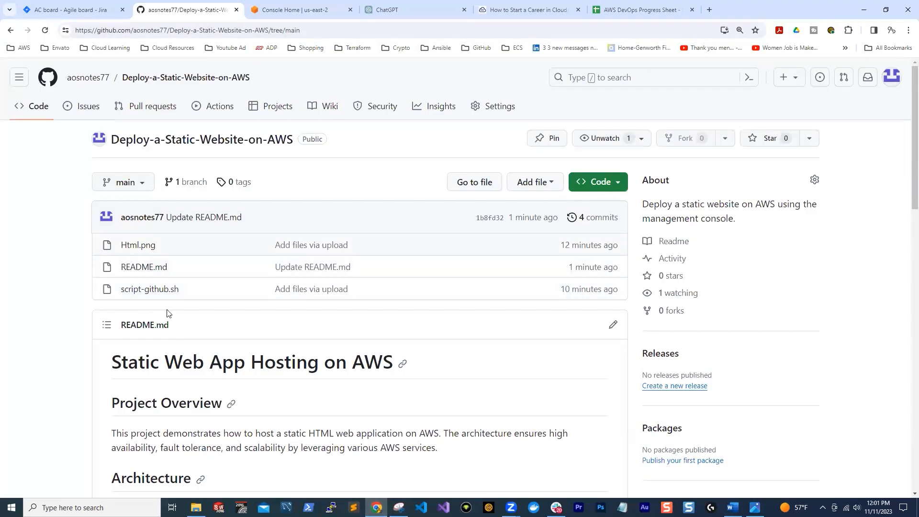
left_click(133, 246)
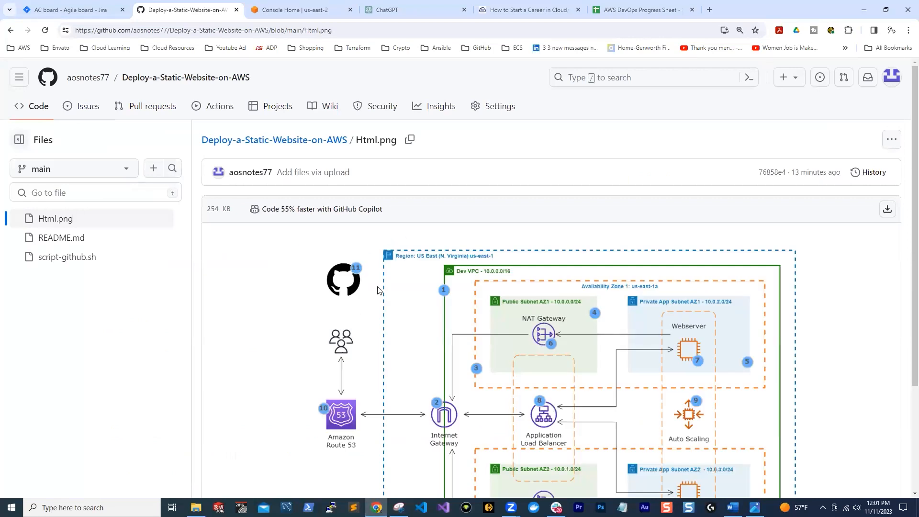
left_click(411, 142)
Replace the placeholder "/path/to/image.jpg" in the Word document's image Markdown template with the copied path "Html.png"
left_click(732, 508)
left_click_drag(391, 365, 335, 365)
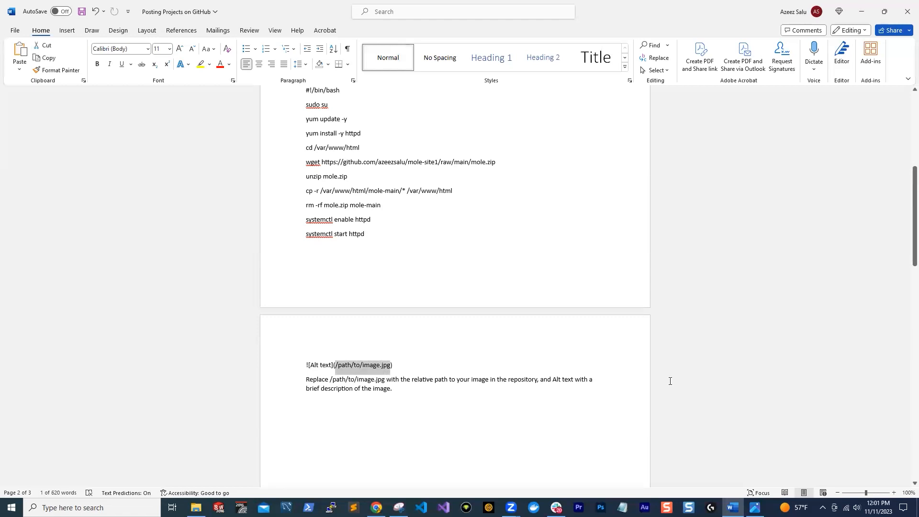
scroll(669, 380, "up", 7, "ctrl")
scroll(310, 407, "up", 4, "ctrl")
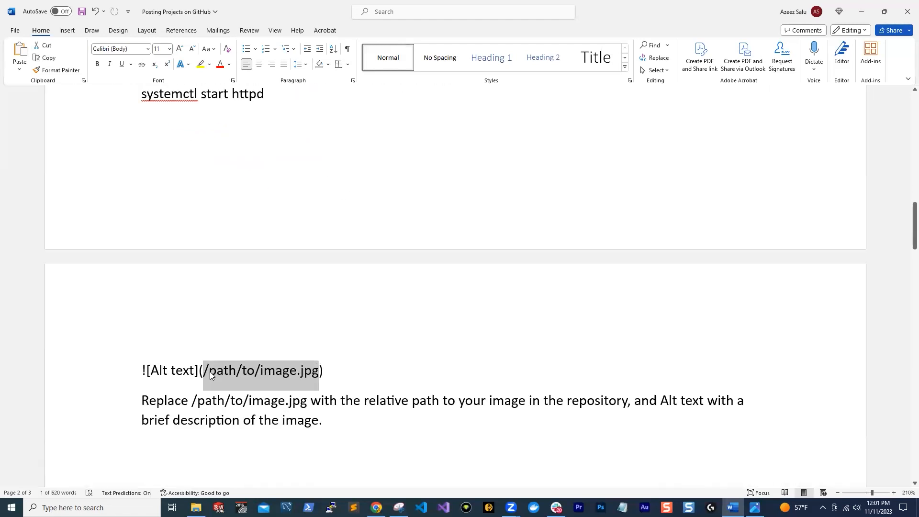
right_click(217, 372)
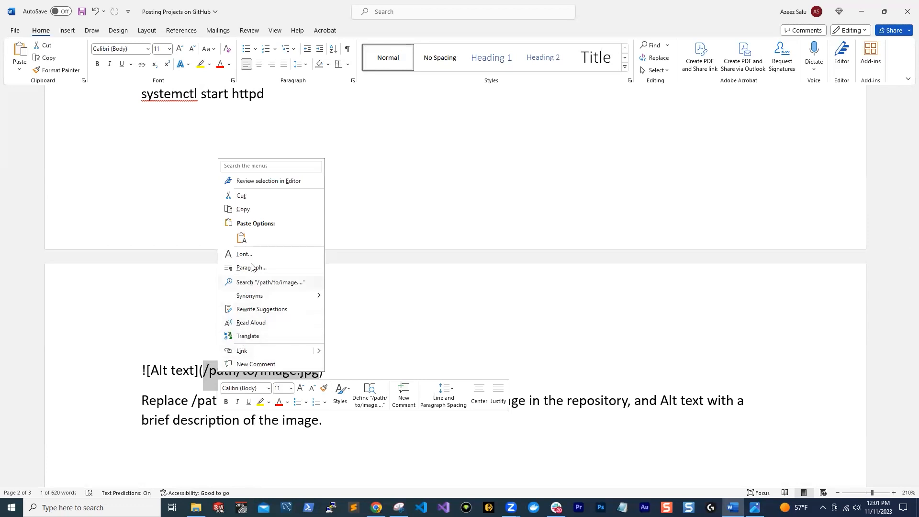
left_click(242, 238)
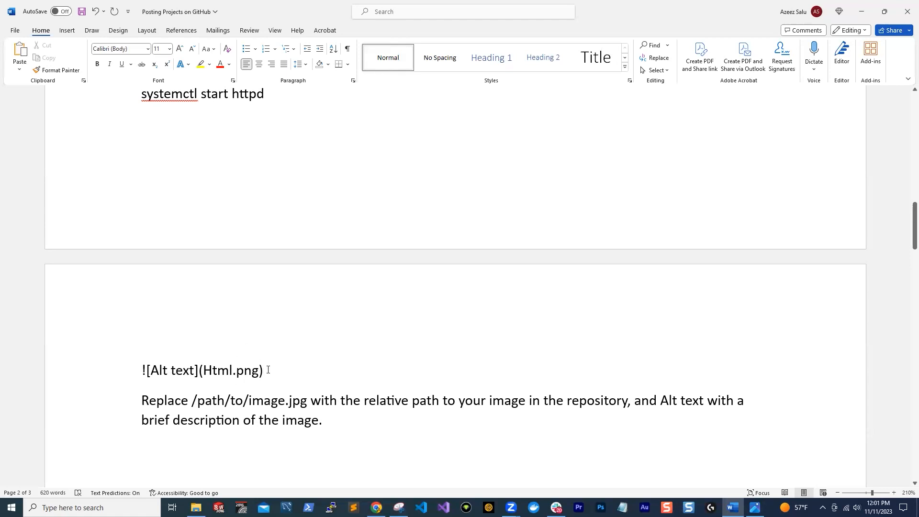
Copy the completed line "![Alt text](Html.png)" from the Word document and switch back to GitHub
left_click_drag(265, 376, 172, 384)
right_click(184, 379)
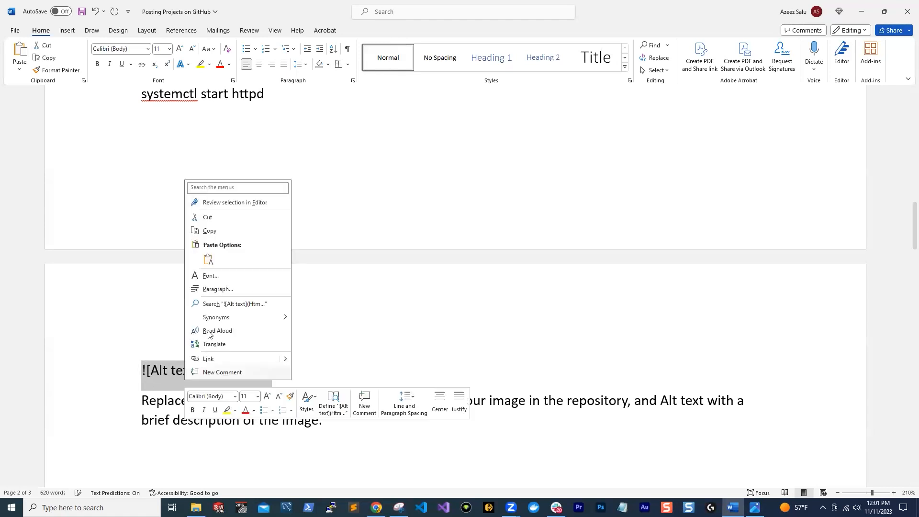
left_click(210, 232)
left_click(863, 17)
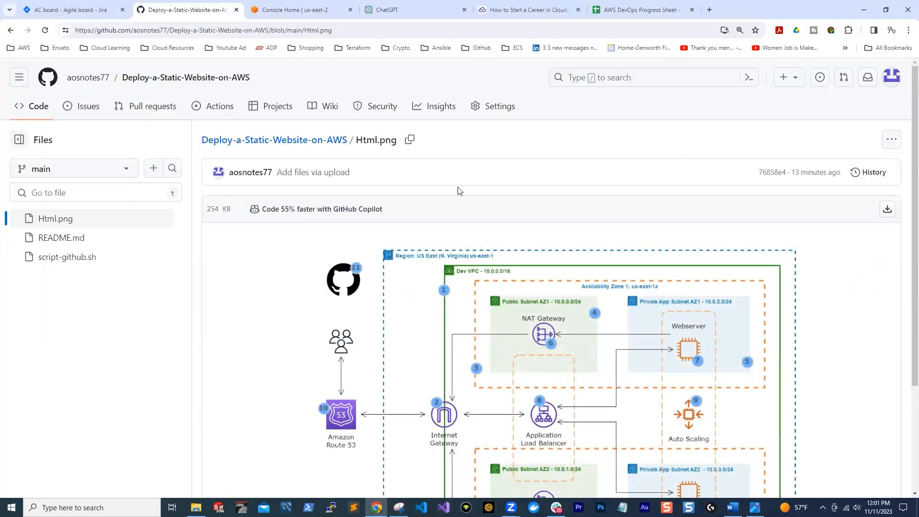
Open README.md for editing and insert a "---" separator line above the "Static Web App Hosting on AWS" heading
left_click(62, 238)
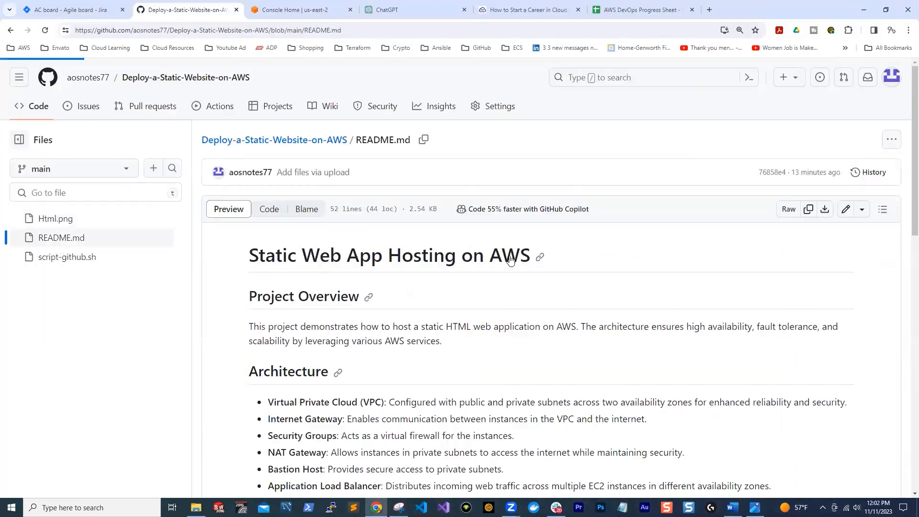
left_click(845, 209)
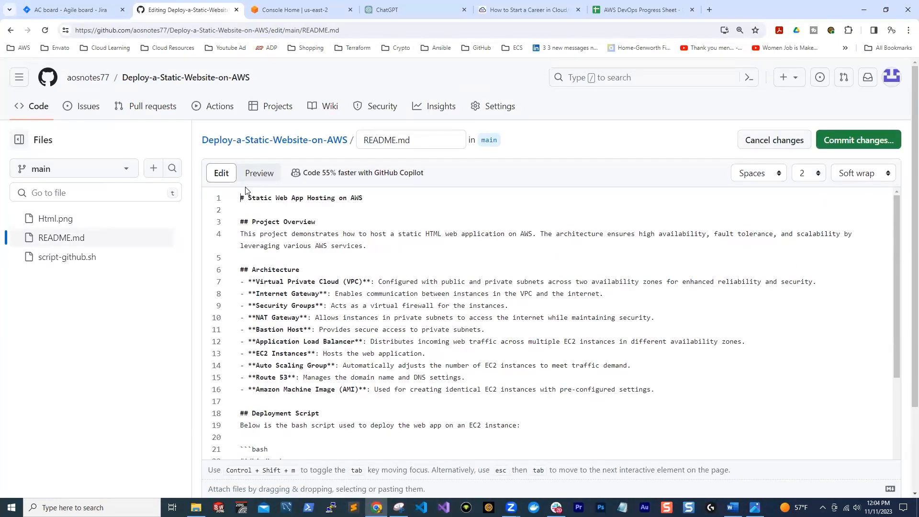
left_click(241, 197)
key("Return")
key("Up")
type("---")
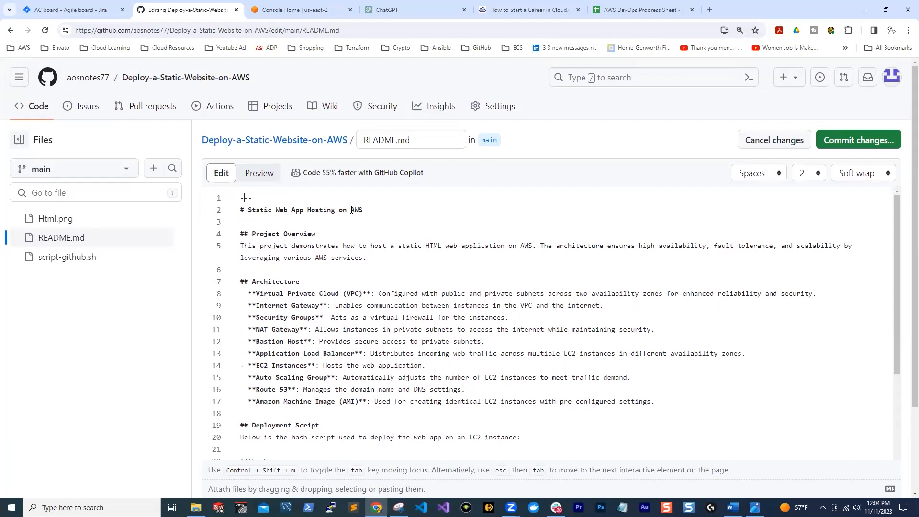
Add two lines above the "---" separator and paste "![Alt text](Html.png)" on the first line of README.md
key("Return")
key("Return")
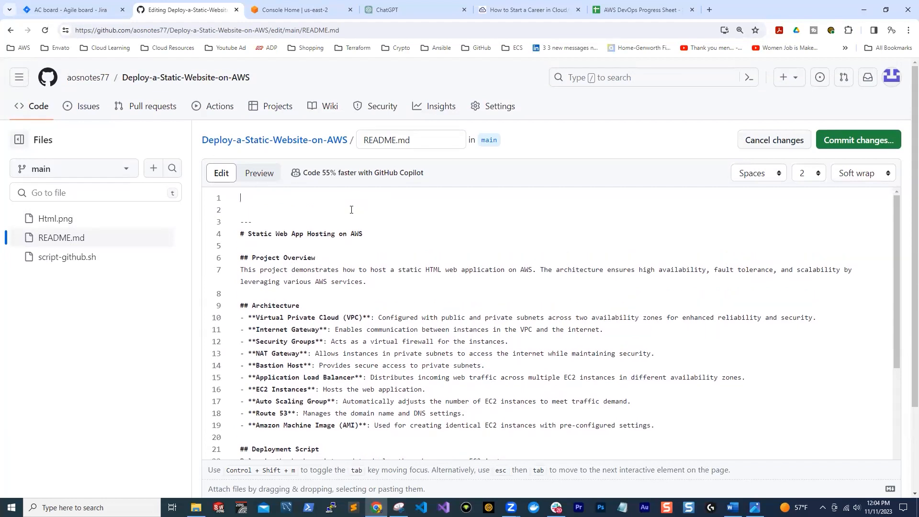
right_click(256, 198)
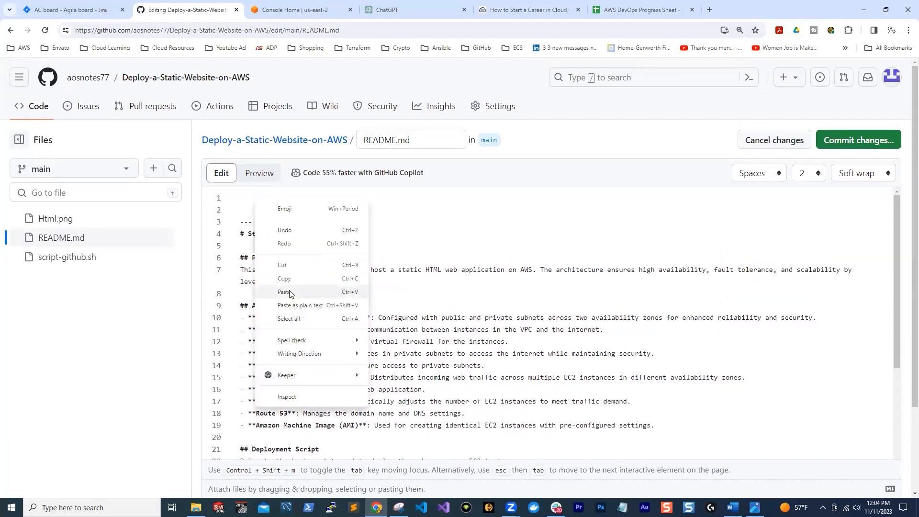
left_click(289, 293)
Commit README.md directly to the main branch with the message "Update README.md" and check the rendered architecture diagram
left_click(828, 141)
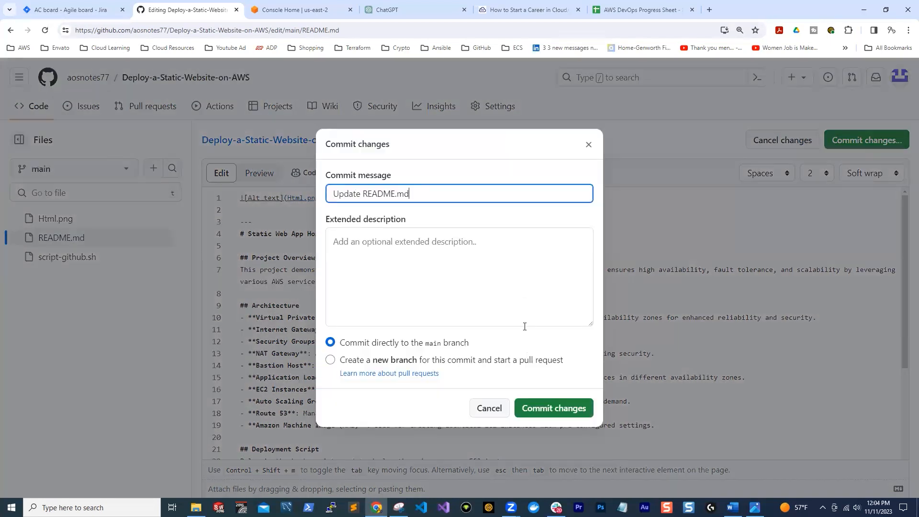
left_click(554, 408)
scroll(443, 249, "down", 5)
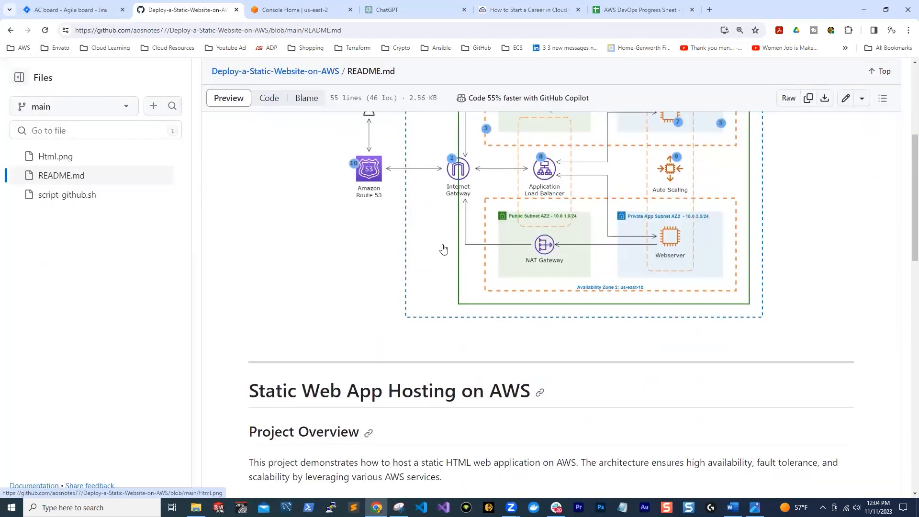
scroll(454, 356, "up", 3)
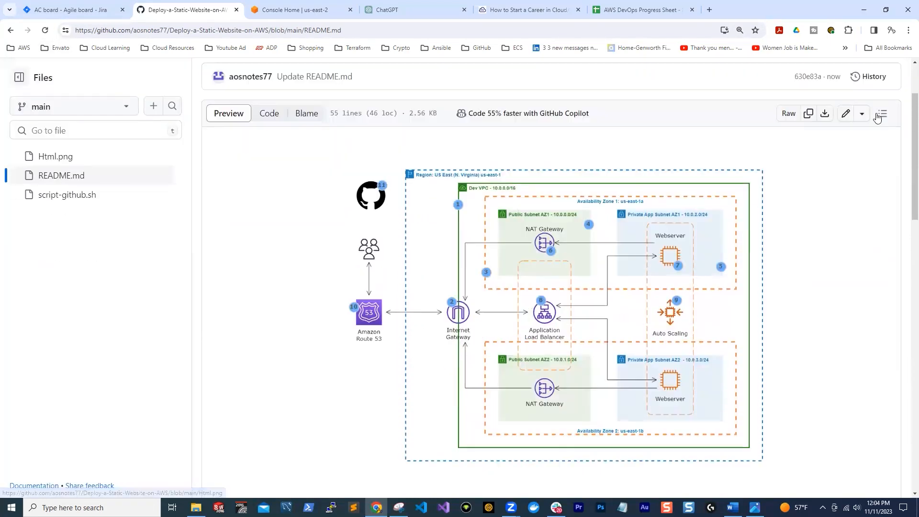
Reopen README.md for editing, delete the blank line between the image line and the "---" separator, and commit the change
left_click(845, 115)
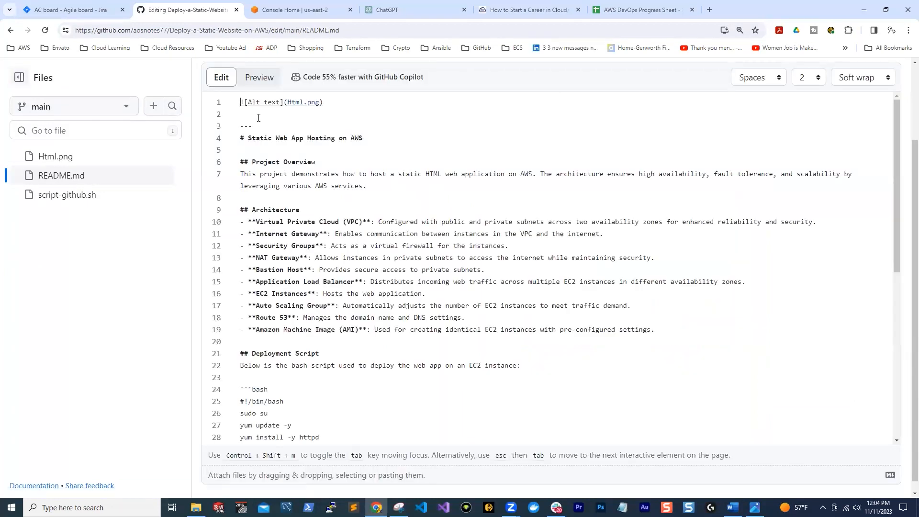
key("BackSpace")
scroll(865, 153, "down", 5)
scroll(865, 152, "up", 5)
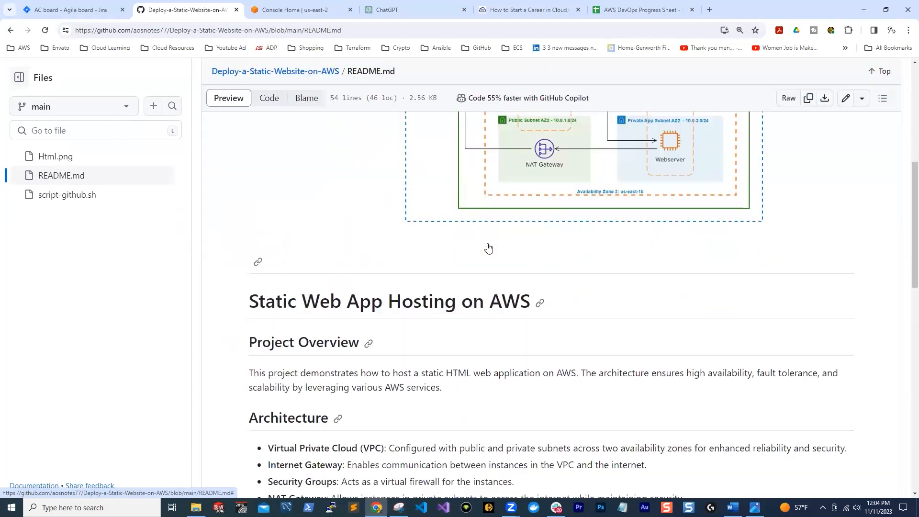
scroll(493, 259, "up", 8)
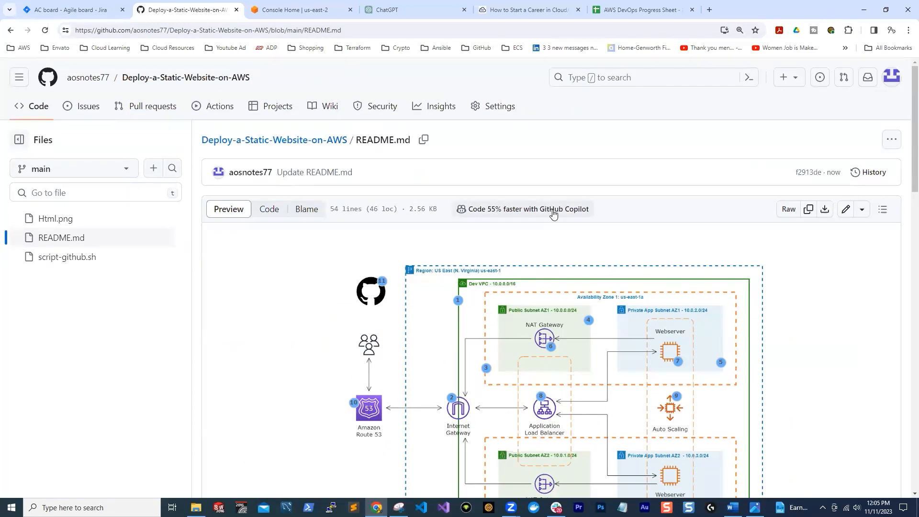
Review the rendered README.md from the architecture diagram and project overview through the deployment script, deployment steps and repository structure
scroll(485, 247, "down", 2)
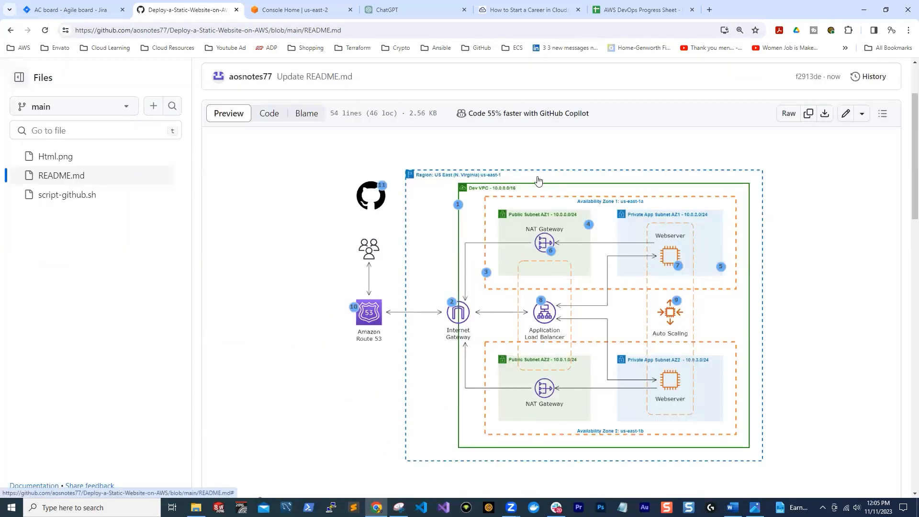
scroll(559, 187, "down", 6)
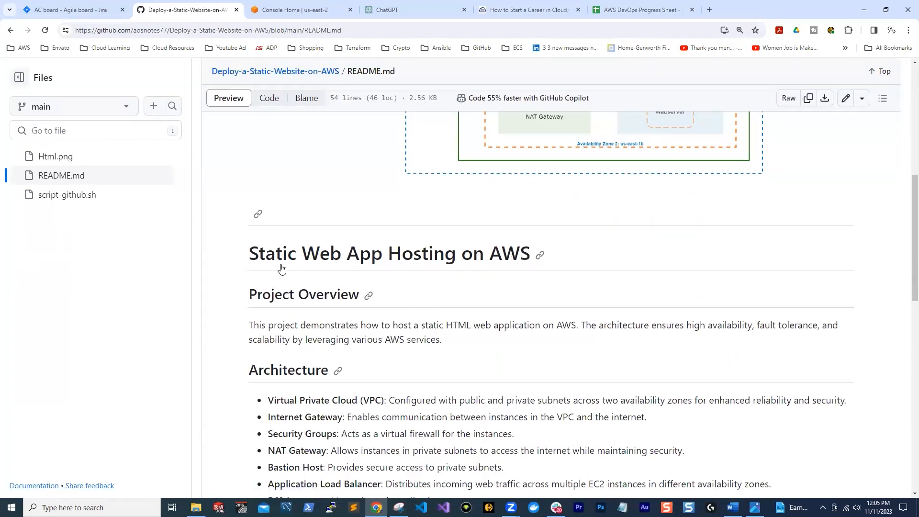
scroll(459, 261, "up", 3)
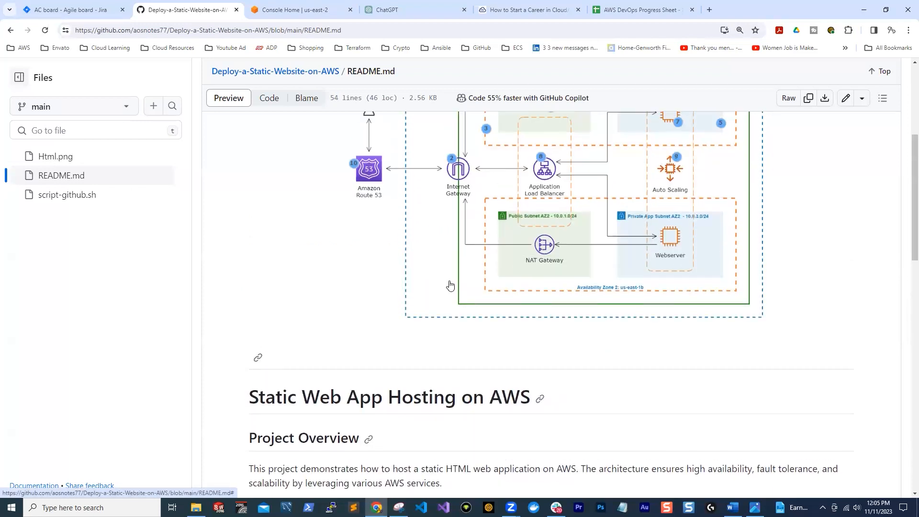
scroll(367, 291, "down", 2)
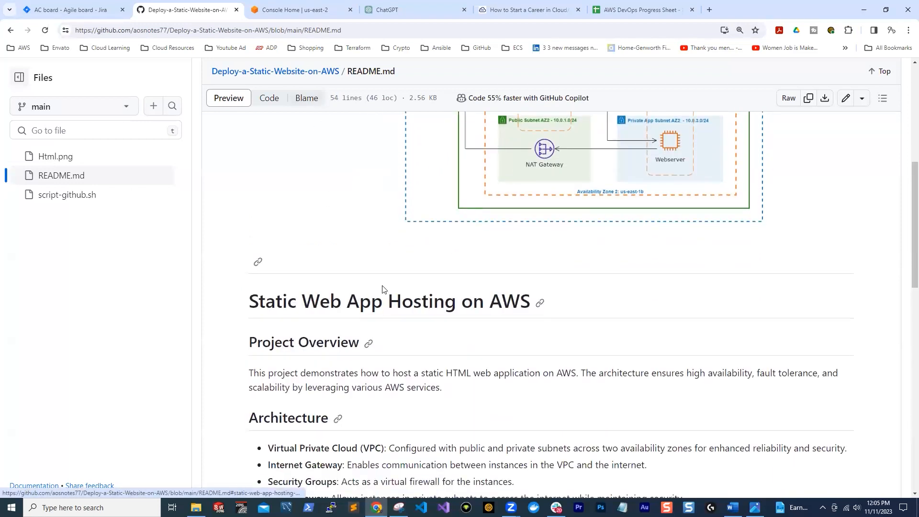
scroll(433, 278, "down", 4)
scroll(337, 176, "down", 6)
scroll(509, 246, "up", 13)
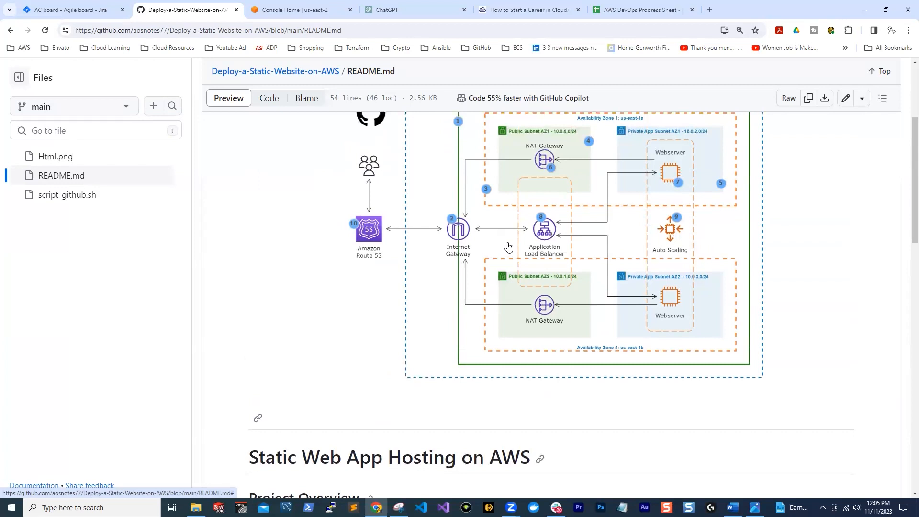
scroll(502, 238, "up", 1)
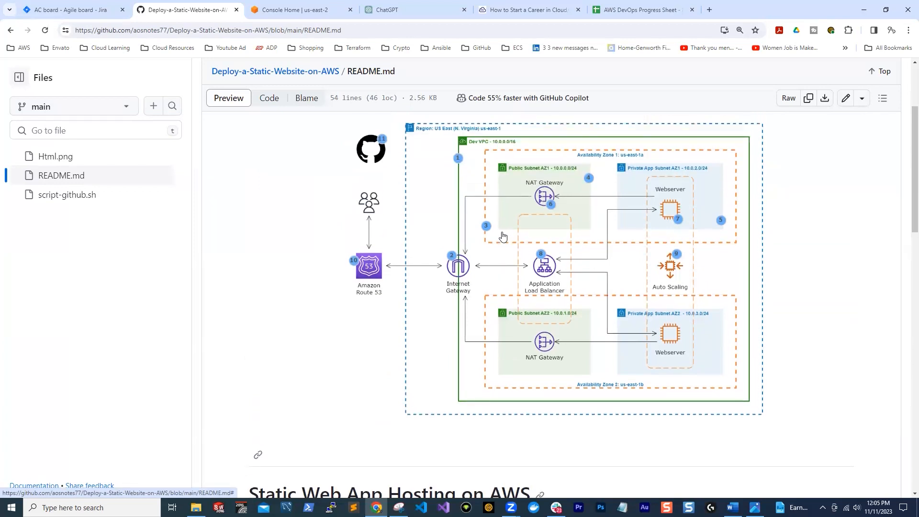
scroll(502, 237, "down", 14)
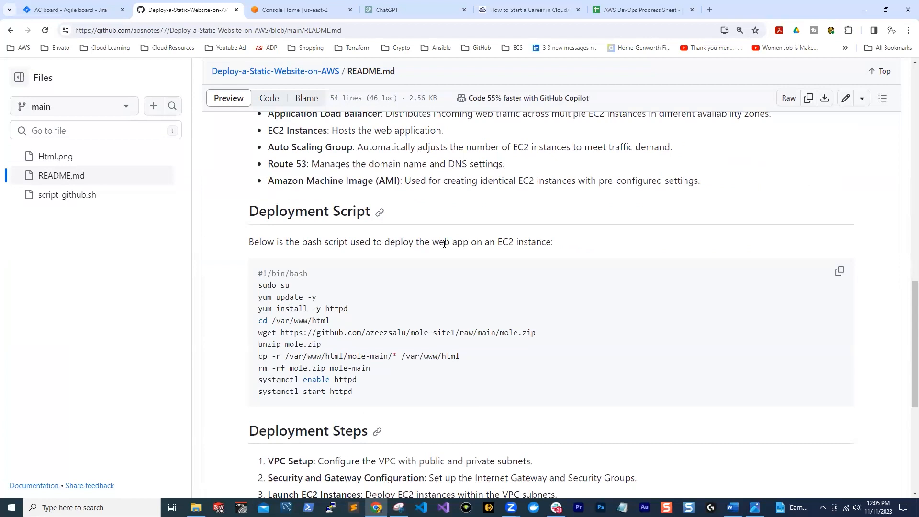
scroll(443, 244, "down", 4)
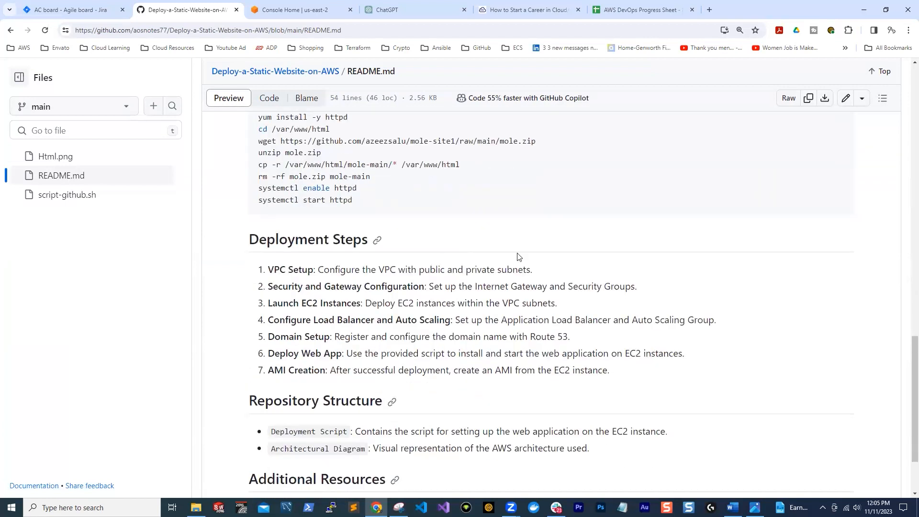
scroll(516, 257, "up", 16)
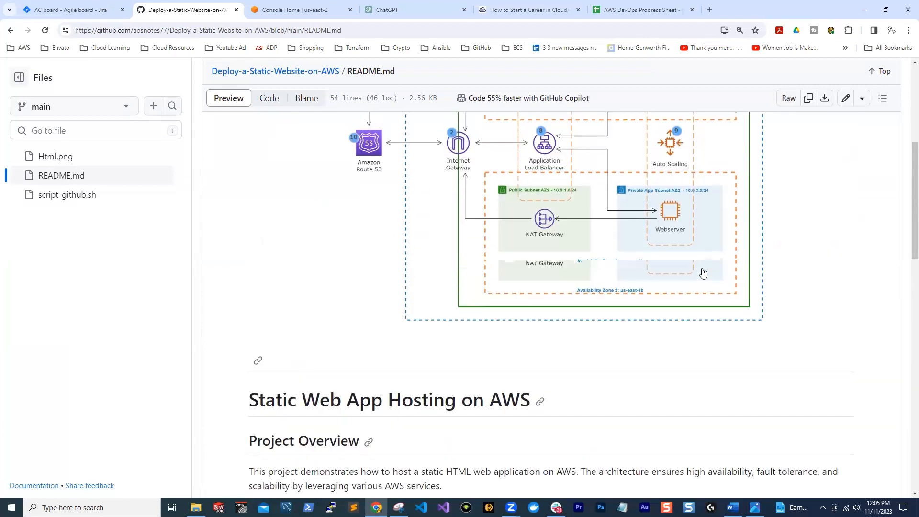
scroll(702, 273, "up", 6)
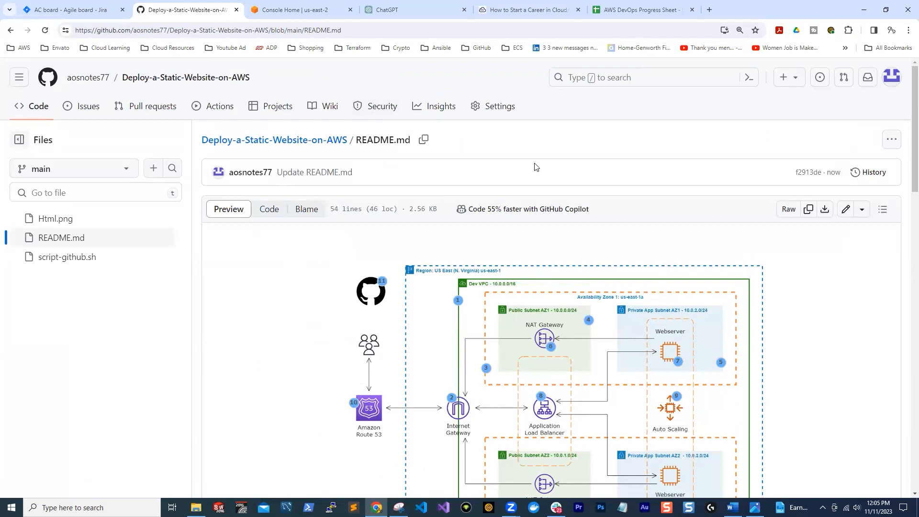
Go to the GitHub dashboard and open the form for creating a new repository
left_click(106, 79)
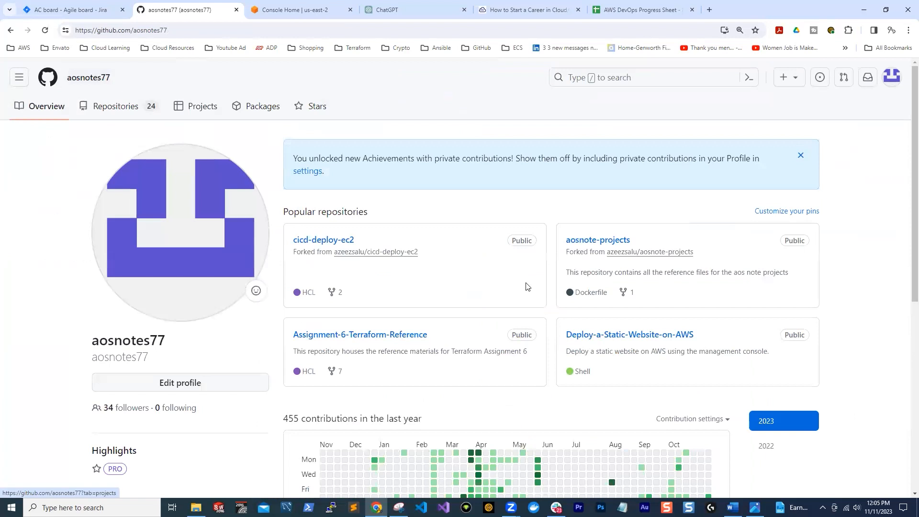
left_click(48, 77)
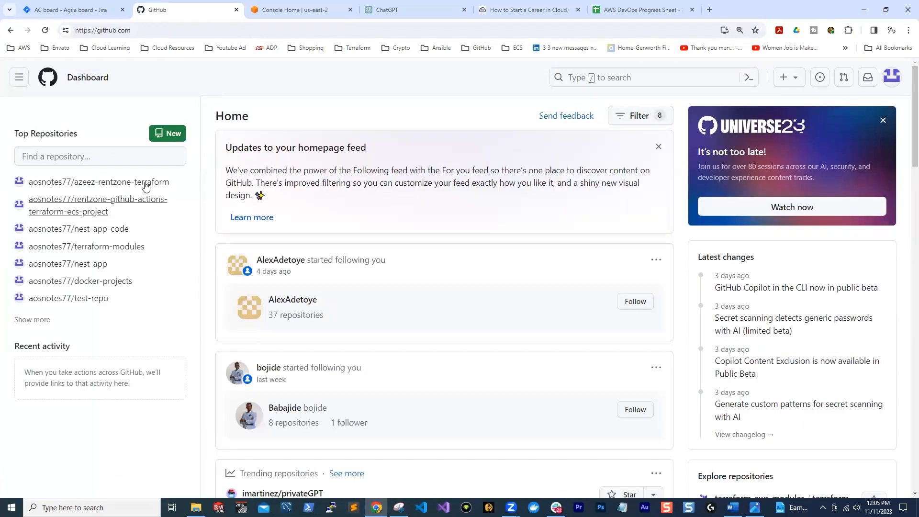
left_click(167, 133)
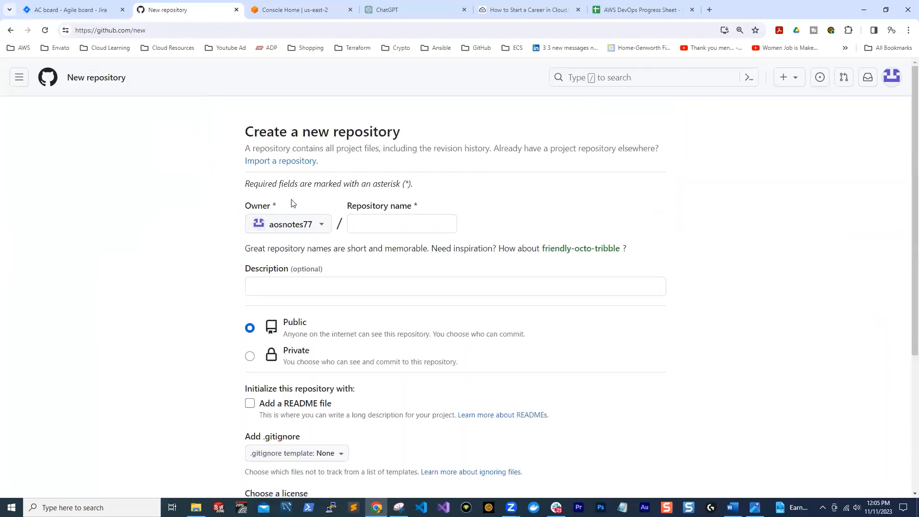
Copy the course title "Deploy a Dynamic Website on AWS" from the AOS Note library page and enter it as the new repository's name
left_click(517, 12)
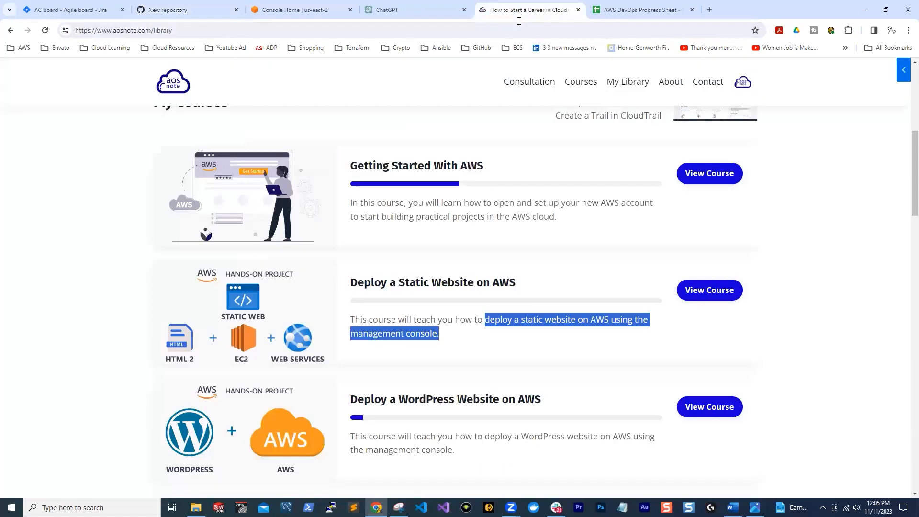
scroll(383, 272, "down", 3)
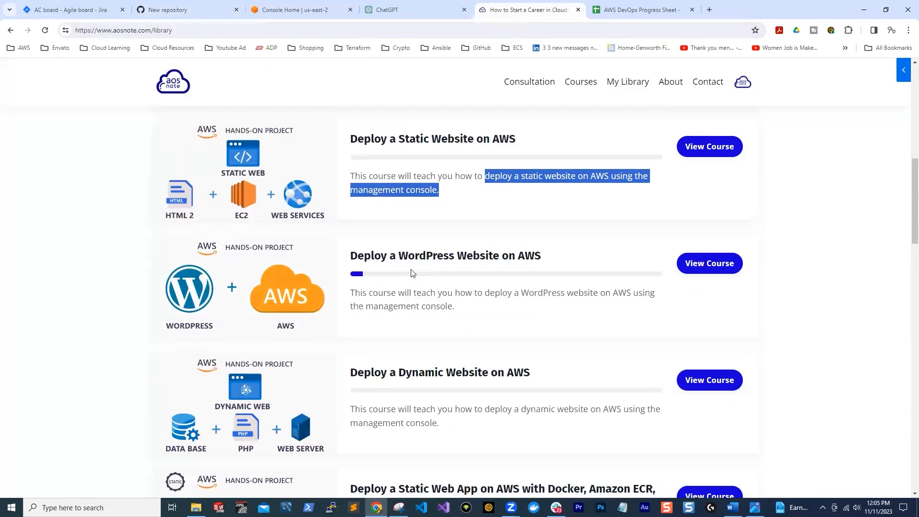
scroll(454, 262, "down", 1)
scroll(504, 269, "down", 1)
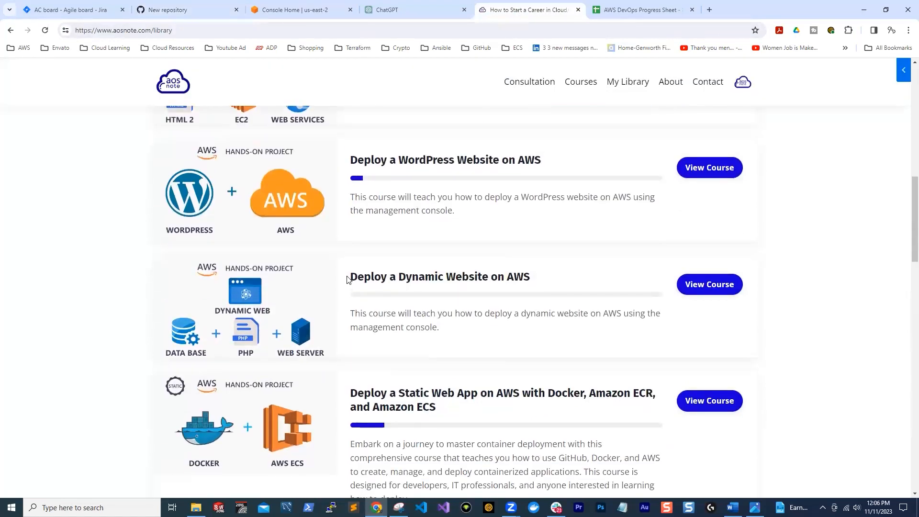
left_click_drag(348, 280, 536, 279)
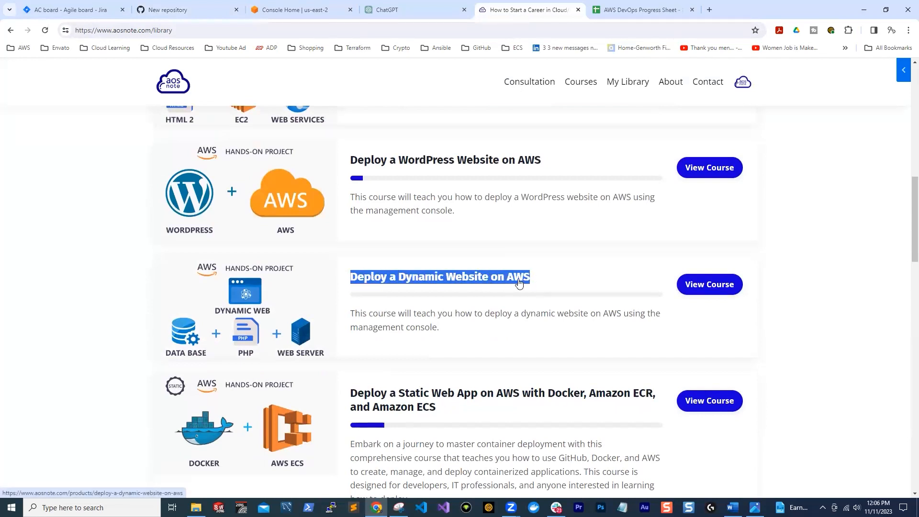
right_click(518, 282)
left_click(557, 371)
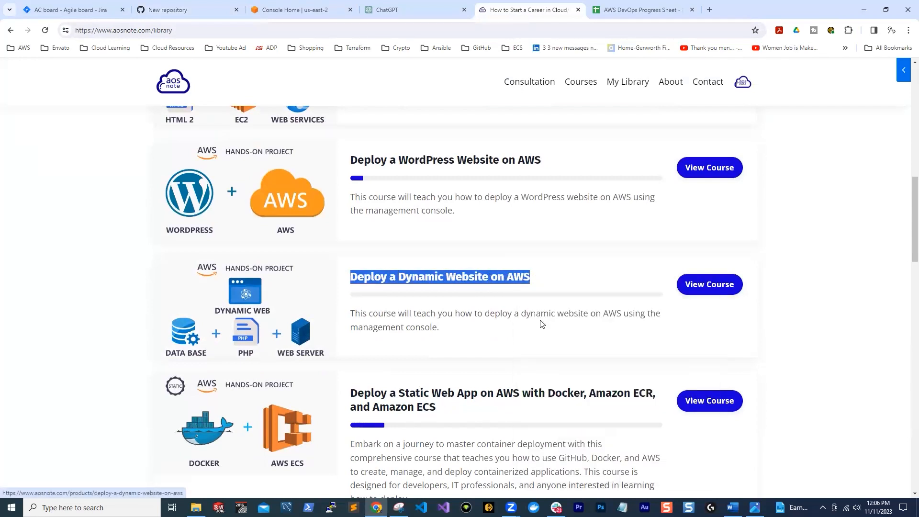
left_click(626, 9)
left_click(191, 9)
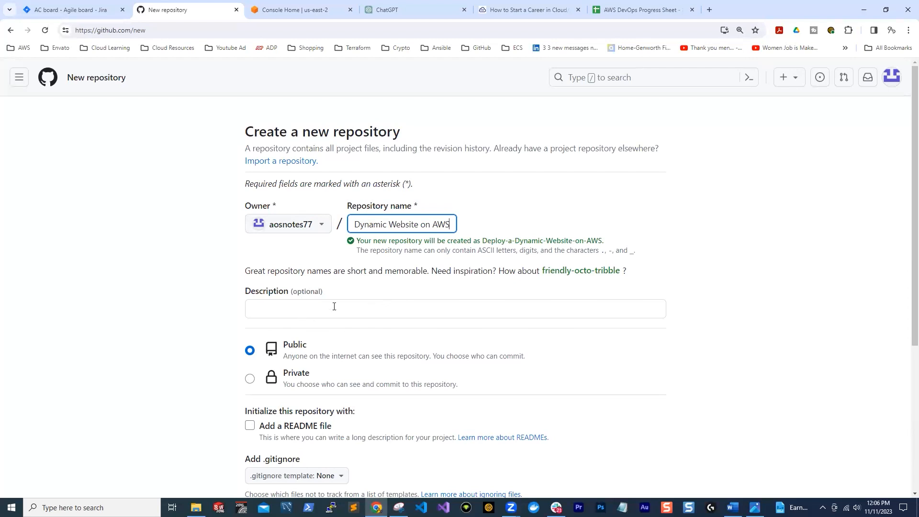
Keep the new repository public, initialize it with a README file, and create it
scroll(291, 334, "down", 1)
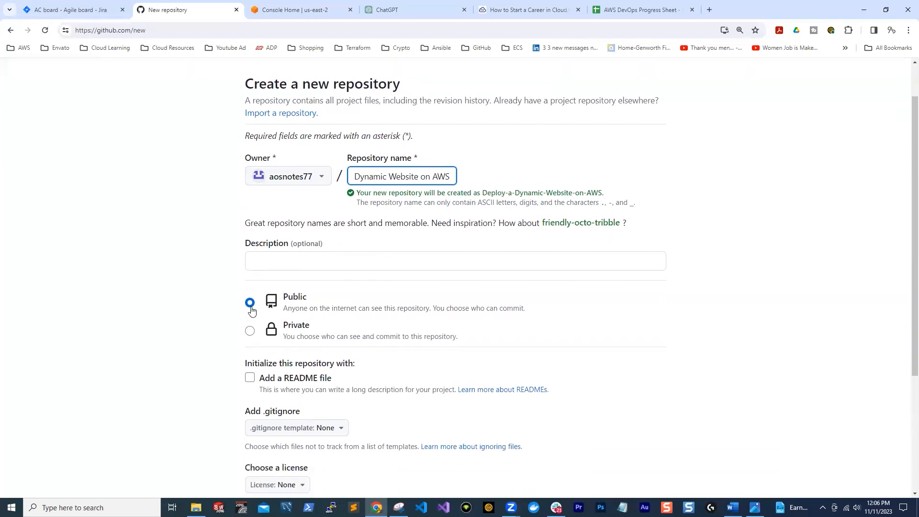
scroll(484, 331, "down", 1)
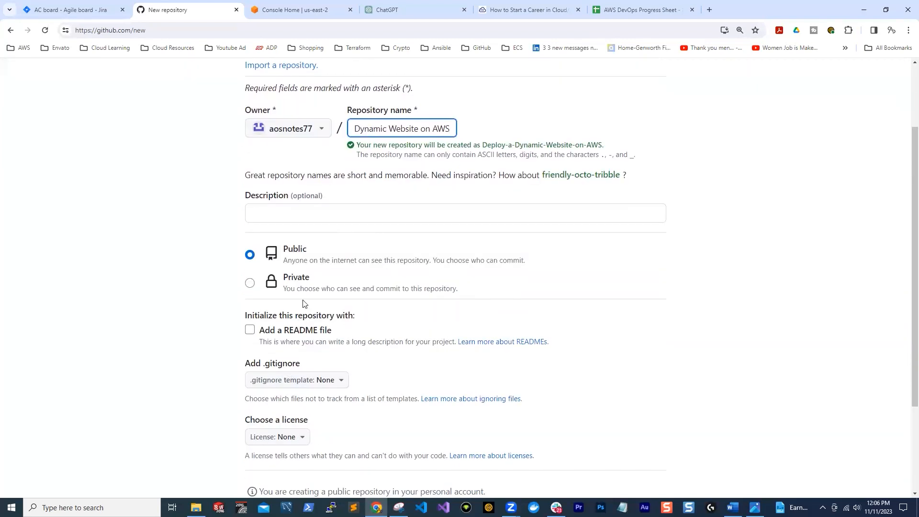
left_click(249, 330)
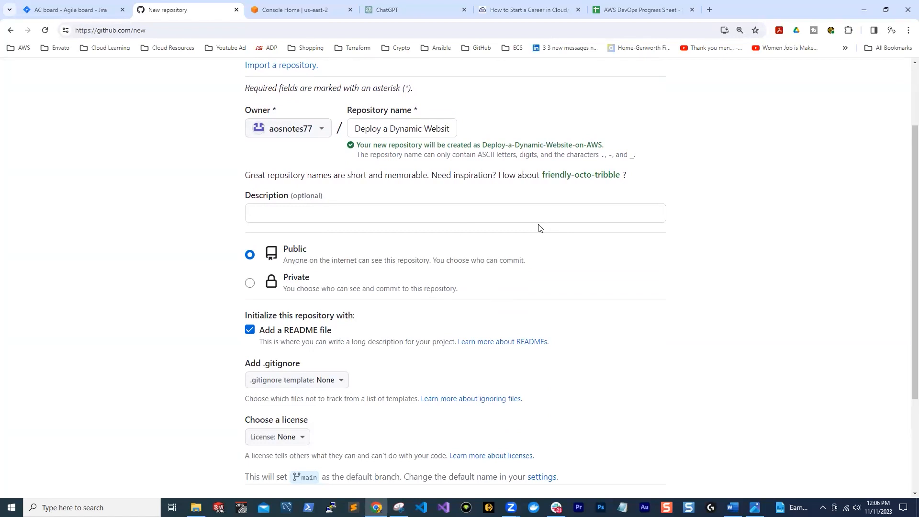
scroll(498, 256, "down", 2)
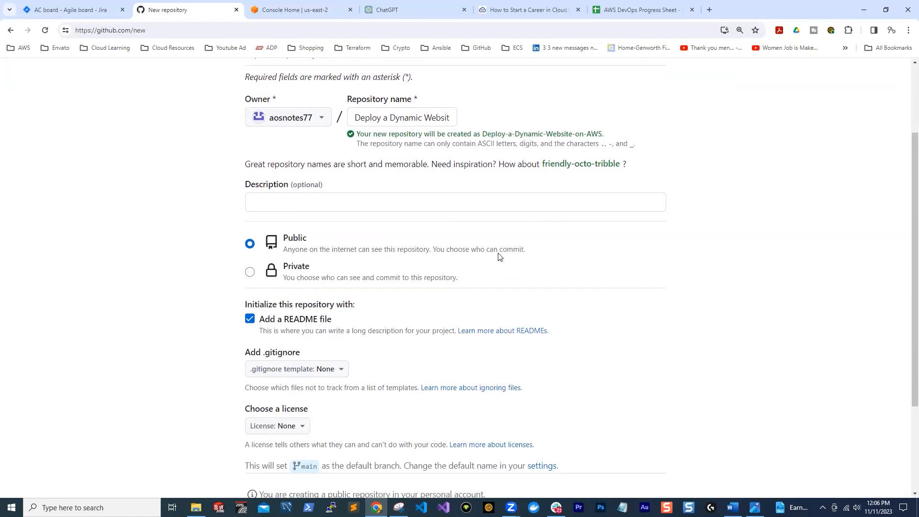
left_click(615, 446)
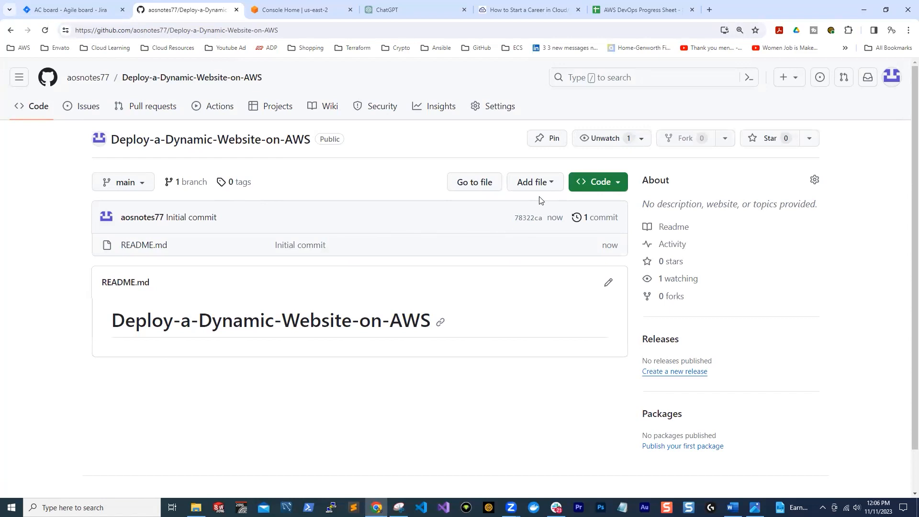
Upload the Dynamic Web App image from the Downloads folder to the repository and commit it directly to the main branch
left_click(550, 182)
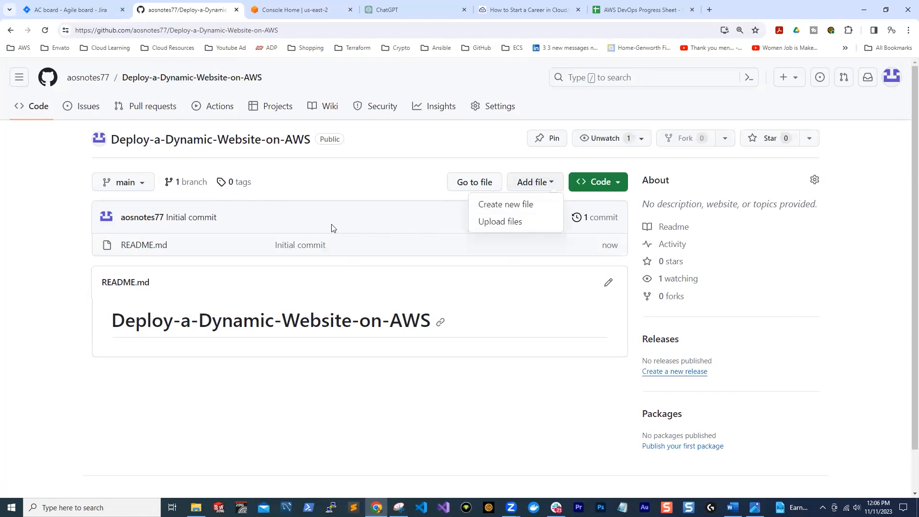
left_click(501, 223)
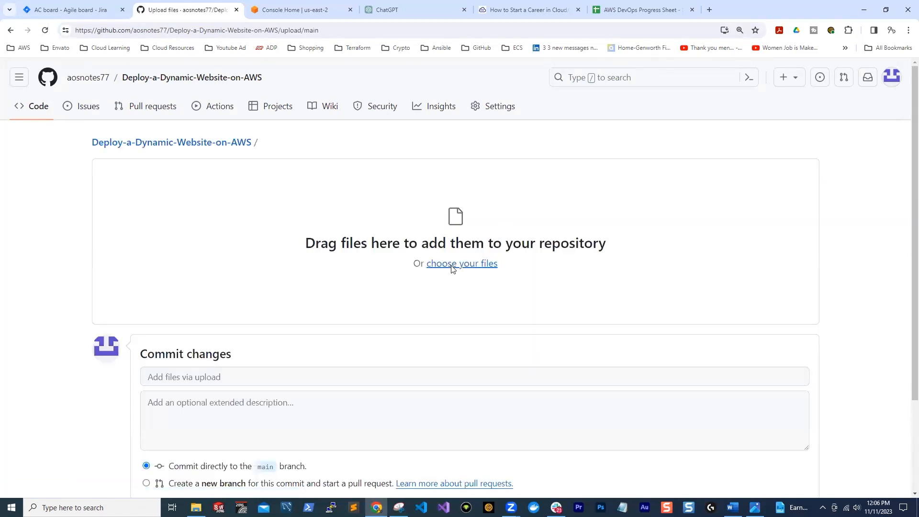
left_click(452, 264)
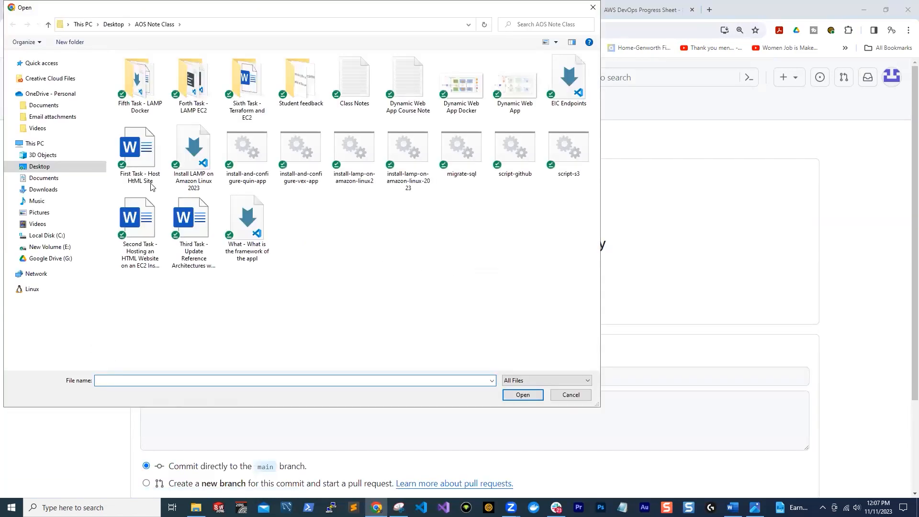
left_click(53, 178)
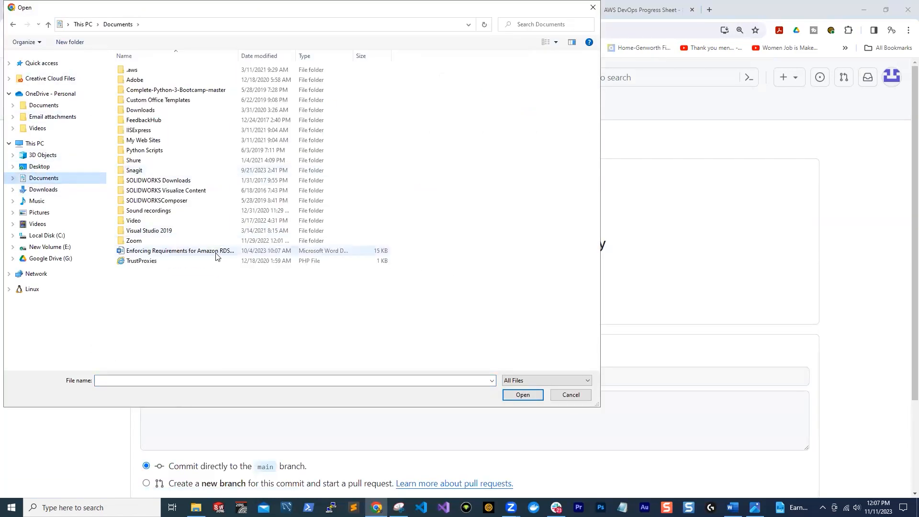
left_click(38, 189)
left_click(252, 121)
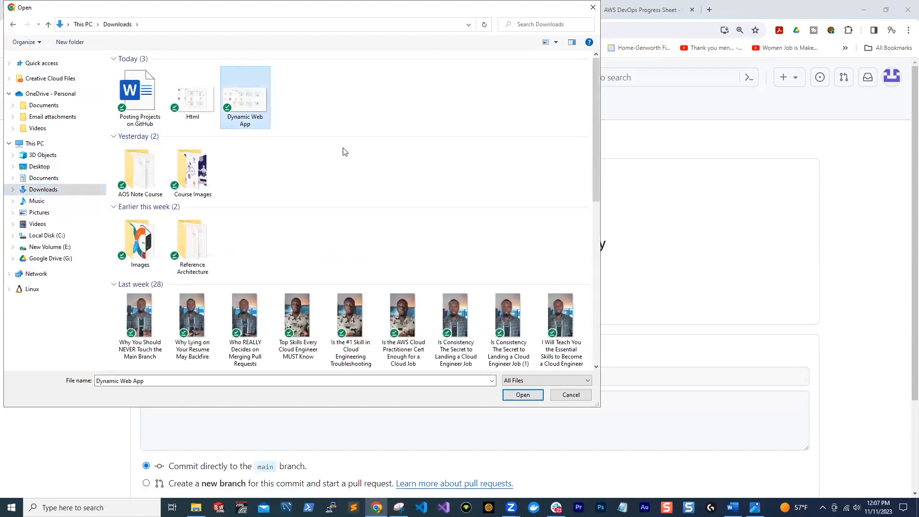
left_click(522, 394)
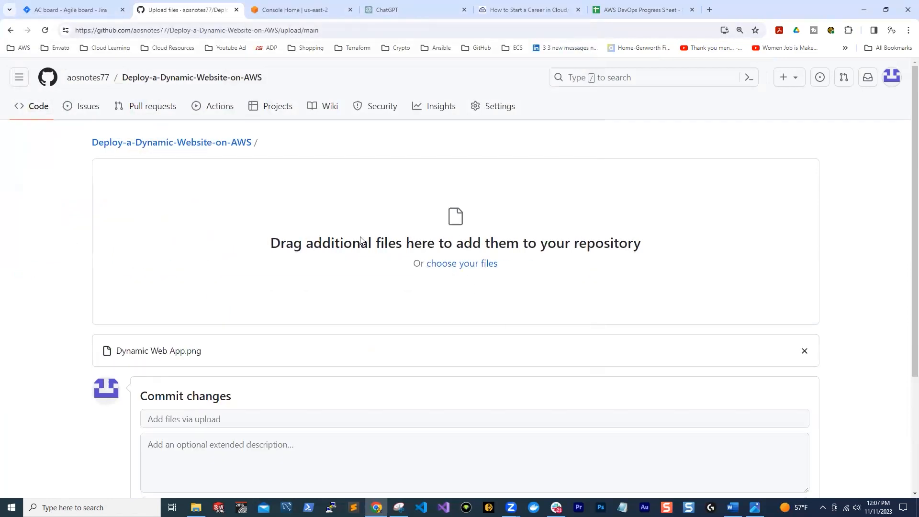
scroll(689, 220, "down", 3)
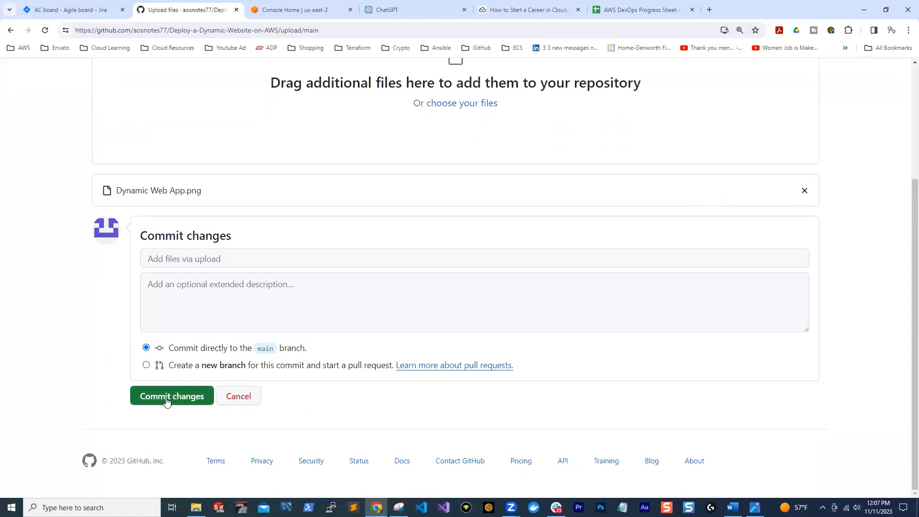
left_click(166, 397)
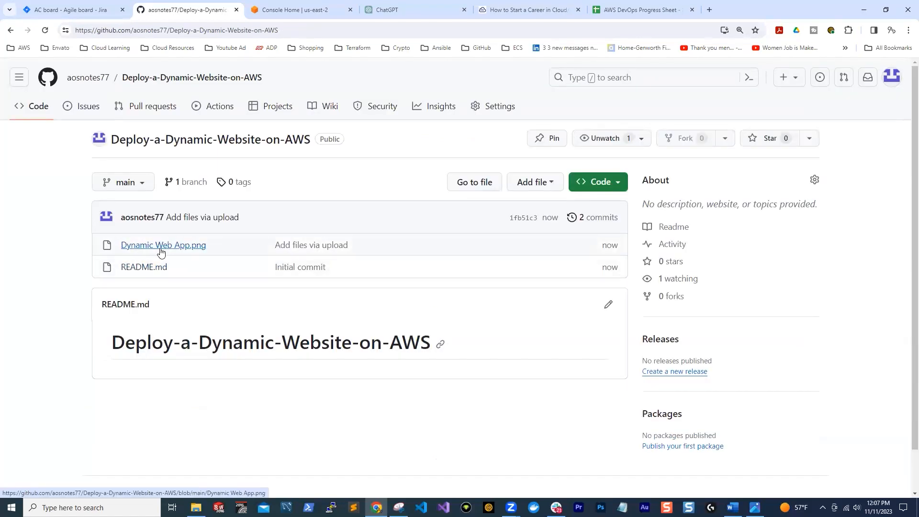
In Word, copy the "Host a Dynamic Ecommerce Web App on AWS" list and the readme-request paragraph from "Posting Projects on GitHub" into a new document
key("alt+Tab")
scroll(500, 272, "down", 10)
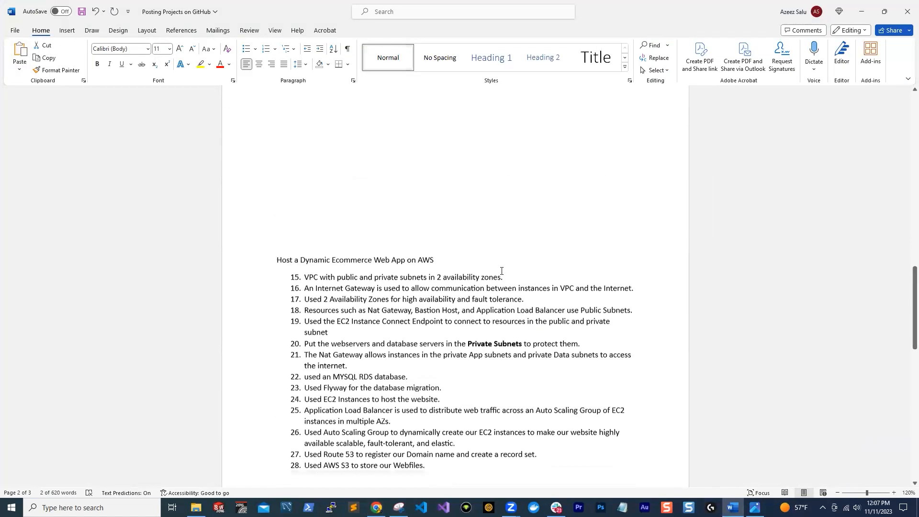
scroll(501, 270, "down", 2)
scroll(501, 269, "up", 3)
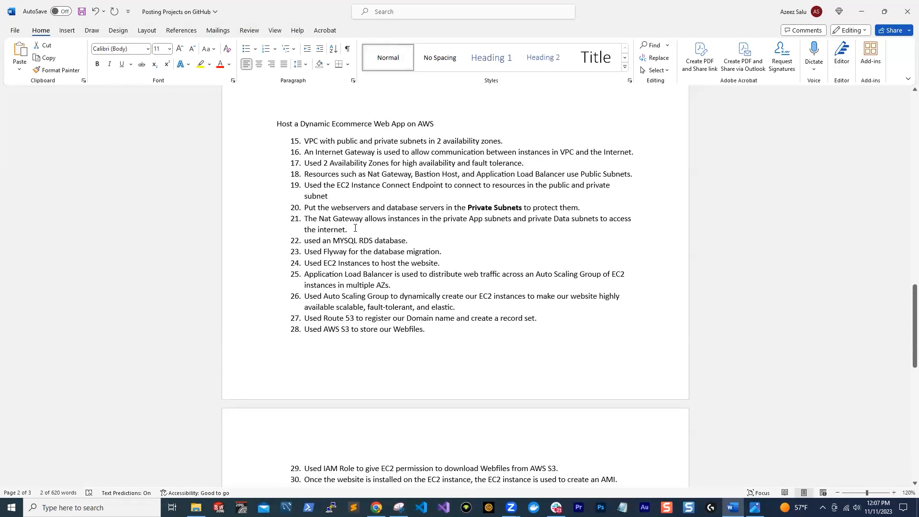
scroll(279, 170, "up", 3)
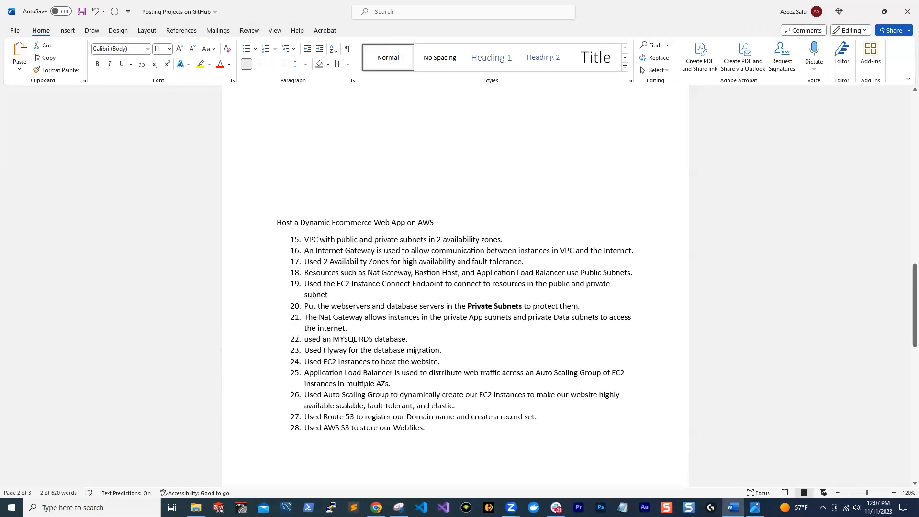
scroll(361, 273, "down", 4)
scroll(363, 271, "up", 4)
left_click(277, 260)
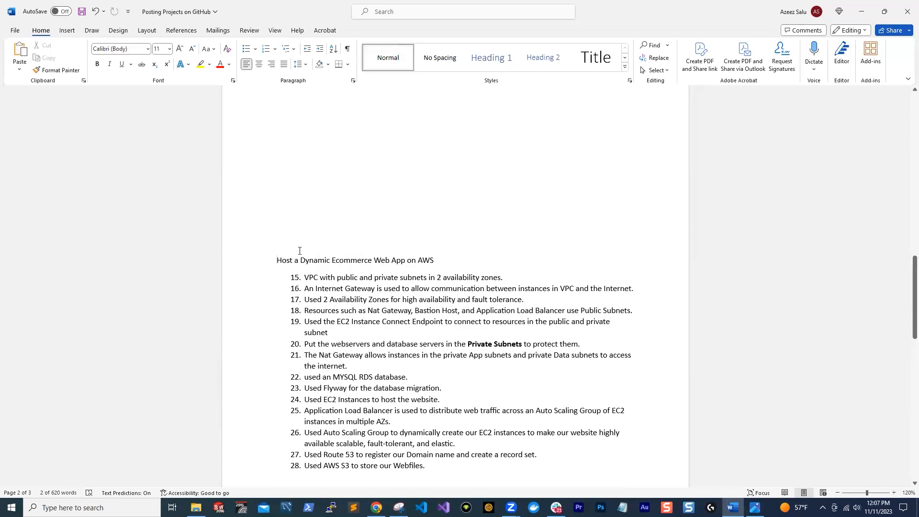
scroll(418, 136, "up", 3)
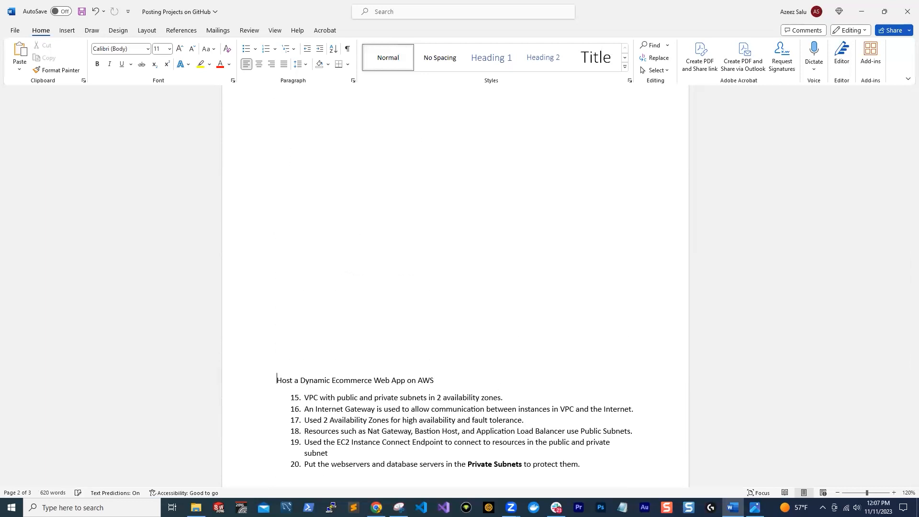
left_click_drag(371, 297, 266, 184)
key("ctrl+v")
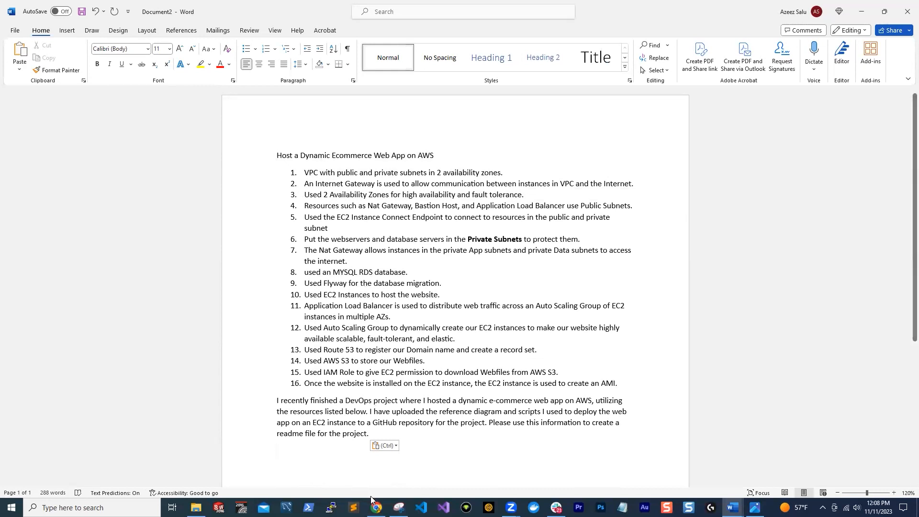
Add "Security Groups for firewall." as list item 4 and move the readme-request paragraph to between the title and the numbered list
left_click(732, 507)
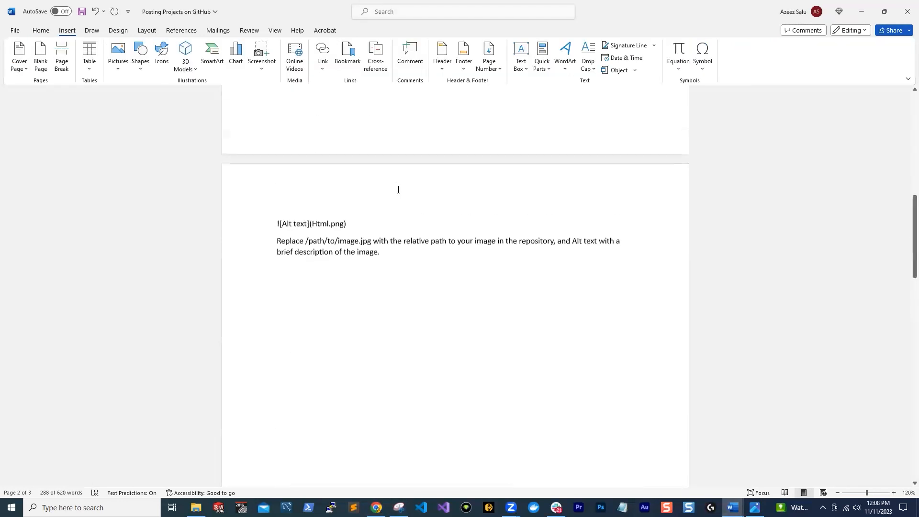
scroll(395, 194, "up", 3)
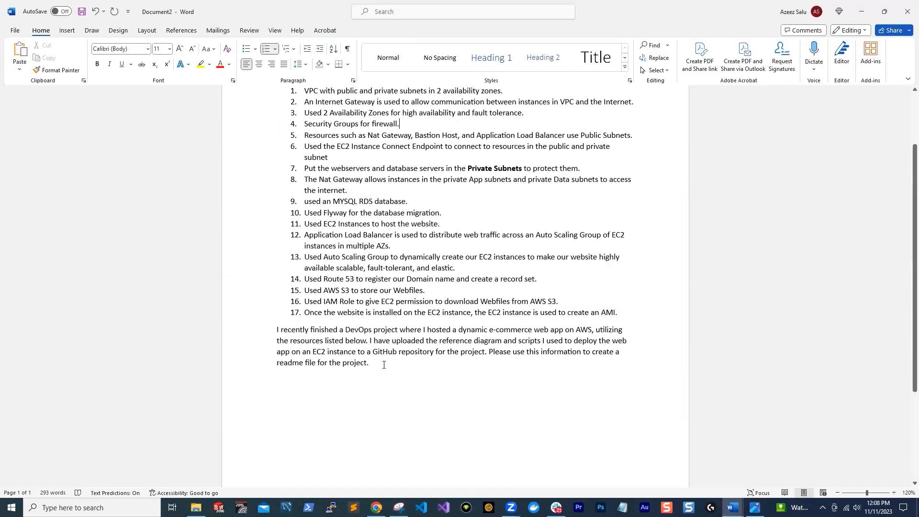
scroll(375, 383, "up", 2)
left_click_drag(378, 418, 276, 384)
key("ctrl+c")
right_click(330, 388)
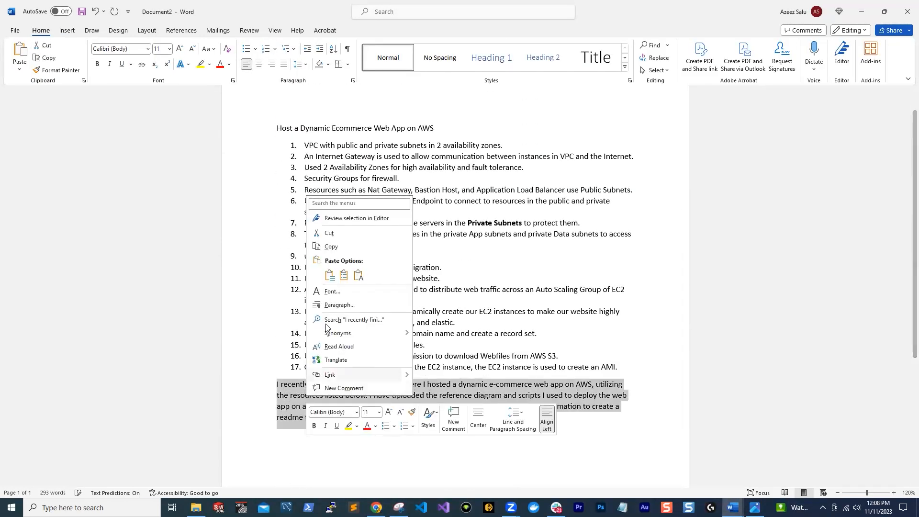
left_click(345, 233)
left_click(439, 115)
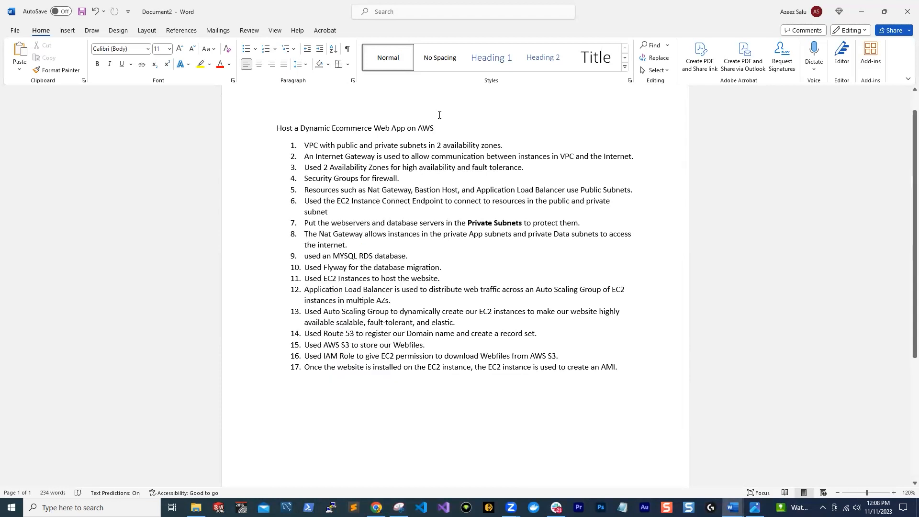
key("ctrl+v")
key("BackSpace")
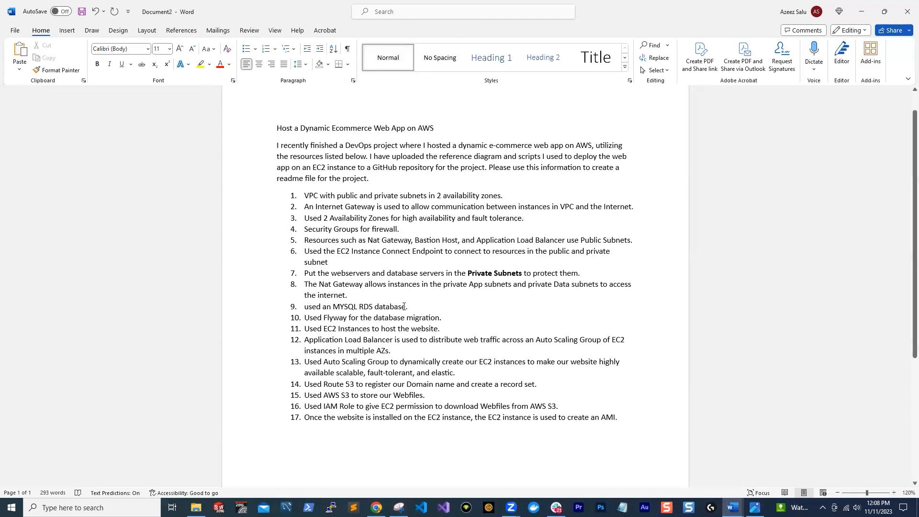
Paste "This is the scripts I used to deploy the web app on an EC2 instance:" with its script below the list, then delete the script lines
scroll(445, 406, "down", 5)
type("This is the scripts I used to deploy the web app on an EC2 instance: #!/bin/bash sudo su yum update -y yum install -y httpd cd /var/www/html wget https://github.com/azeezsalu/mole-site1/raw/main/mole.zip unzip mole.zip cp -r /var/www/html/mole-main/* /var/www/html rm -rf mole.zip mole-main systemctl enable httpd systemctl start httpd")
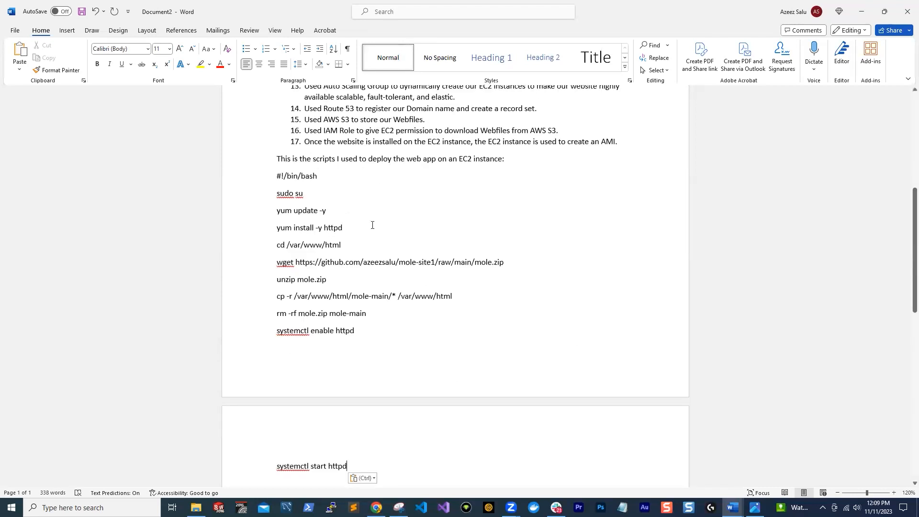
scroll(372, 225, "down", 3)
left_click_drag(362, 381, 246, 131)
key("BackSpace")
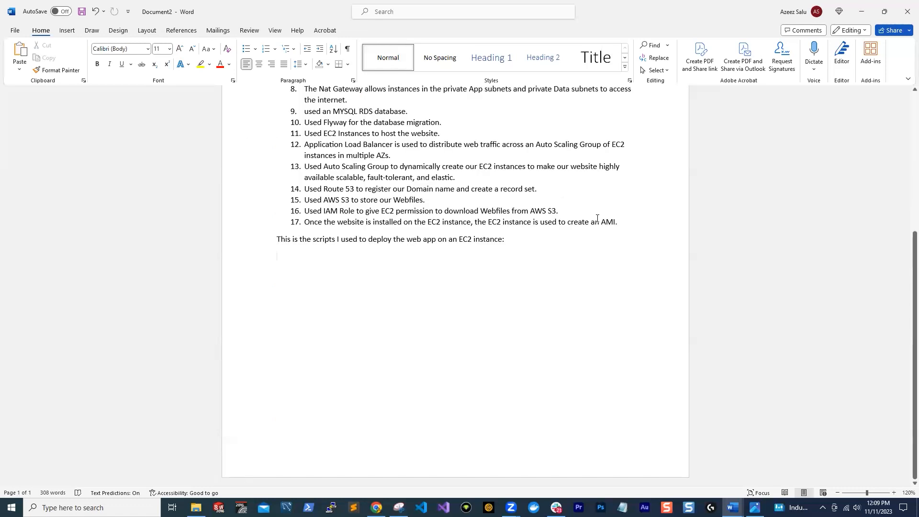
Switch to File Explorer's Forth Task - LAMP EC2 folder and open the install-and-configure-nest-app script in VS Code
left_click(196, 508)
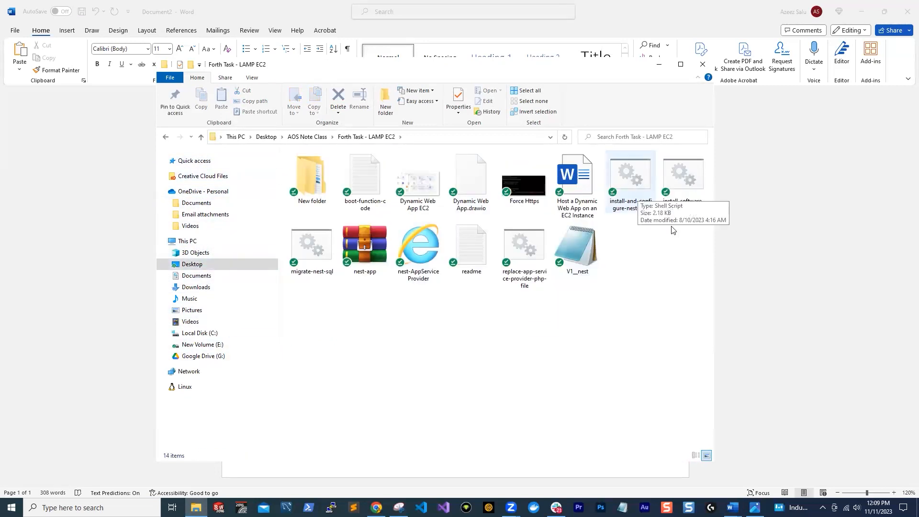
left_click(629, 182)
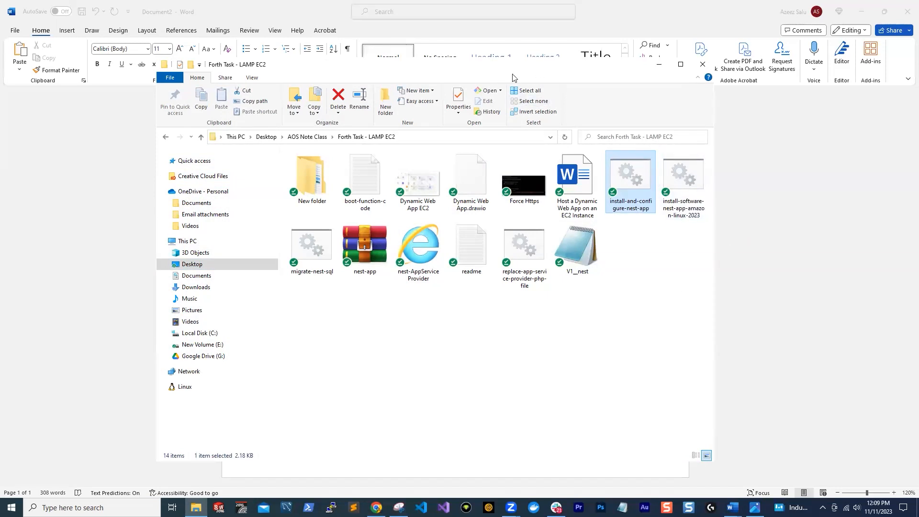
left_click_drag(513, 66, 407, 55)
double_click(518, 172)
Review install-and-configure-nest-app.sh from the S3 sync command through the .env replacements to the Apache restart
scroll(264, 218, "down", 6)
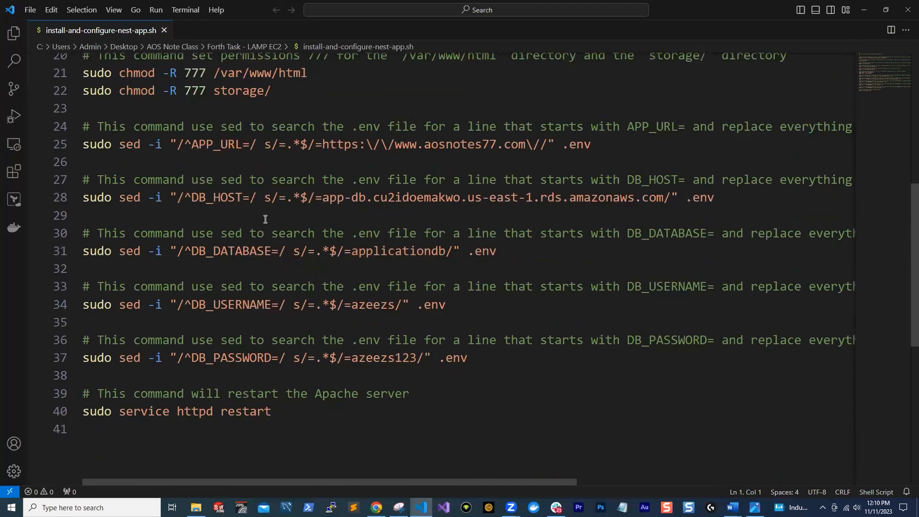
scroll(354, 340, "down", 1)
scroll(355, 284, "up", 7)
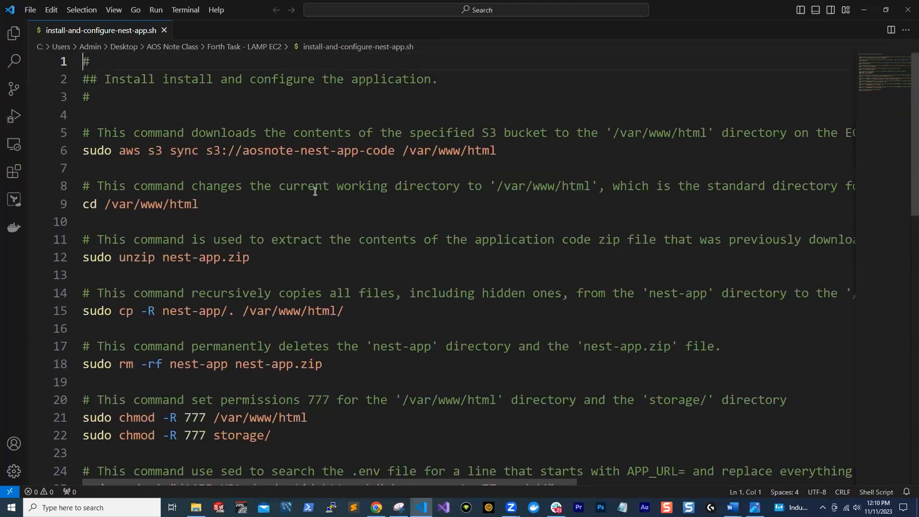
scroll(190, 106, "down", 1)
scroll(200, 122, "up", 1)
scroll(618, 217, "down", 3)
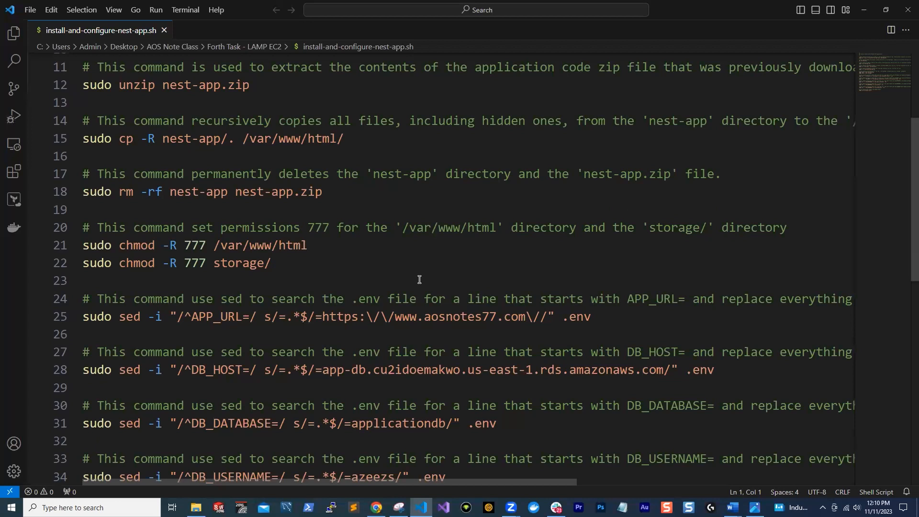
scroll(621, 380, "down", 2)
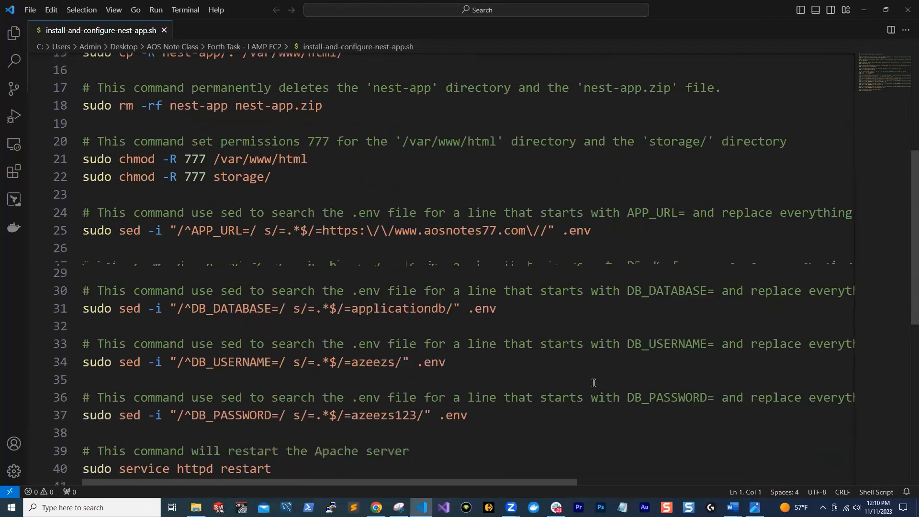
scroll(397, 347, "down", 1)
scroll(397, 350, "up", 6)
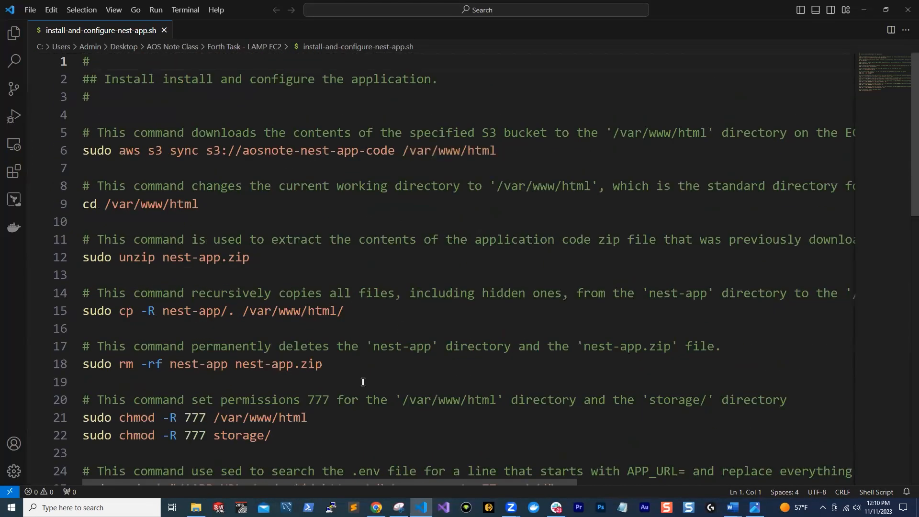
Open the install-software-nest-app-amazon-linux-2023 script from File Explorer in Visual Studio Code and look over its installation commands
left_click(196, 507)
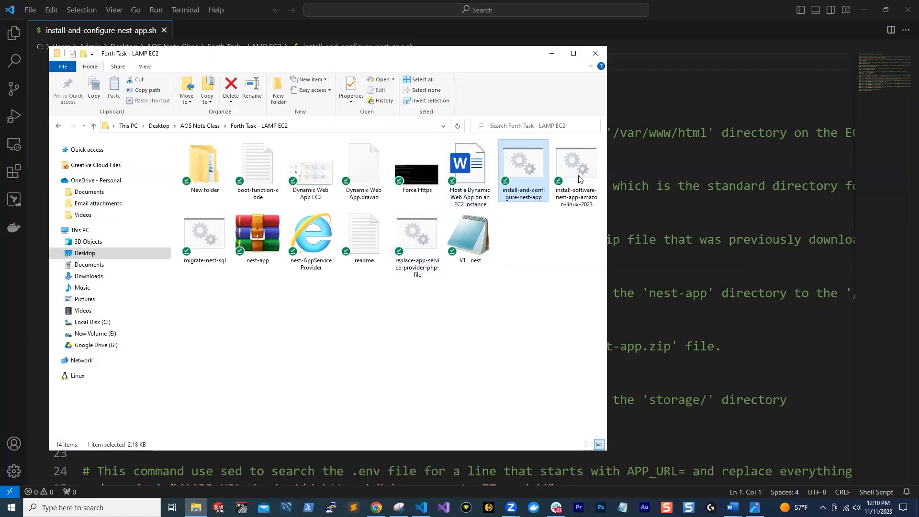
right_click(578, 178)
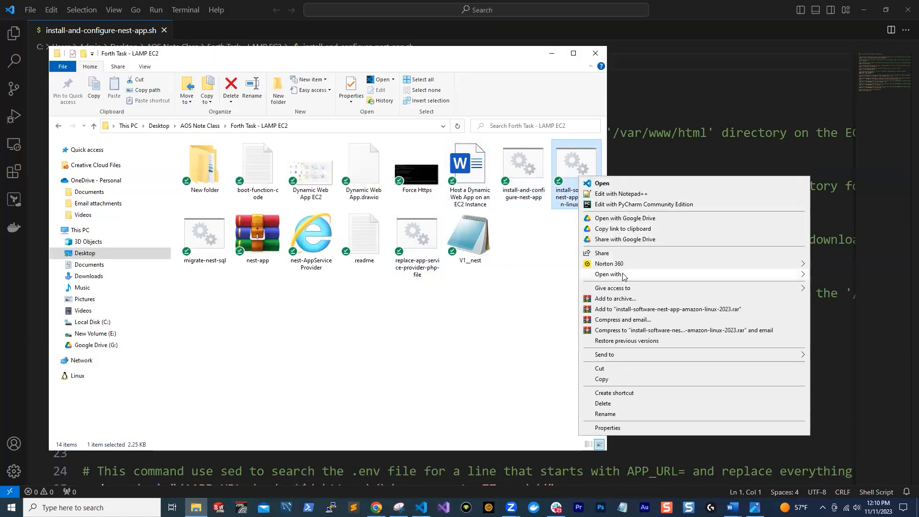
mouse_move(639, 292)
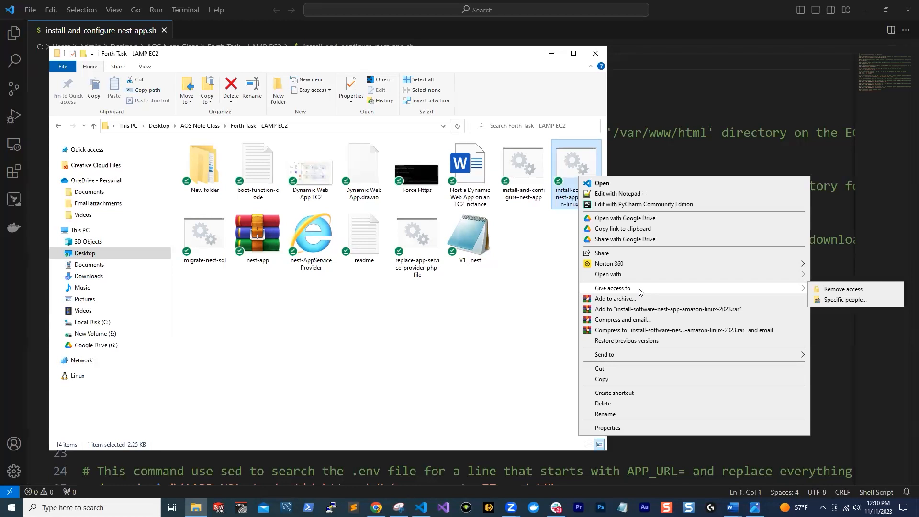
mouse_move(776, 278)
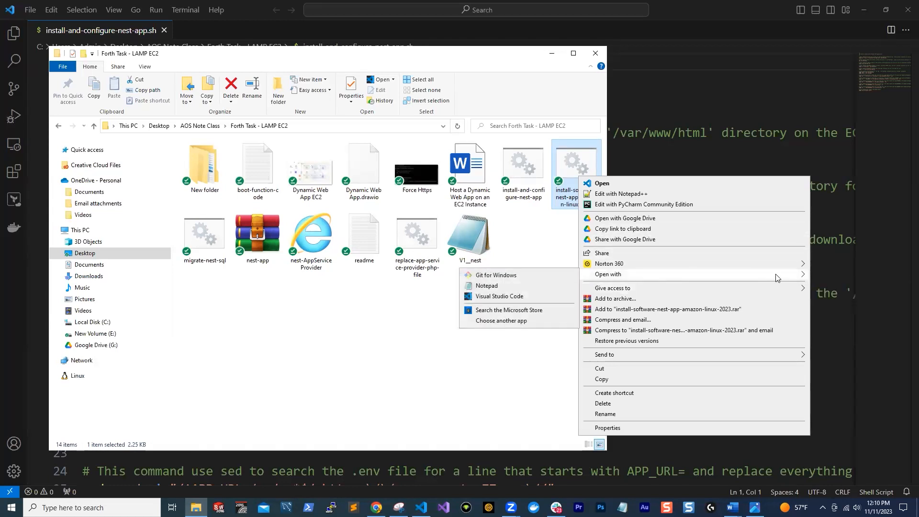
left_click(499, 295)
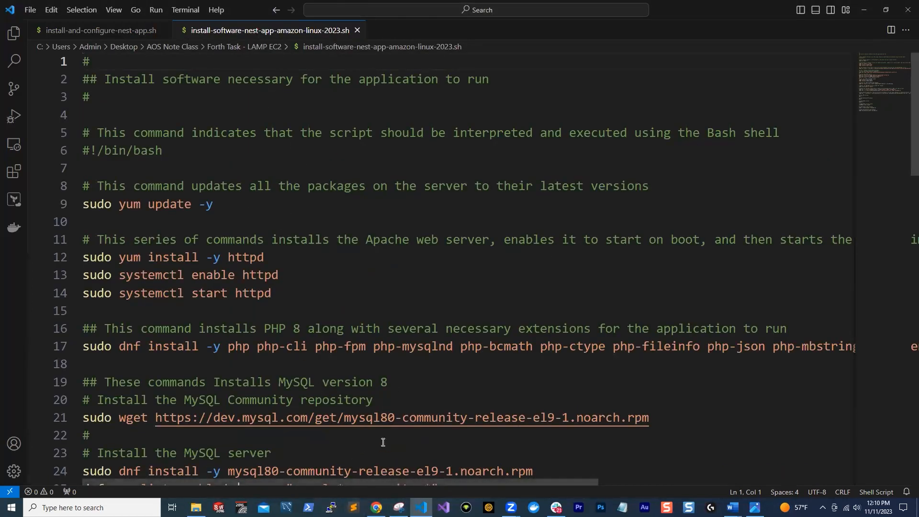
scroll(270, 260, "down", 7)
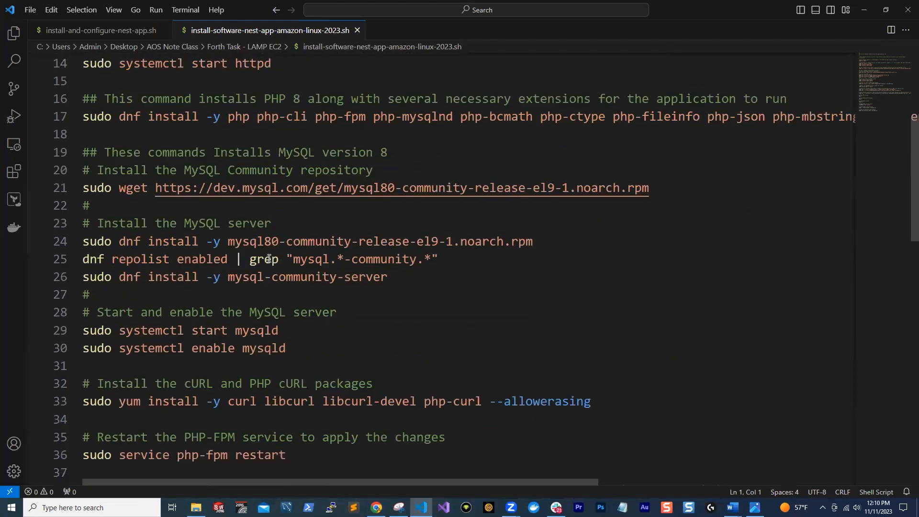
scroll(270, 260, "up", 7)
Check the .env replacements in install-and-configure-nest-app.sh, and open the migrate-nest-sql script from File Explorer in Visual Studio Code
left_click(83, 31)
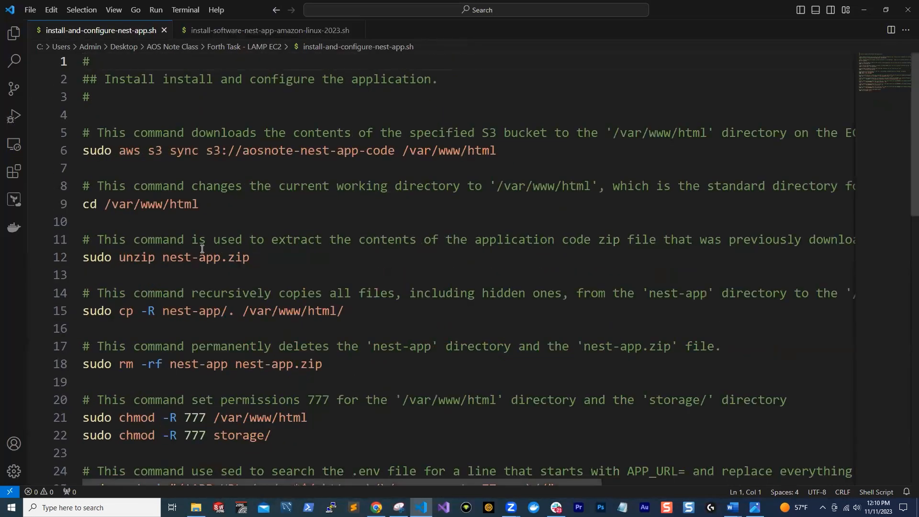
scroll(249, 263, "down", 4)
scroll(249, 263, "down", 3)
scroll(249, 263, "up", 4)
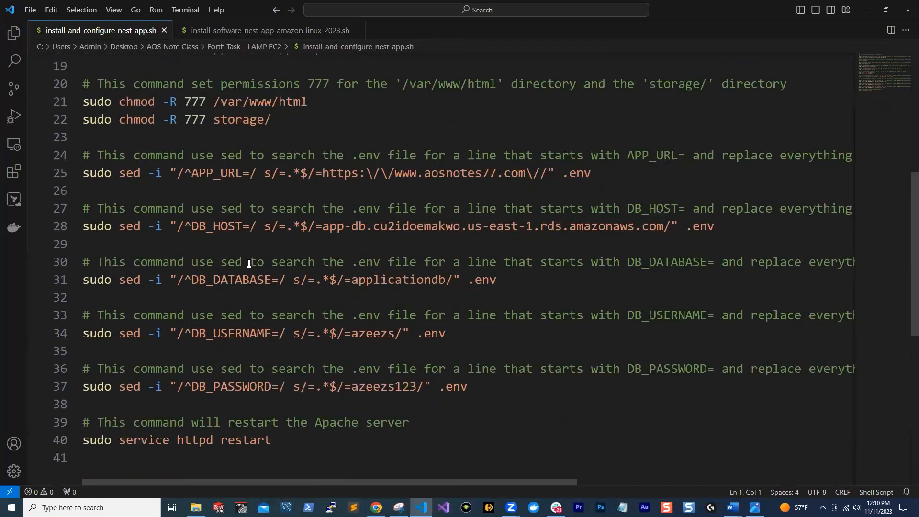
left_click(196, 507)
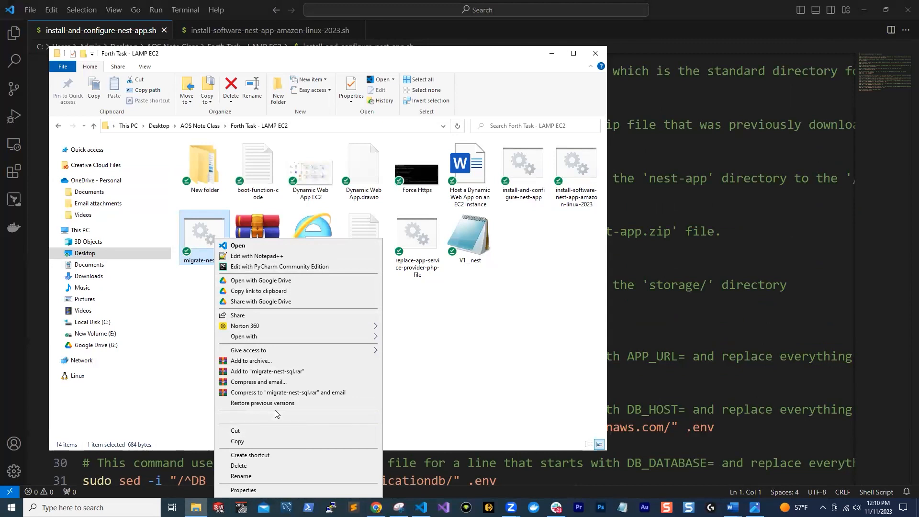
mouse_move(293, 337)
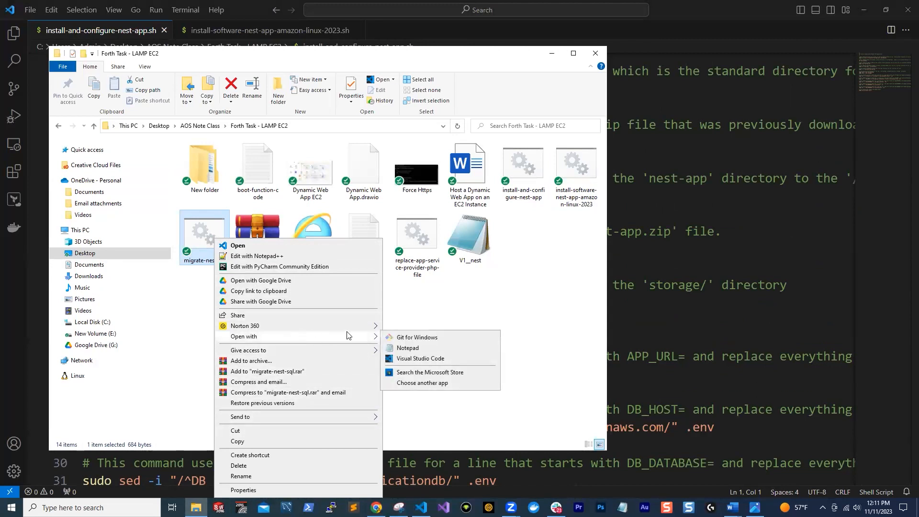
left_click(416, 359)
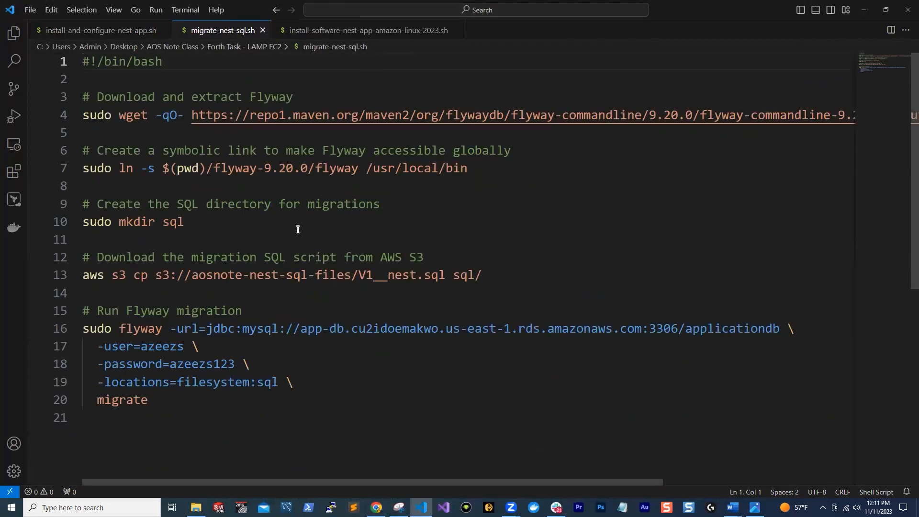
Copy the entire install-and-configure-nest-app.sh script into the Word document below the line introducing the EC2 deployment scripts
left_click(102, 30)
left_click(336, 157)
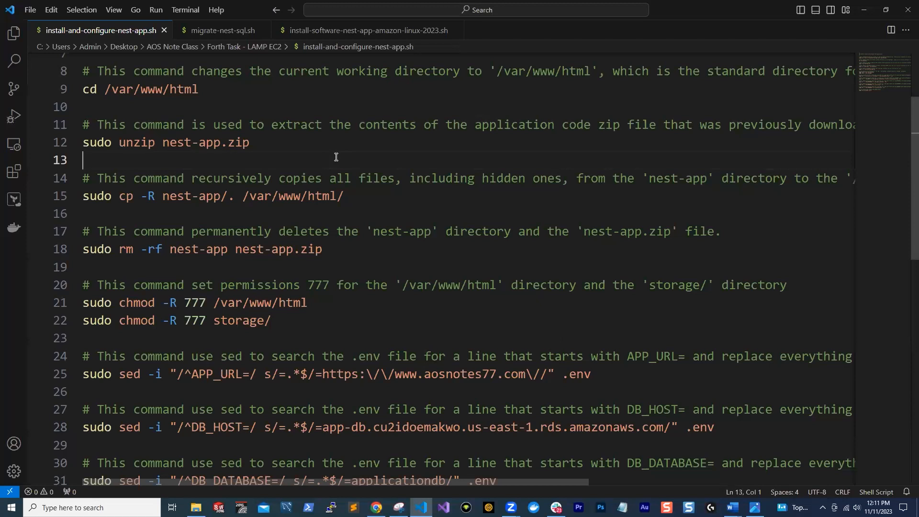
key("ctrl+a")
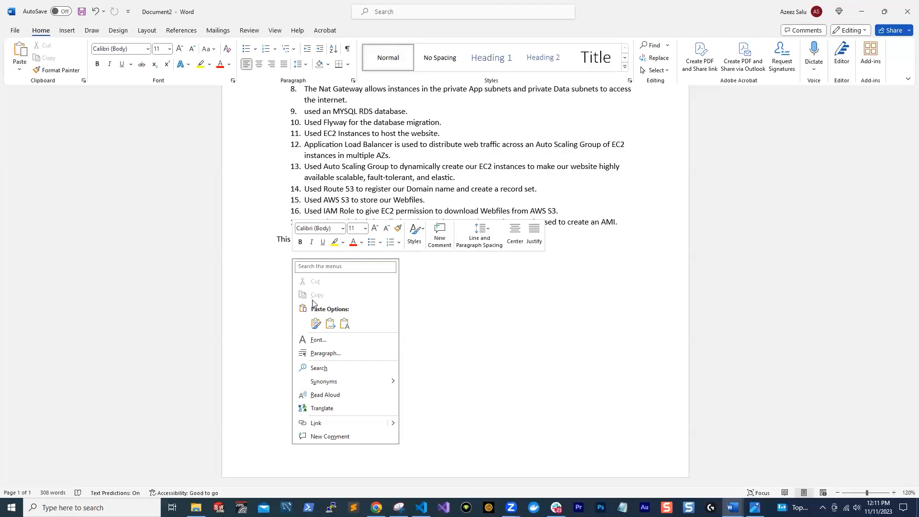
left_click(306, 262)
scroll(317, 263, "up", 8)
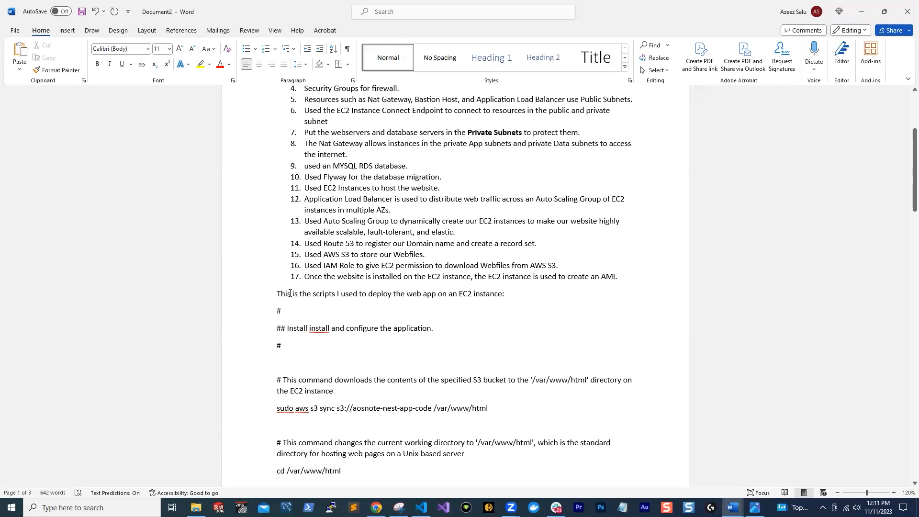
Reword the script introduction to "These are the scripts I used to deploy the web app on an EC2 instance:"
key("BackSpace")
key("BackSpace")
type("ese")
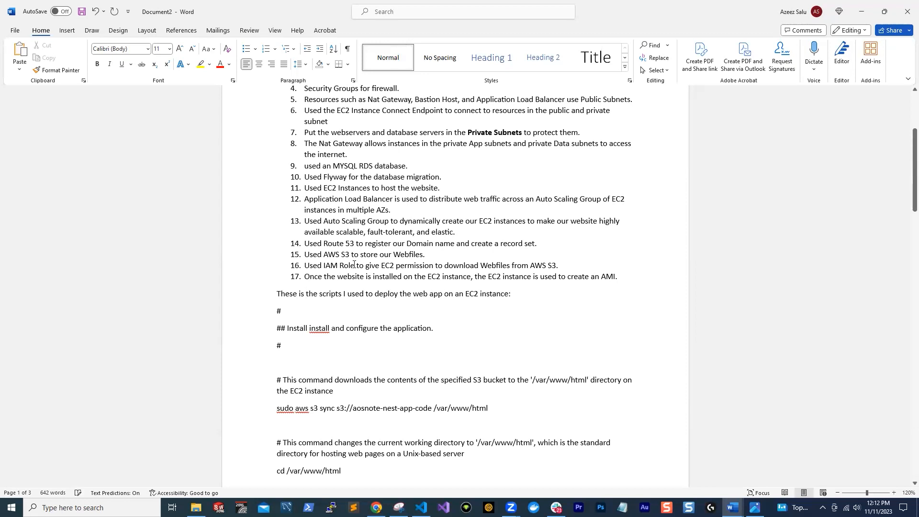
key("Delete")
key("Delete")
key("Delete")
type("are")
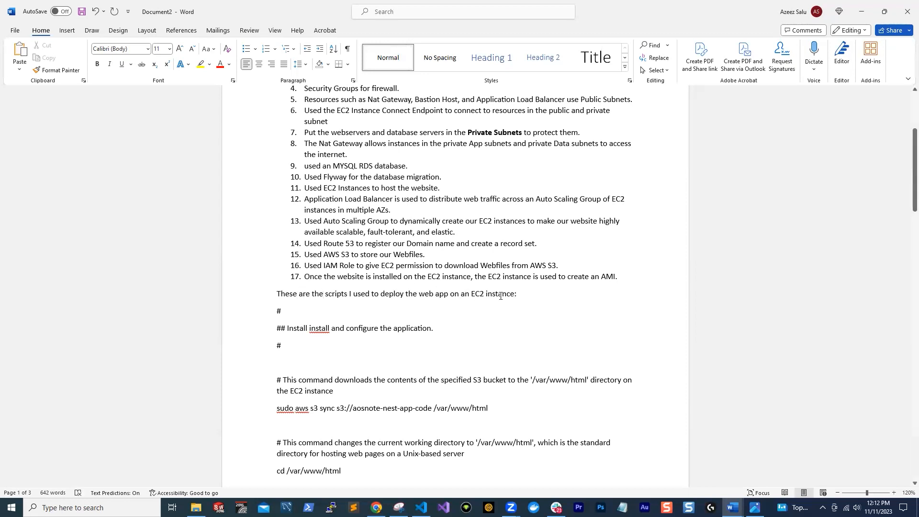
Switch to VS Code and copy the entire install-software-nest-app-amazon-linux-2023.sh script
scroll(523, 297, "down", 5)
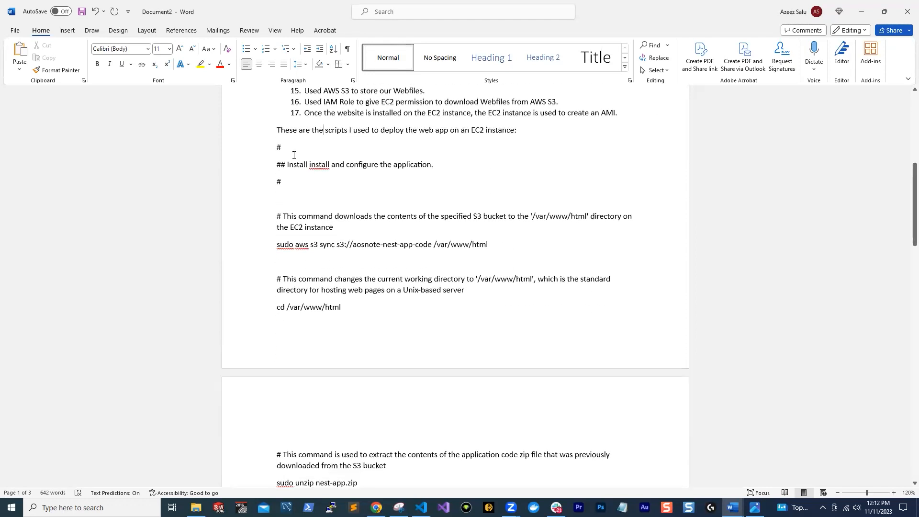
scroll(377, 208, "down", 20)
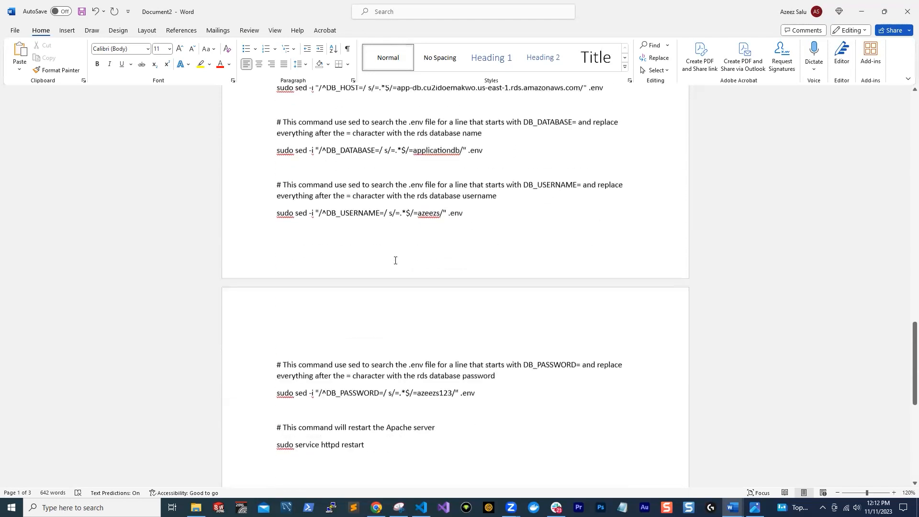
scroll(390, 249, "down", 1)
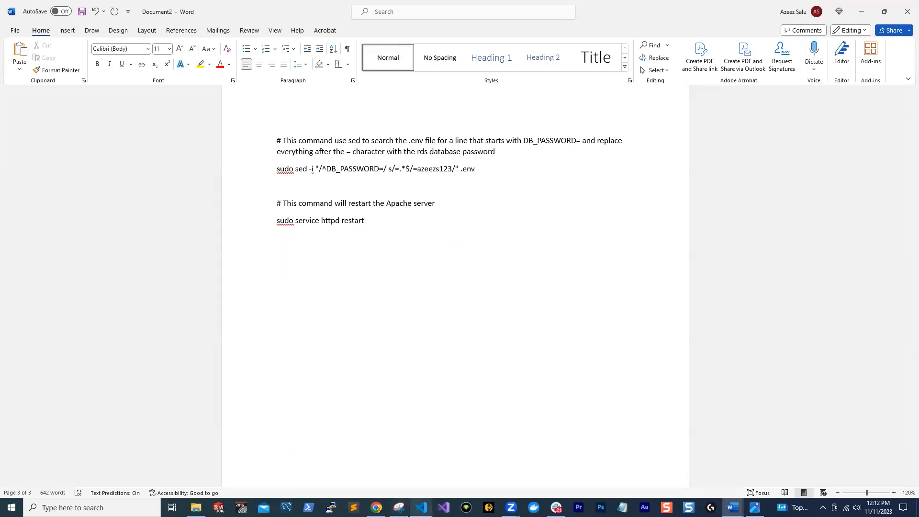
left_click(421, 506)
scroll(247, 108, "down", 1)
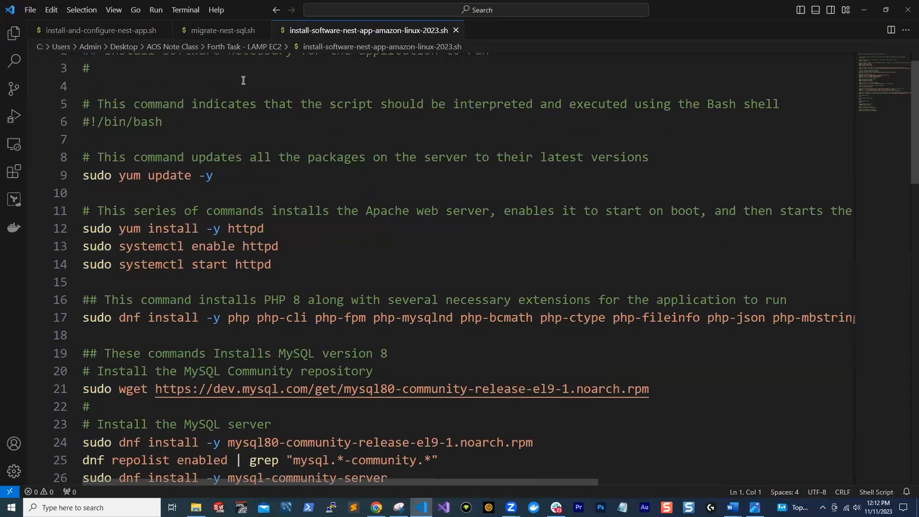
scroll(242, 80, "up", 1)
key("ctrl+a")
right_click(251, 134)
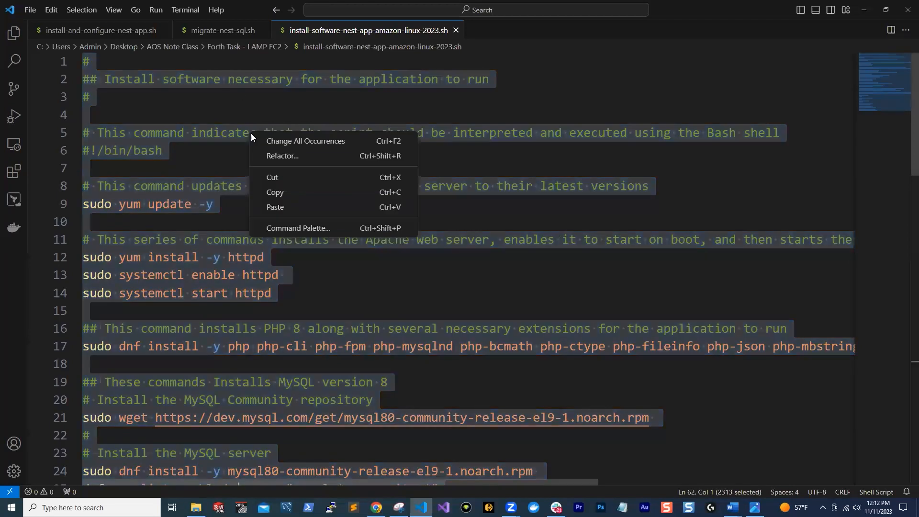
left_click(276, 192)
Switch back to the Word document and insert blank lines directly below the "These are the scripts" introduction
mouse_move(732, 508)
left_click(787, 460)
scroll(353, 258, "up", 10)
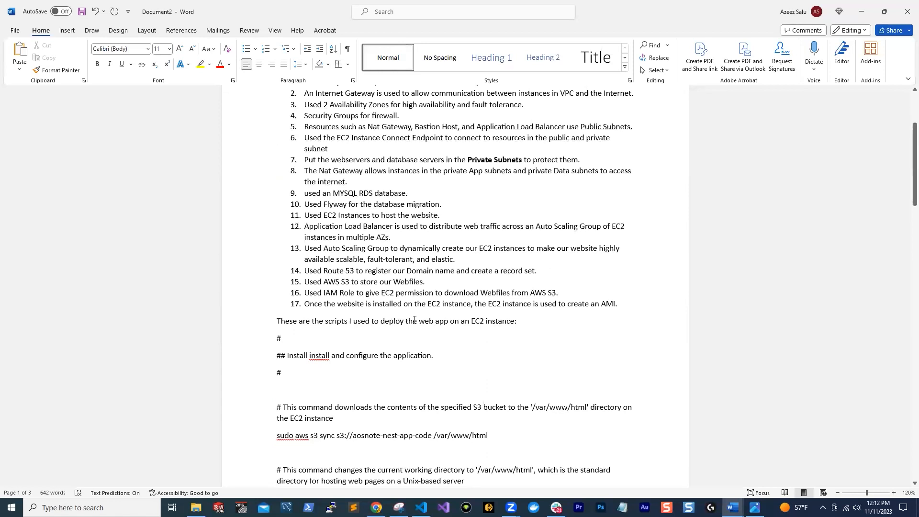
key("Return")
key("Return")
key("Return")
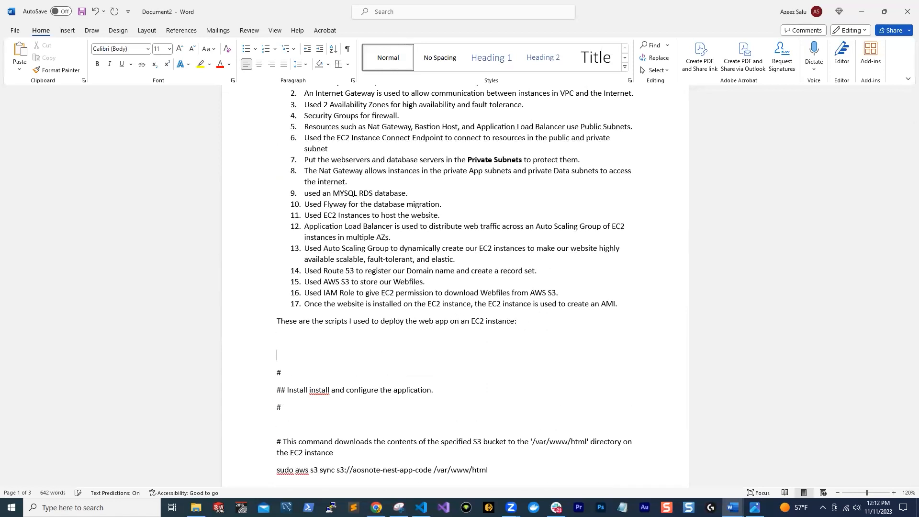
Paste the software-installation script as text only between the introduction line and the install-and-configure script
key("ctrl+v")
key("ctrl+z")
scroll(442, 345, "up", 3)
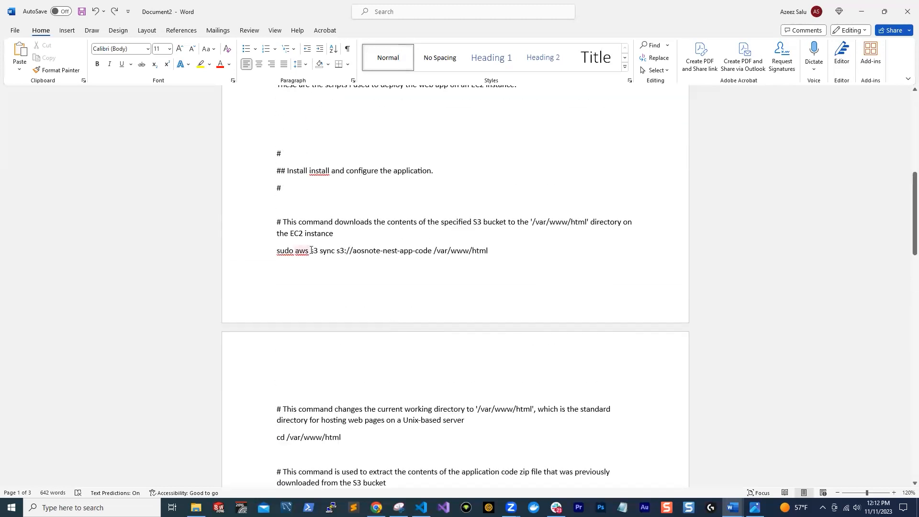
scroll(311, 250, "up", 2)
right_click(281, 155)
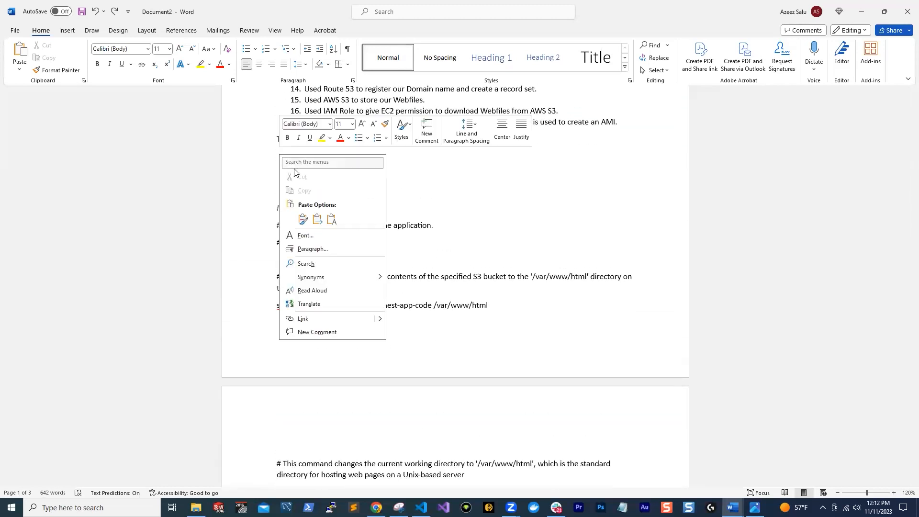
left_click(331, 219)
Review the document from the numbered resource list through the software-installation script to its max_execution_time check
scroll(361, 225, "up", 15)
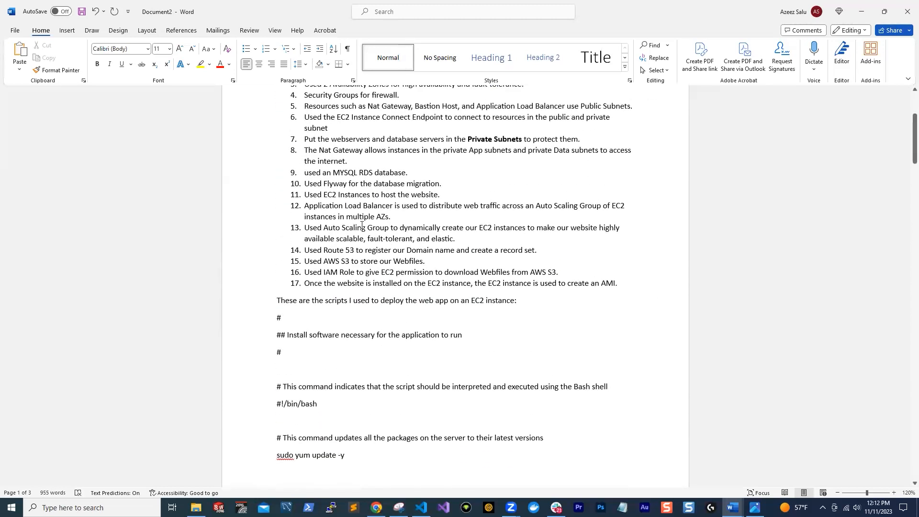
scroll(287, 305, "up", 4)
scroll(366, 236, "down", 3)
scroll(366, 236, "down", 1)
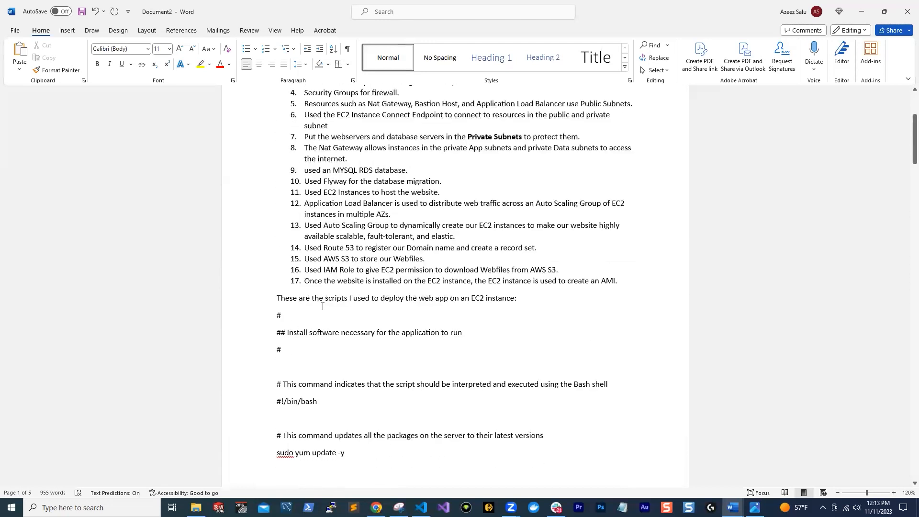
scroll(322, 306, "down", 2)
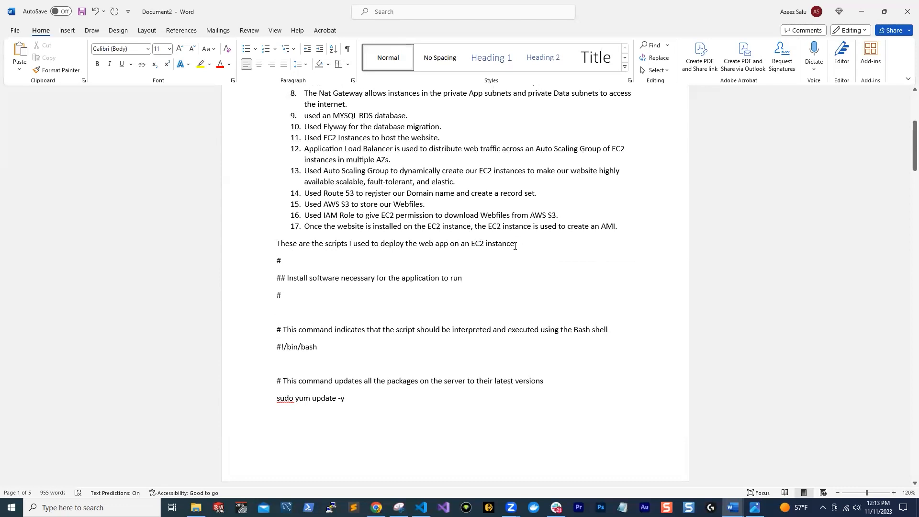
scroll(513, 250, "down", 2)
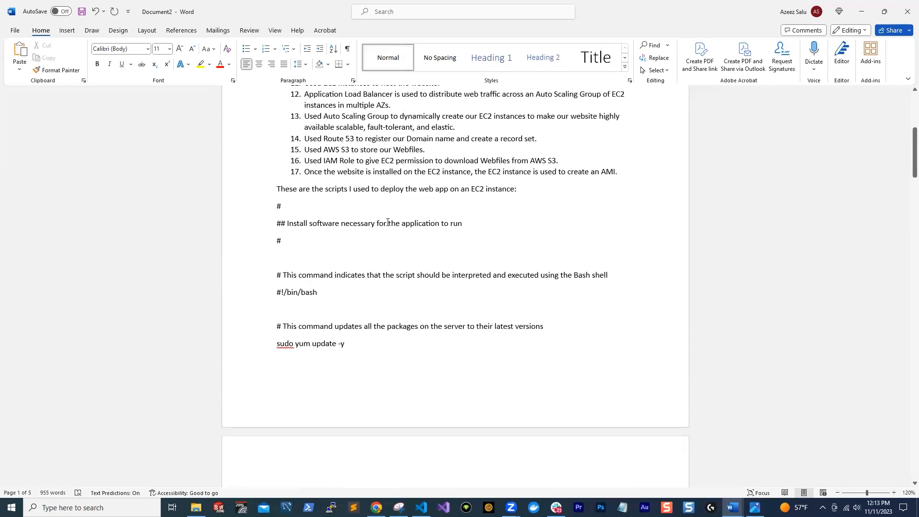
scroll(371, 232, "down", 20)
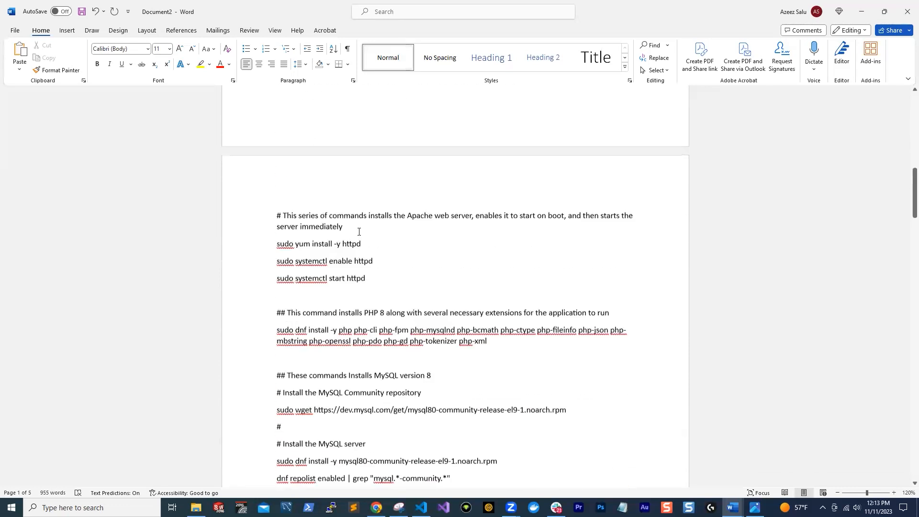
scroll(362, 235, "down", 20)
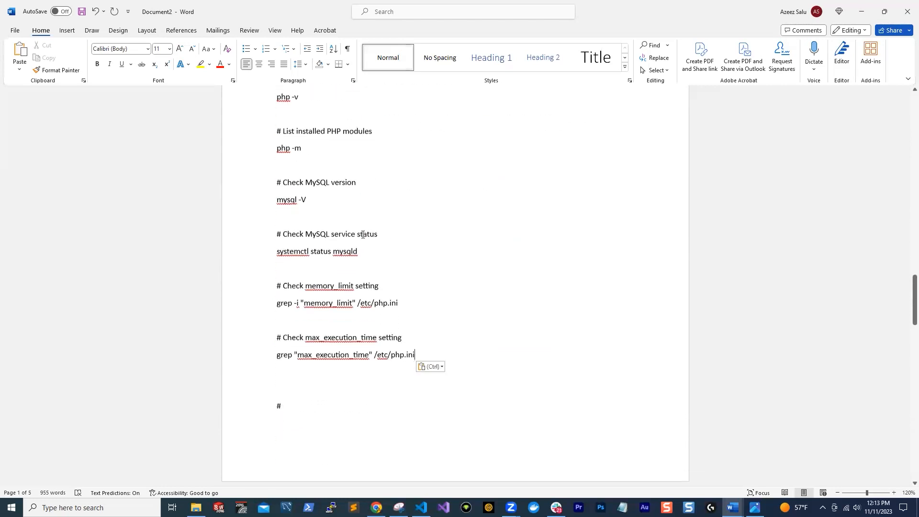
Add a line after the software-installation script and remove the duplicate word "install" from the "## Install install and configure the application." heading
key("Return")
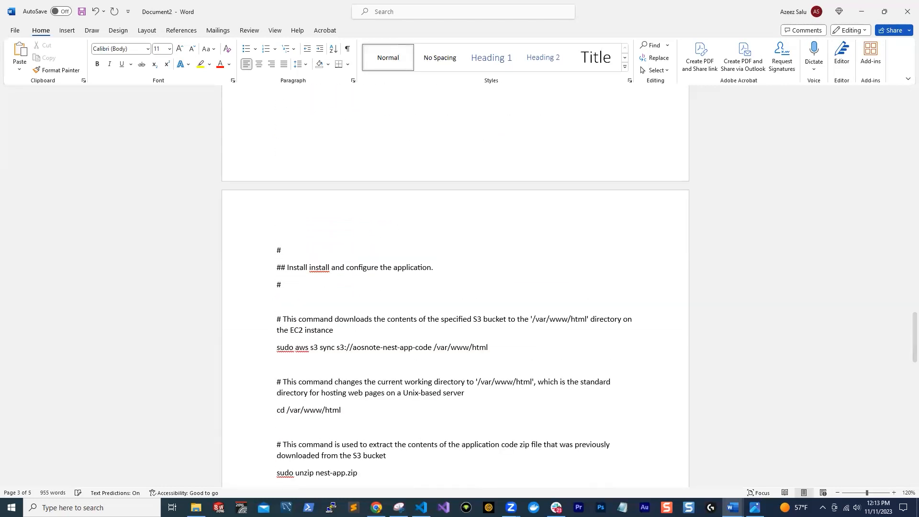
scroll(328, 143, "down", 1)
double_click(318, 240)
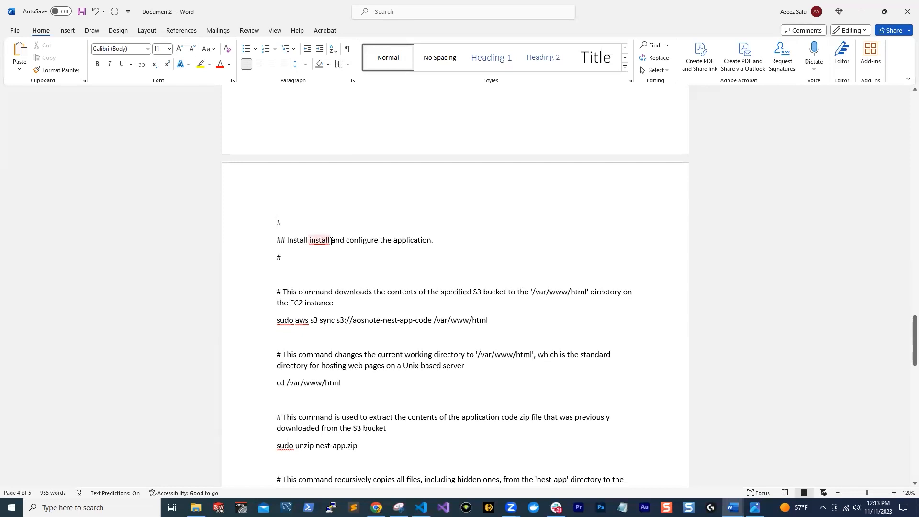
key("BackSpace")
scroll(276, 221, "down", 1)
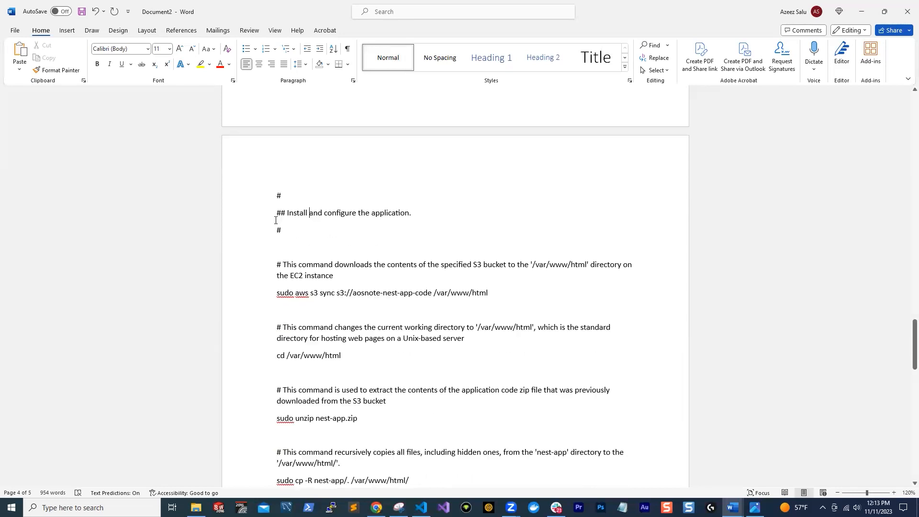
scroll(323, 226, "down", 15)
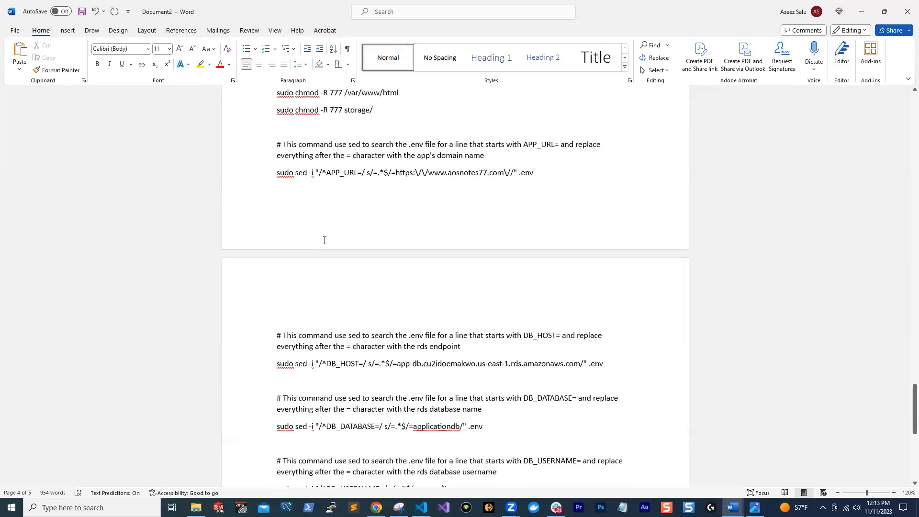
Add blank lines at the end of the document and copy the entire migrate-nest-sql.sh script from Visual Studio Code
key("Return")
key("Return")
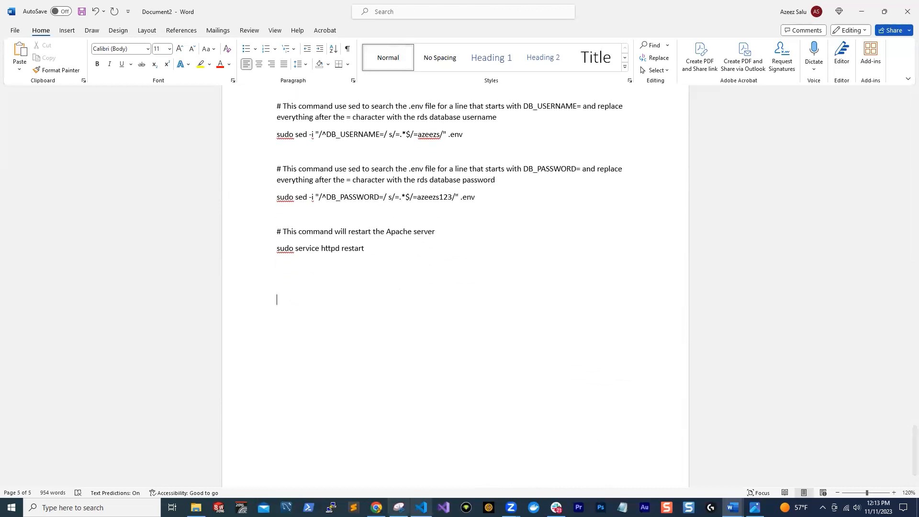
left_click(422, 507)
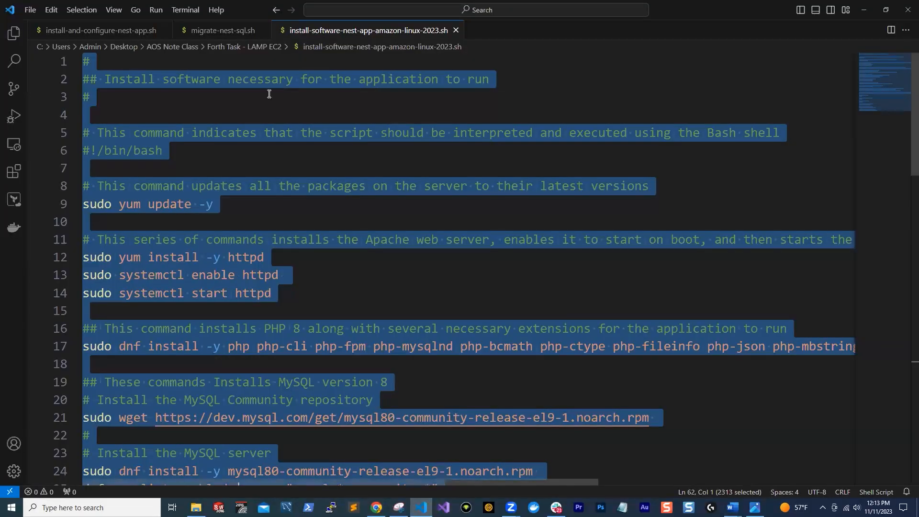
left_click(223, 31)
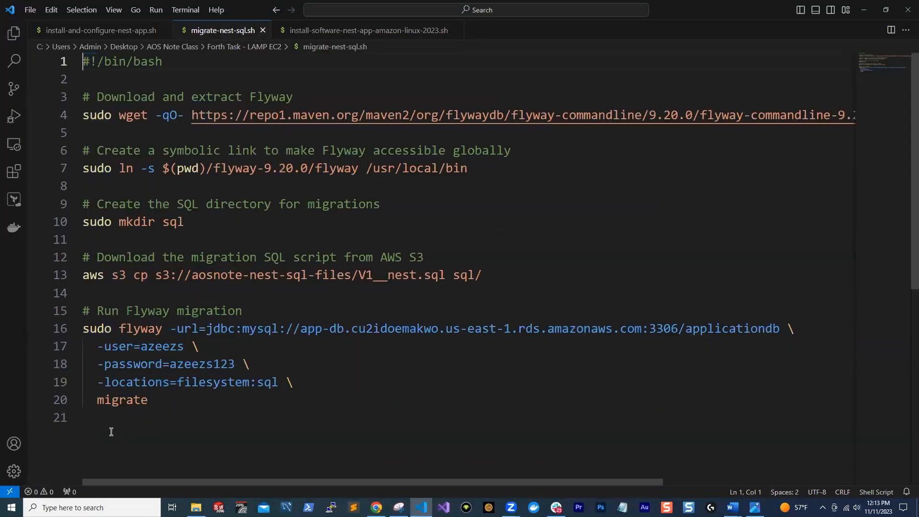
left_click_drag(90, 421, 44, 42)
right_click(112, 106)
left_click(137, 165)
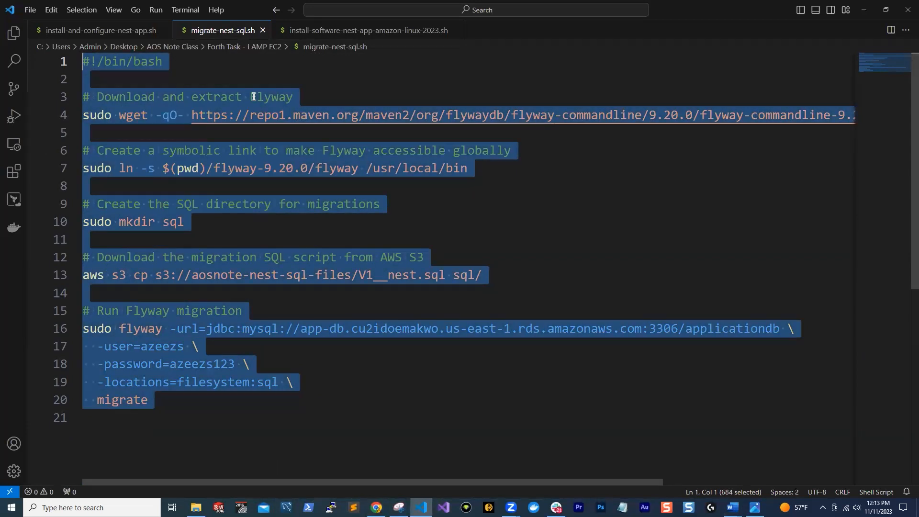
Switch back to Word and paste the migration script as text only after the Apache restart command at the document's end
left_click(861, 9)
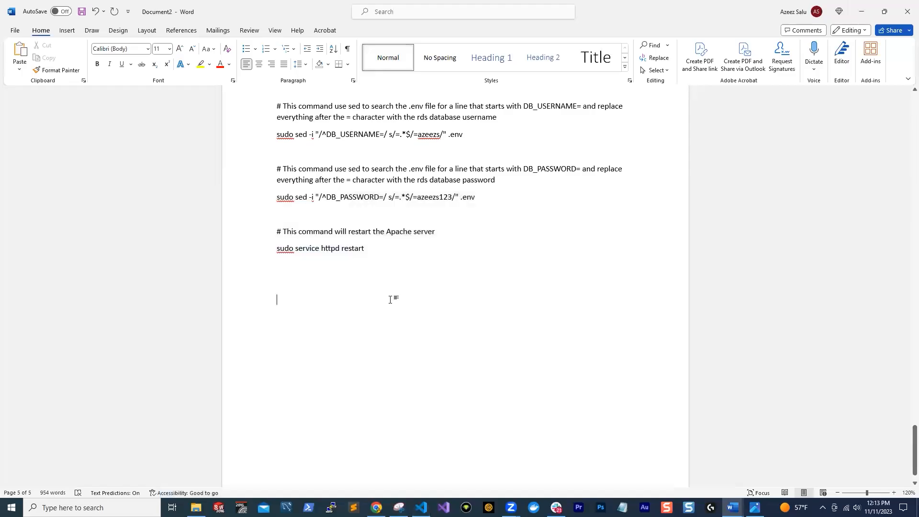
right_click(284, 300)
left_click(335, 364)
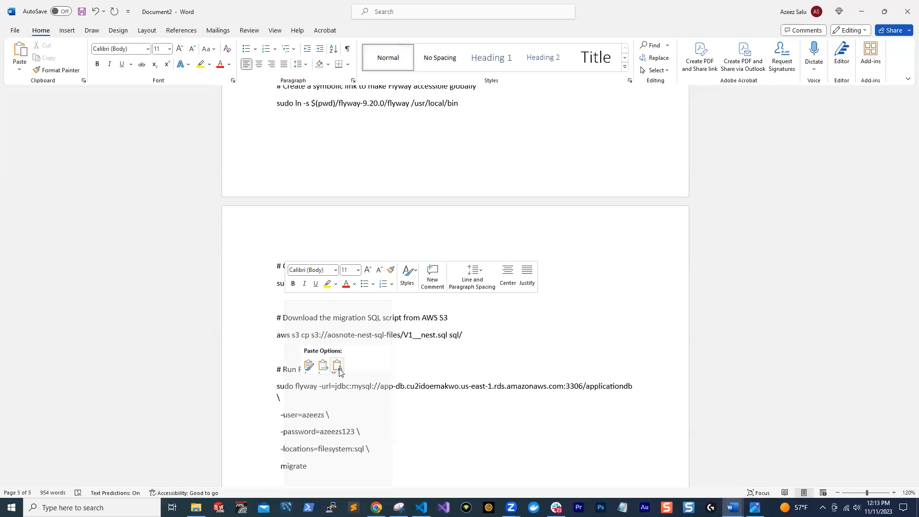
scroll(352, 335, "up", 1)
scroll(376, 312, "down", 1)
scroll(377, 310, "down", 3)
scroll(400, 270, "up", 8)
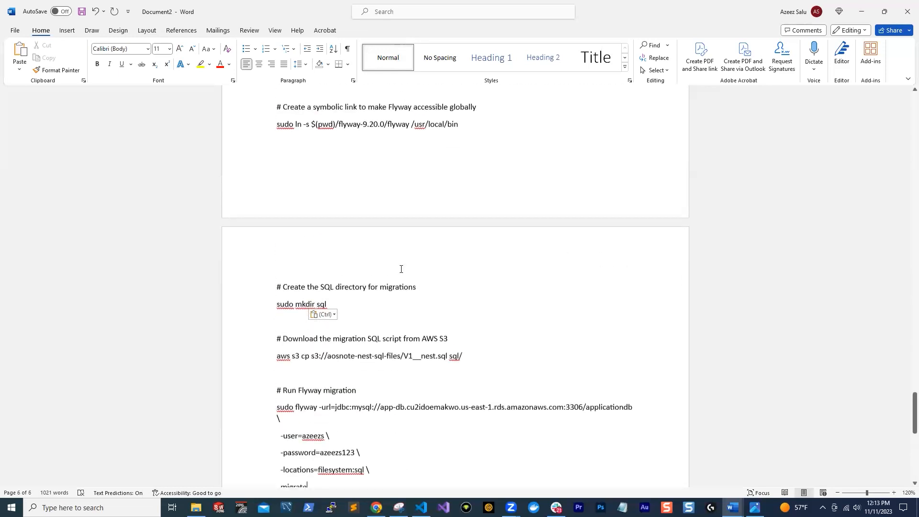
Copy the entire contents of the Word prompt document and minimize Word
left_click(528, 252)
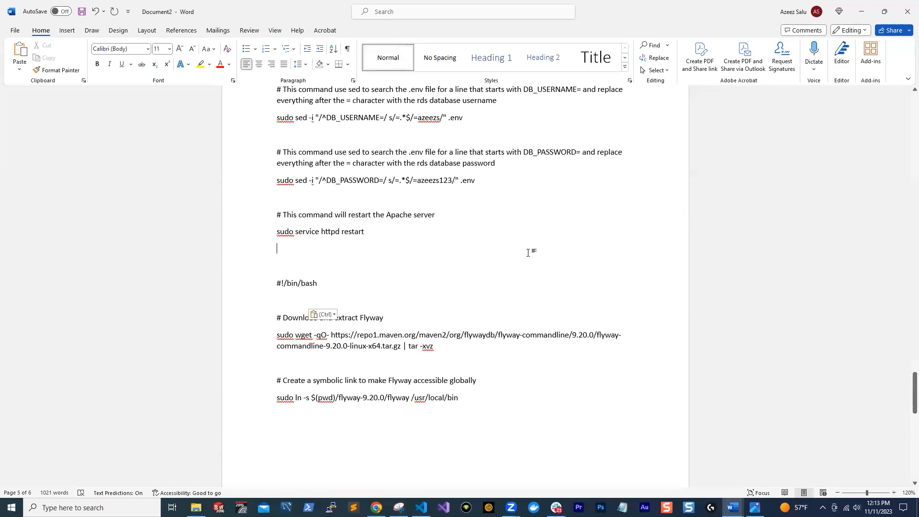
key("ctrl+a")
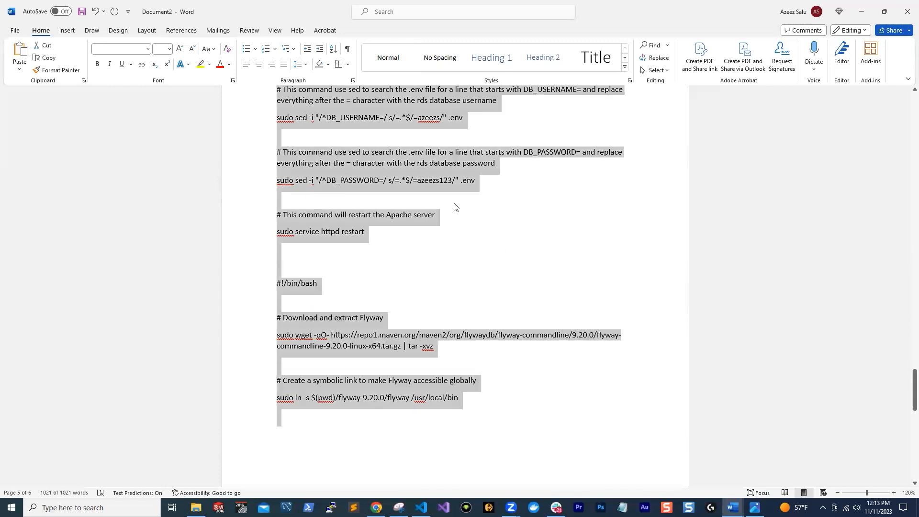
scroll(467, 186, "down", 8)
scroll(333, 247, "up", 8)
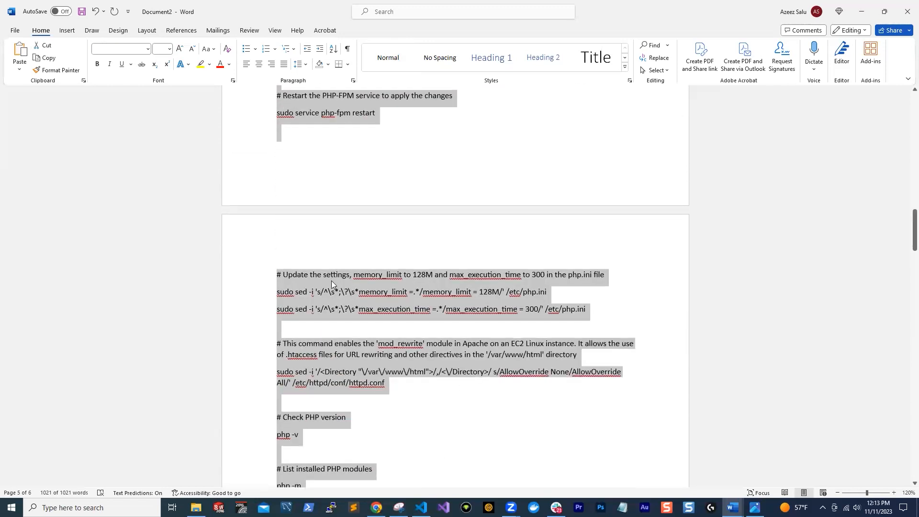
left_click(861, 12)
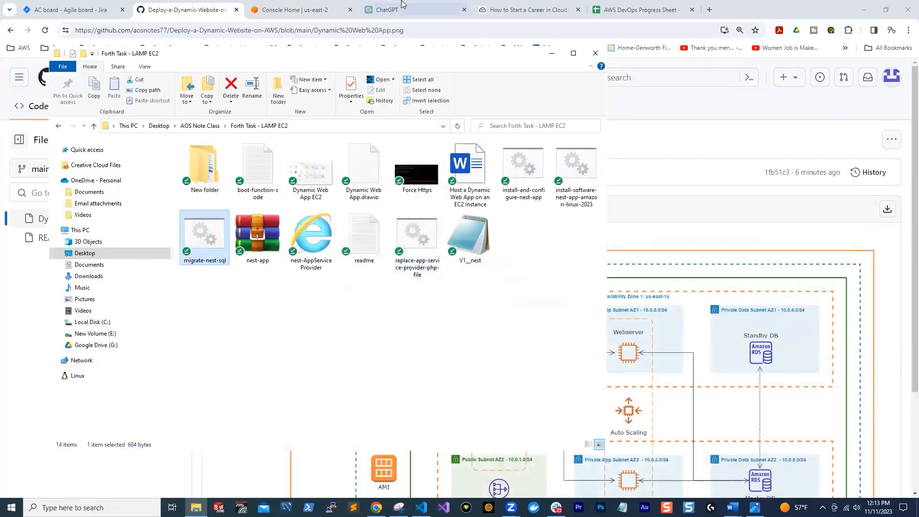
Switch to ChatGPT in the browser, start a new chat and submit the copied project prompt
left_click(395, 24)
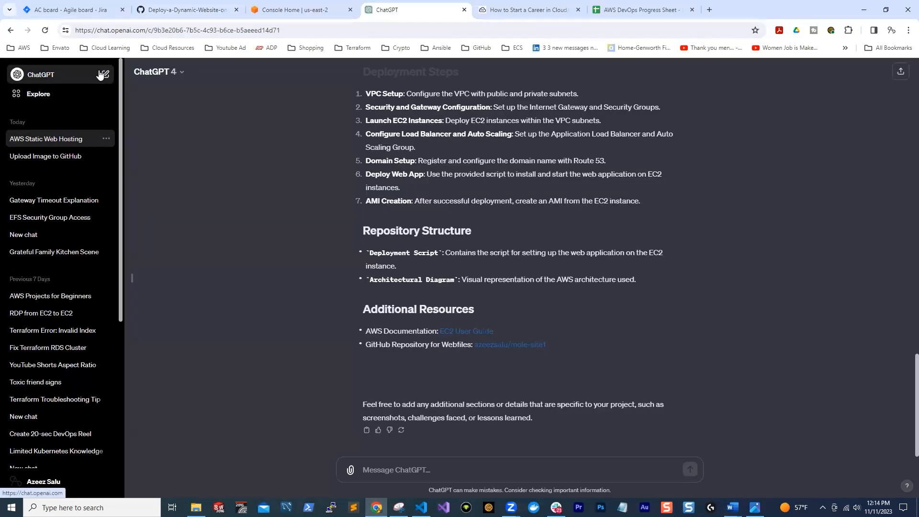
left_click(40, 75)
left_click(373, 468)
key("ctrl+v")
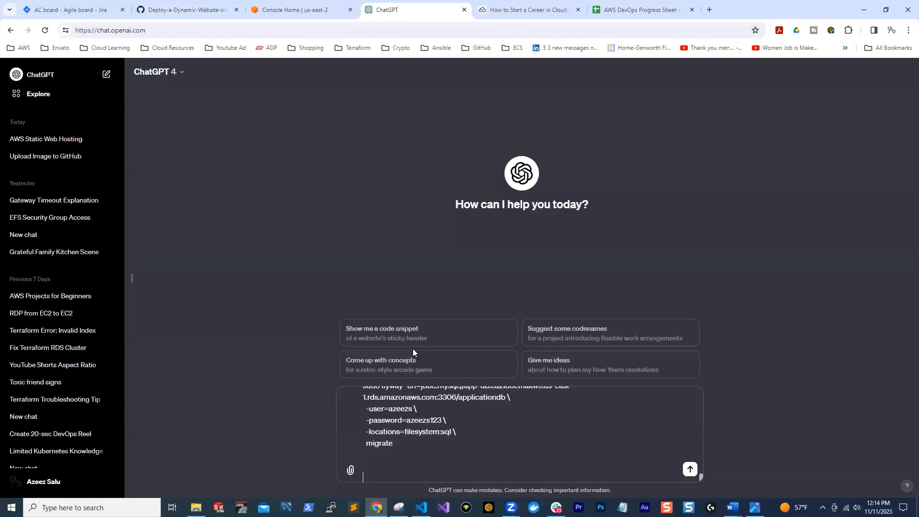
key("Return")
scroll(584, 292, "up", 5)
scroll(587, 291, "down", 10)
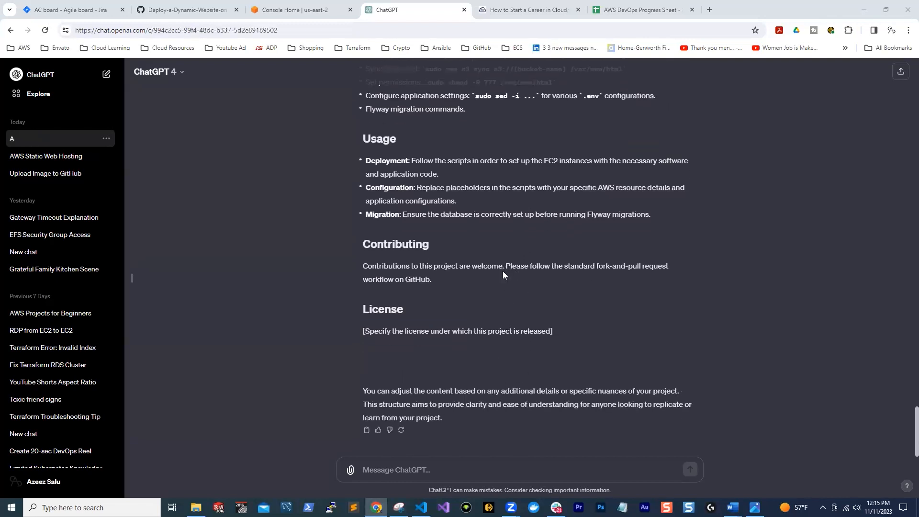
Review the generated README's architecture, deployment scripts, usage and license sections and copy the full response
scroll(502, 271, "up", 2)
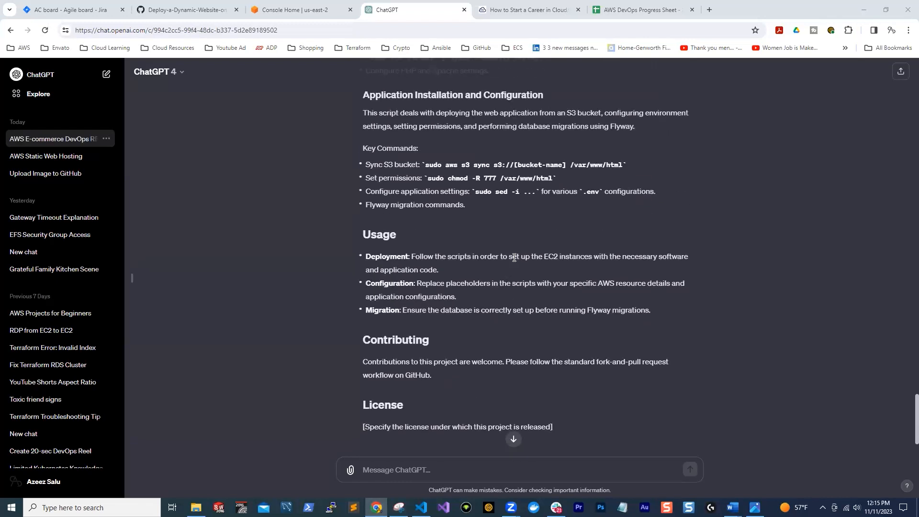
scroll(500, 226, "up", 1)
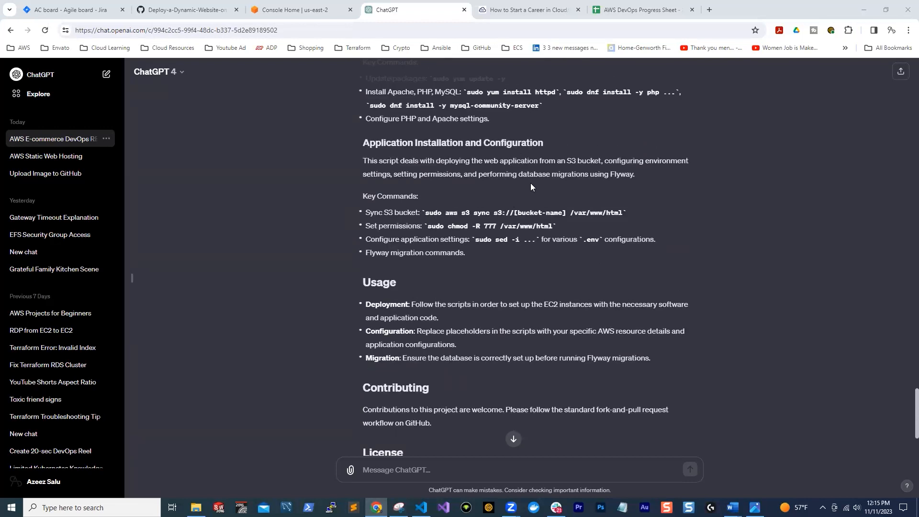
scroll(530, 187, "up", 3)
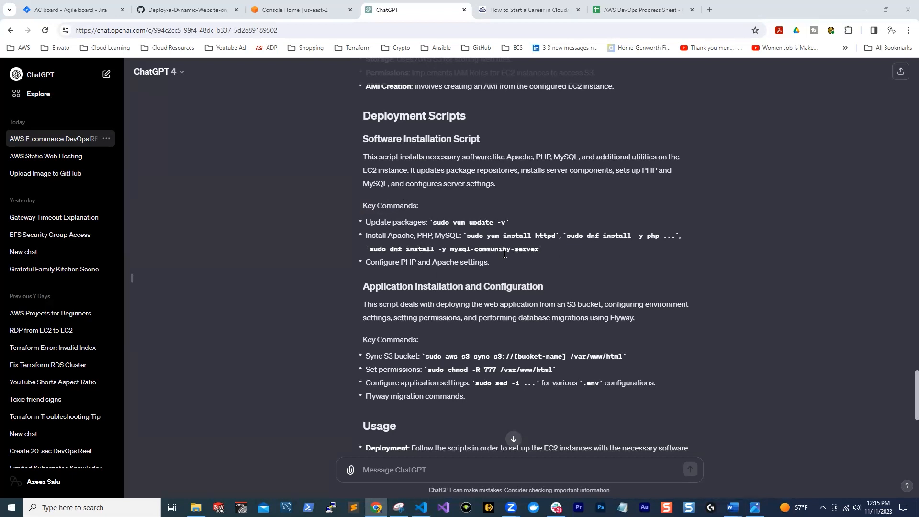
scroll(507, 253, "up", 3)
scroll(517, 263, "down", 9)
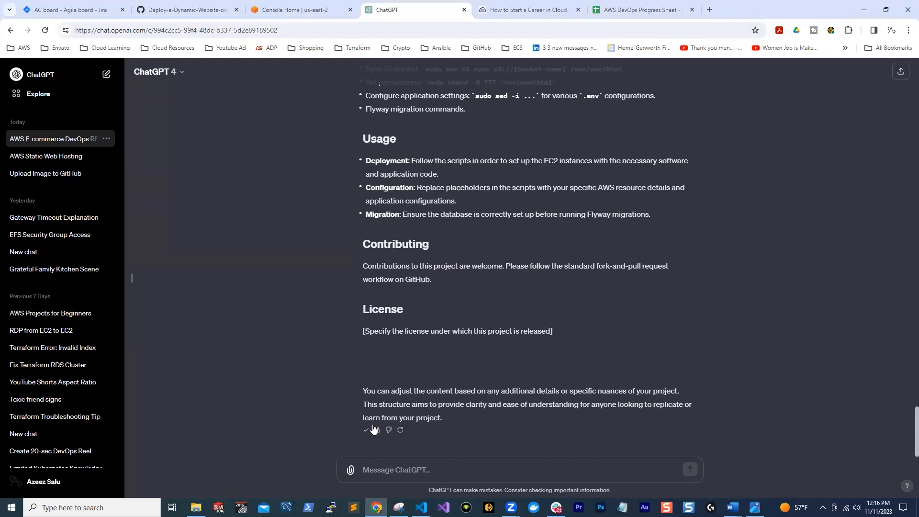
scroll(390, 178, "up", 10)
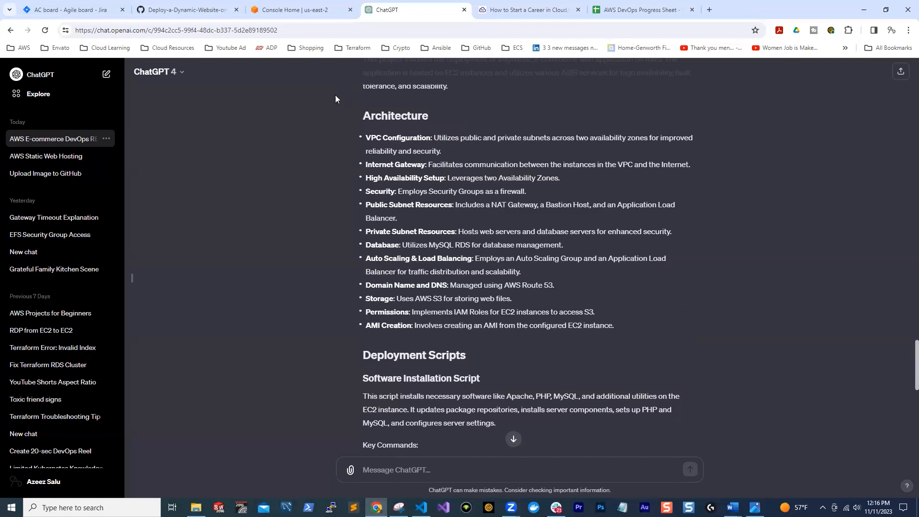
Open README.md for editing in the Deploy-a-Dynamic-Website-on-AWS repository on GitHub and replace its content with the copied ChatGPT response
left_click(206, 10)
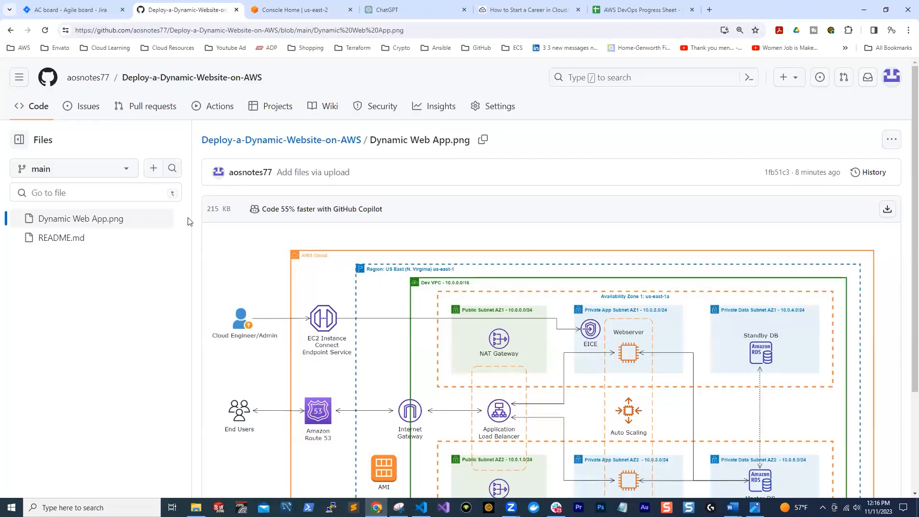
left_click(64, 241)
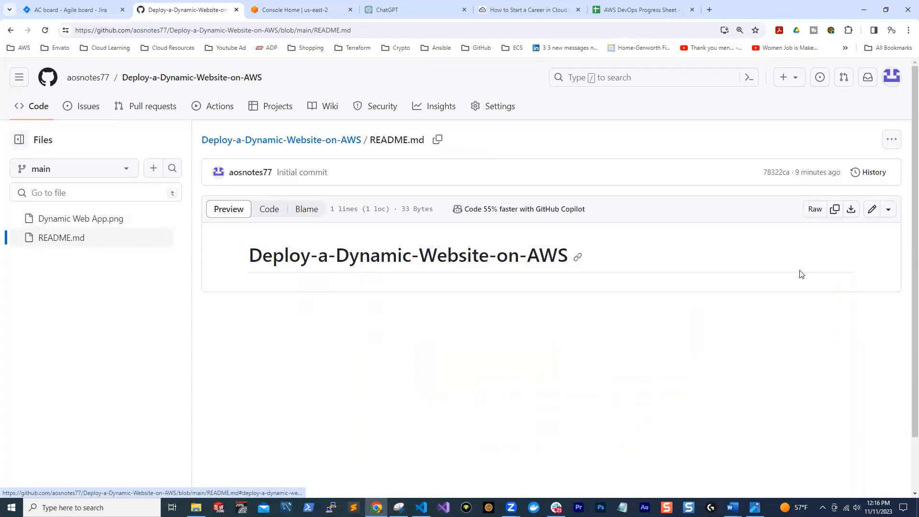
left_click(871, 209)
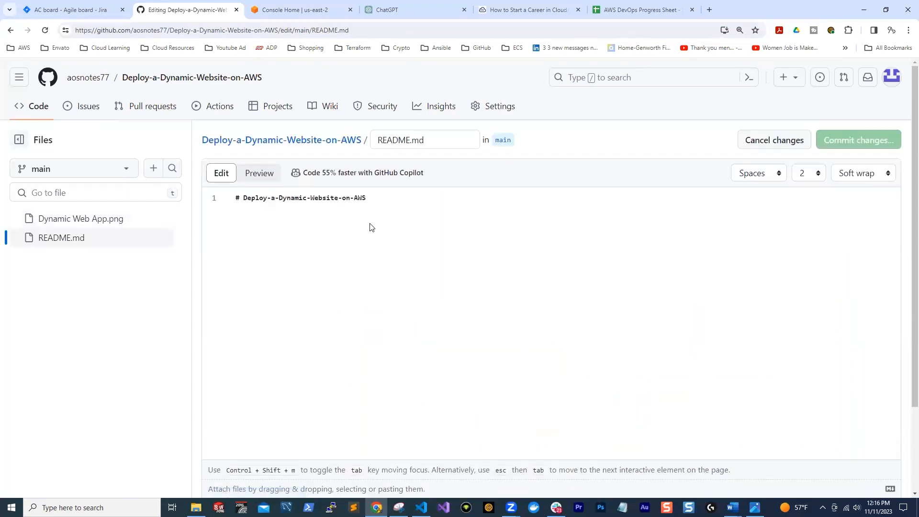
key("ctrl+a")
right_click(288, 202)
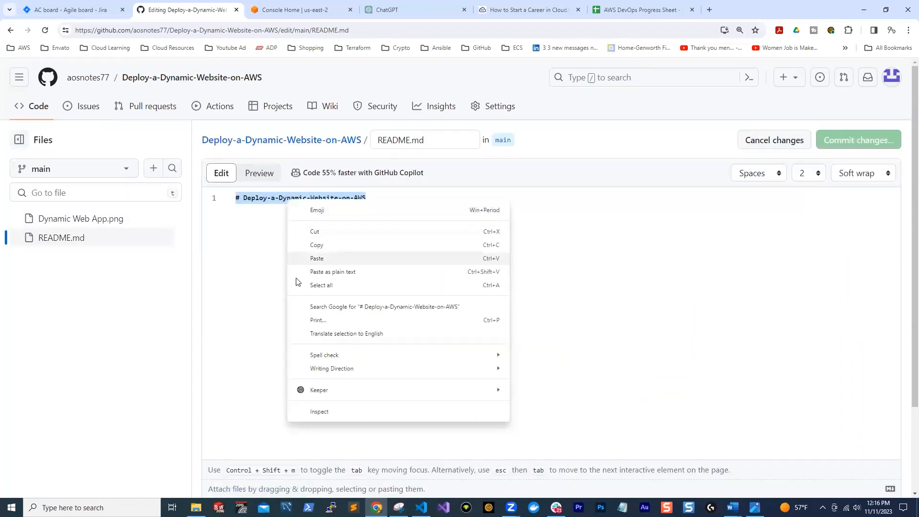
left_click(306, 258)
scroll(260, 246, "up", 1)
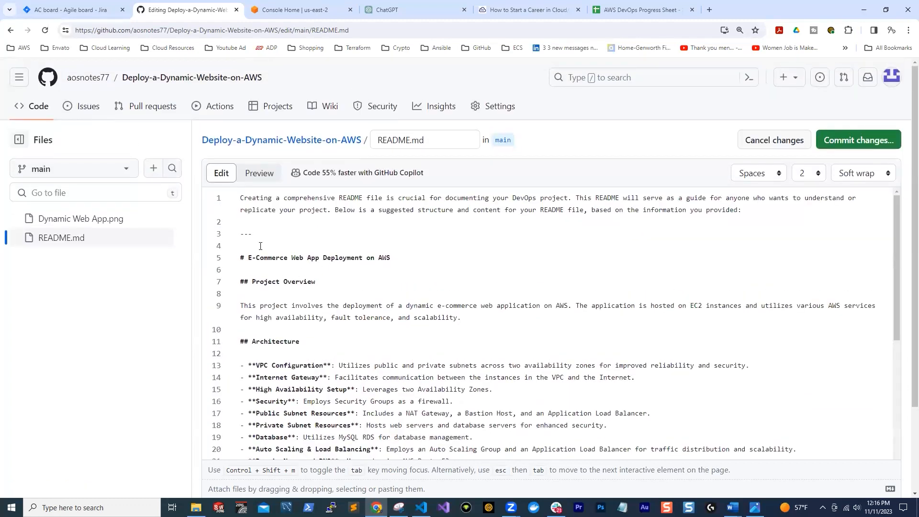
Delete the introductory text above the "# E-Commerce Web App Deployment on AWS" heading and the separator and closing note below the License section
left_click_drag(240, 258, 234, 199)
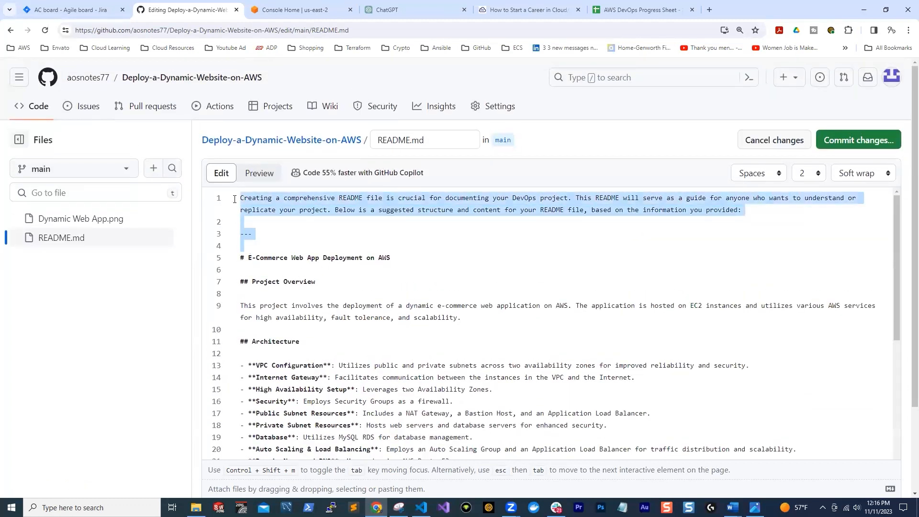
key("BackSpace")
scroll(403, 319, "down", 10)
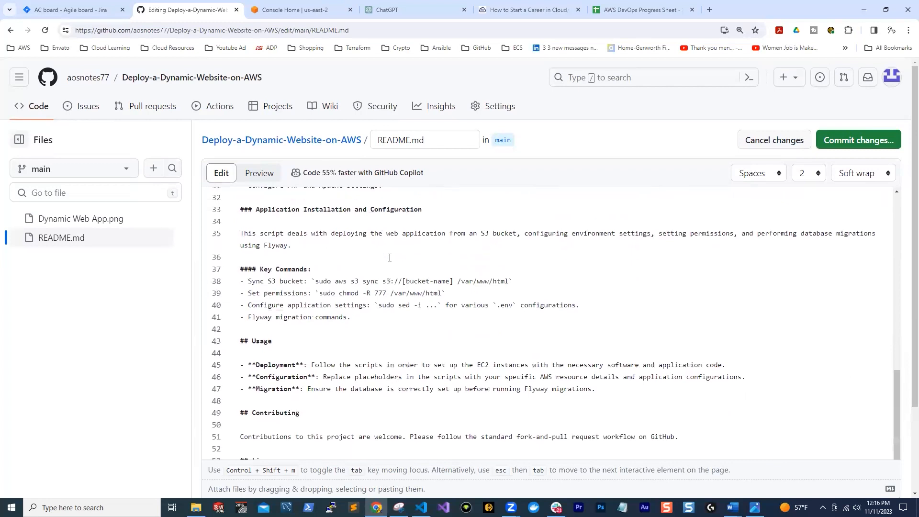
scroll(377, 367, "down", 2)
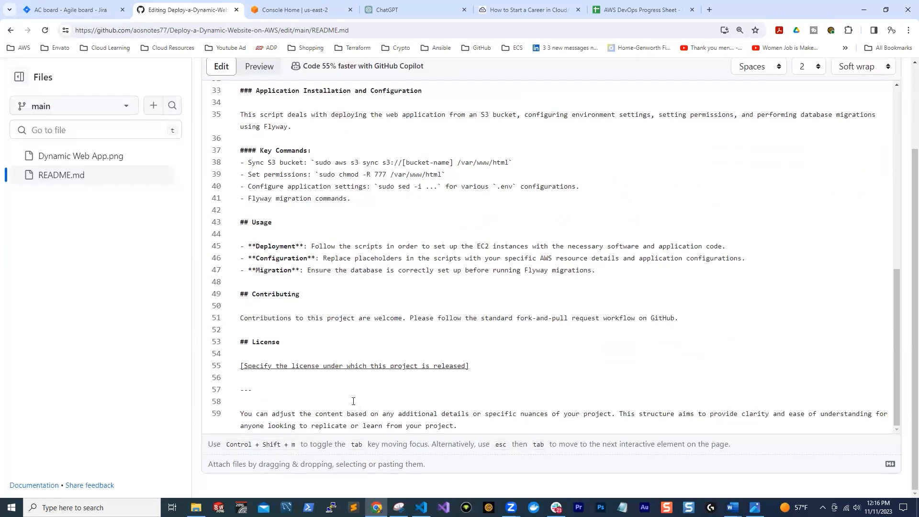
left_click_drag(466, 425, 236, 401)
scroll(622, 301, "up", 15)
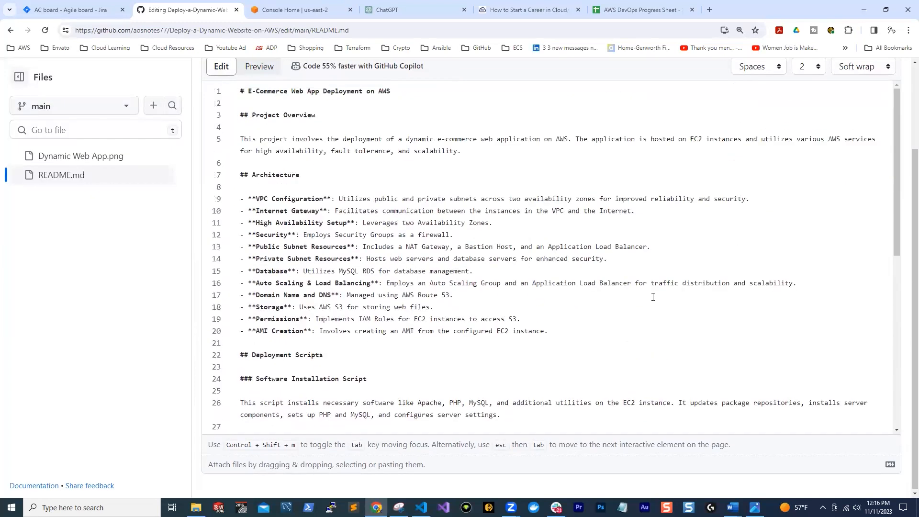
Commit the README.md changes and check the rendered page from the deployment scripts back up to the title
key("ctrl+s")
left_click(550, 407)
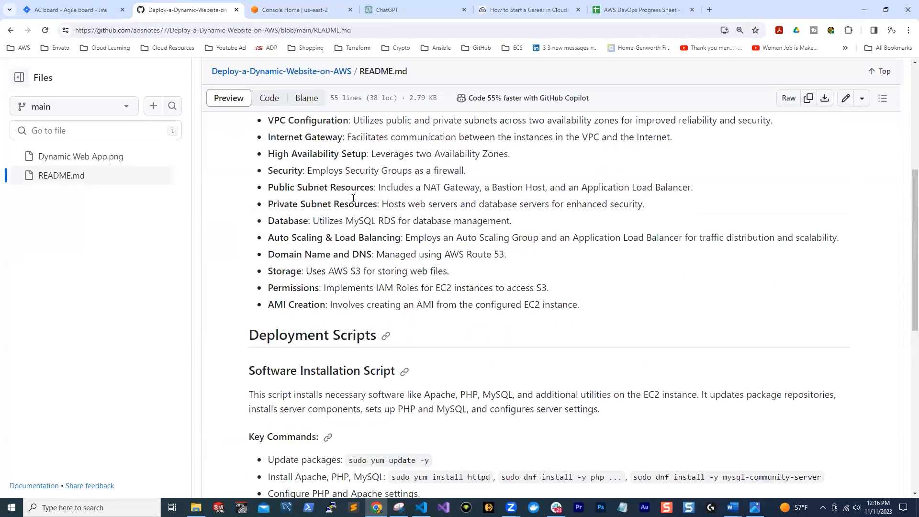
scroll(382, 301, "down", 6)
scroll(390, 306, "up", 10)
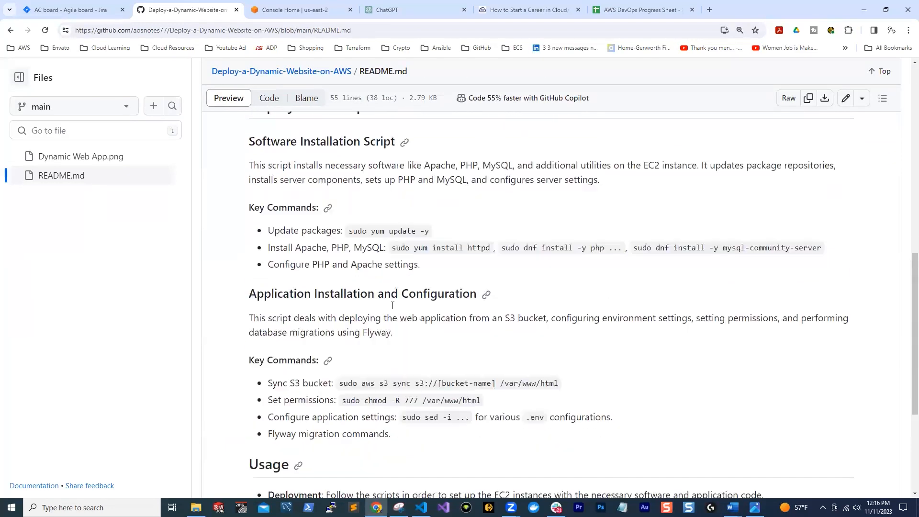
scroll(393, 312, "up", 1)
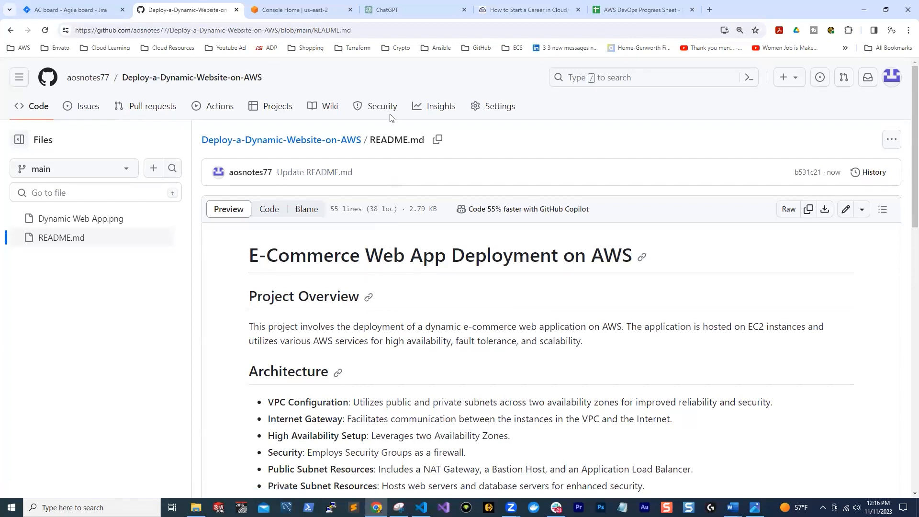
Copy the path of Dynamic Web App.png, switch to the Word document, complete the image line as ![Alt text](Dynamic Web App.png) and copy it
left_click(137, 221)
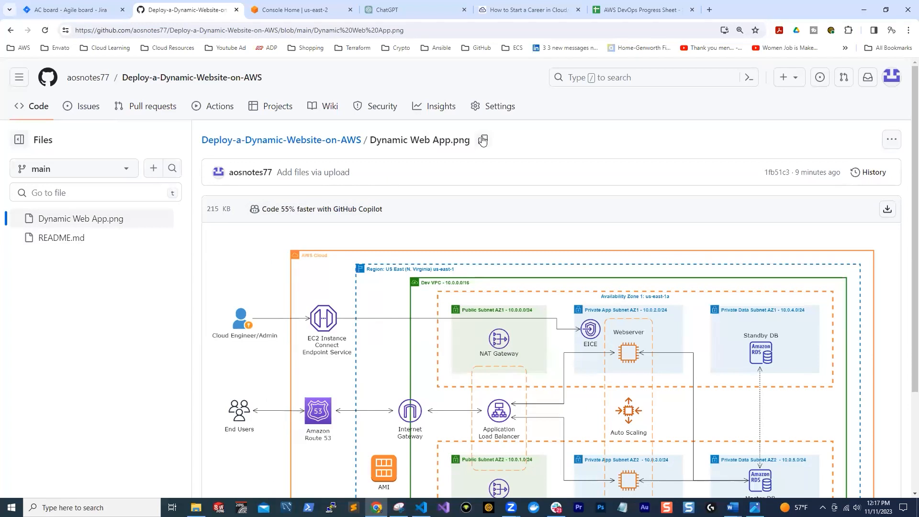
left_click(483, 141)
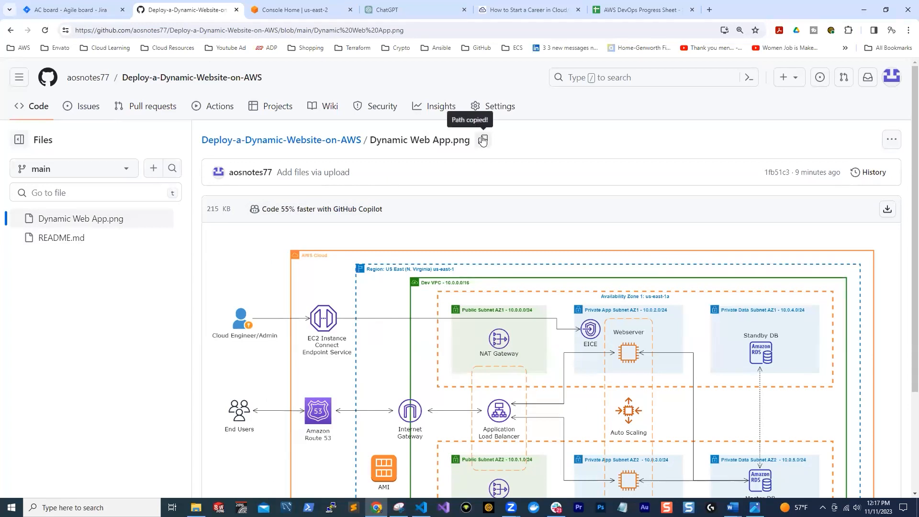
mouse_move(421, 508)
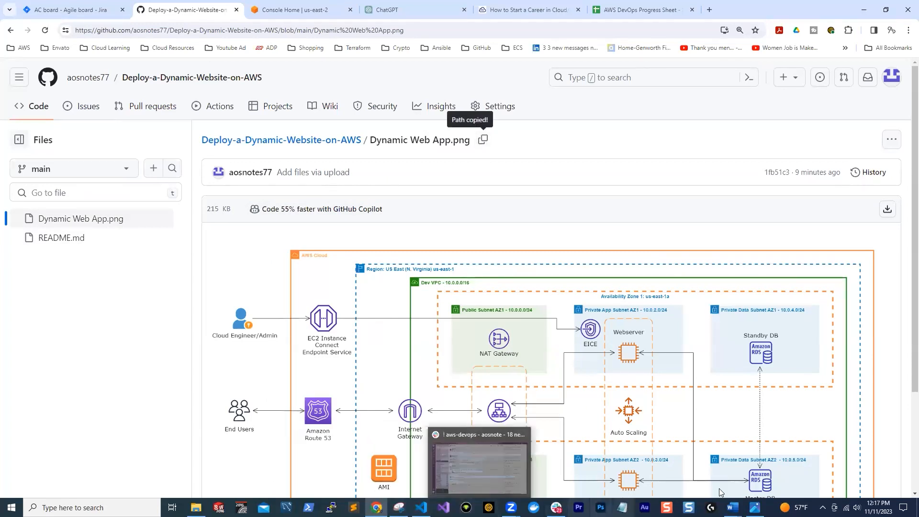
left_click(732, 507)
scroll(322, 197, "up", 10, "ctrl")
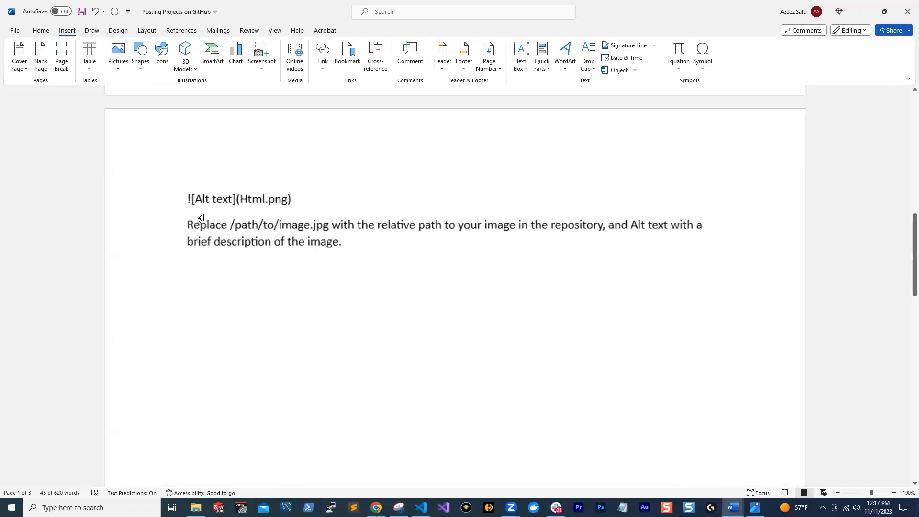
right_click(218, 204)
left_click(242, 281)
left_click_drag(341, 201, 109, 191)
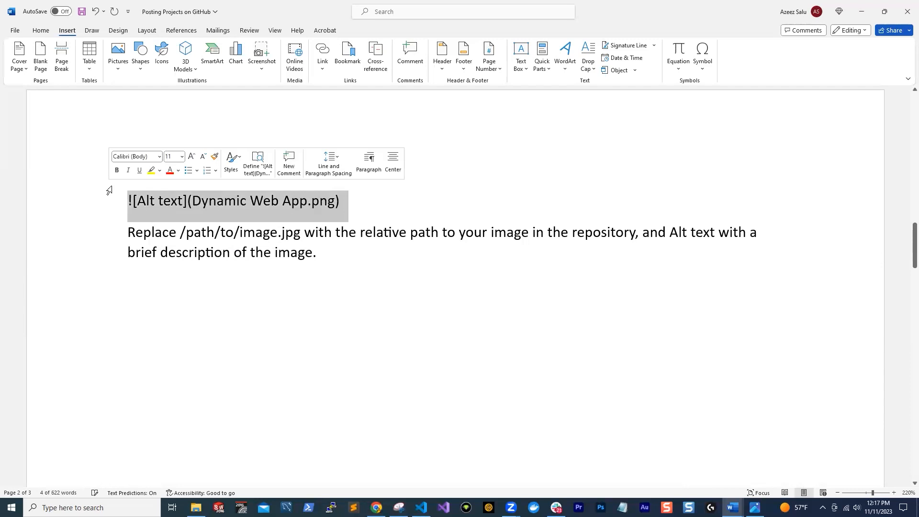
Switch back to GitHub, open README.md for editing and insert the line ![Alt text](Dynamic Web App.png) above the title heading
key("alt+Tab")
left_click(63, 242)
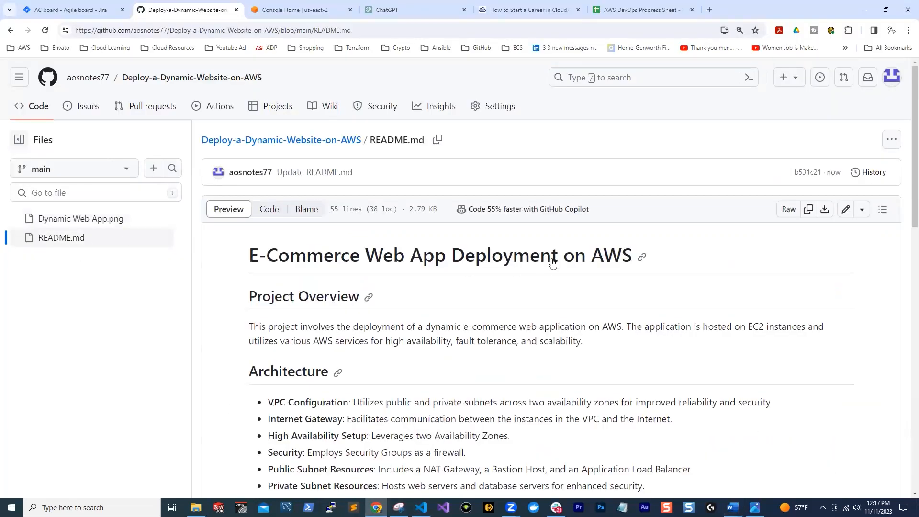
left_click(845, 211)
key("Return")
key("Return")
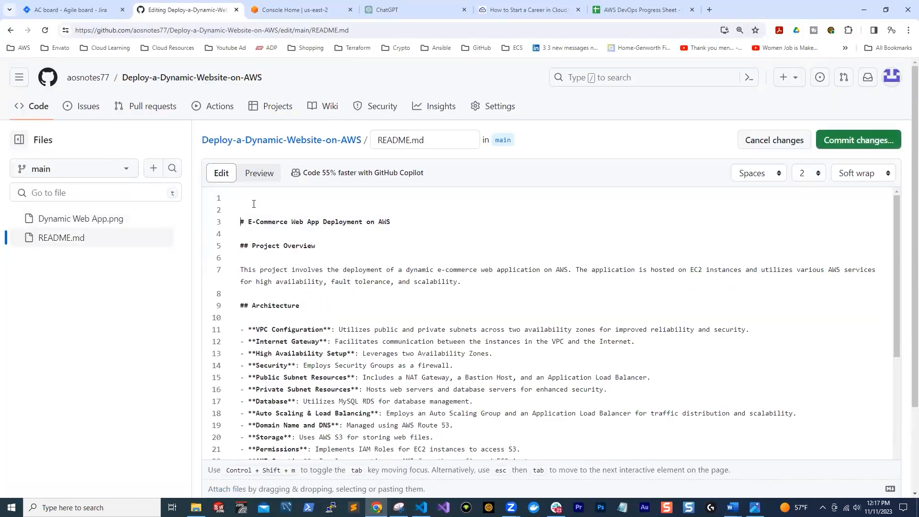
key("ctrl+v")
Commit the README.md changes, reload the rendered page and recheck the image line's source without editing it
left_click(843, 140)
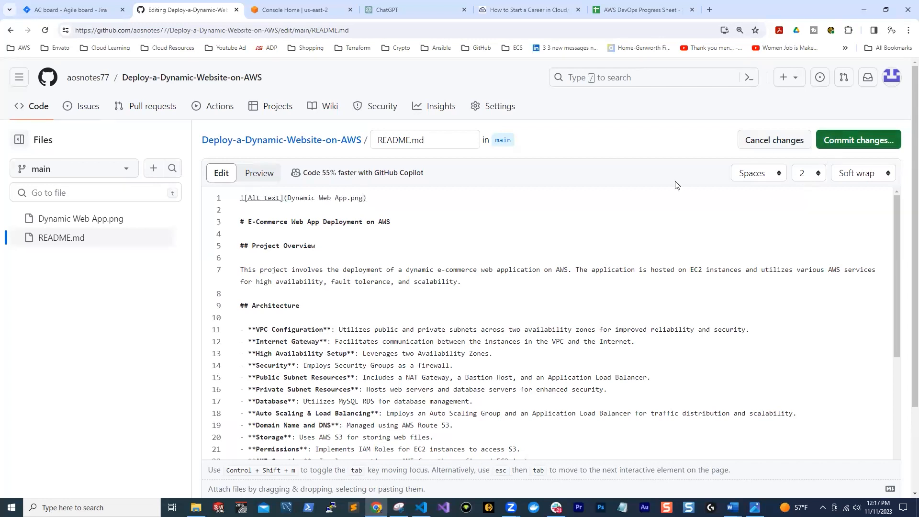
left_click(555, 406)
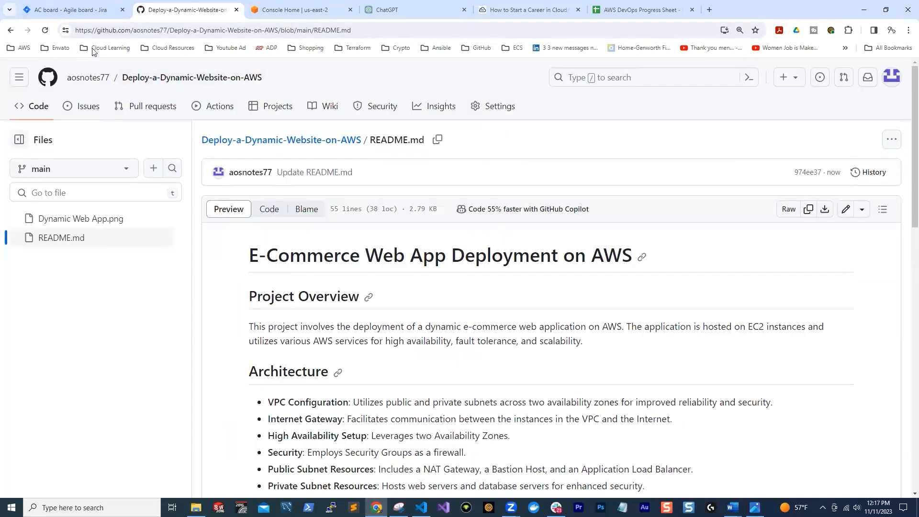
left_click(46, 32)
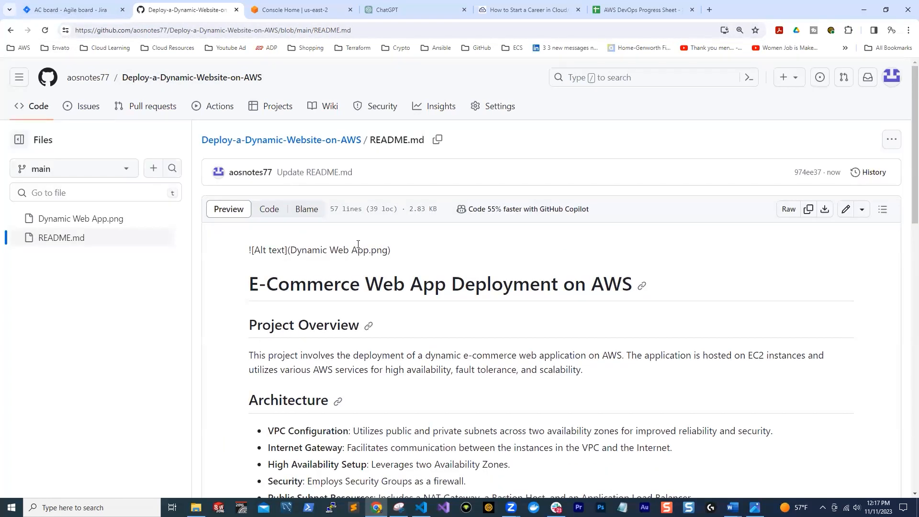
left_click(846, 211)
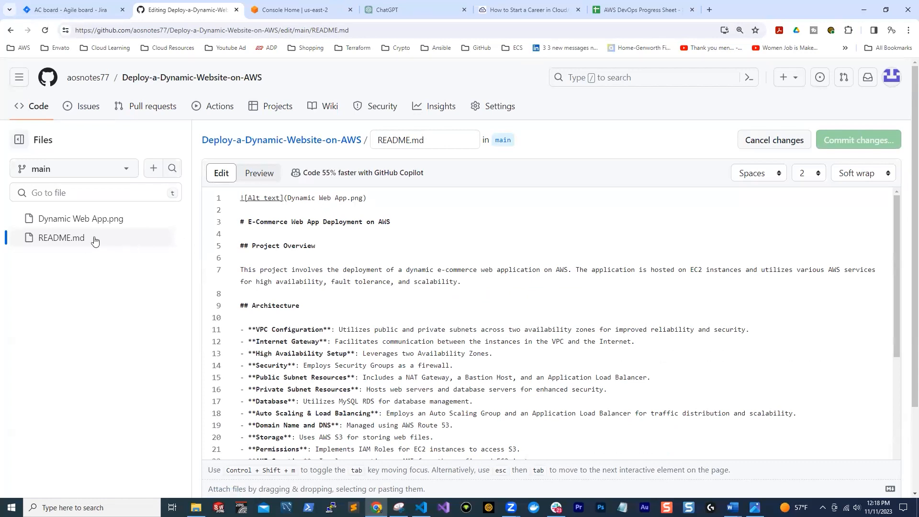
left_click(758, 144)
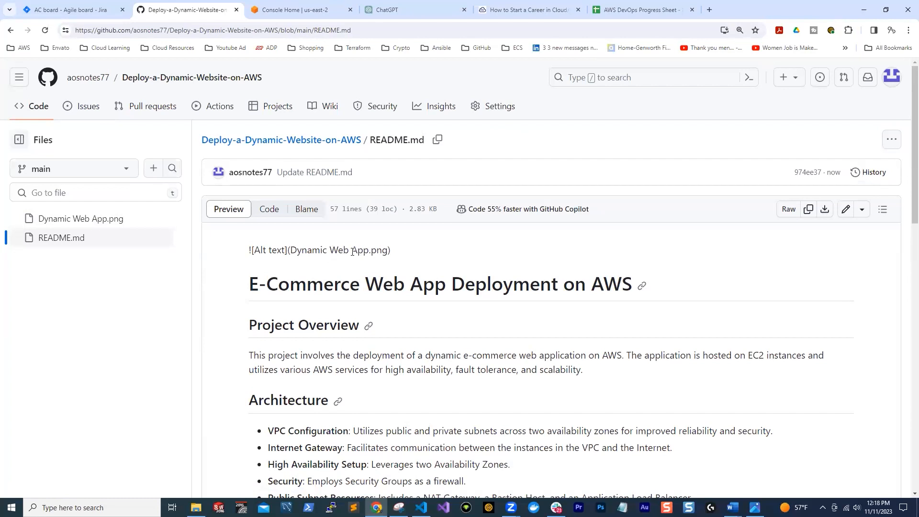
Open Dynamic Web App.png in the repository and start deleting the file
left_click(79, 219)
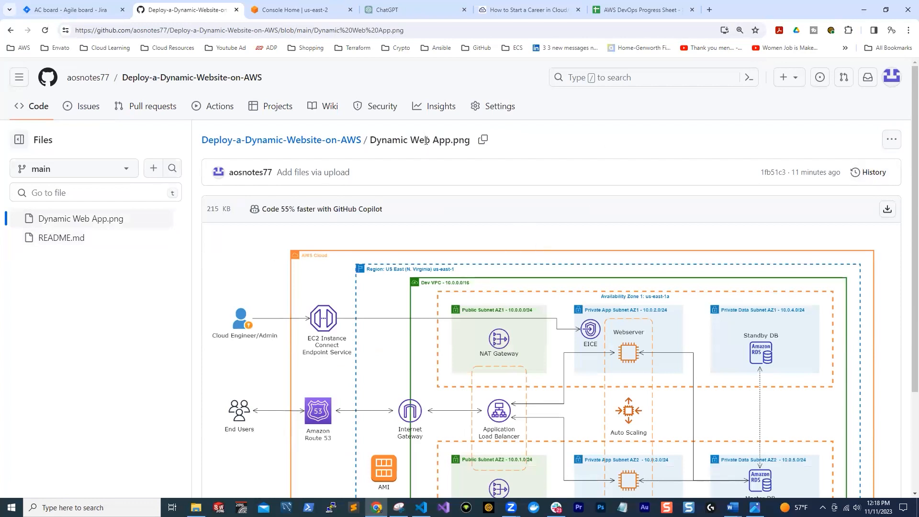
left_click(494, 107)
key("alt+Left")
left_click(891, 142)
left_click(890, 147)
scroll(704, 247, "down", 3)
scroll(706, 246, "up", 3)
left_click(891, 140)
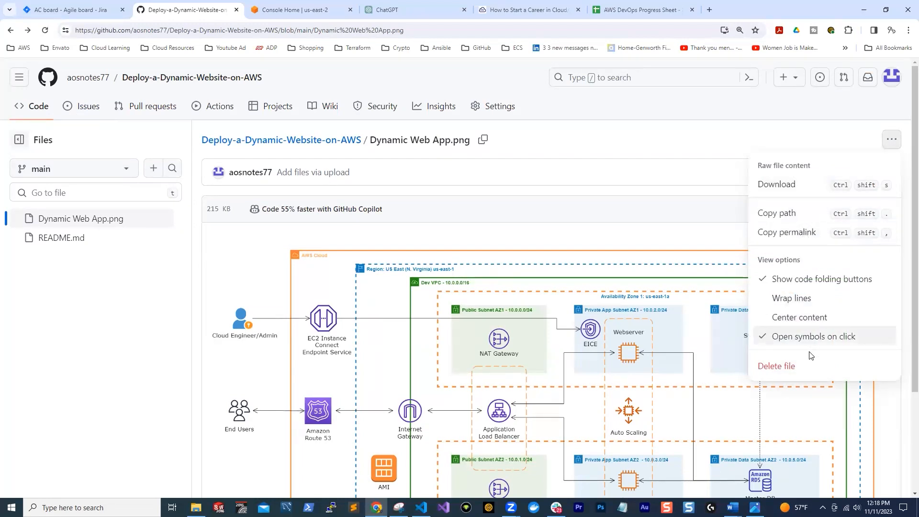
left_click(793, 367)
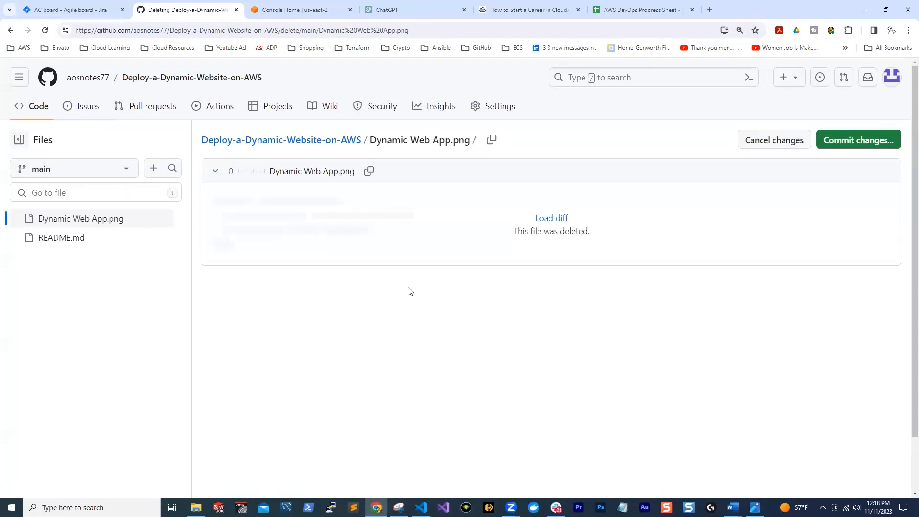
In the Downloads folder in File Explorer, rename the Dynamic Web App image to Dynamic
left_click(196, 508)
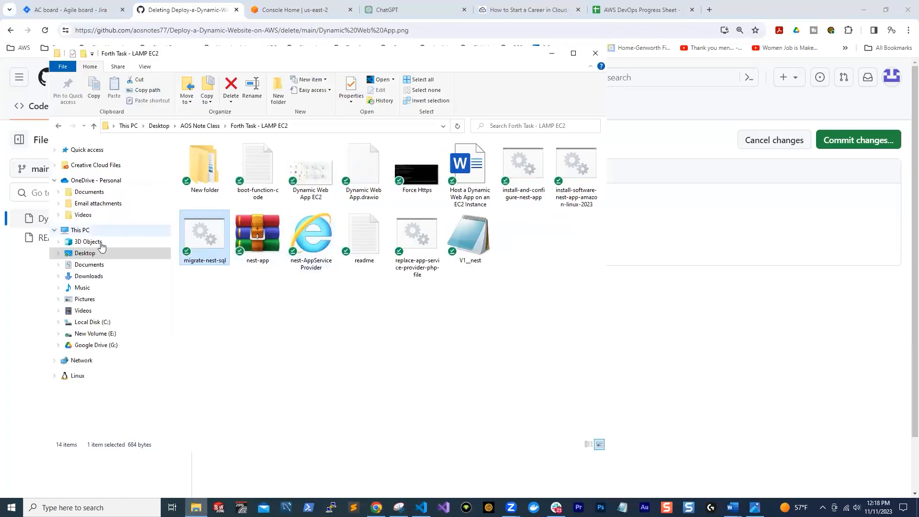
left_click(89, 276)
left_click(302, 211)
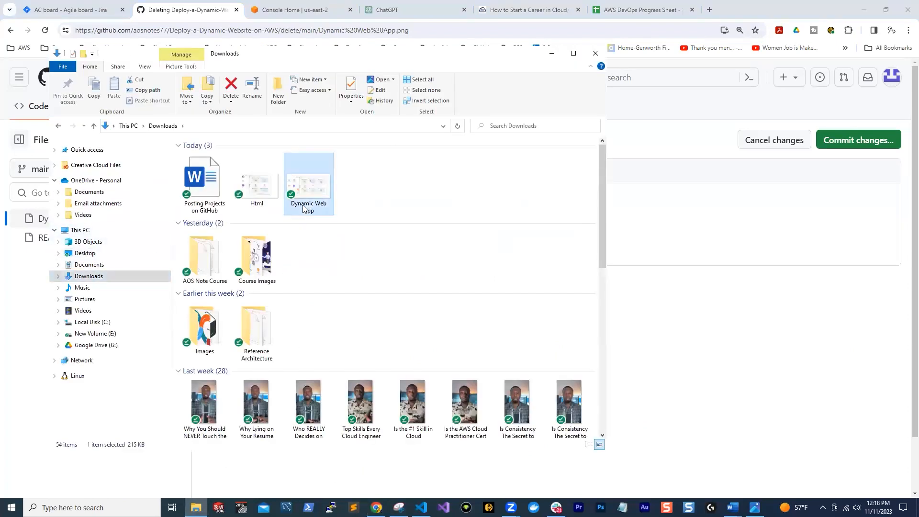
left_click(314, 204)
left_click(333, 204)
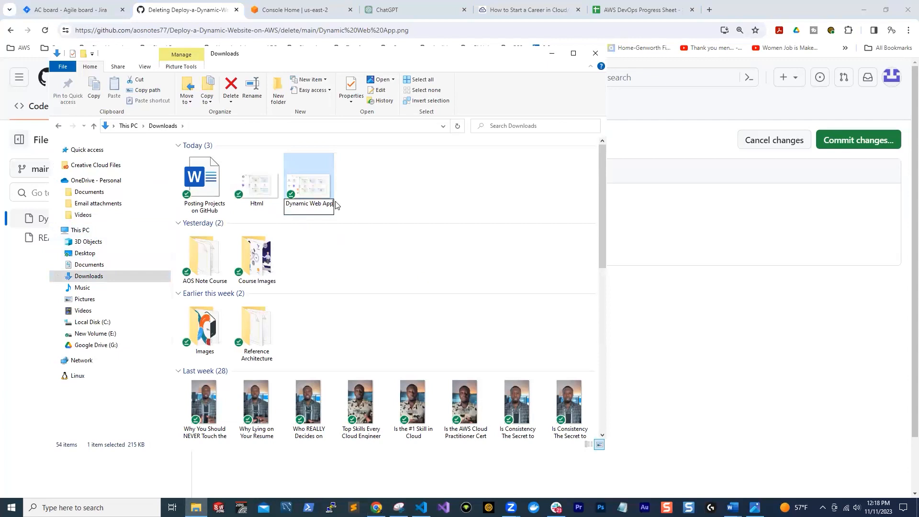
key("BackSpace")
key("BackSpace")
key("BackSpace")
key("BackSpace")
key("BackSpace")
key("BackSpace")
key("BackSpace")
key("BackSpace")
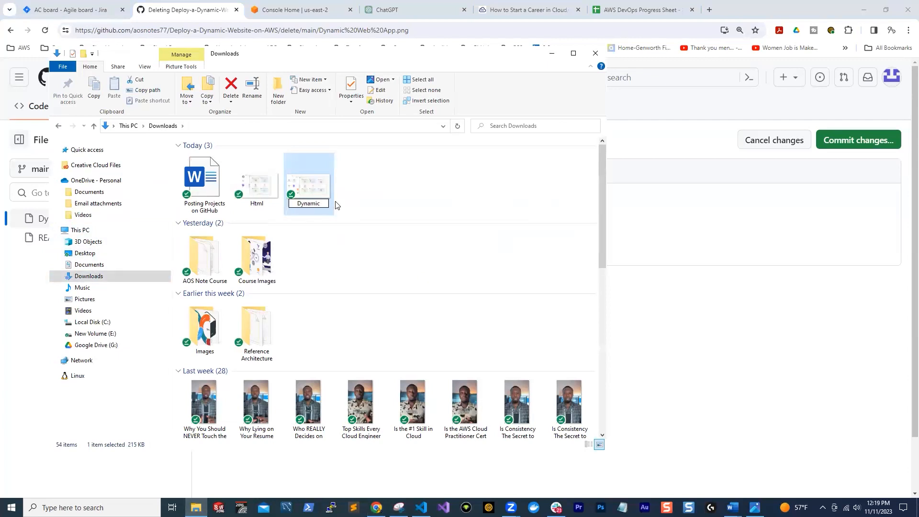
left_click(433, 194)
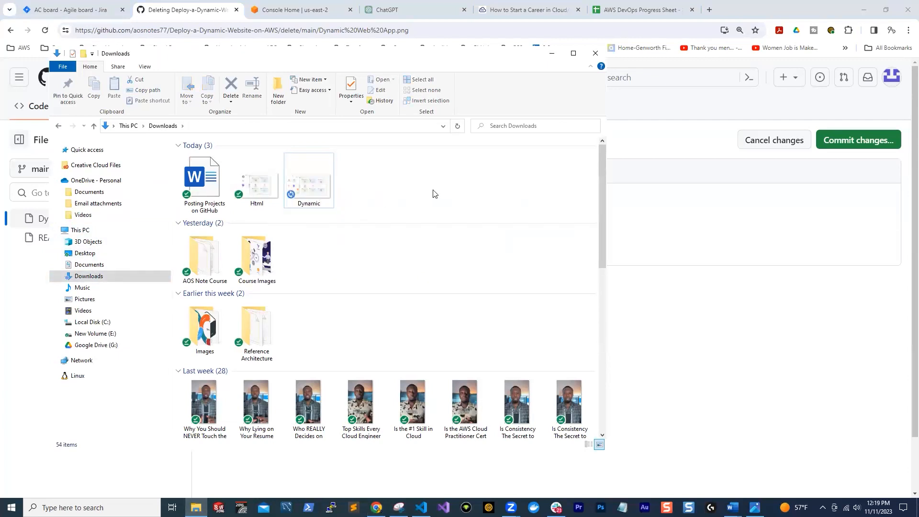
Replace the deleted diagram with an uploaded Dynamic.png committed directly to the main branch on GitHub, and copy the new file's path
left_click(869, 186)
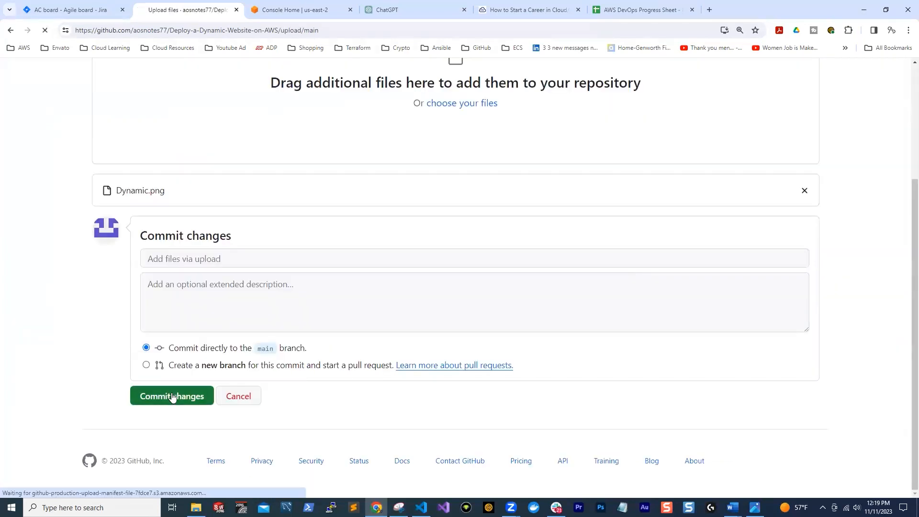
left_click(172, 394)
left_click(144, 247)
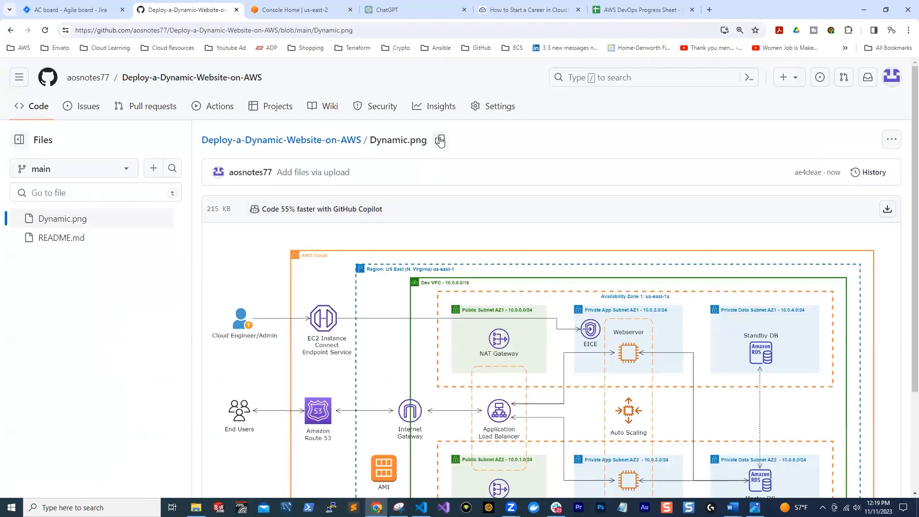
left_click(440, 140)
Replace the image path in the first line of README.md with Dynamic.png and commit the change
left_click(60, 238)
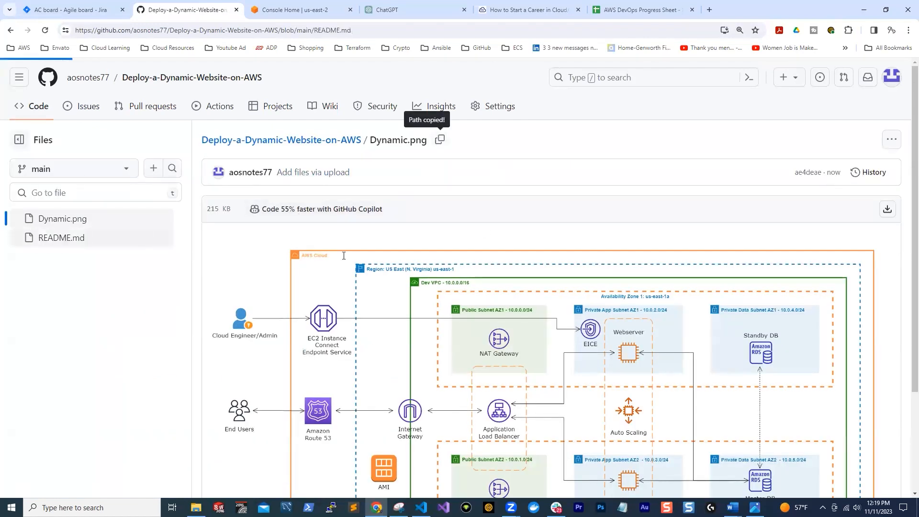
left_click(845, 211)
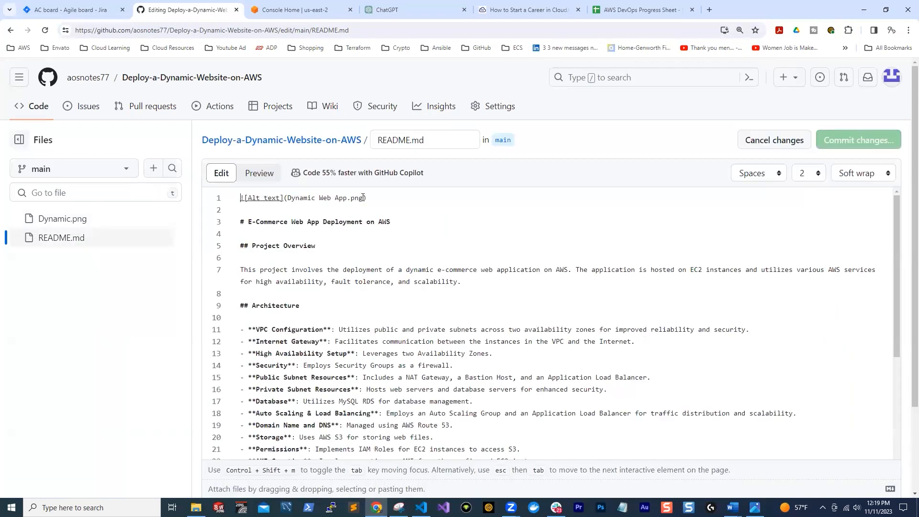
key("shift+Left")
key("shift+Left")
key("shift+Left")
key("shift+Left")
key("shift+Left")
key("shift+Left")
key("shift+Left")
key("shift+Left")
key("shift+Left")
key("shift+Left")
key("shift+Left")
key("shift+Left")
key("shift+Left")
key("shift+Left")
key("shift+Left")
key("shift+Left")
key("shift+Left")
key("shift+Left")
key("shift+Left")
key("ctrl+v")
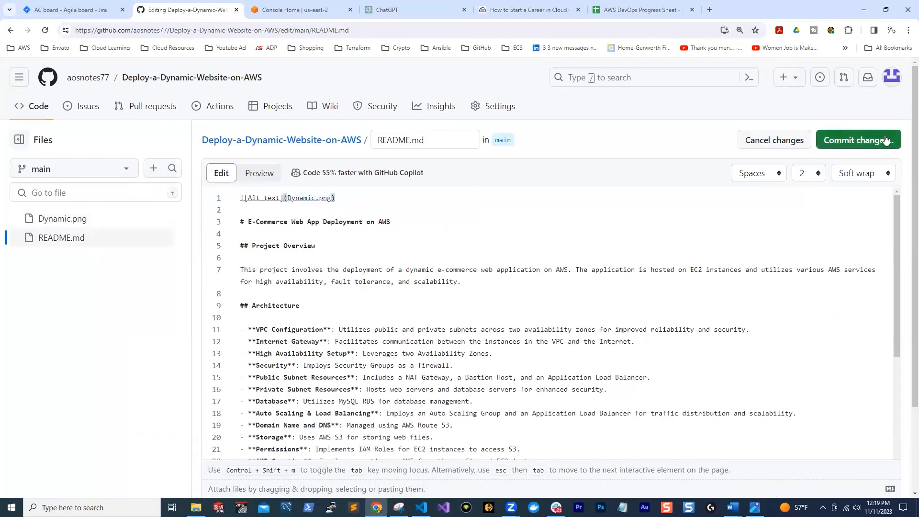
left_click(872, 145)
key("Return")
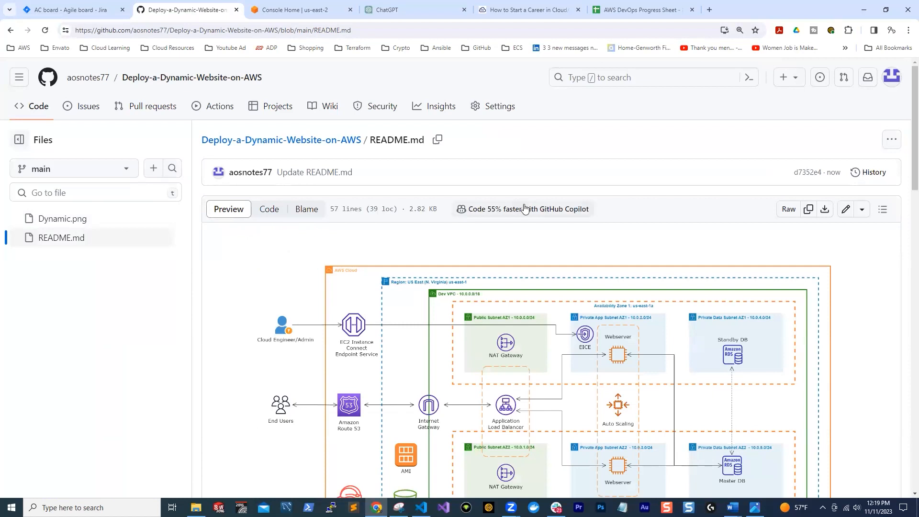
Review the rendered README.md from the embedded architecture diagram through the overview, architecture and deployment scripts sections, and return to the beginning
scroll(529, 208, "down", 3)
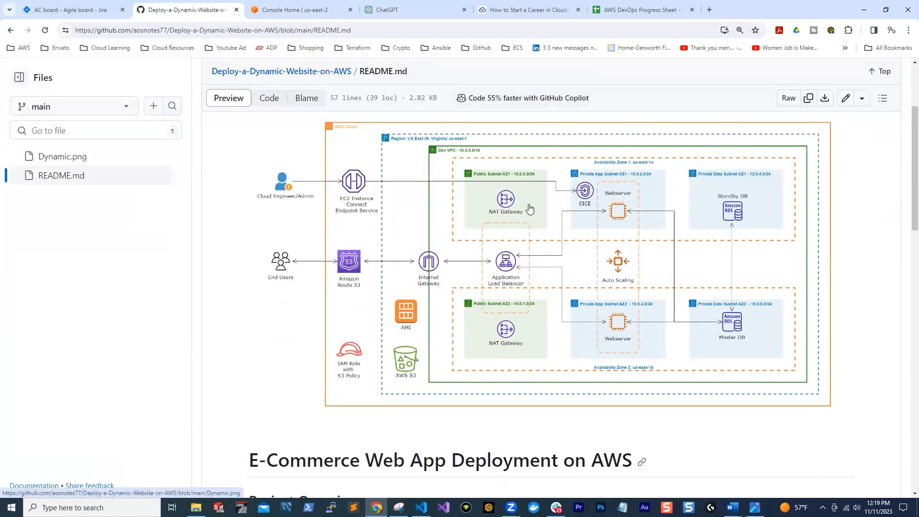
scroll(529, 208, "down", 3)
scroll(530, 277, "up", 5)
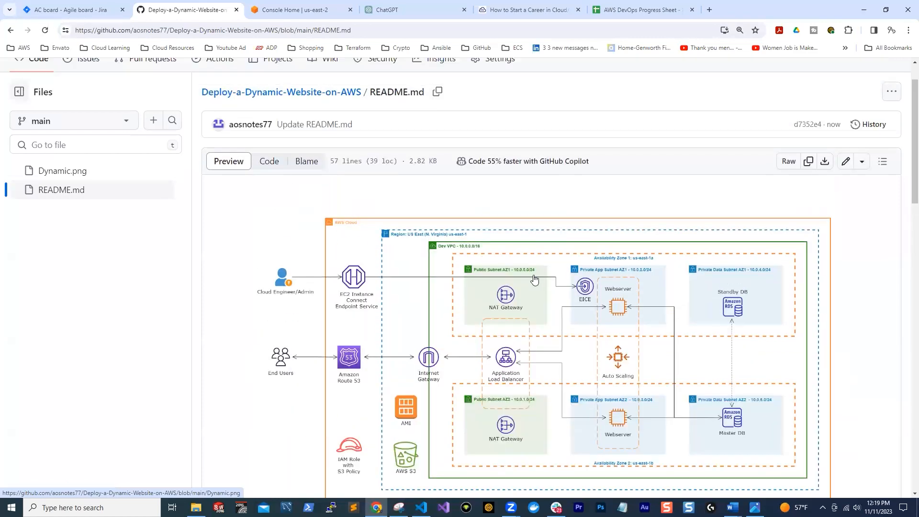
scroll(595, 239, "down", 5)
scroll(595, 239, "down", 6)
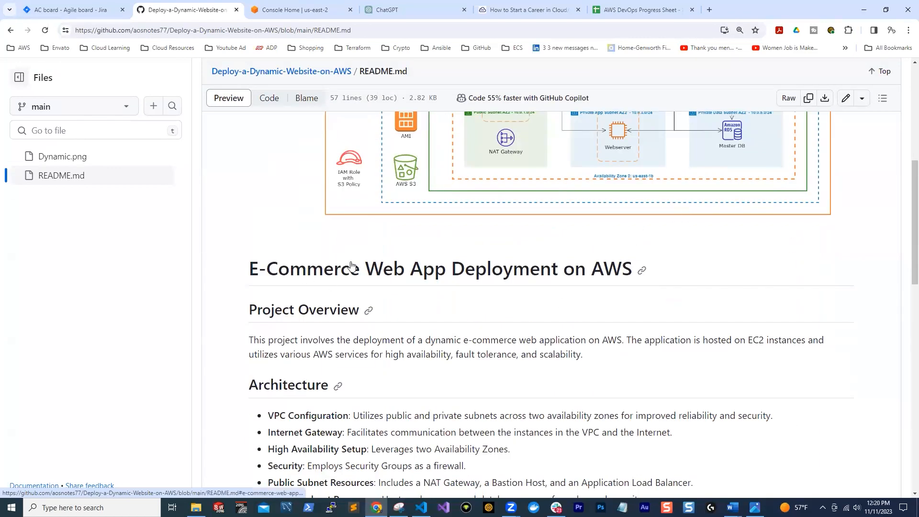
scroll(334, 190, "down", 8)
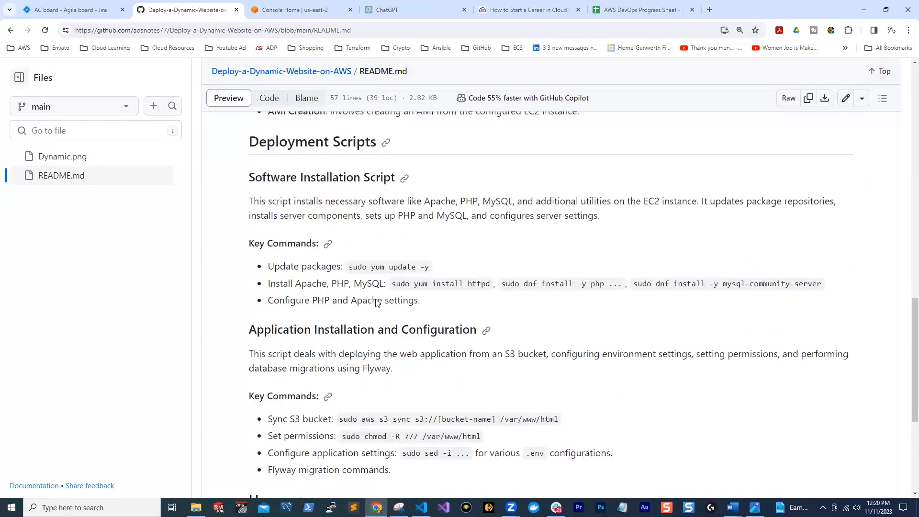
scroll(401, 265, "up", 3)
scroll(401, 265, "up", 5)
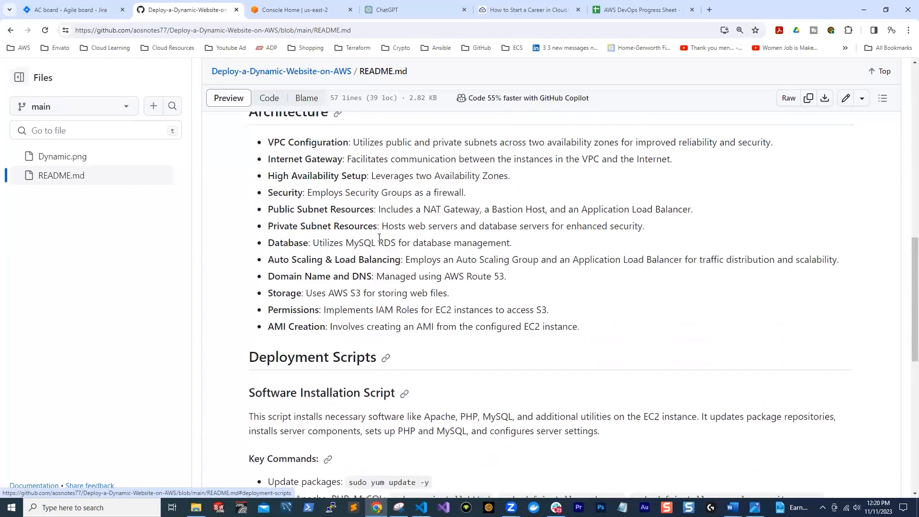
scroll(478, 351, "down", 2)
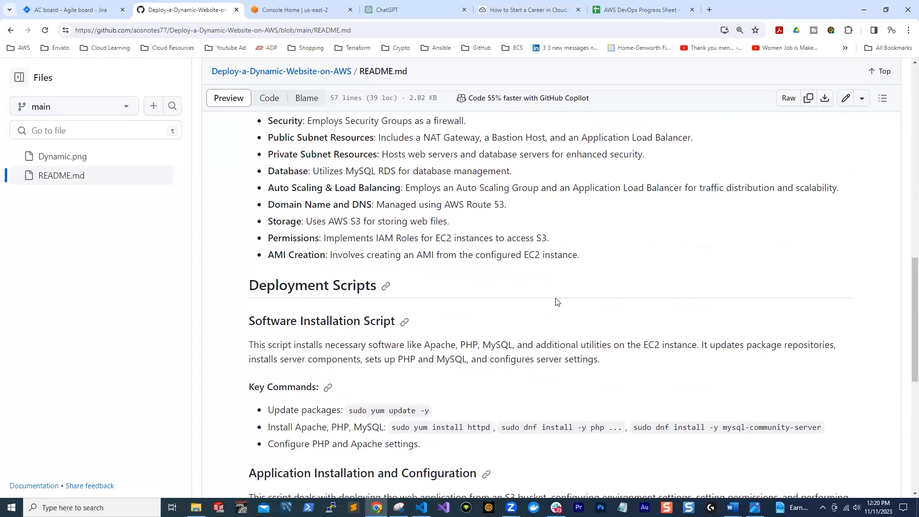
scroll(541, 313, "up", 10)
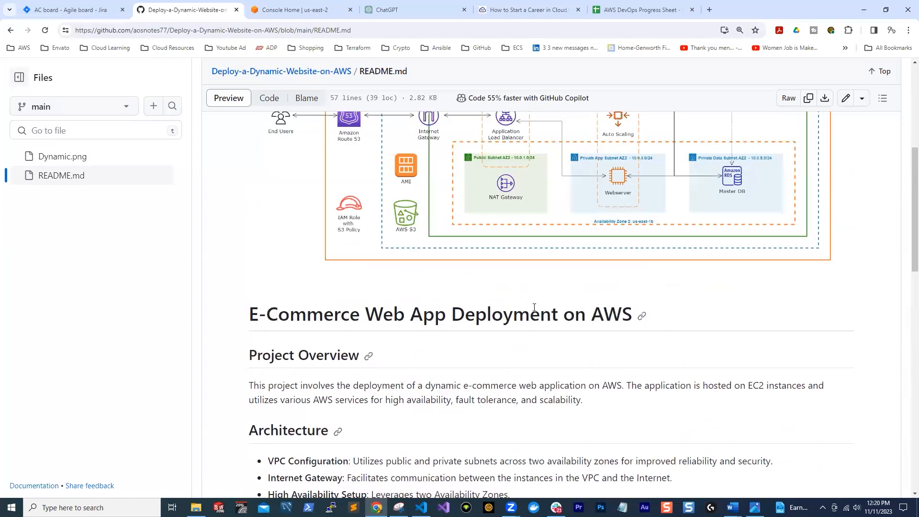
scroll(534, 305, "down", 2)
scroll(535, 305, "up", 5)
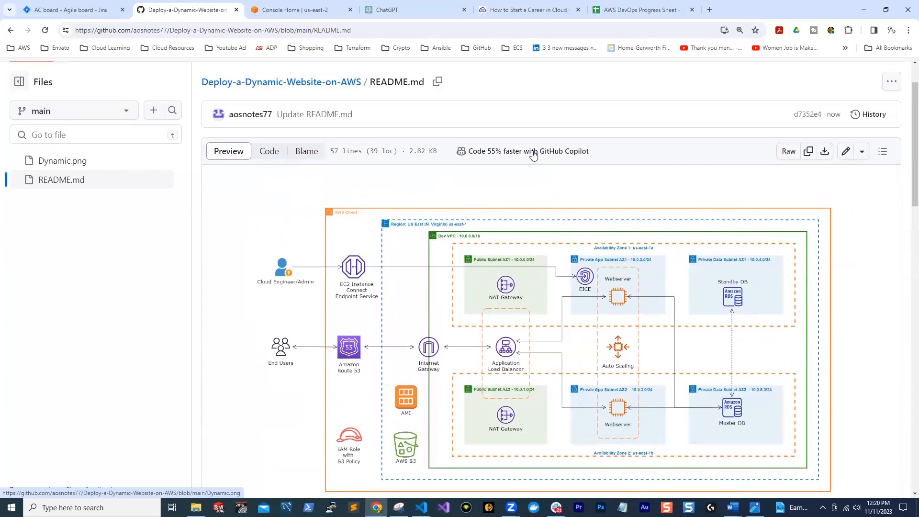
scroll(48, 162, "up", 1)
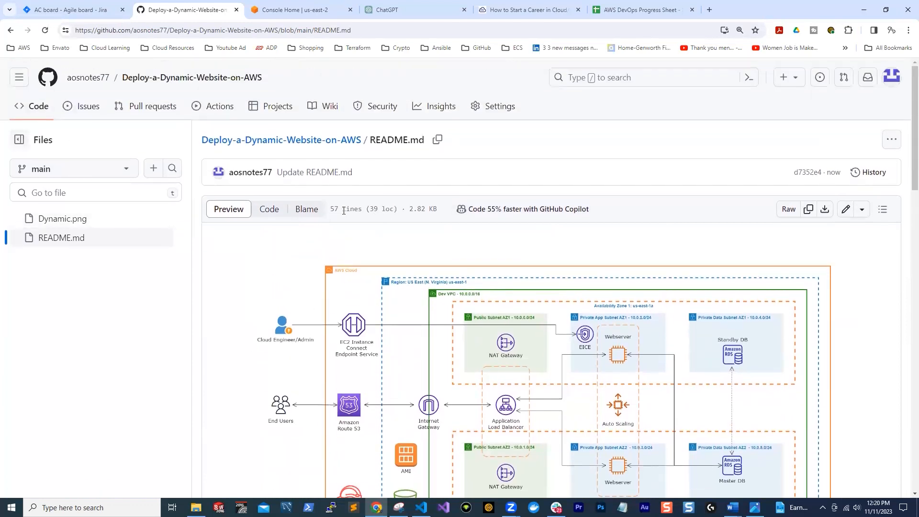
Open README.md of the Deploy-a-Static-Website-on-AWS repository for editing
mouse_move(88, 77)
left_click(48, 77)
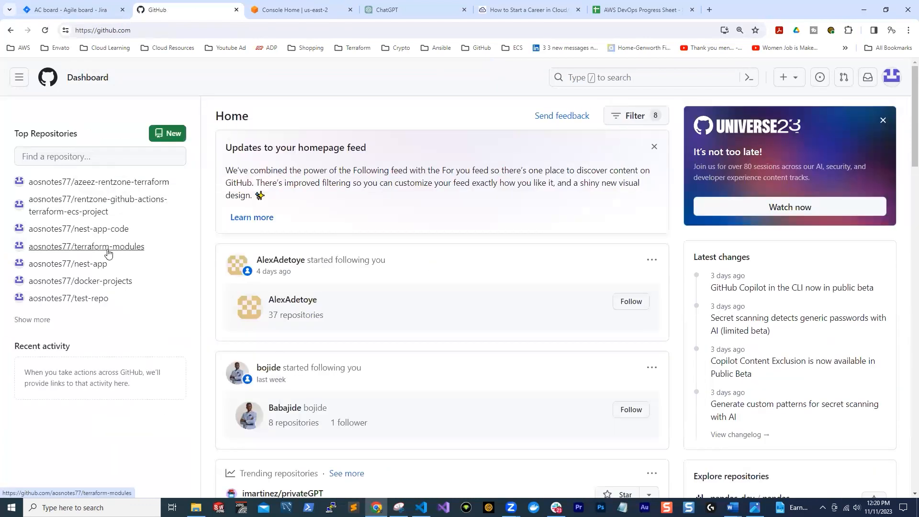
left_click(98, 214)
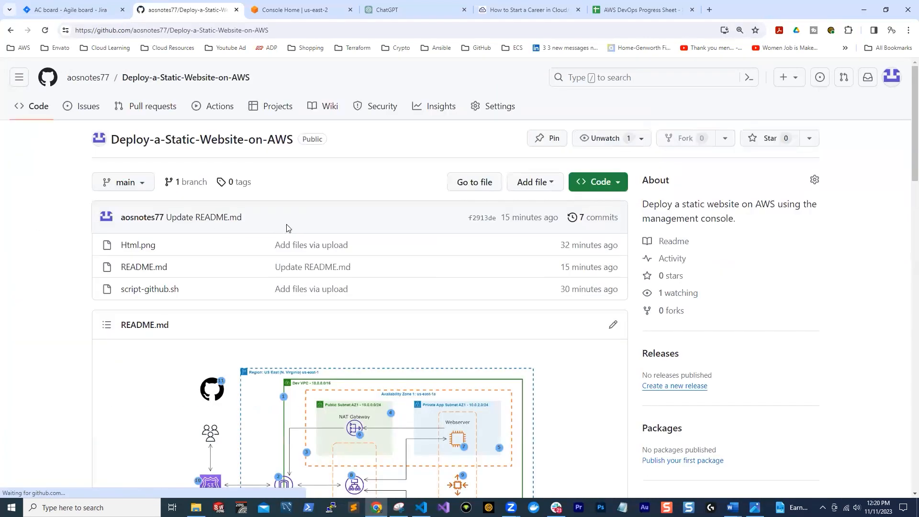
scroll(310, 232, "down", 4)
scroll(310, 236, "up", 4)
left_click(138, 266)
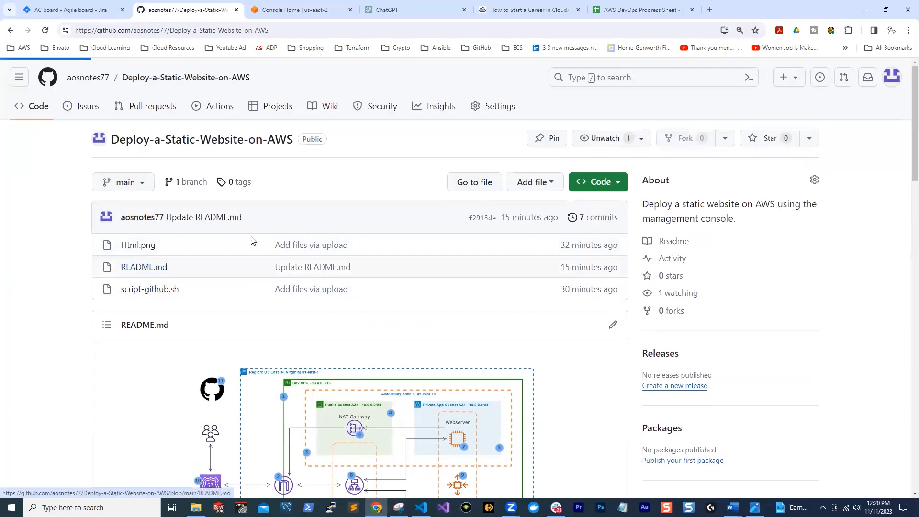
scroll(706, 251, "down", 5)
scroll(706, 251, "up", 3)
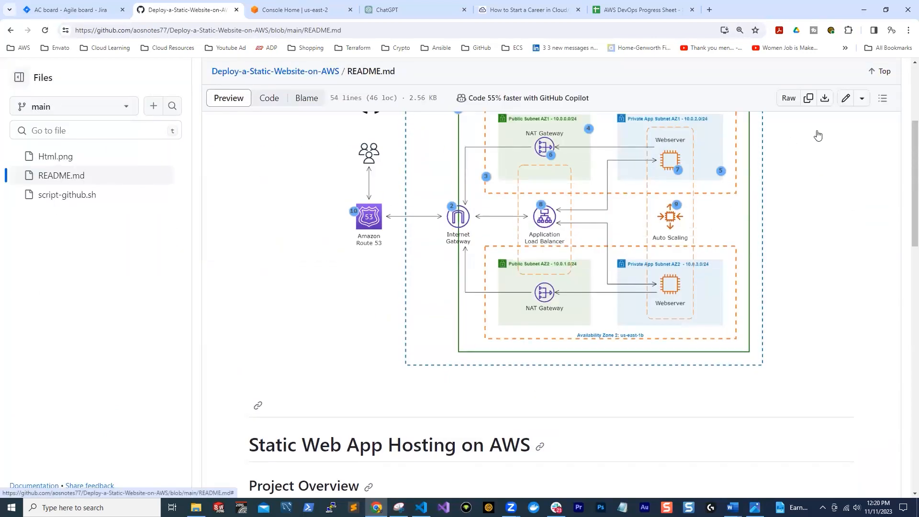
left_click(845, 97)
Copy the whole "## Deployment Script" section, including its bash code block, from the static website's README source
scroll(345, 219, "down", 1)
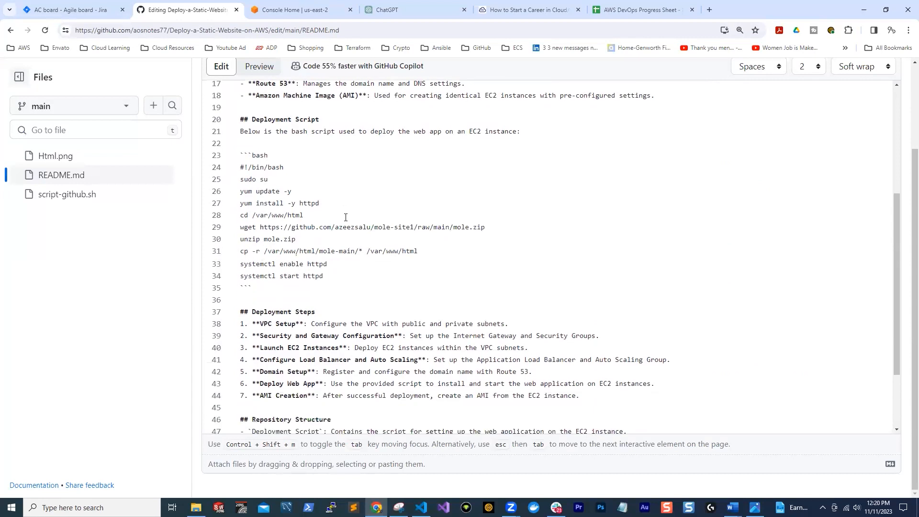
scroll(345, 219, "up", 3)
scroll(345, 218, "up", 2)
scroll(308, 278, "down", 5)
left_click_drag(269, 330, 240, 149)
right_click(303, 156)
left_click(336, 198)
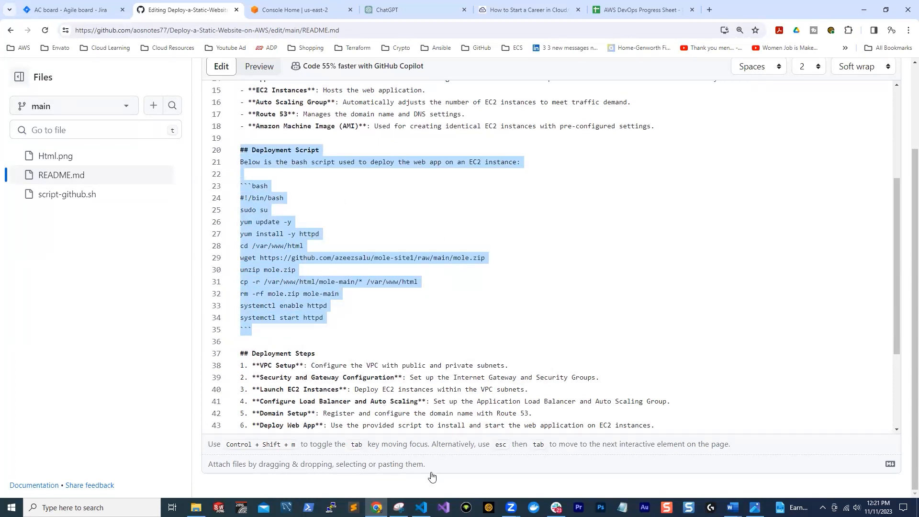
Leave the static website's README unedited and open README.md of the Deploy-a-Dynamic-Website-on-AWS repository for editing
scroll(714, 153, "up", 5)
left_click(747, 138)
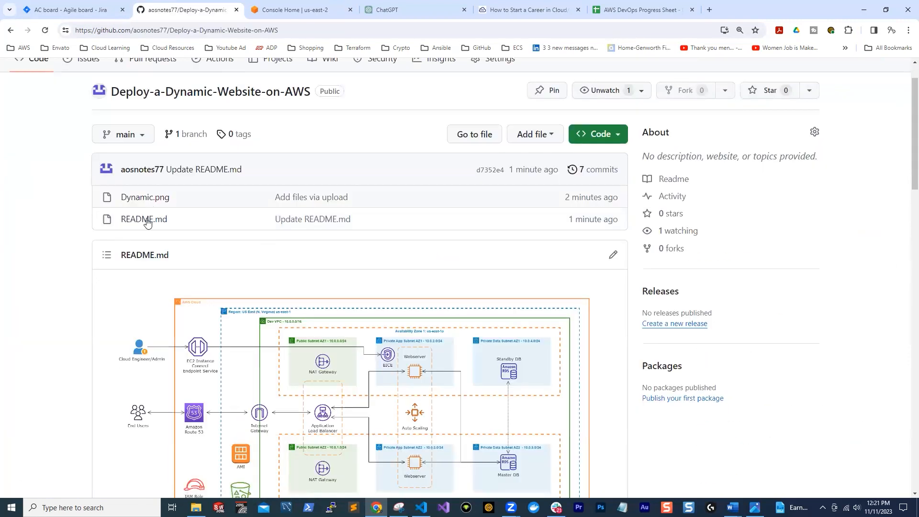
left_click(145, 219)
left_click(840, 211)
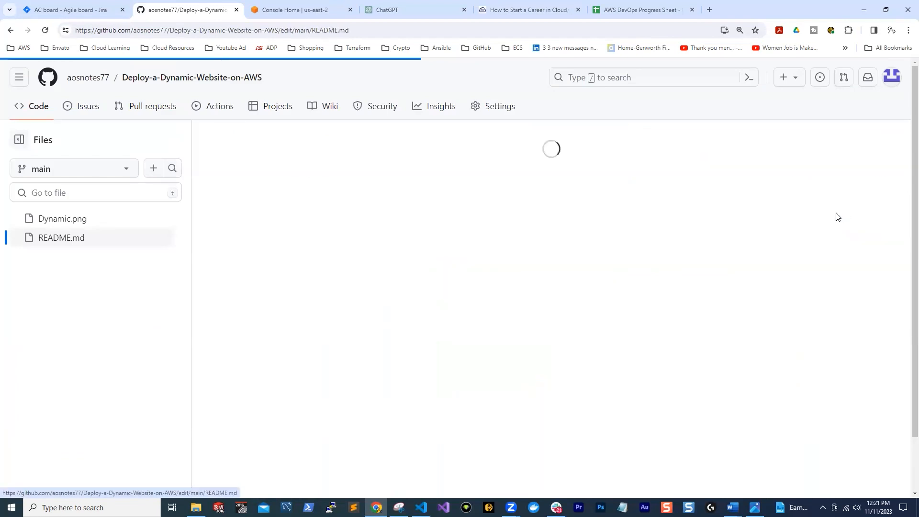
Paste the copied deployment script section directly beneath the "## Deployment Scripts" heading
scroll(254, 306, "down", 4)
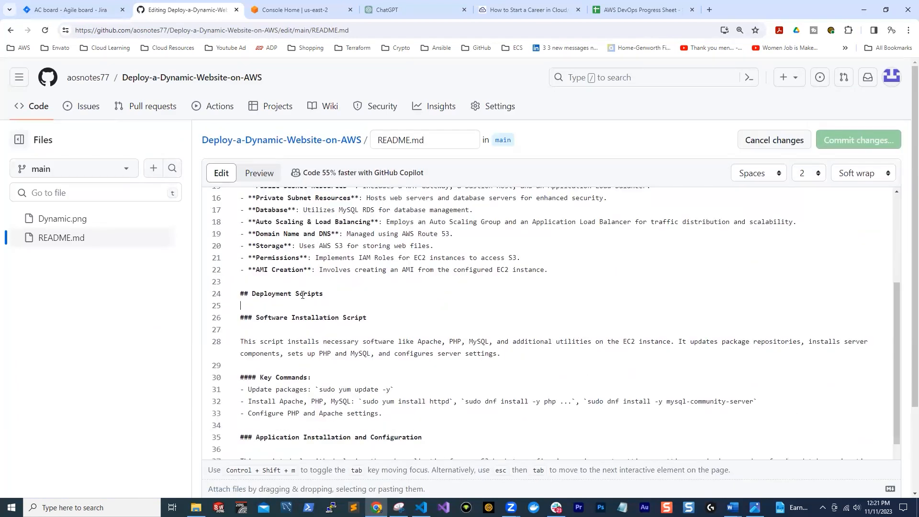
scroll(303, 295, "down", 3)
scroll(304, 294, "up", 3)
scroll(322, 299, "down", 4)
scroll(319, 307, "up", 2)
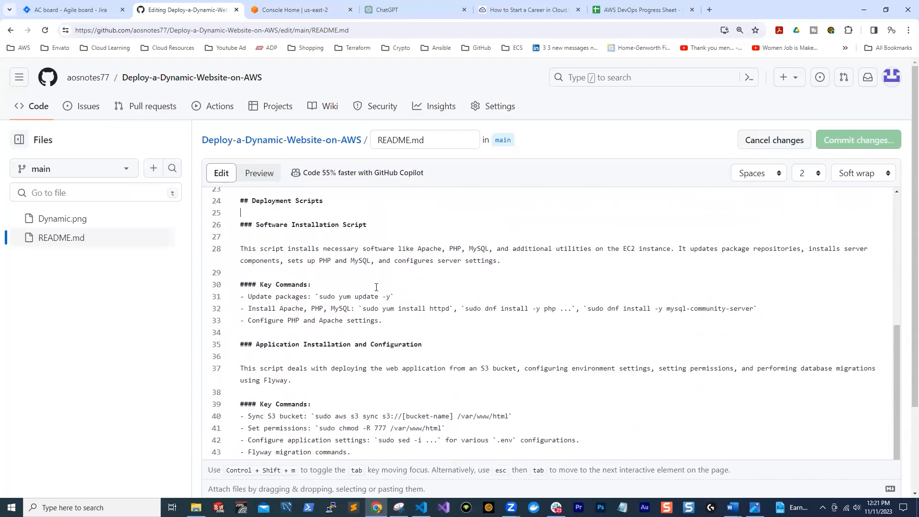
scroll(313, 325, "up", 4)
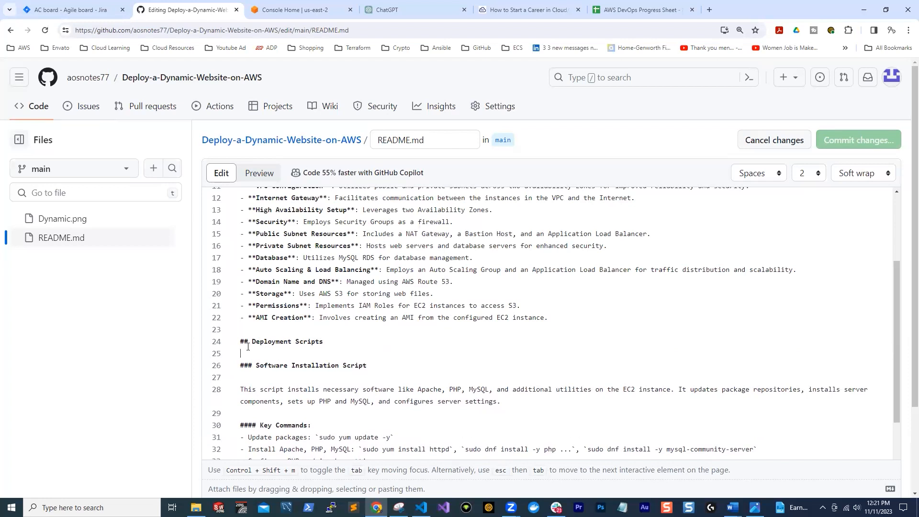
key("ctrl+v")
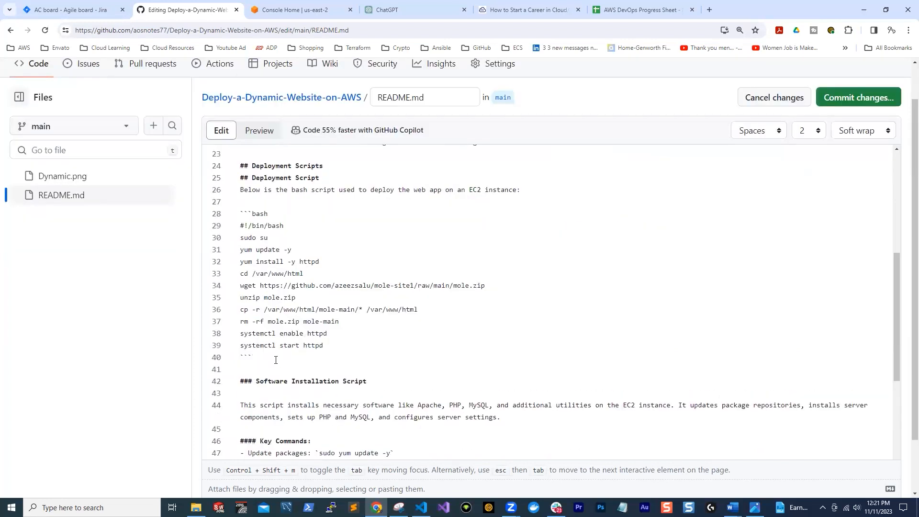
Delete the duplicate "## Deployment Script" heading and change "script" to "scripts" in the sentence introducing the bash code
scroll(292, 381, "up", 1)
left_click_drag(319, 227, 219, 225)
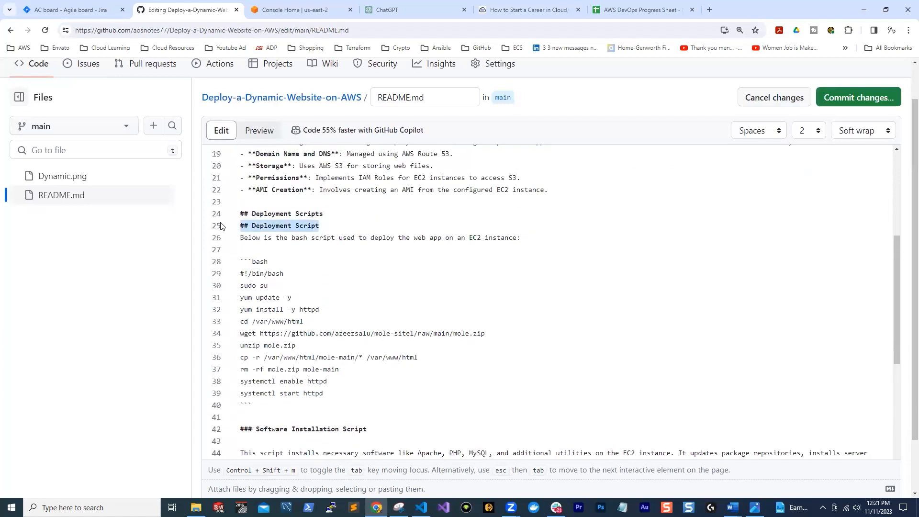
key("BackSpace")
key("BackSpace")
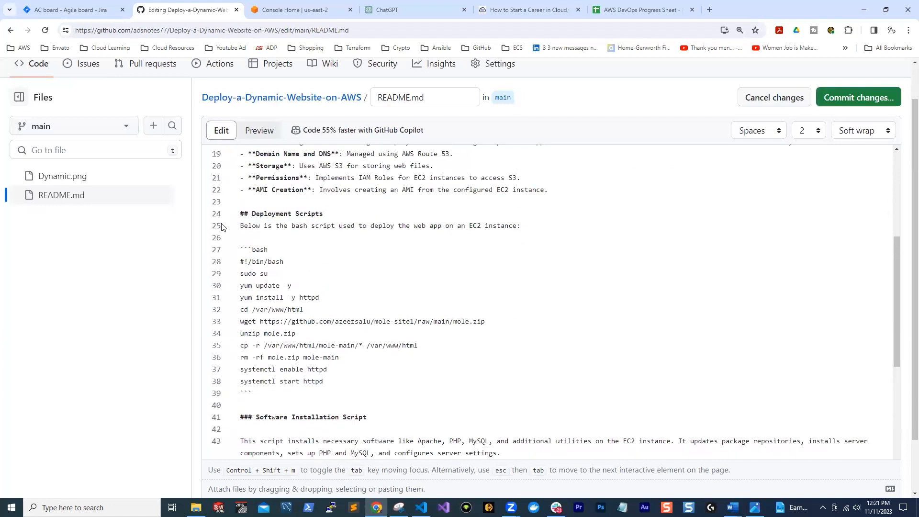
left_click(334, 227)
type("s")
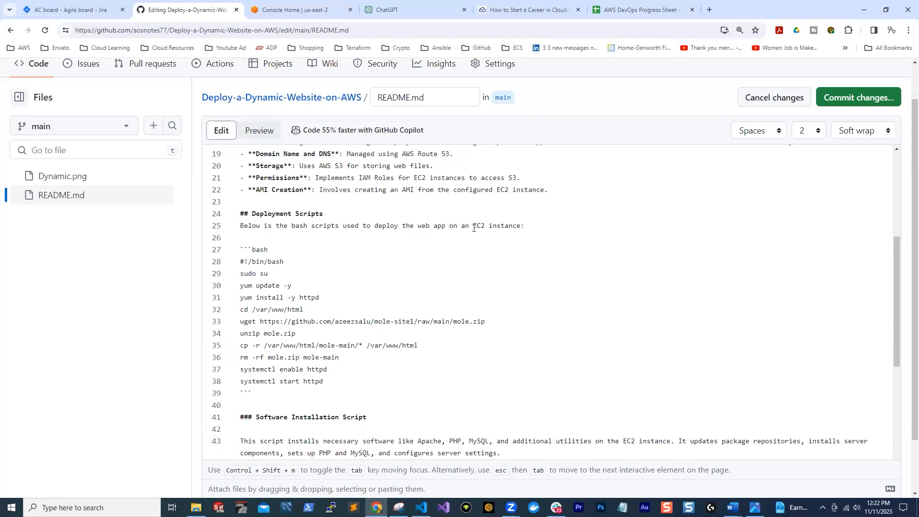
Delete all commands inside the pasted bash code block, keeping its opening and closing fences
scroll(455, 228, "down", 2)
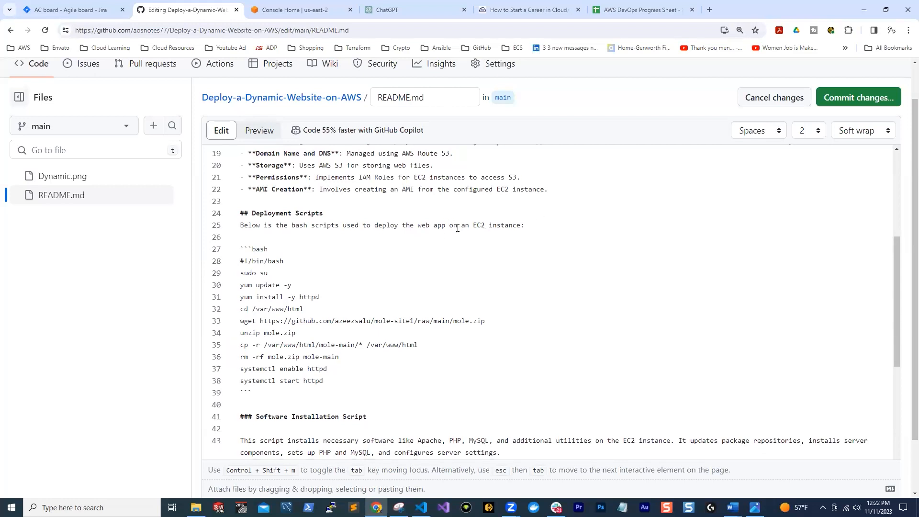
scroll(453, 243, "up", 1)
left_click_drag(253, 345, 233, 198)
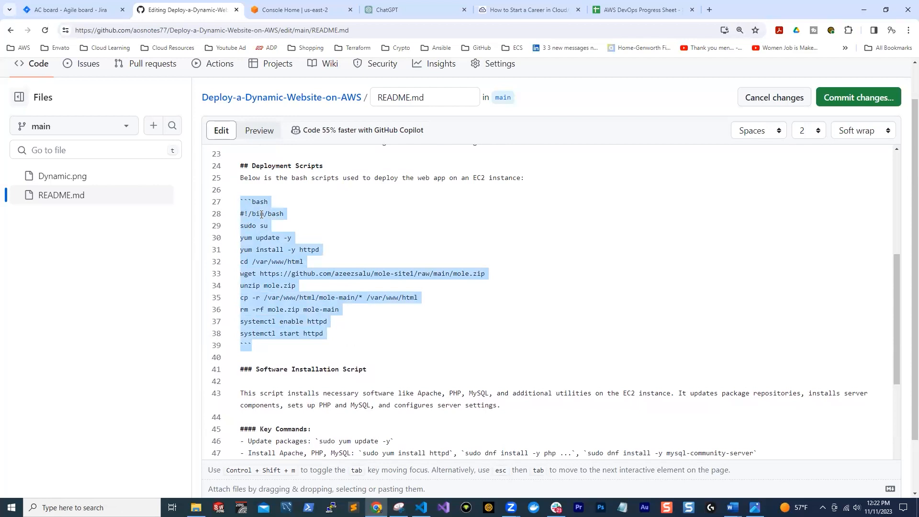
left_click_drag(353, 334, 235, 215)
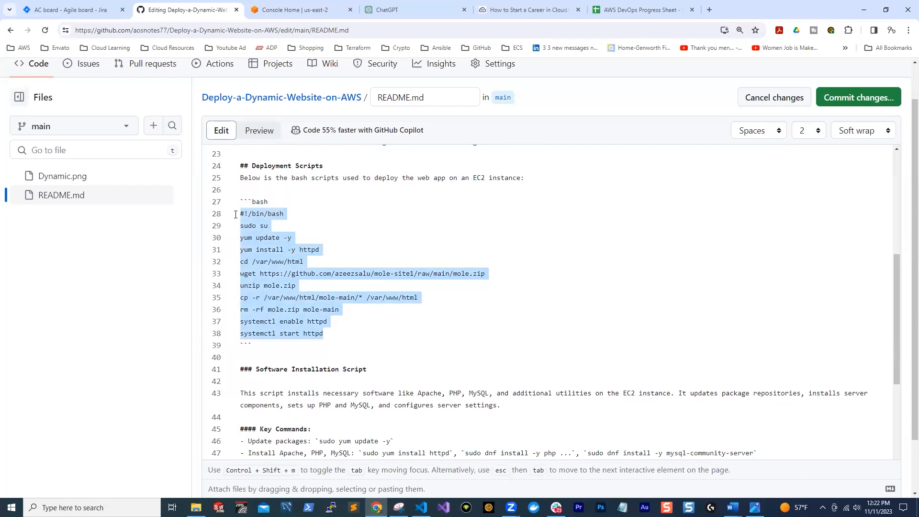
left_click(349, 286)
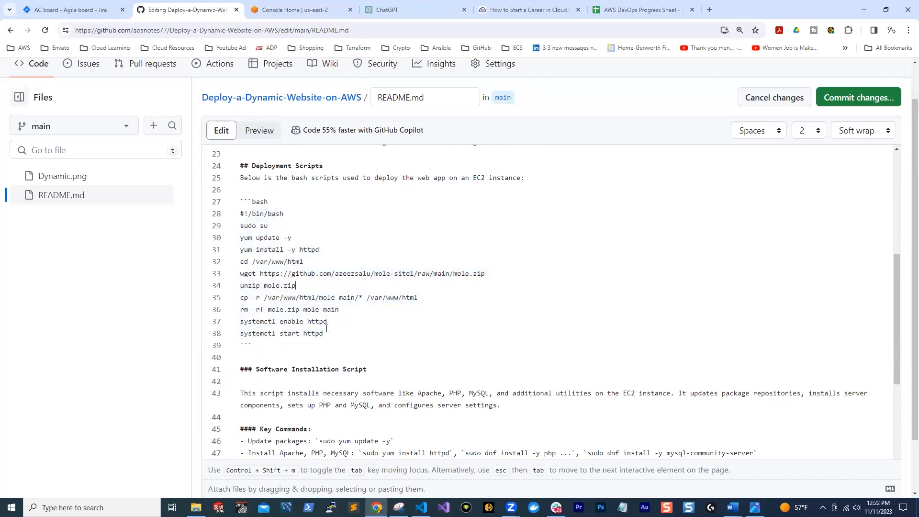
left_click_drag(333, 335, 233, 218)
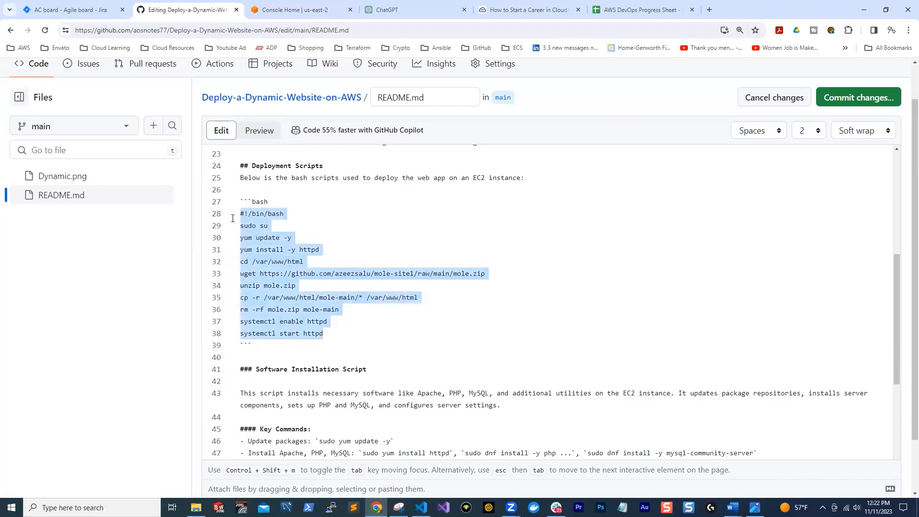
key("BackSpace")
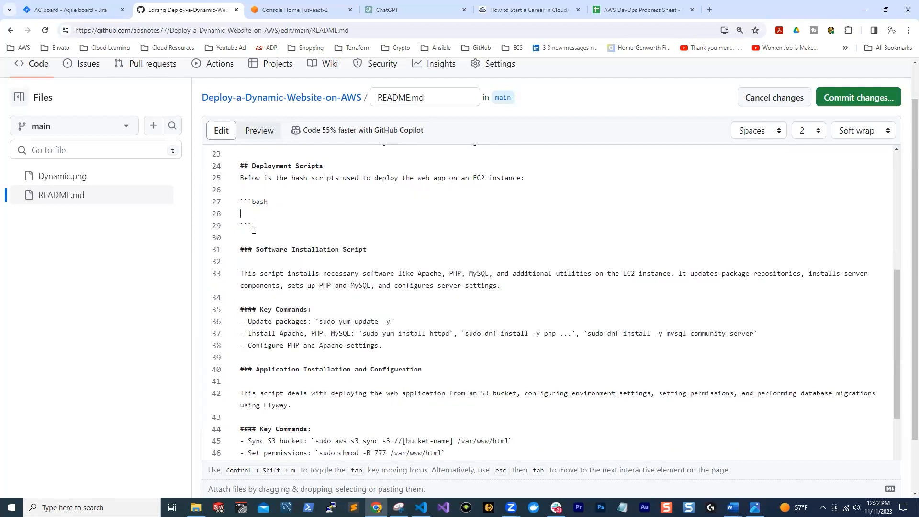
Duplicate the empty bash code block twice below itself to make three blocks separated by blank lines
left_click(235, 197, "shift")
key("Right")
key("Return")
key("Return")
type("```bash  ```")
key("Return")
key("Return")
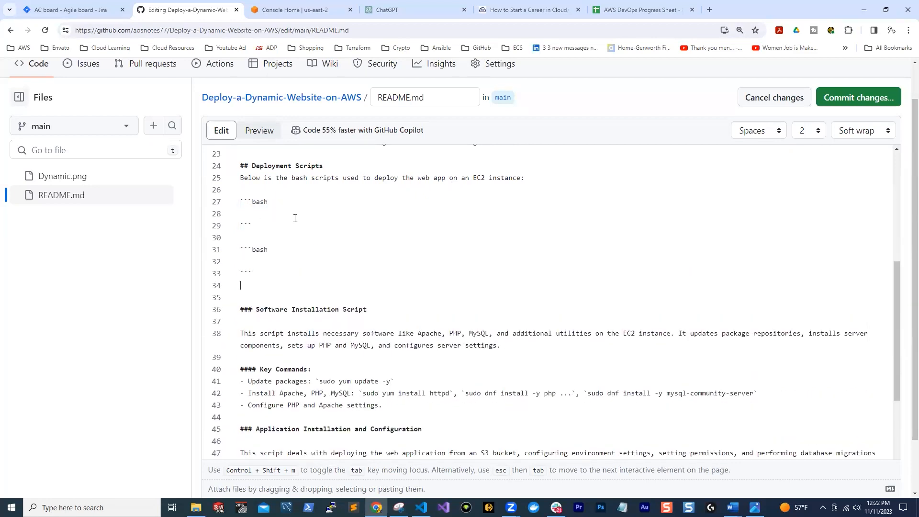
type("```bash  ```")
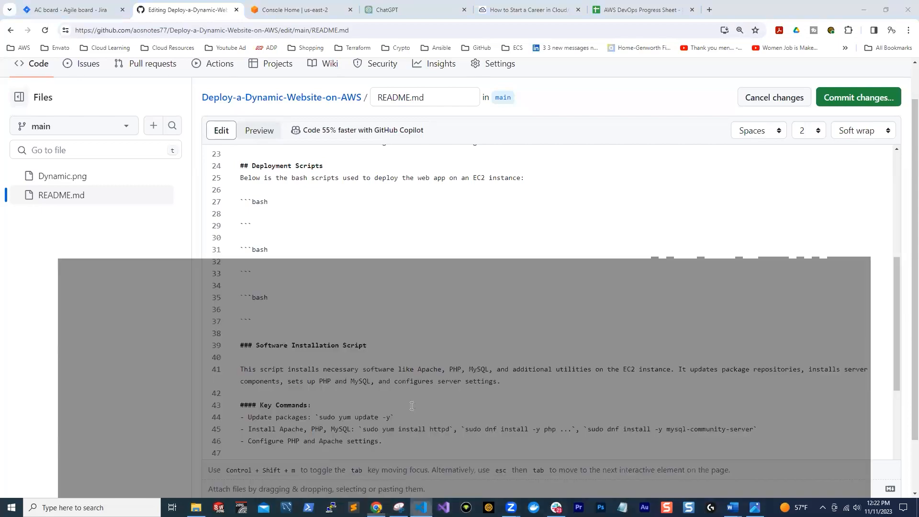
Copy install-software-nest-app-amazon-linux-2023.sh from #!/bin/bash to its end in VS Code and paste it into the README's first bash block
left_click(421, 507)
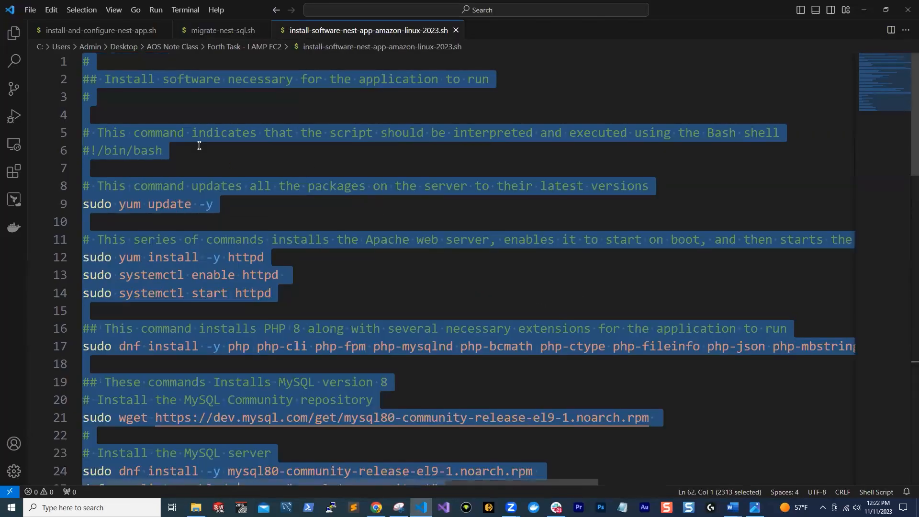
left_click(199, 145)
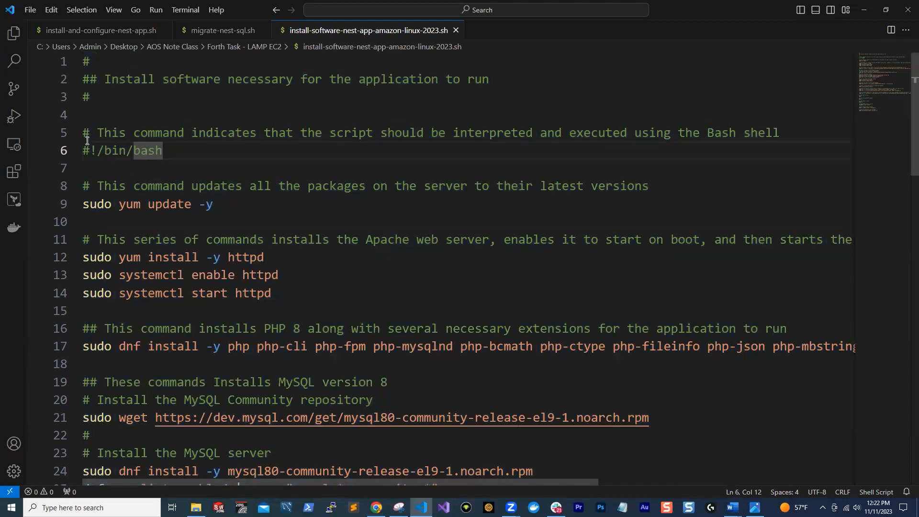
key("ctrl+a")
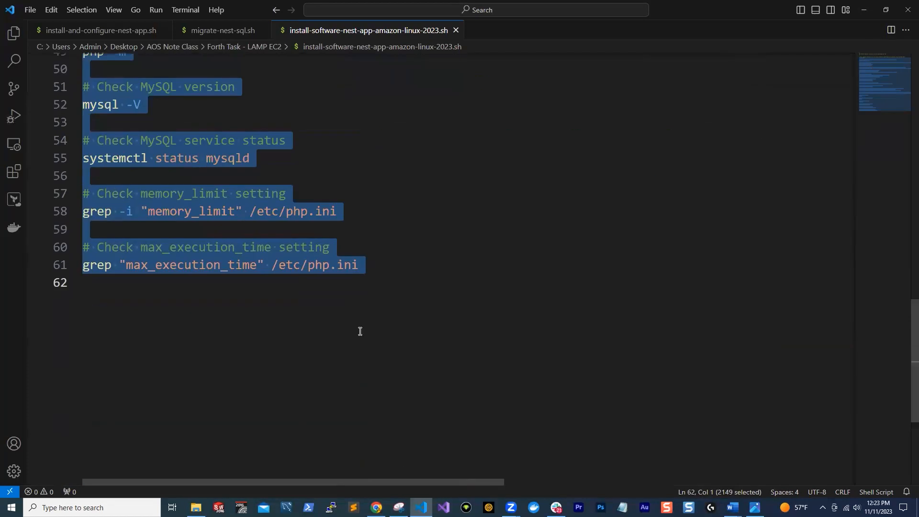
scroll(358, 330, "up", 13)
scroll(269, 220, "up", 4)
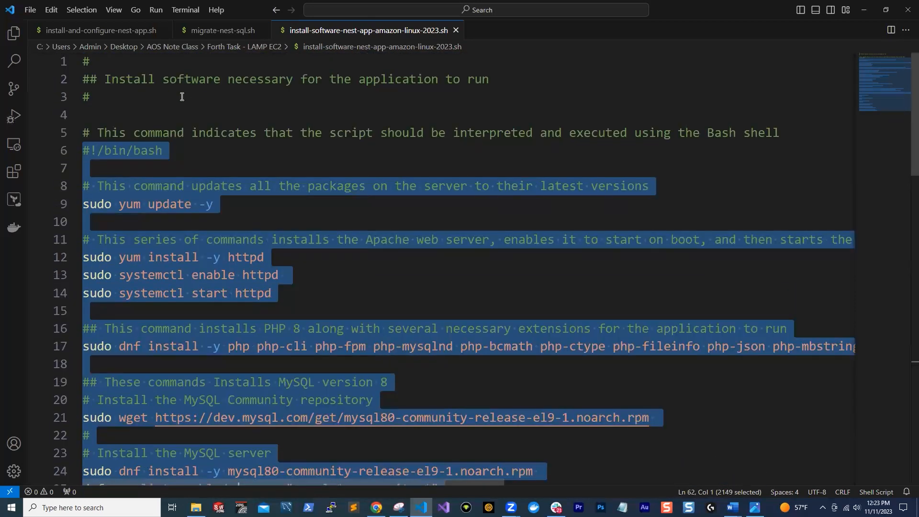
right_click(134, 149)
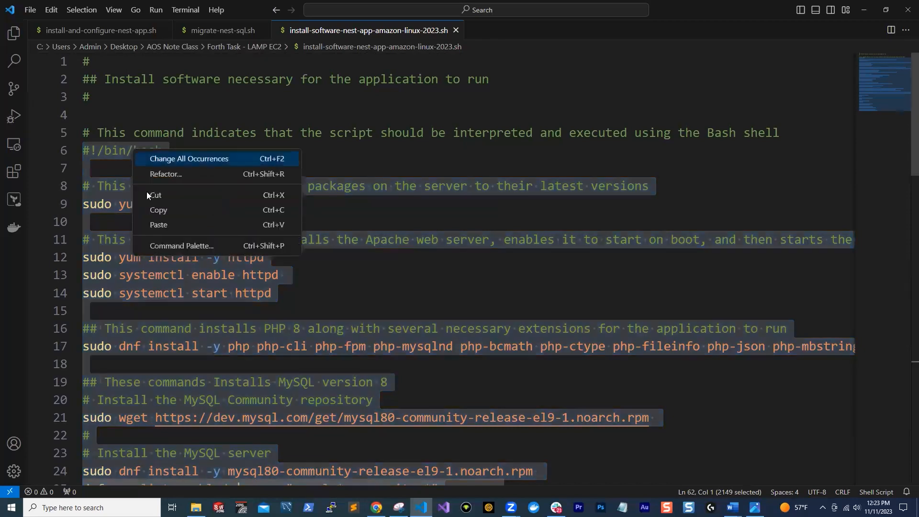
left_click(151, 211)
key("alt+Tab")
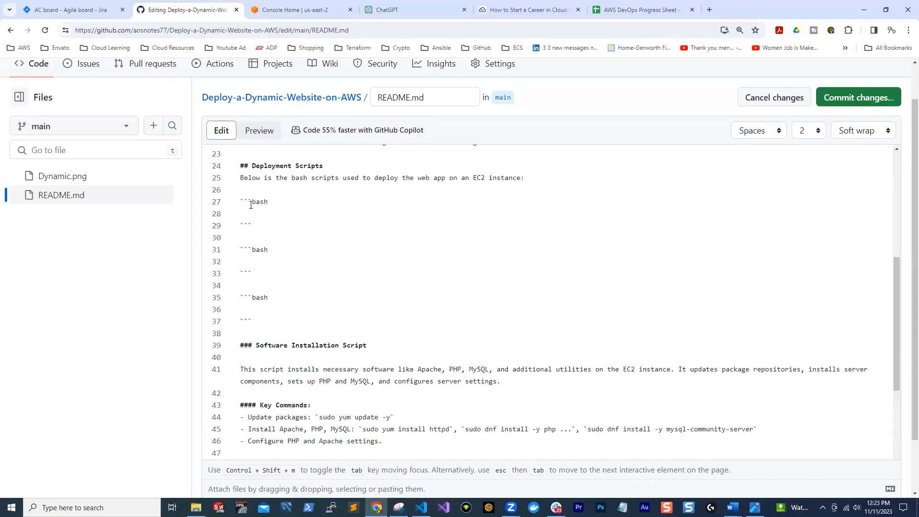
key("ctrl+v")
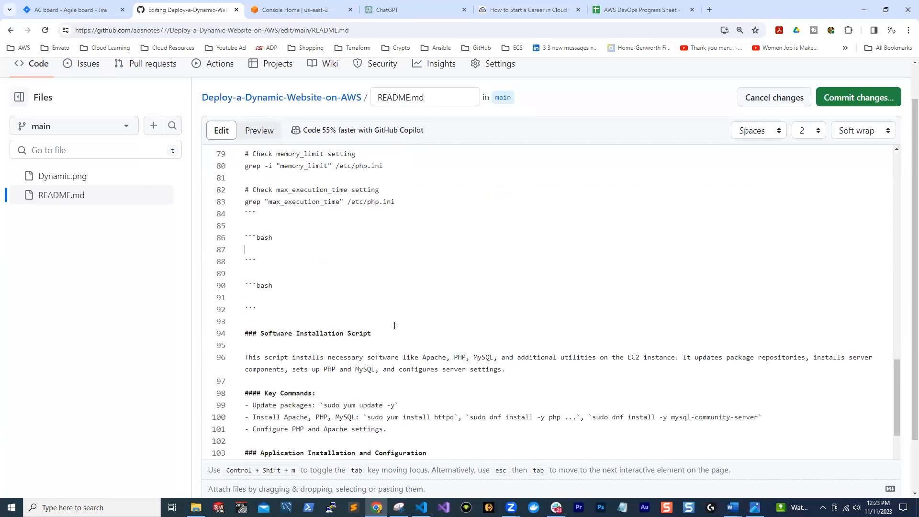
Copy the script in install-and-configure-nest-app.sh from VS Code and paste it into the README's second bash code block
left_click(421, 507)
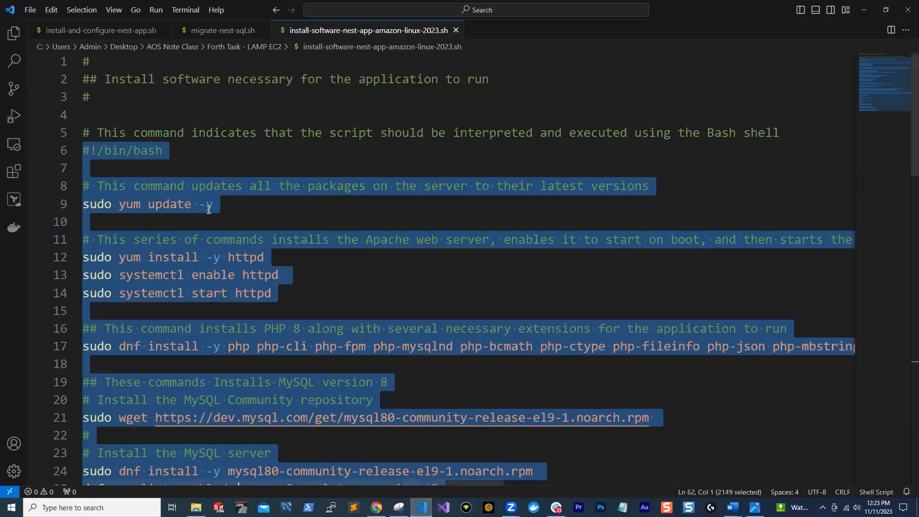
left_click(144, 30)
scroll(234, 139, "up", 3)
key("ctrl+c")
key("alt+Tab")
key("ctrl+v")
Delete the #!/bin/bash line and the blank line after it from the README's first bash code block
scroll(254, 245, "up", 20)
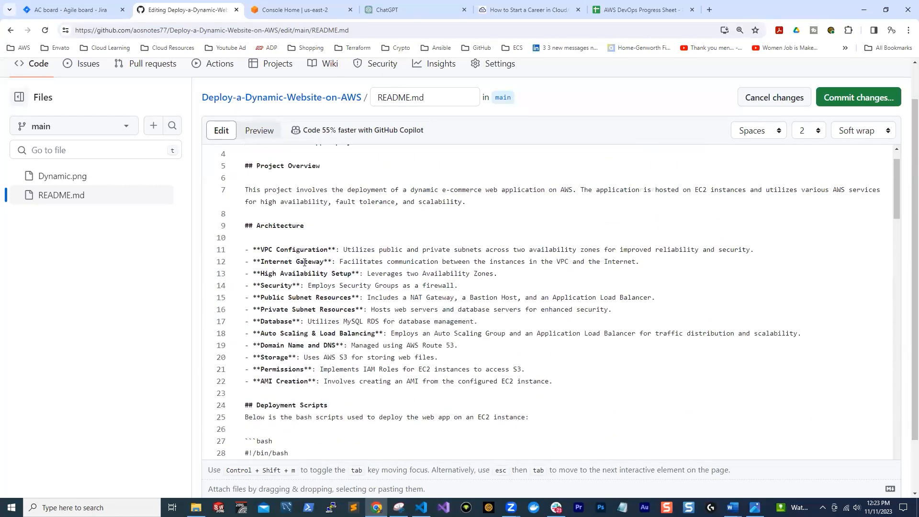
scroll(305, 262, "down", 4)
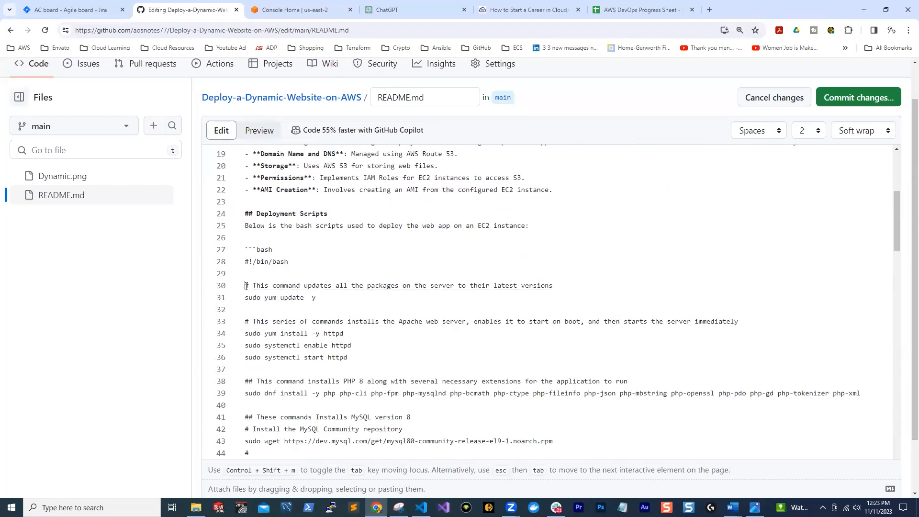
left_click_drag(239, 273, 239, 257)
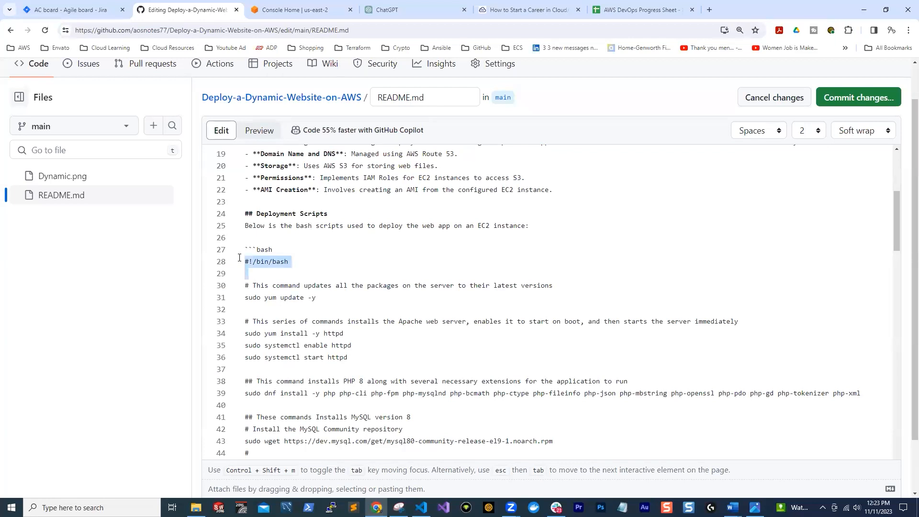
key("BackSpace")
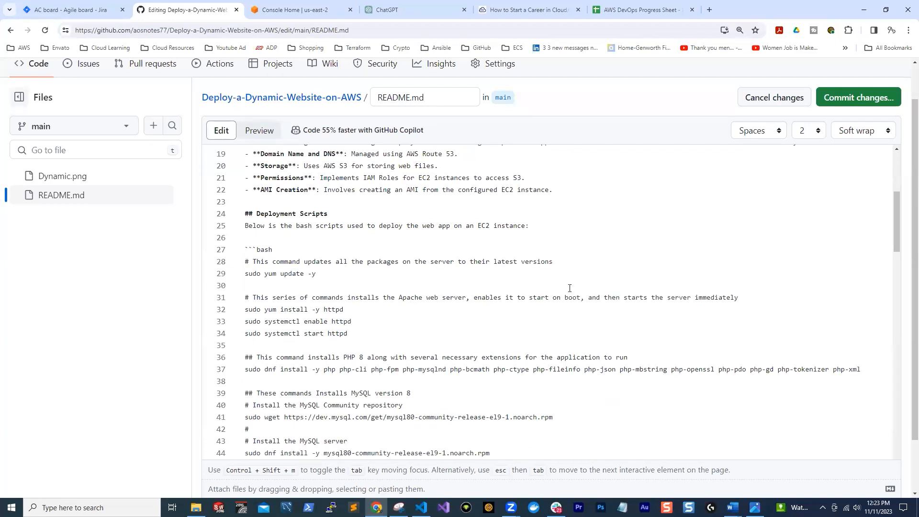
Delete the blank line between sudo service httpd restart and the closing fence of the README's second bash code block
scroll(574, 290, "down", 3)
scroll(515, 289, "up", 3)
scroll(285, 273, "down", 20)
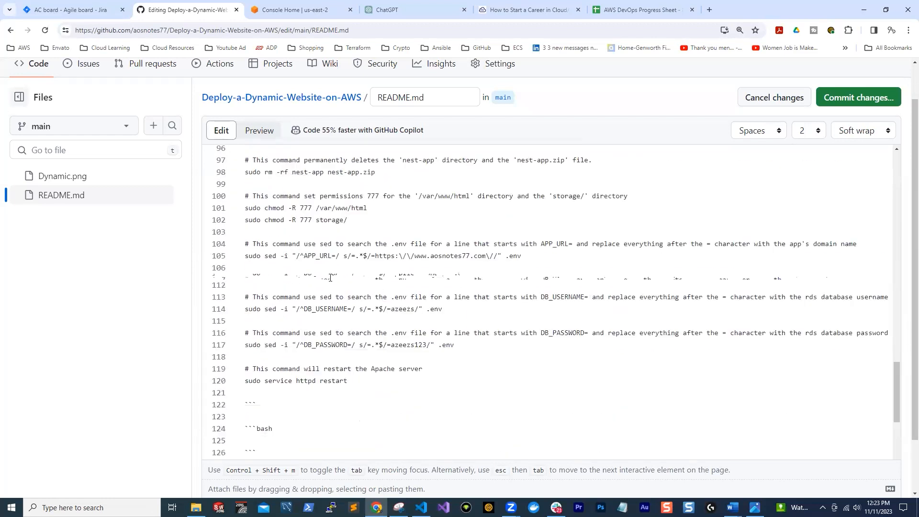
scroll(330, 278, "down", 3)
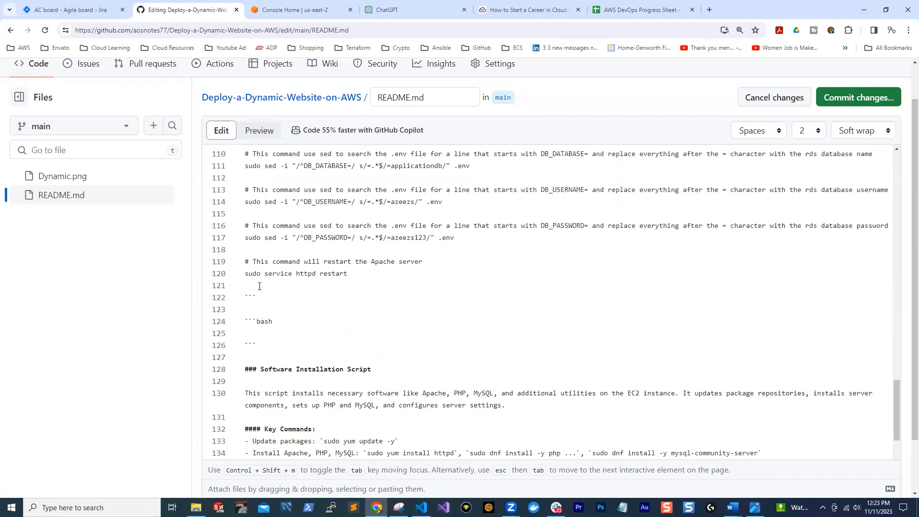
key("BackSpace")
scroll(287, 316, "down", 2)
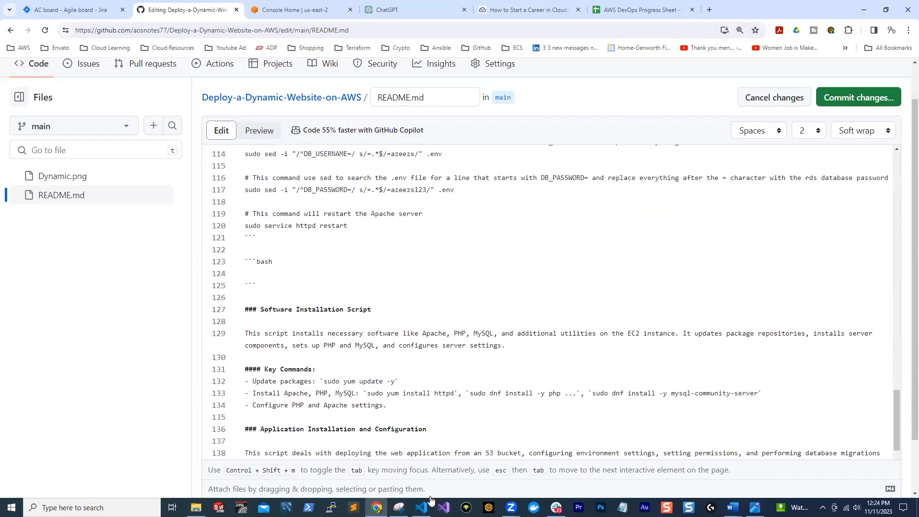
Copy the script in migrate-nest-sql.sh from VS Code, without its #!/bin/bash line, and paste it into the README's third bash code block
left_click(421, 507)
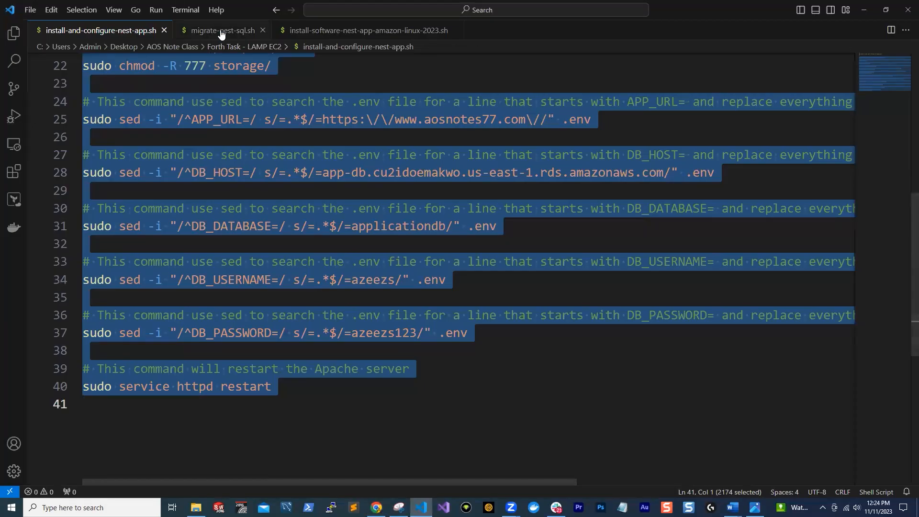
key("alt+Tab")
key("ctrl+v")
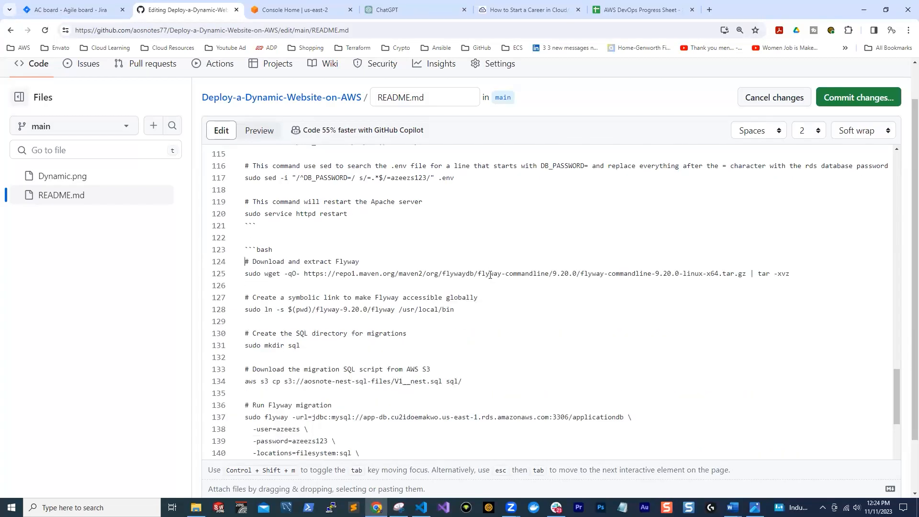
Commit the README with its three deployment scripts and reload the file page
scroll(479, 287, "up", 10)
left_click(834, 100)
left_click(546, 386)
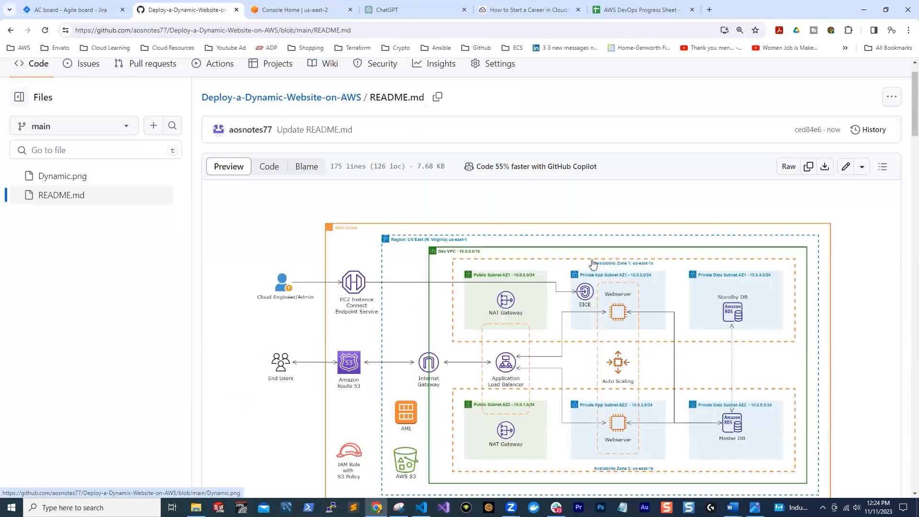
left_click(45, 30)
Examine the rendered README, including the architecture diagram, the project sections and the introductory line and code blocks under Deployment Scripts
scroll(213, 120, "down", 1)
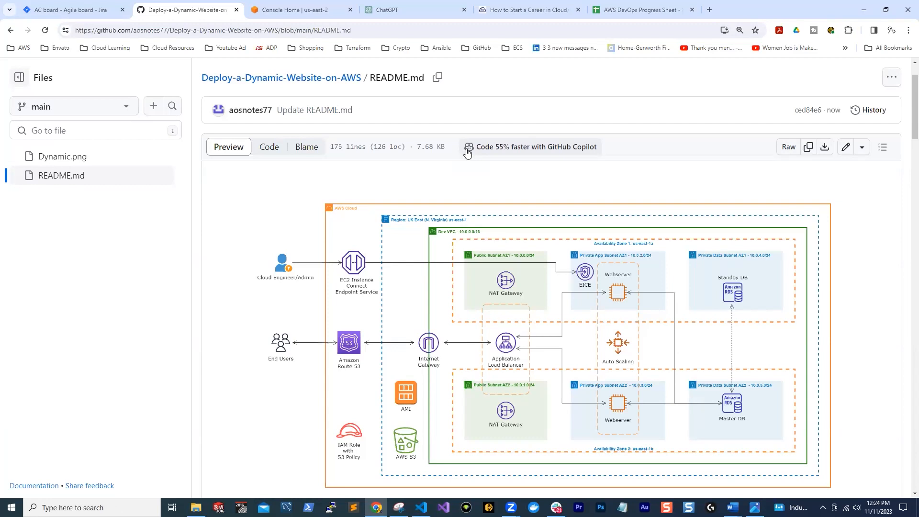
scroll(306, 196, "down", 5)
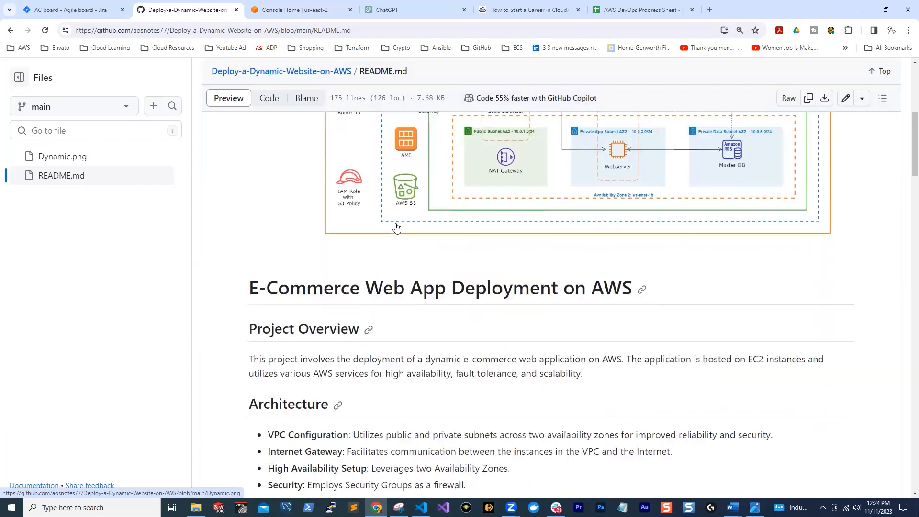
scroll(396, 228, "down", 12)
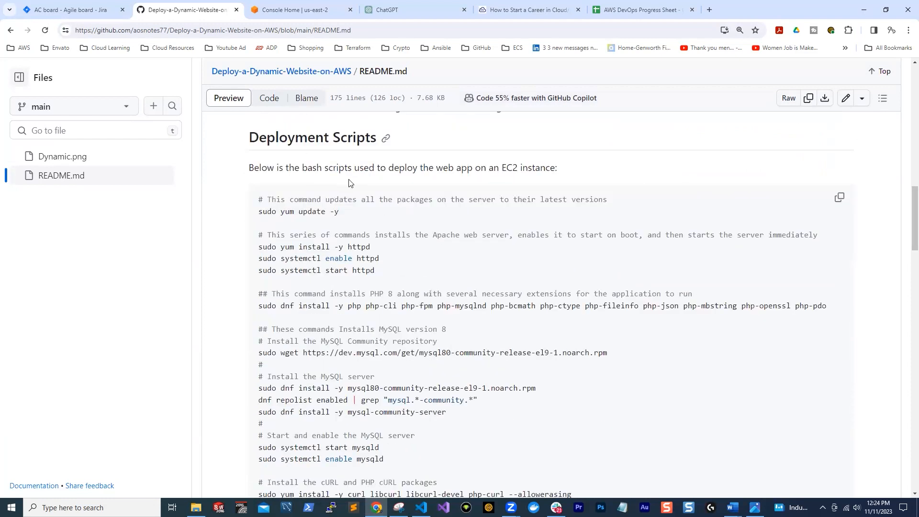
scroll(412, 220, "down", 10)
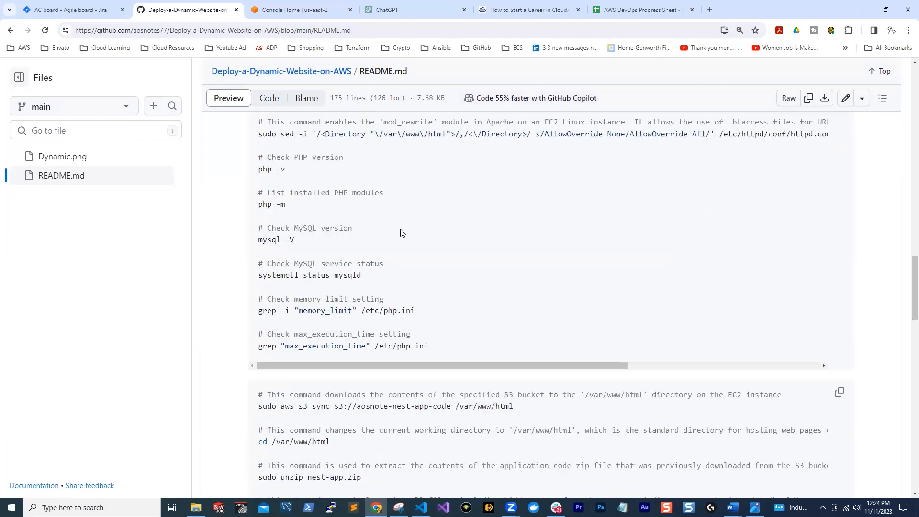
scroll(447, 290, "down", 4)
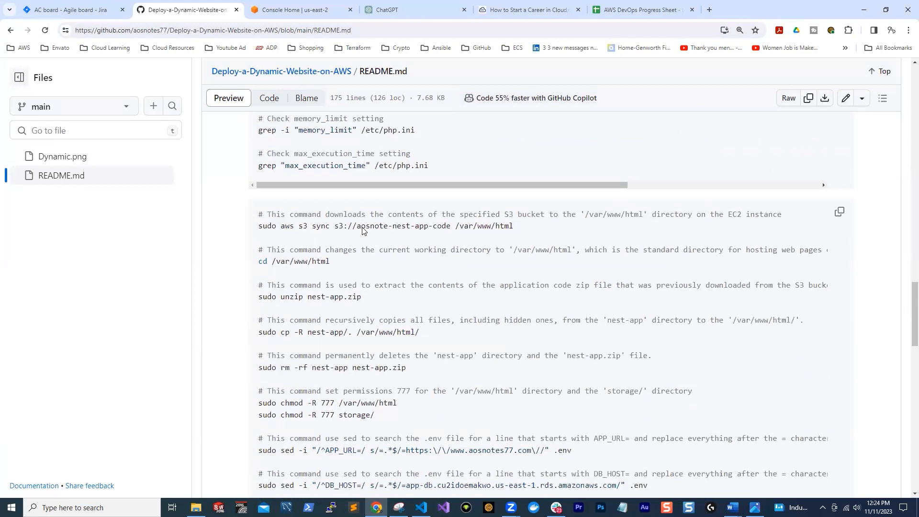
scroll(363, 232, "down", 8)
scroll(369, 243, "up", 6)
scroll(369, 243, "up", 15)
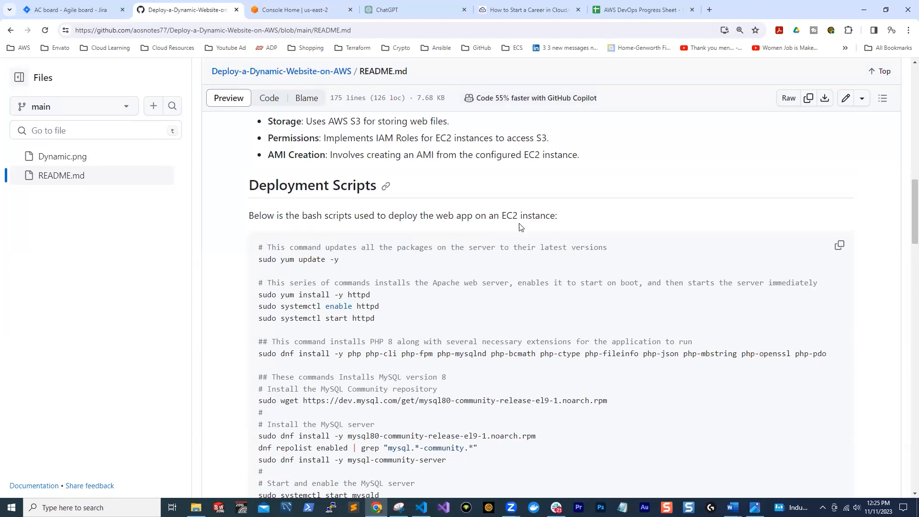
left_click_drag(521, 227, 246, 210)
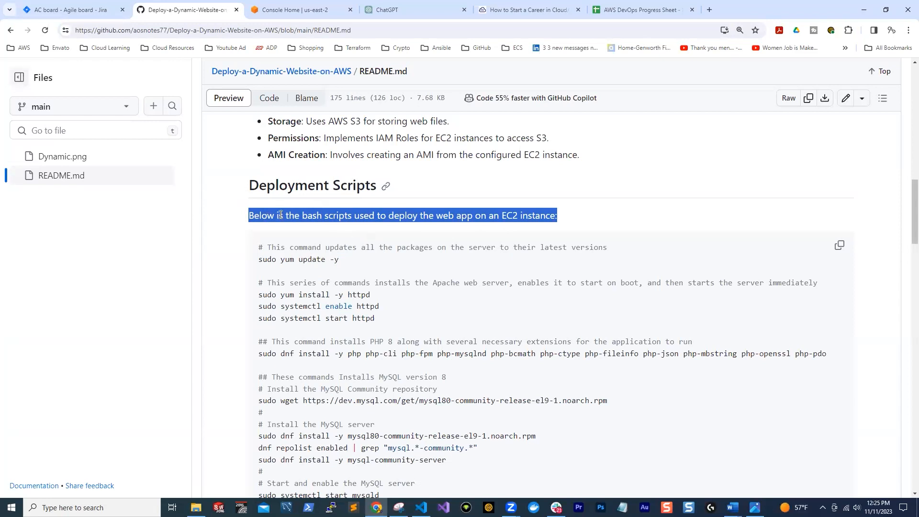
scroll(537, 291, "up", 15)
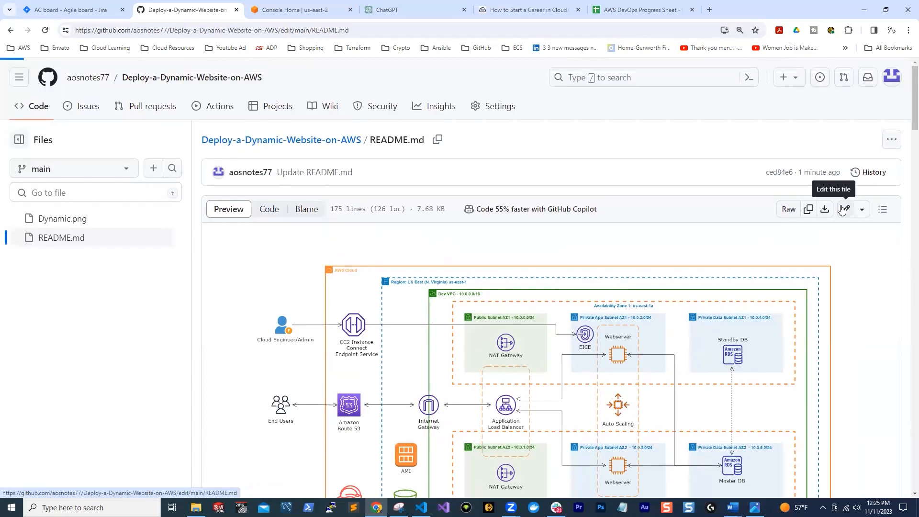
Open README.md for editing and go to the introductory line under the Deployment Scripts heading
left_click(845, 207)
scroll(286, 258, "down", 5)
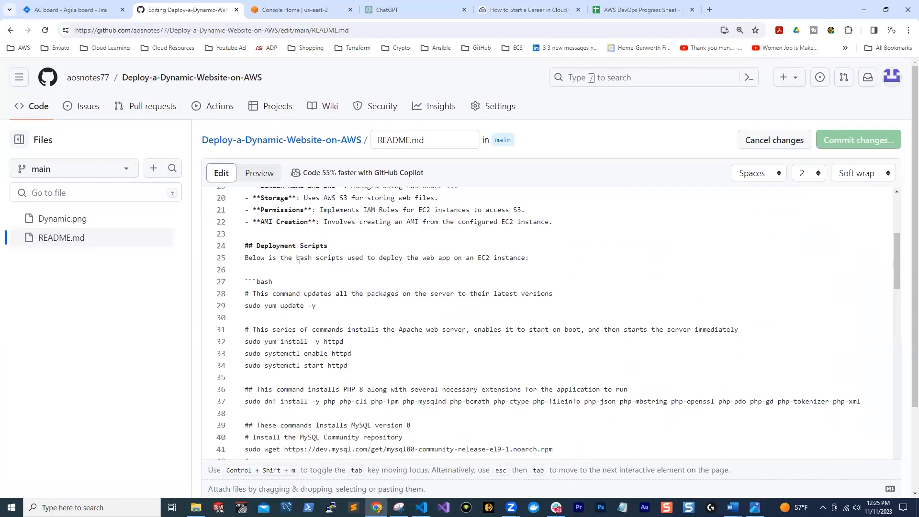
scroll(426, 273, "down", 1)
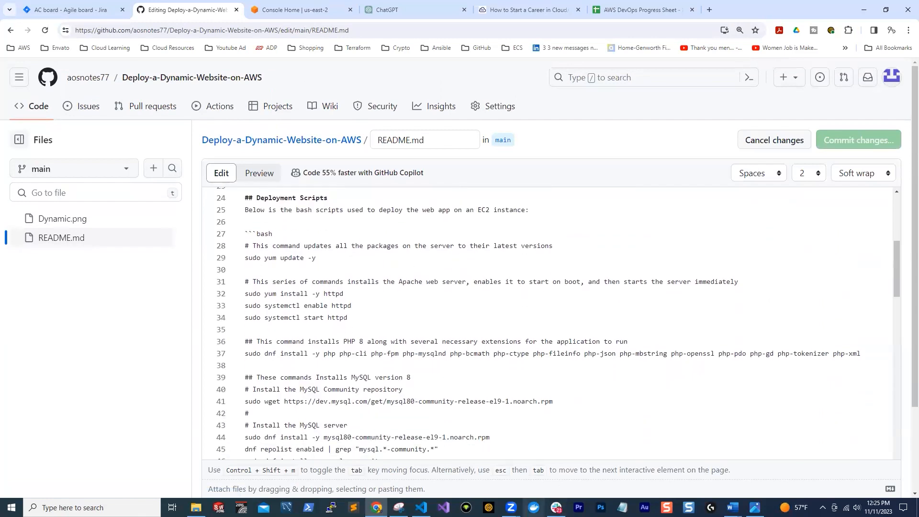
Replace the sentence under Deployment Scripts with "Install software necessary for the application to run", copied from install-software-nest-app-amazon-linux-2023.sh in VS Code, keeping the colon
left_click(421, 507)
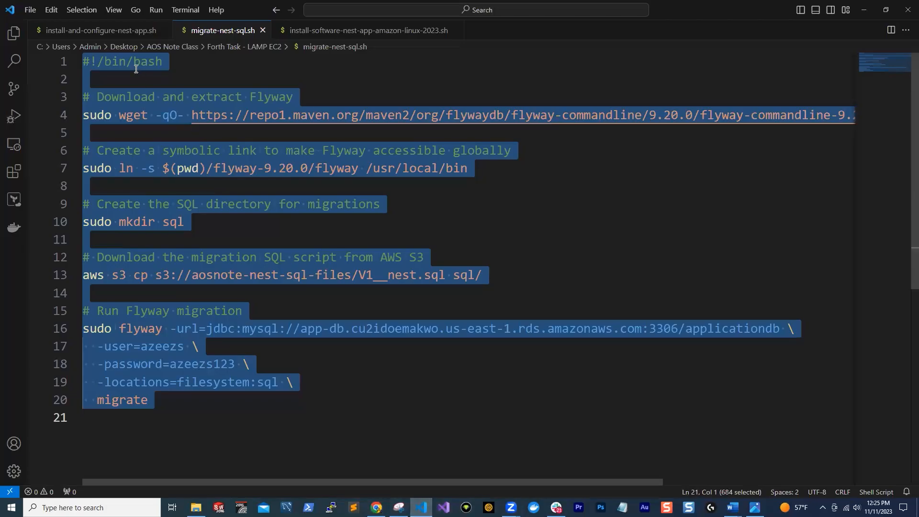
left_click(311, 30)
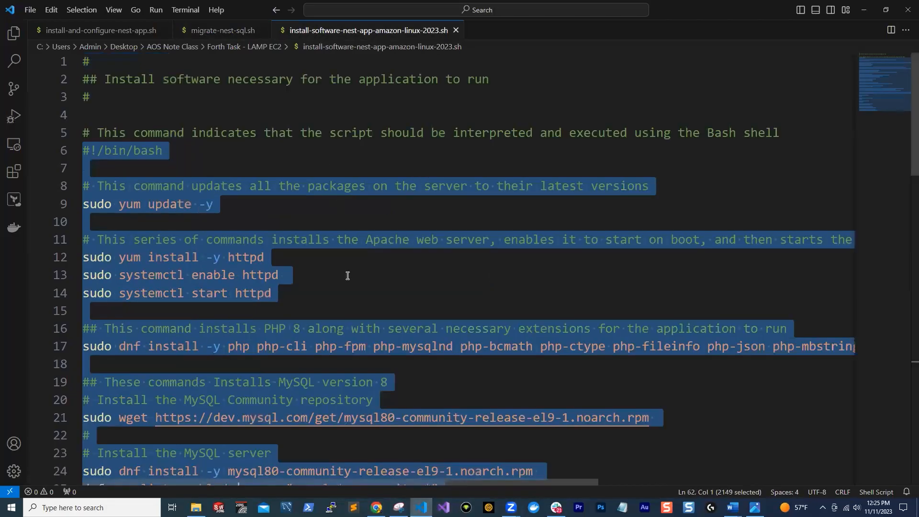
left_click(313, 184)
left_click(191, 120)
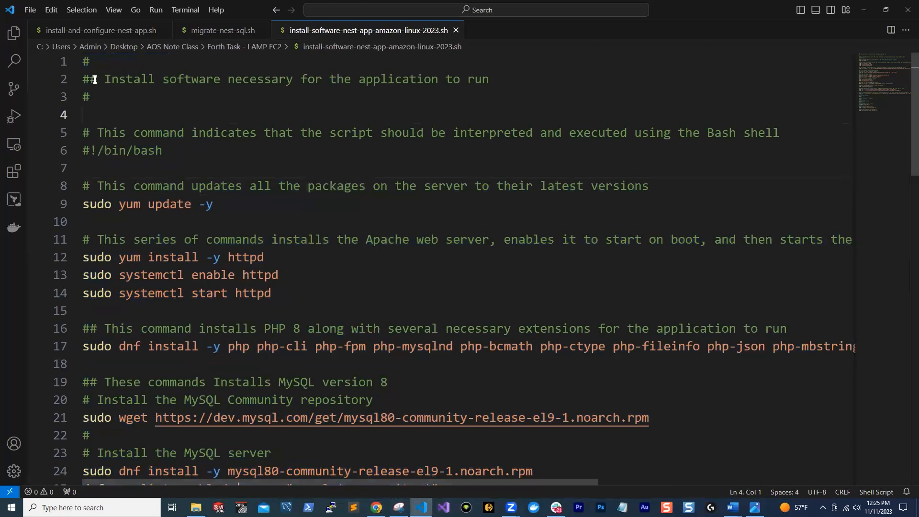
left_click_drag(504, 78, 103, 77)
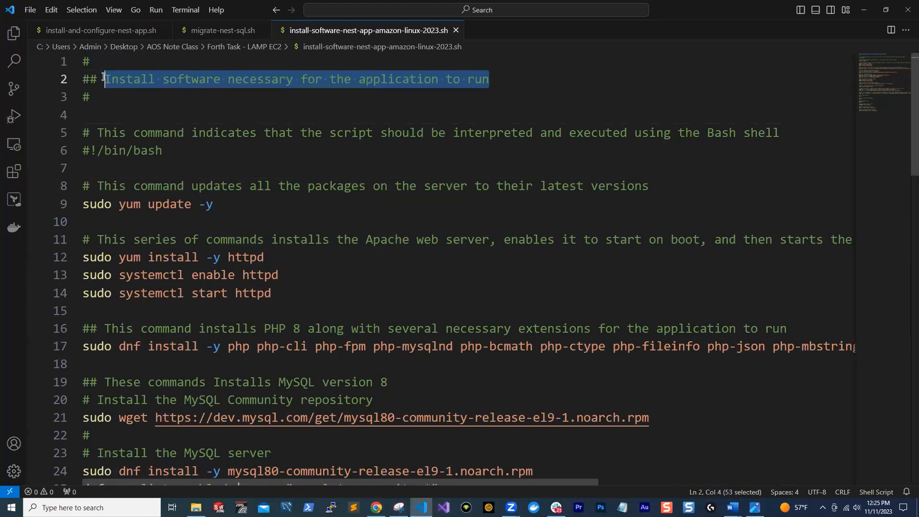
right_click(279, 84)
left_click(307, 140)
key("alt+Tab")
left_click_drag(527, 210, 245, 204)
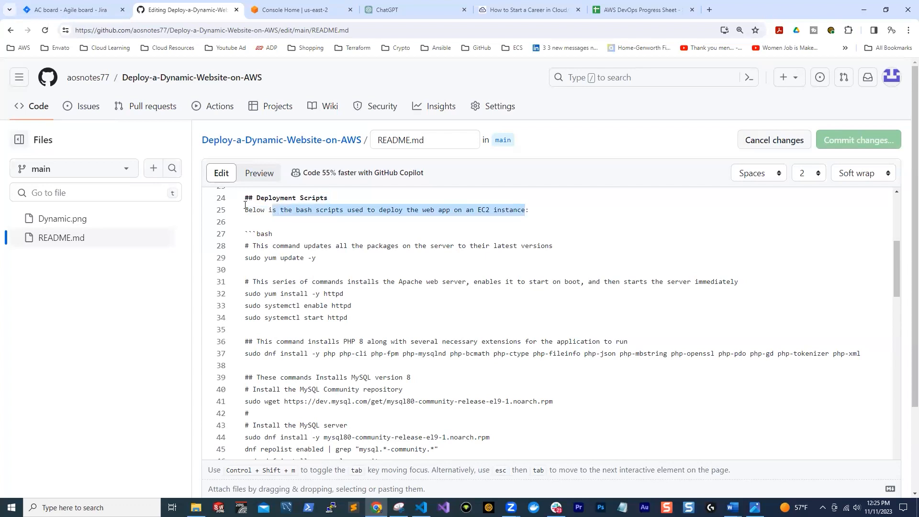
key("ctrl+v")
left_click_drag(461, 215, 245, 207)
right_click(254, 209)
left_click(618, 227)
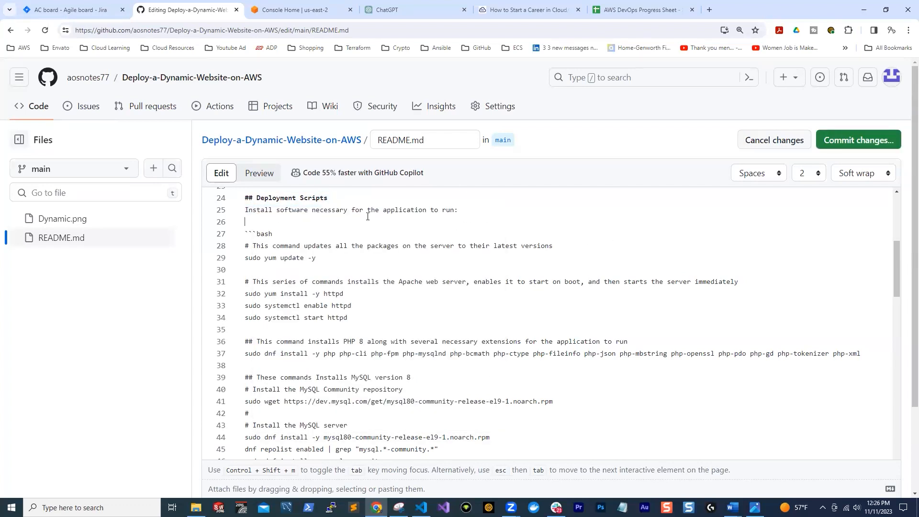
Insert an extra blank line between the README's first and second bash code blocks
scroll(328, 288, "down", 6)
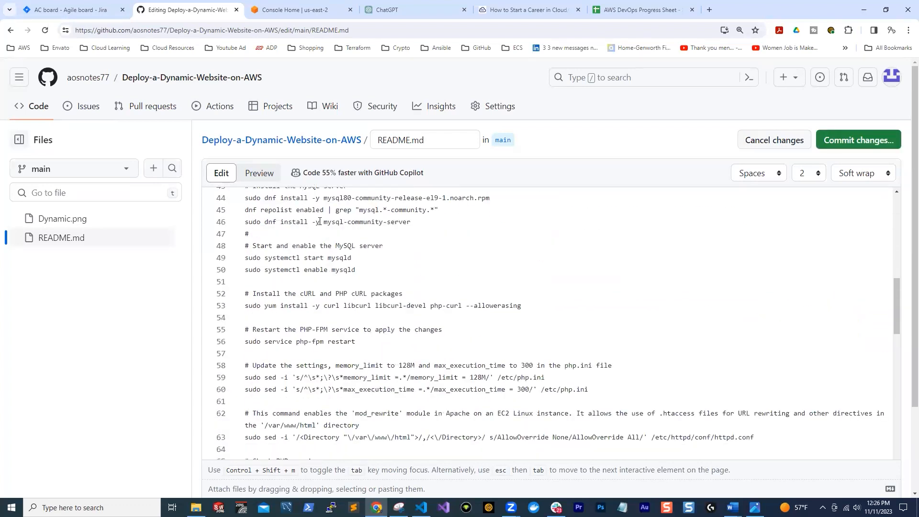
scroll(328, 289, "down", 6)
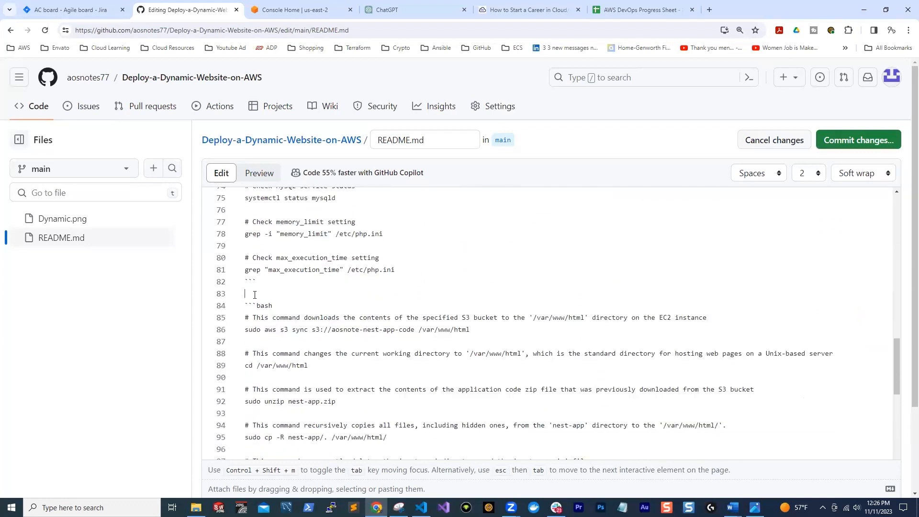
scroll(358, 287, "up", 9)
scroll(359, 286, "up", 10)
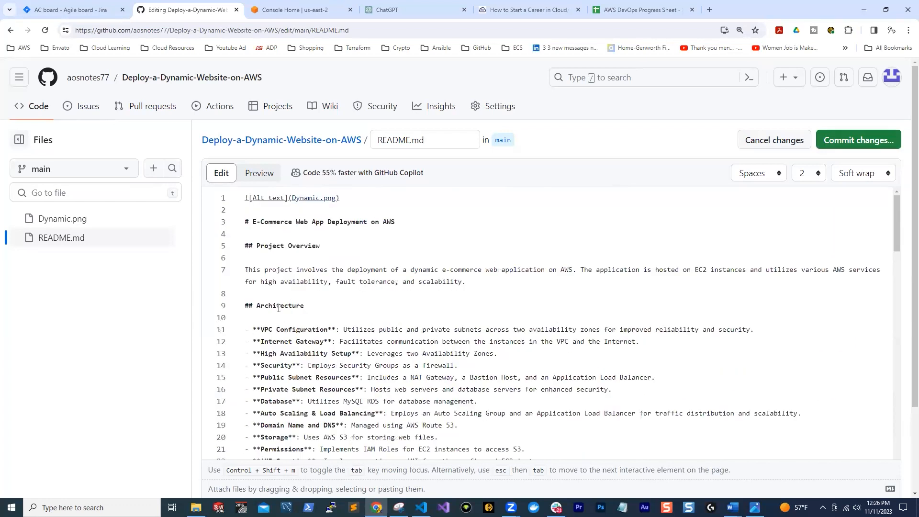
scroll(278, 308, "down", 5)
scroll(257, 270, "down", 15)
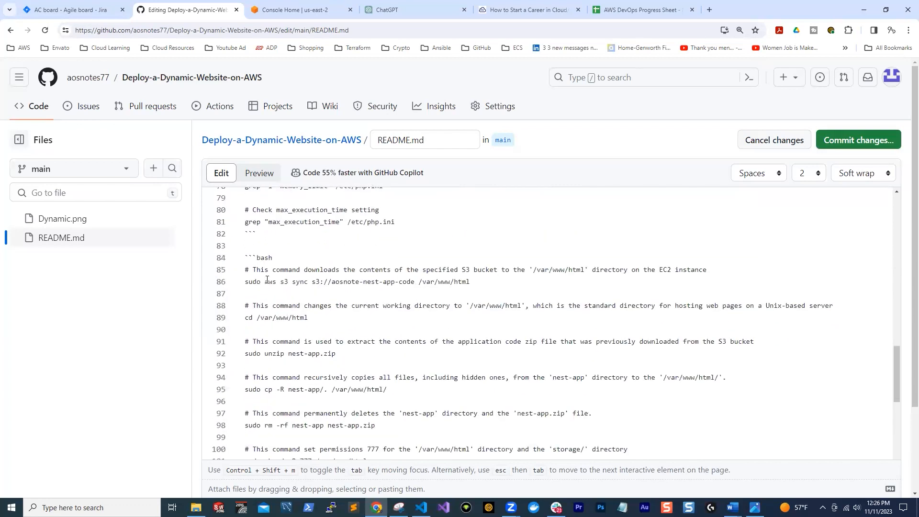
key("Return")
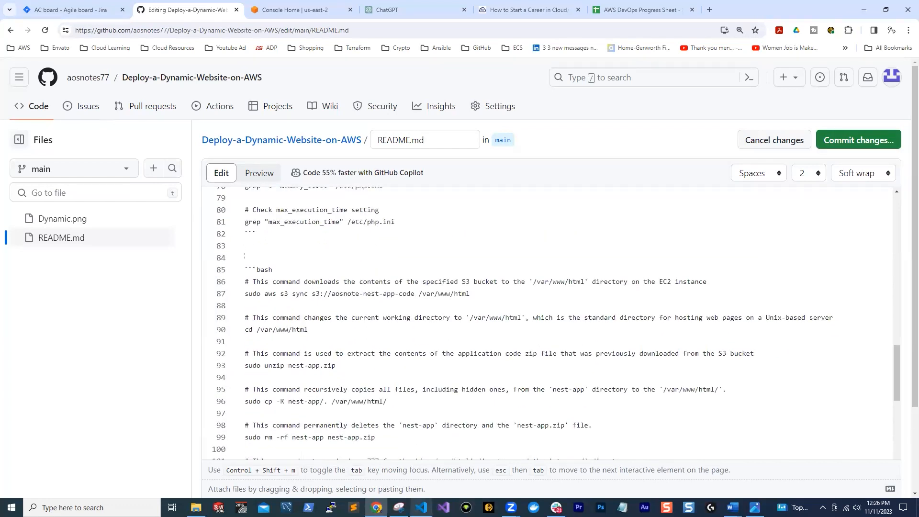
Trim a few characters from the heading comment at the start of install-and-configure-nest-app.sh in VS Code
left_click(421, 507)
key("ctrl+a")
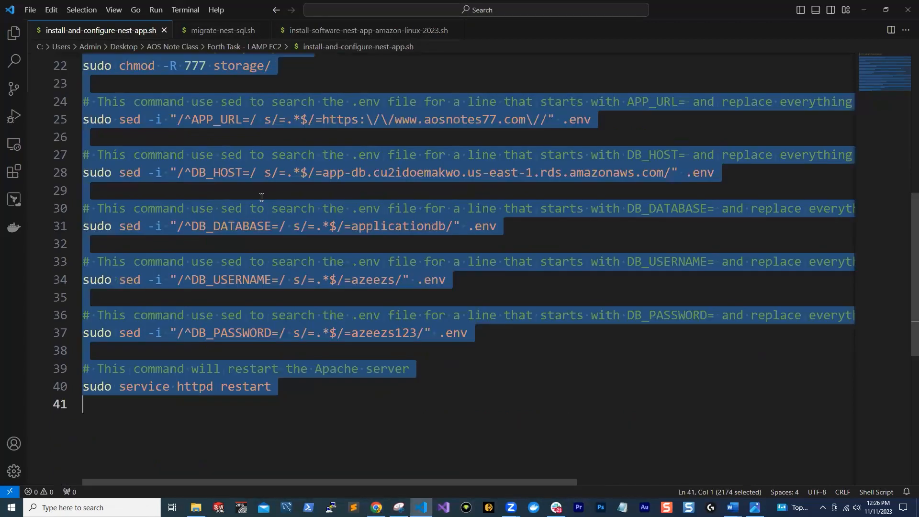
scroll(262, 197, "up", 7)
left_click(184, 79)
left_click(215, 79)
key("BackSpace")
key("BackSpace")
key("BackSpace")
key("BackSpace")
key("BackSpace")
key("BackSpace")
key("BackSpace")
key("BackSpace")
Copy the trimmed heading comment without its leading hash marks and paste it above the README's second bash code block
left_click_drag(376, 79, 104, 82)
key("ctrl+c")
left_click(376, 507)
right_click(252, 260)
left_click(282, 348)
Add a descriptive line for the migrate-nest-sql.sh script above the README's third bash code block
scroll(396, 254, "up", 15)
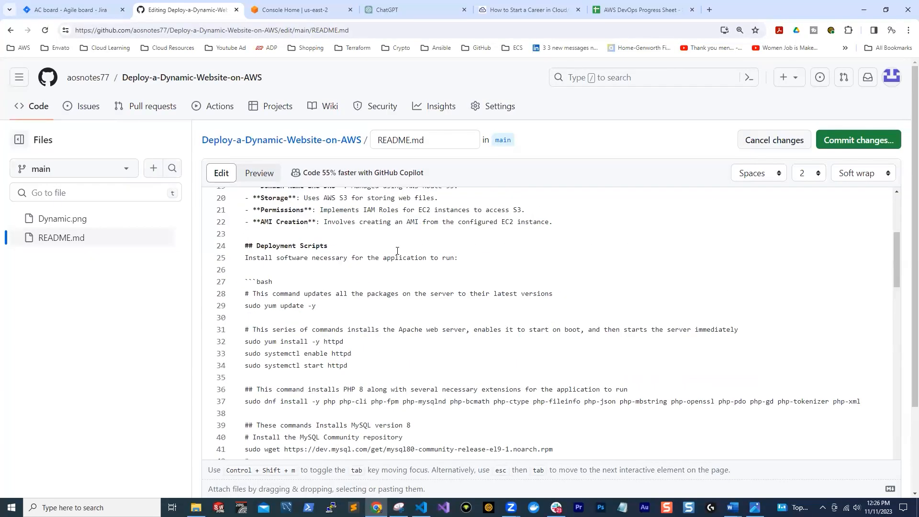
scroll(256, 264, "down", 16)
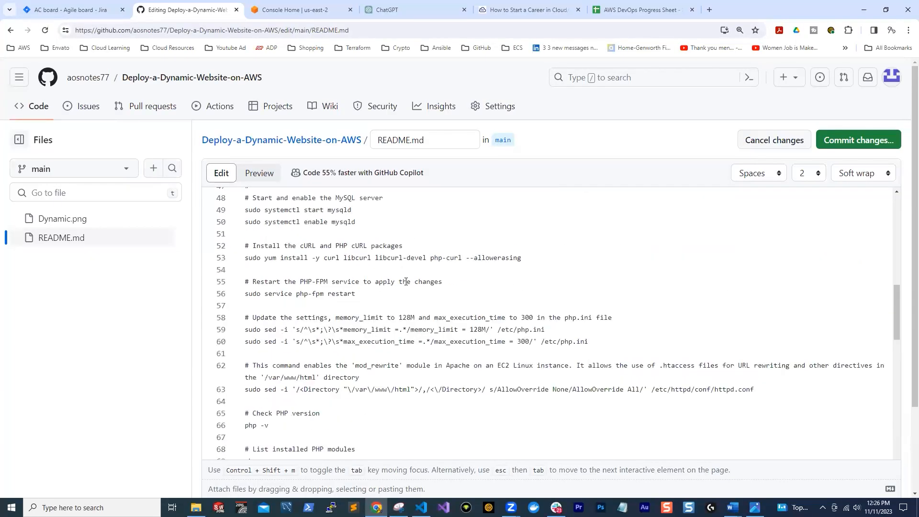
scroll(379, 251, "down", 6)
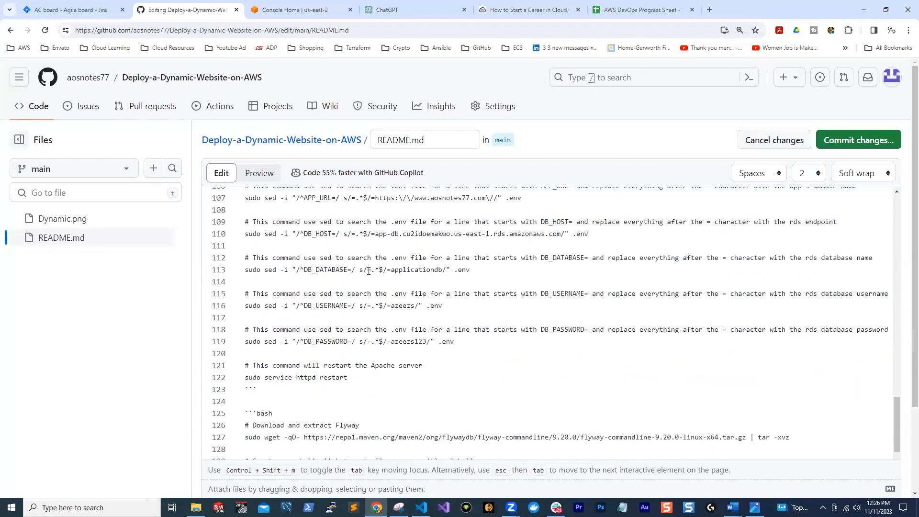
key("alt+Tab")
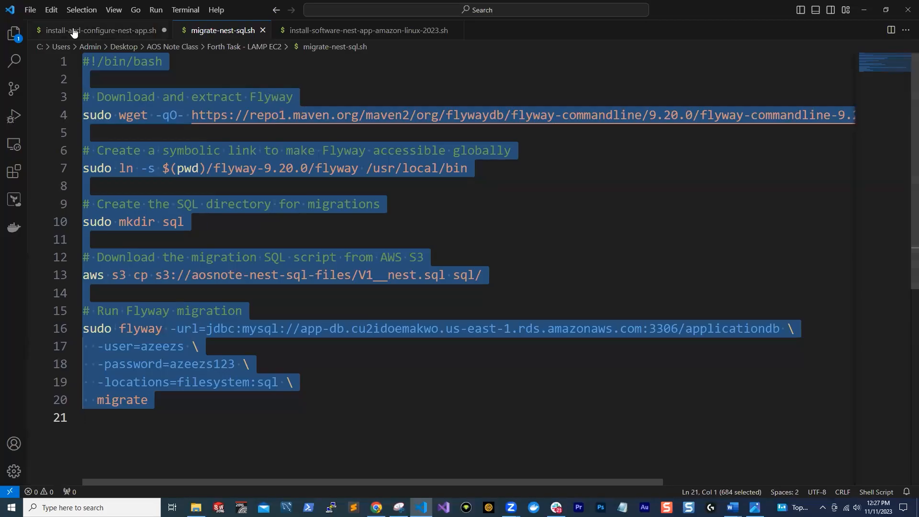
key("alt+Tab")
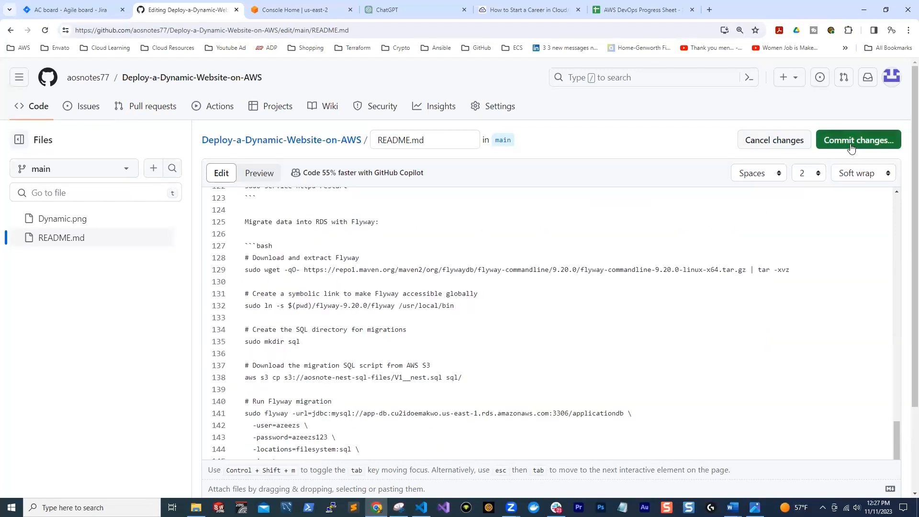
Commit the README with its new script descriptions and view the updated page
left_click(850, 144)
key("Return")
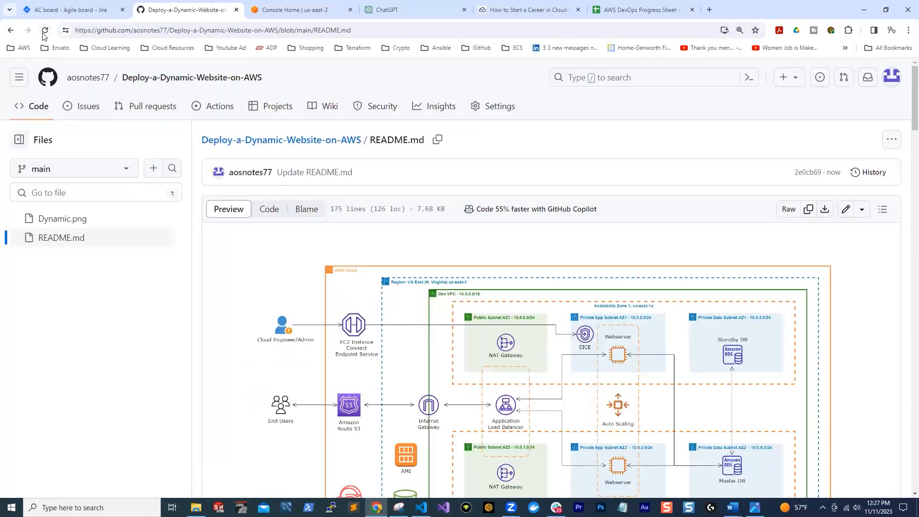
scroll(423, 180, "down", 5)
scroll(472, 273, "down", 5)
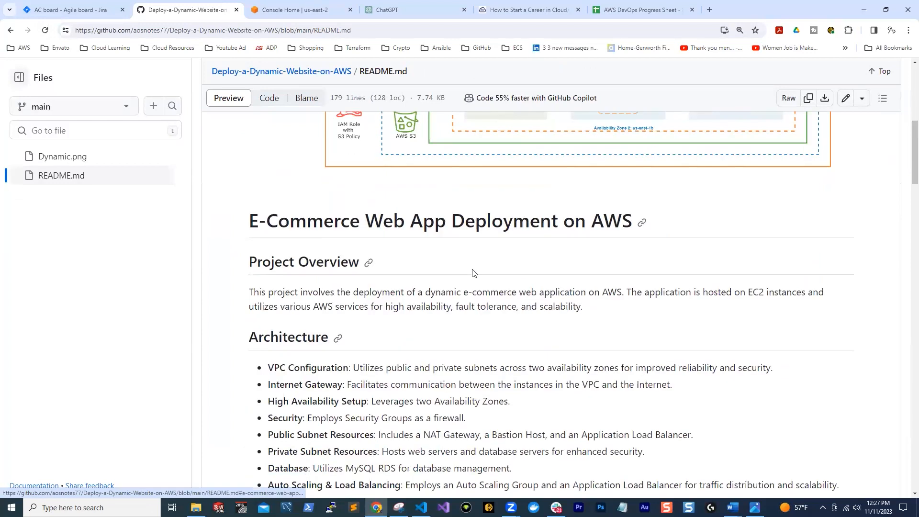
Review the README's Deployment Scripts section, checking each script's description and code block, down through the Usage, Contributing and License sections
scroll(297, 134, "down", 5)
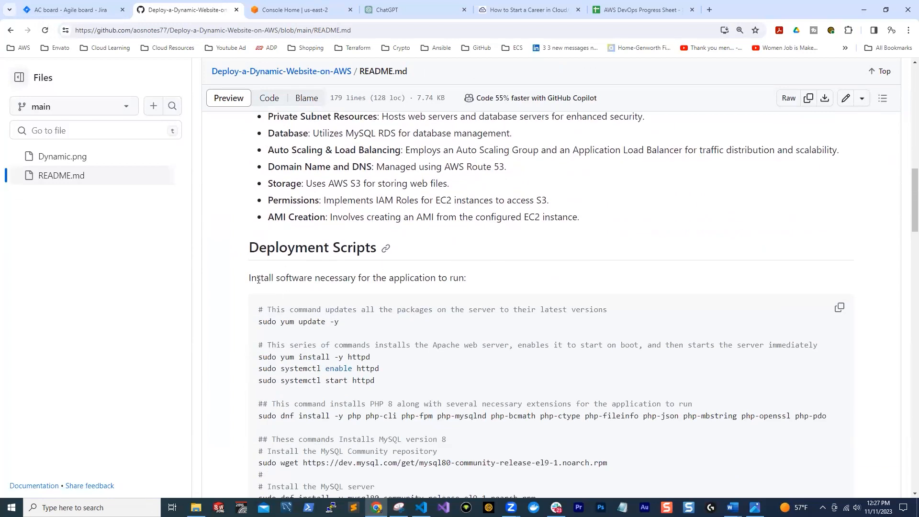
left_click_drag(250, 279, 468, 278)
scroll(479, 282, "down", 2)
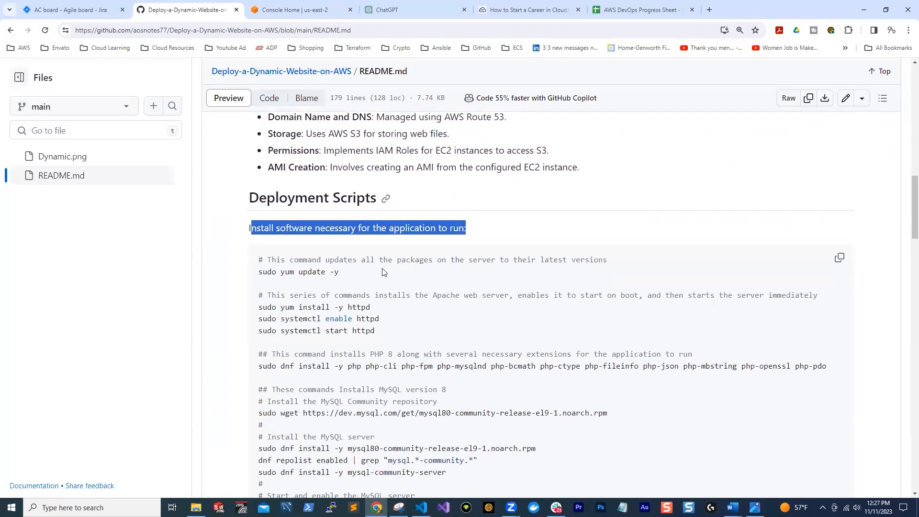
left_click_drag(248, 182, 492, 178)
scroll(529, 266, "down", 8)
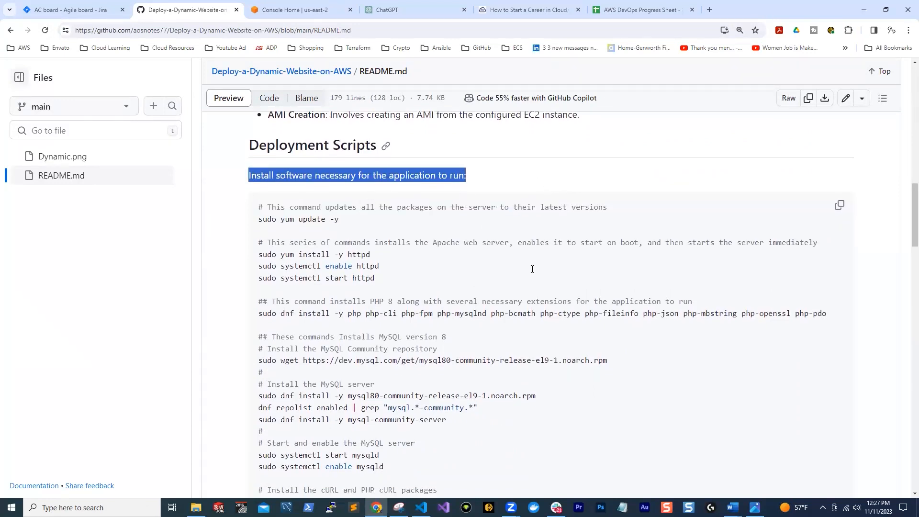
scroll(534, 278, "down", 3)
left_click_drag(248, 257, 428, 260)
scroll(565, 253, "down", 15)
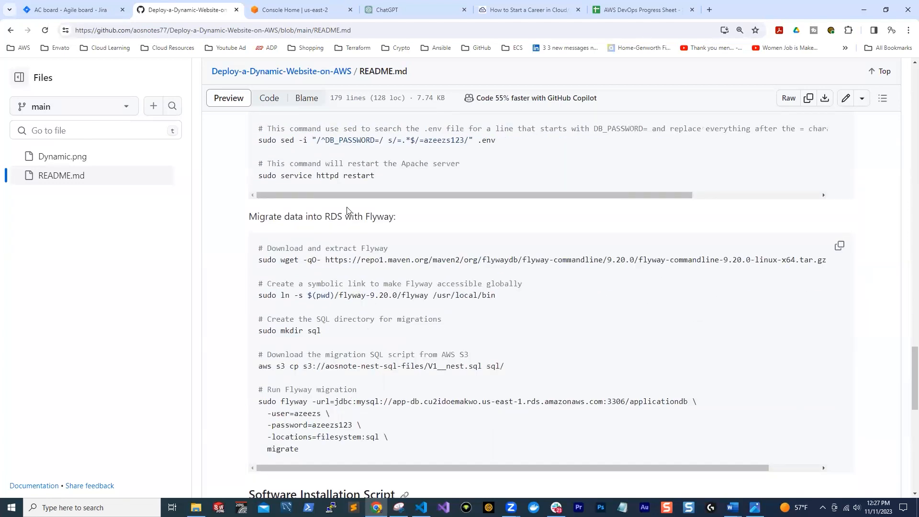
scroll(614, 266, "down", 8)
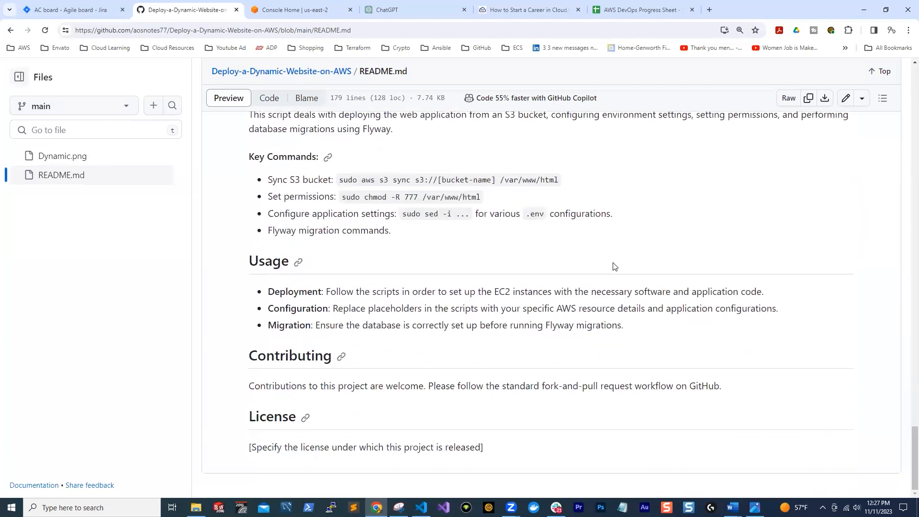
scroll(614, 266, "up", 12)
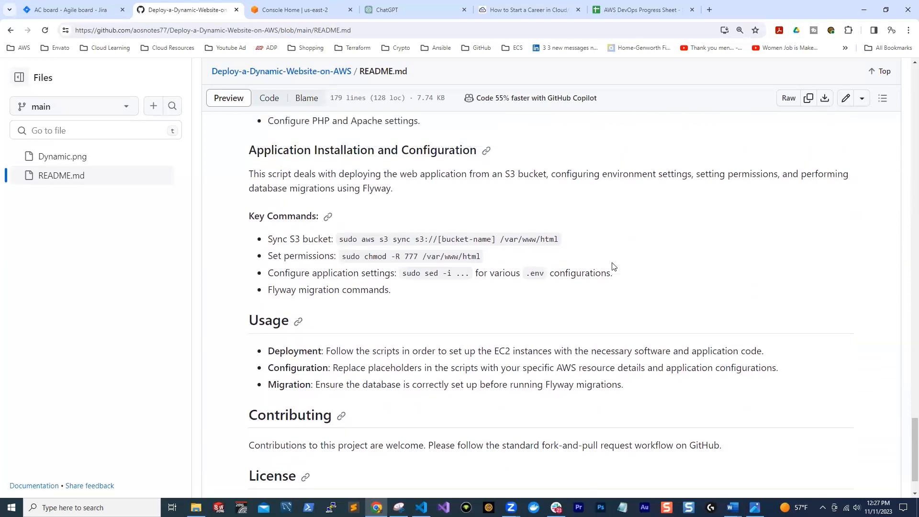
scroll(614, 266, "up", 20)
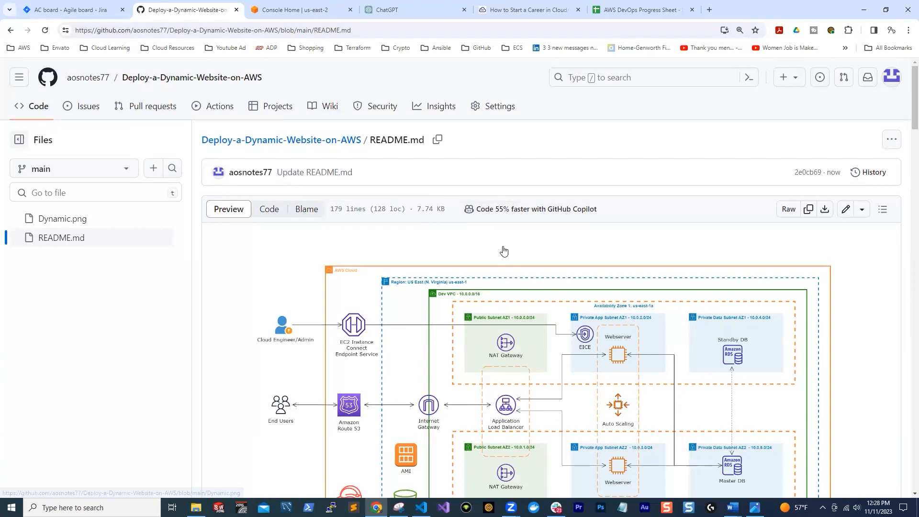
Review the architecture diagram, Project Overview and Architecture list at the start of the README
scroll(574, 280, "down", 7)
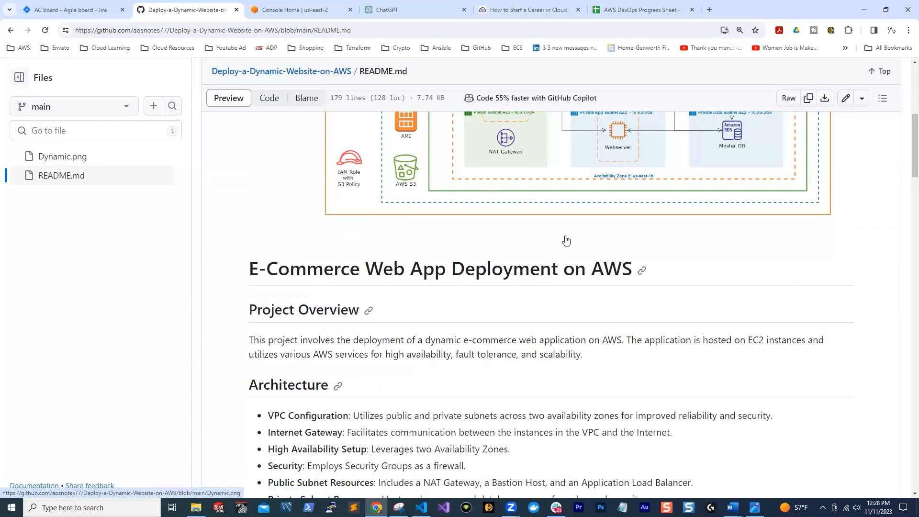
scroll(574, 239, "down", 4)
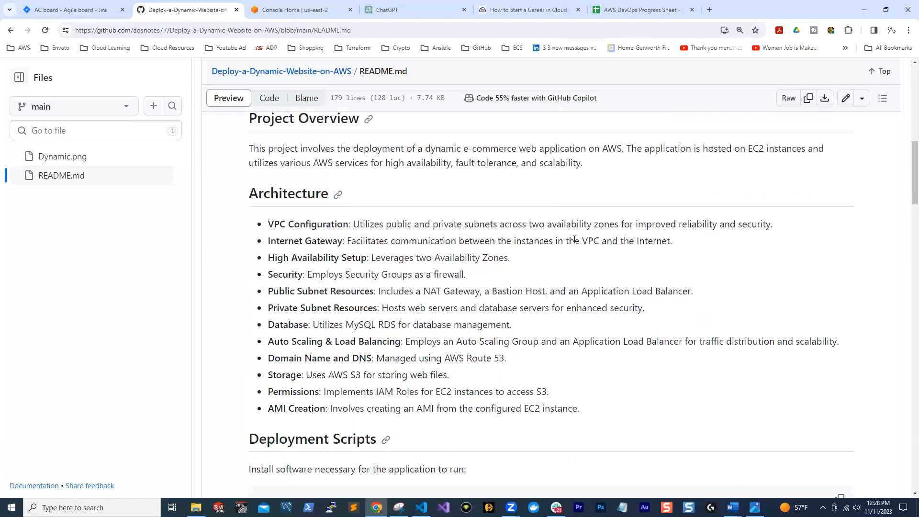
scroll(579, 239, "up", 10)
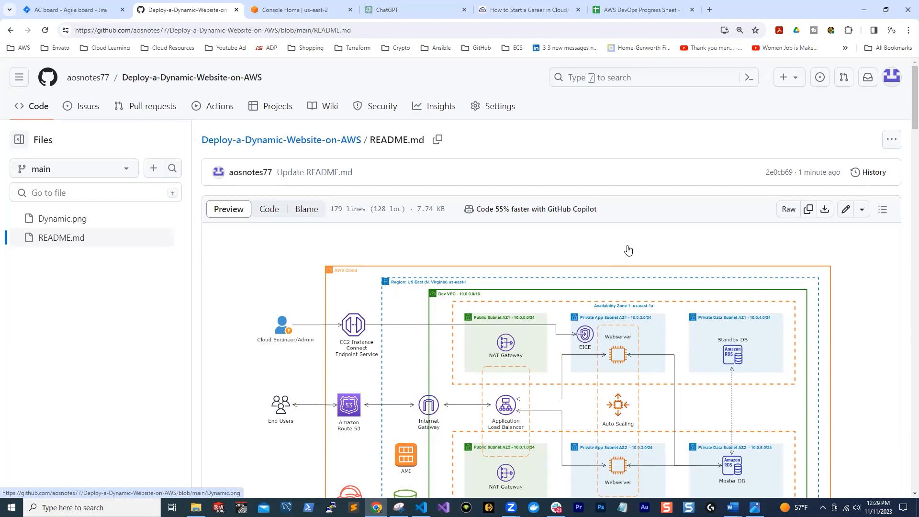
scroll(617, 340, "down", 4)
scroll(433, 220, "up", 2)
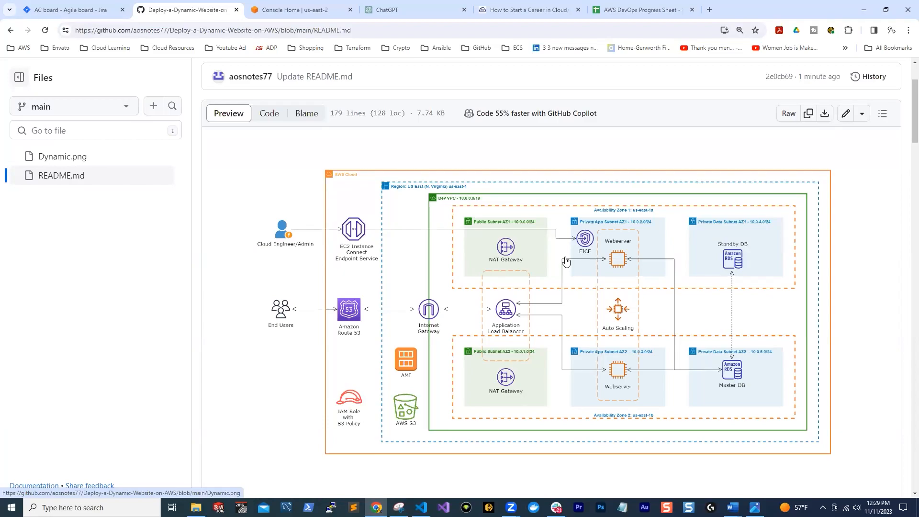
Switch to VS Code and view the migrate-nest-sql.sh script
left_click(421, 507)
left_click(478, 448)
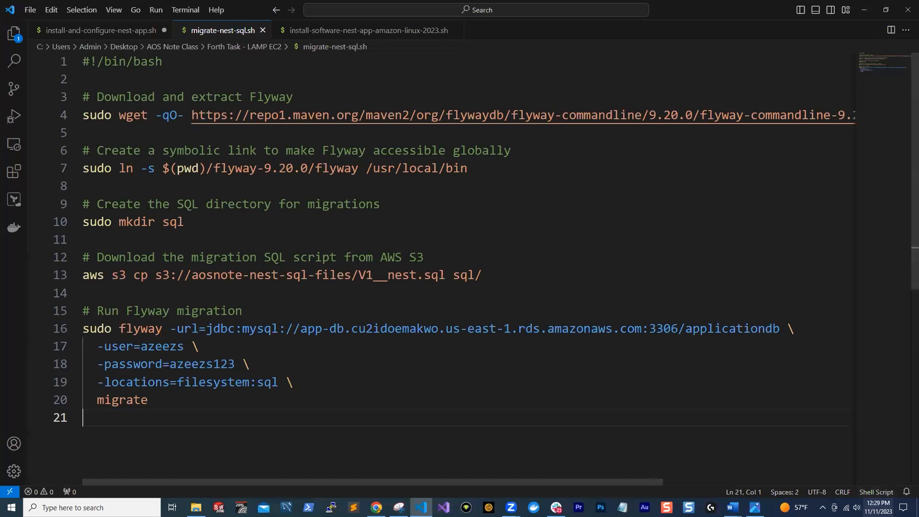
right_click(755, 508)
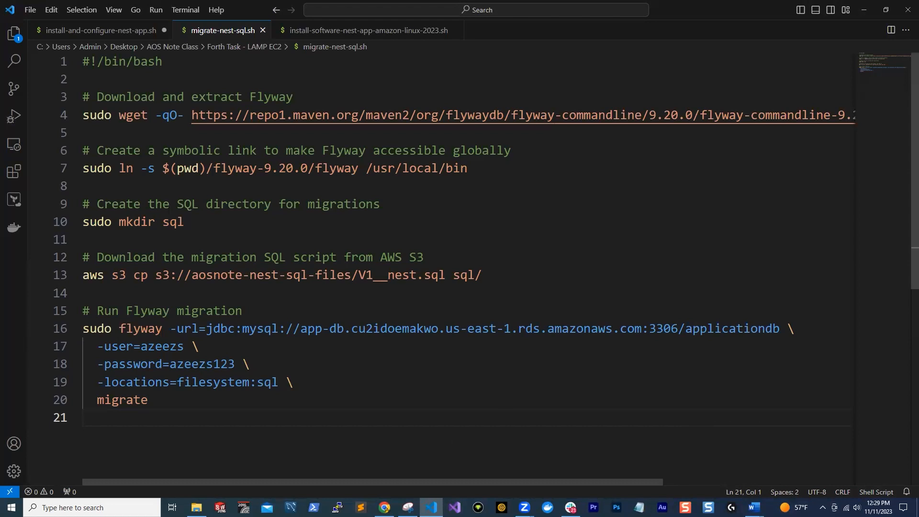
Switch to File Explorer and look through the project folders on the Desktop
left_click(196, 507)
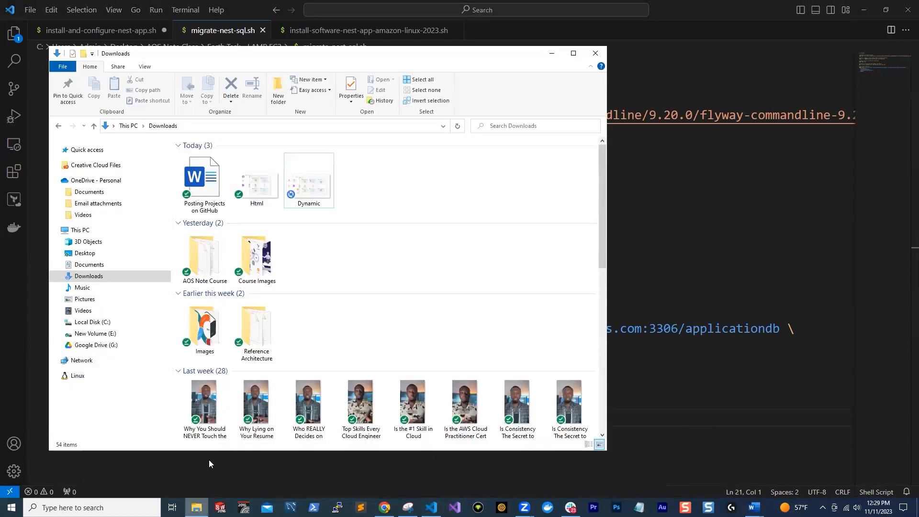
left_click(95, 254)
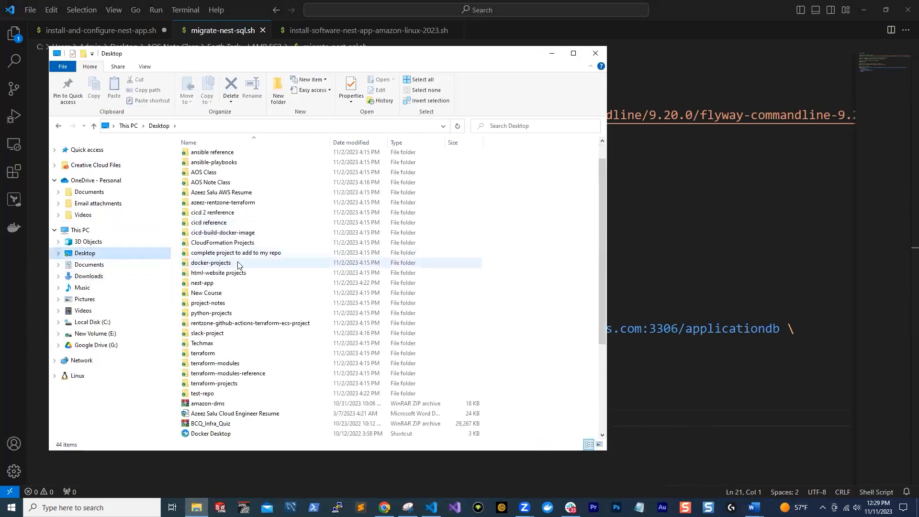
scroll(238, 268, "down", 2)
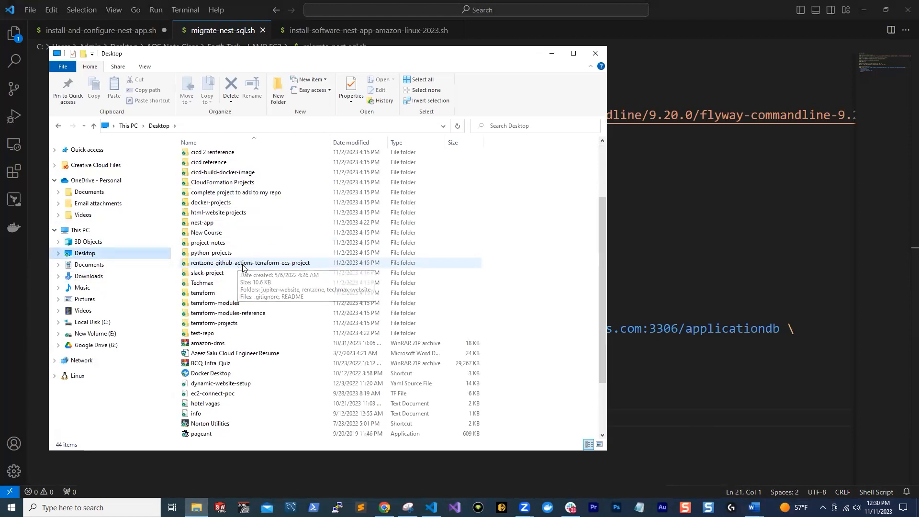
scroll(250, 265, "up", 1)
scroll(250, 265, "up", 1)
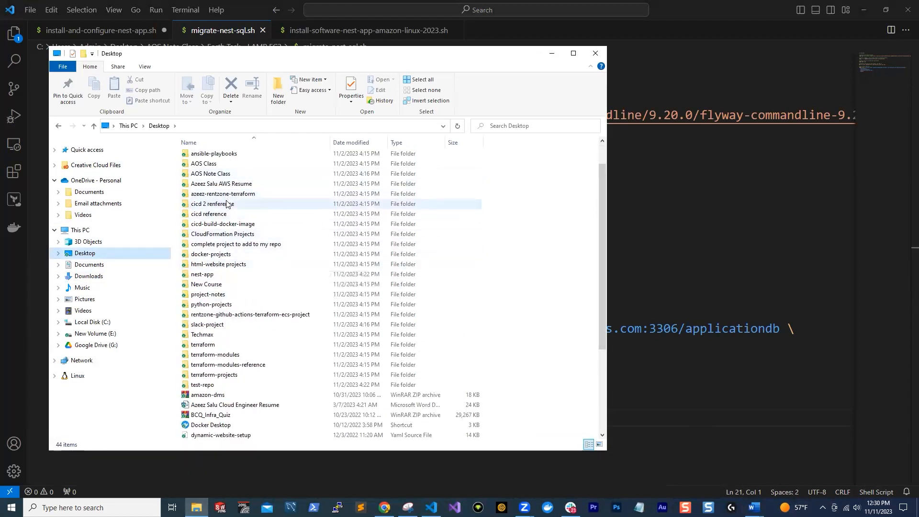
Open the "1. Host a Static Website on AWS" PNG from the AOS Note Course folder in Downloads
left_click(99, 277)
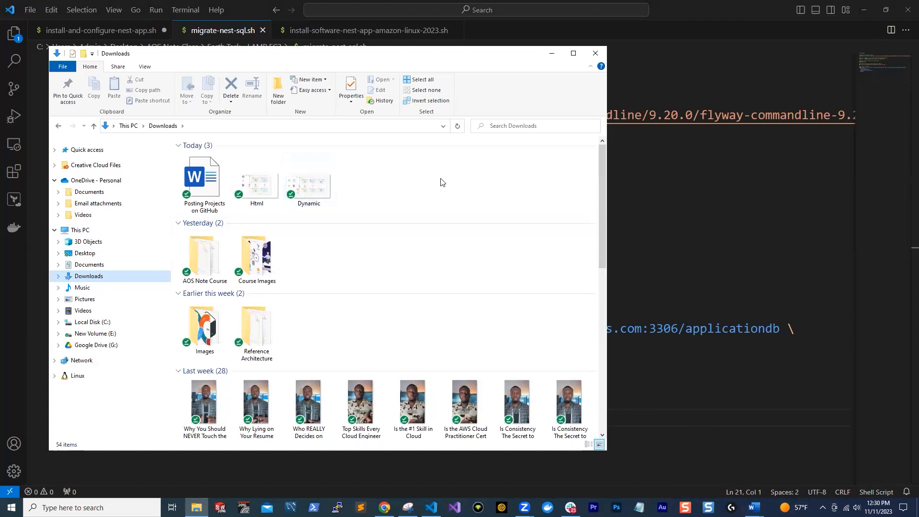
double_click(216, 255)
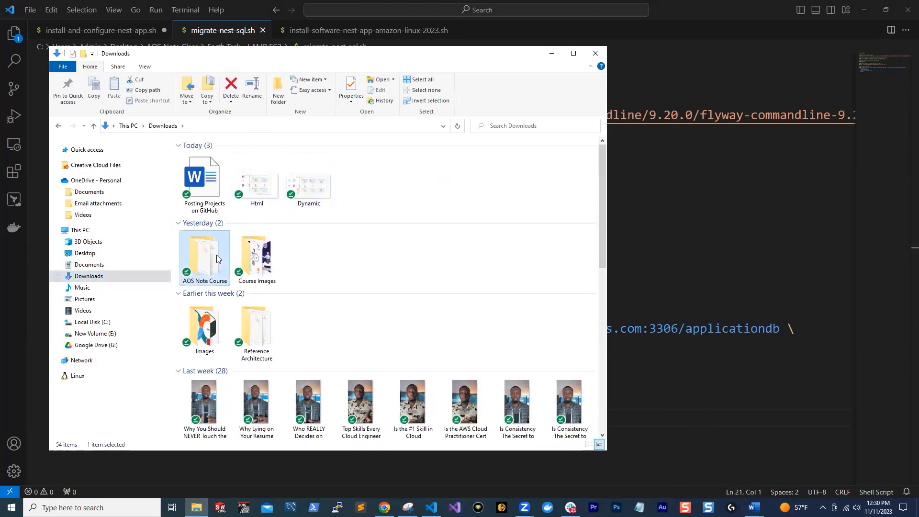
double_click(282, 167)
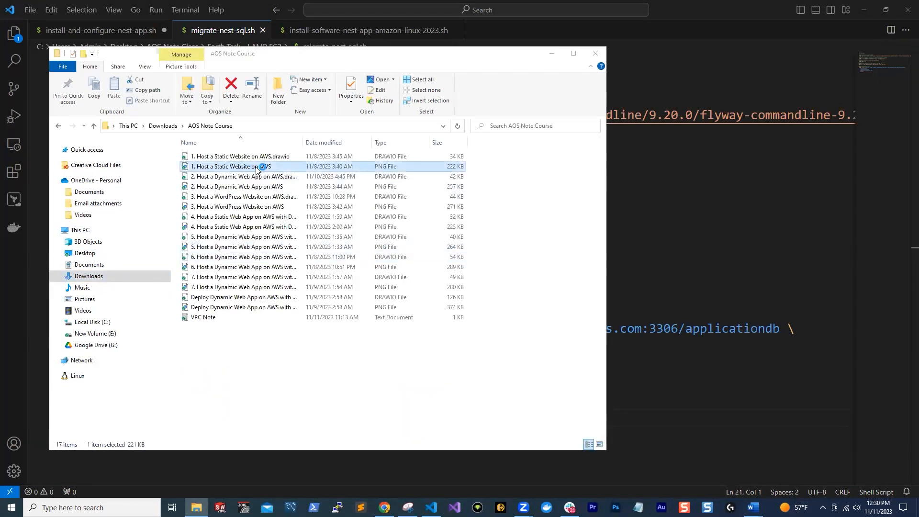
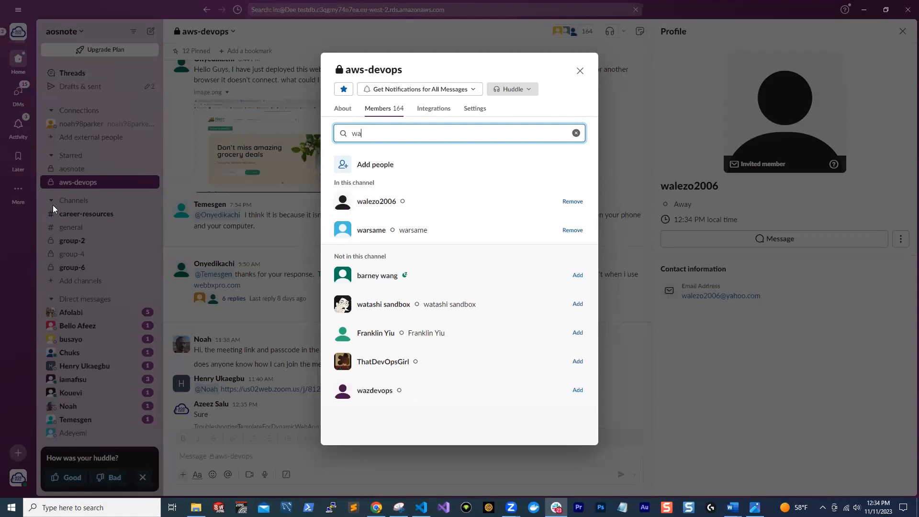
Open a direct message with the first member matching "wa" in the aws-devops channel and send "Hello"
left_click(374, 201)
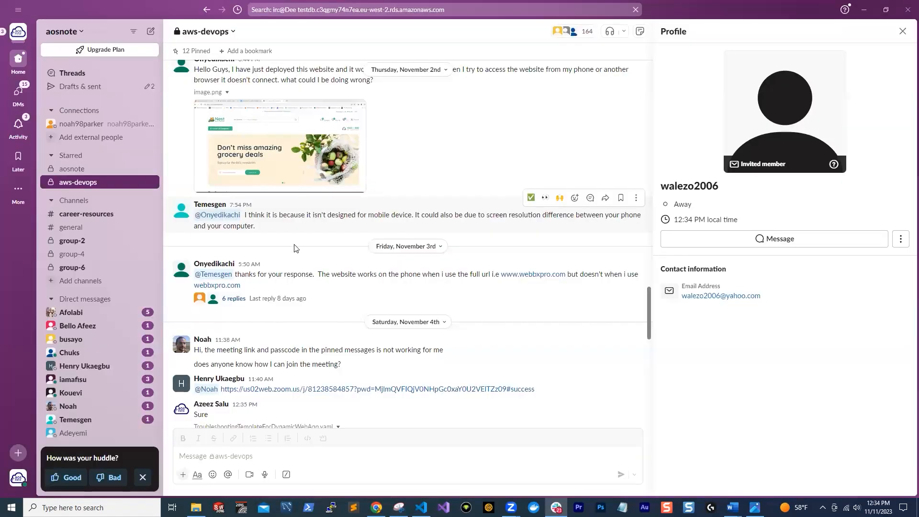
scroll(268, 268, "down", 6)
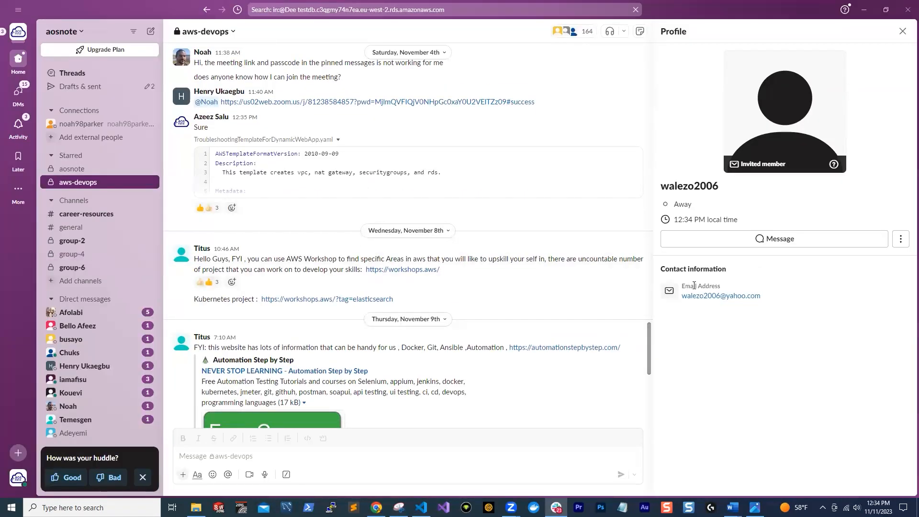
scroll(598, 253, "up", 3)
left_click(794, 241)
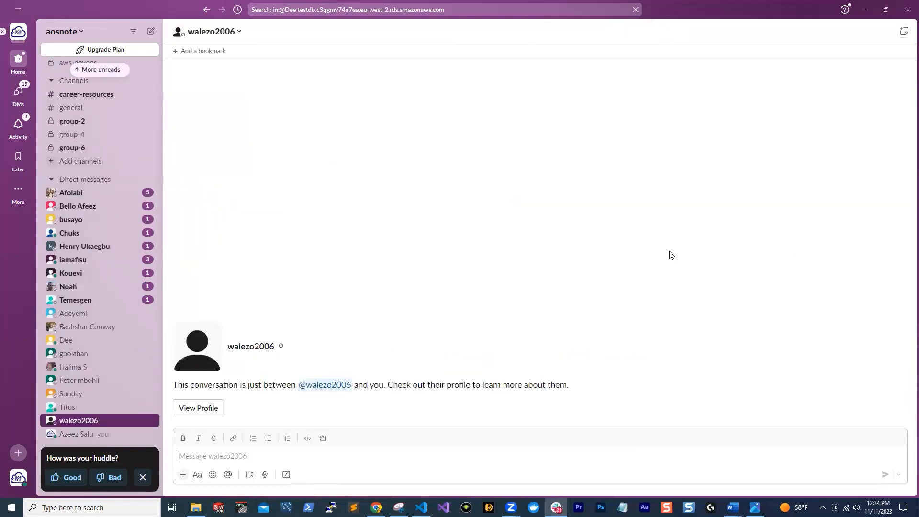
type("Hell")
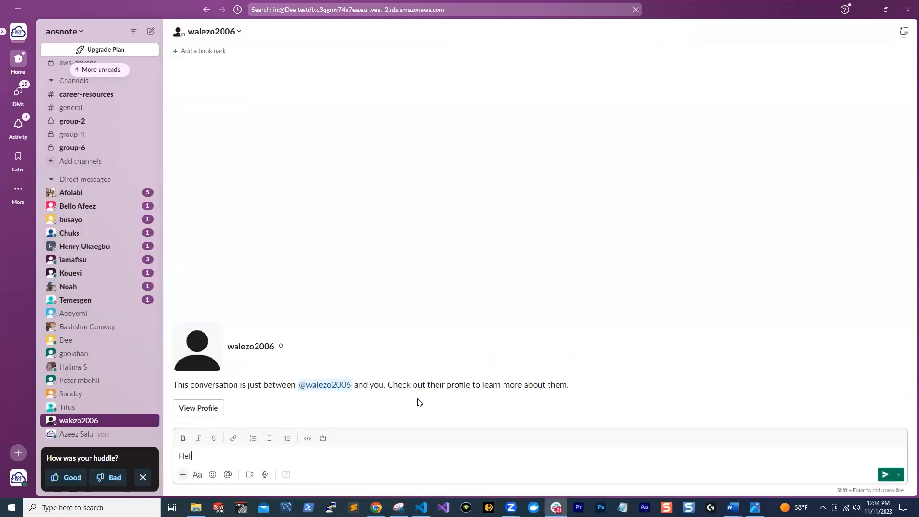
type("o")
key("Return")
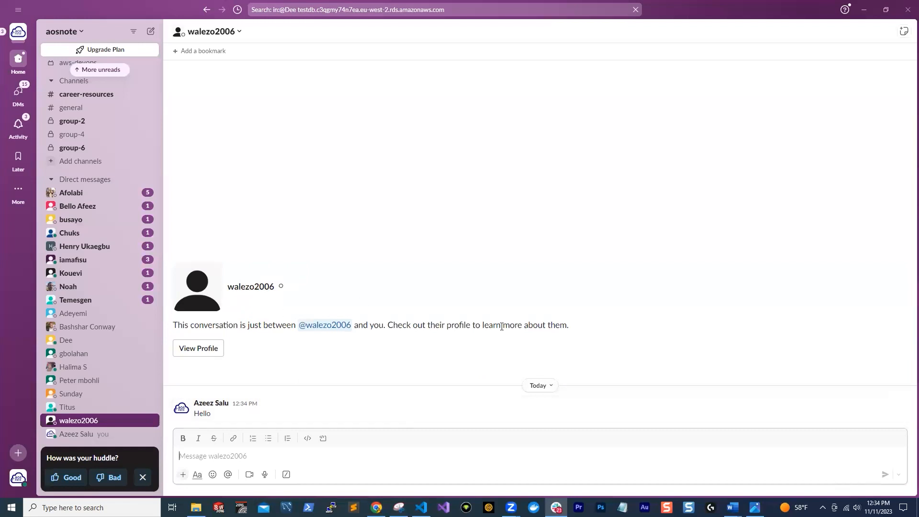
scroll(103, 113, "up", 3)
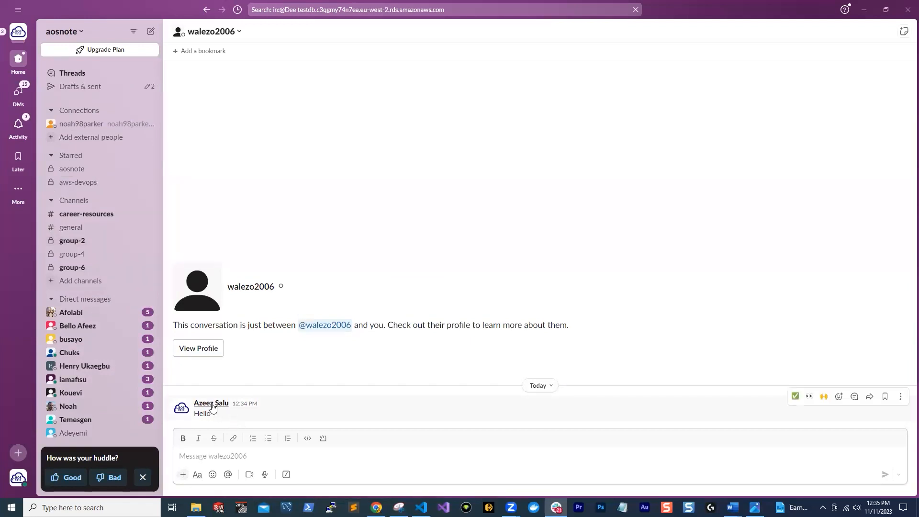
mouse_move(228, 402)
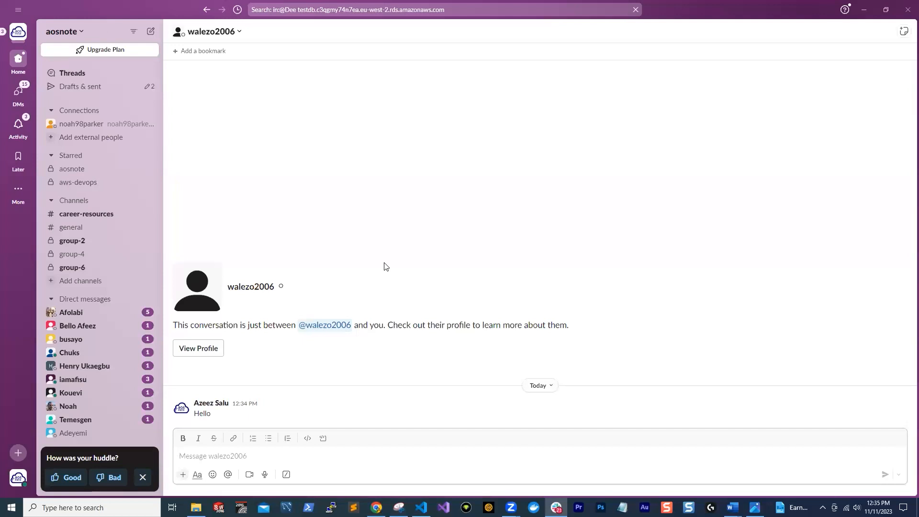
View the available workspaces and switch from aosnote to AWS Community Builders
left_click(17, 35)
left_click(354, 184)
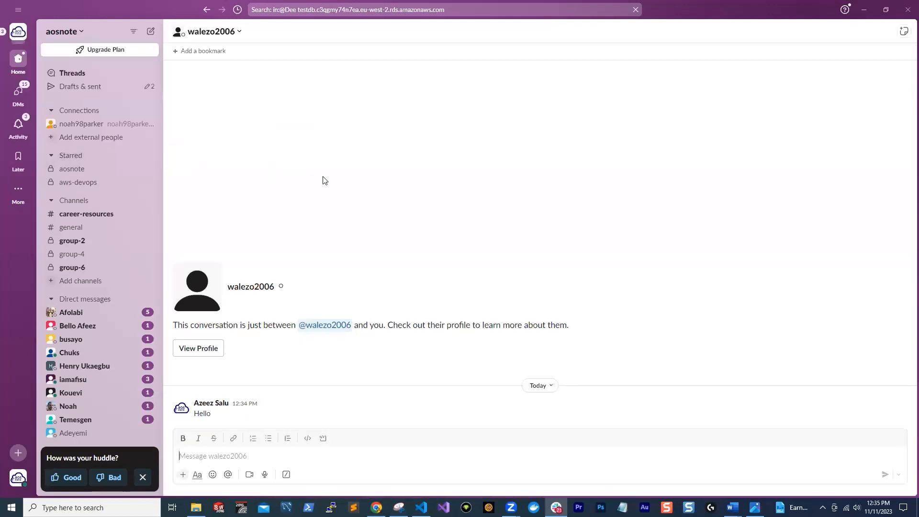
left_click(20, 38)
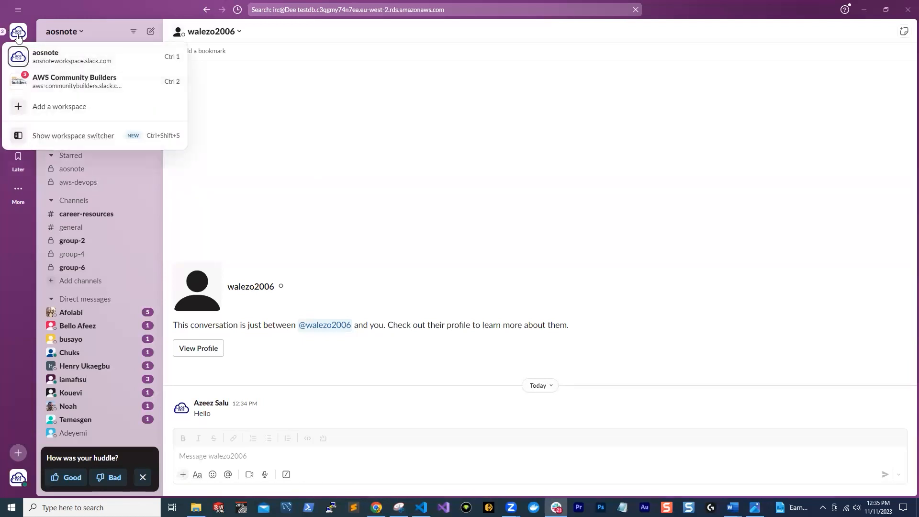
left_click(53, 56)
left_click(18, 33)
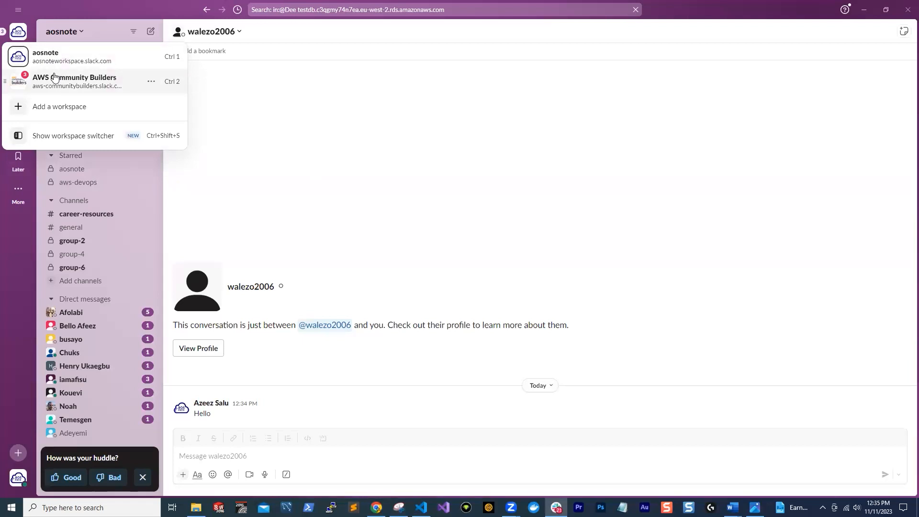
left_click(15, 83)
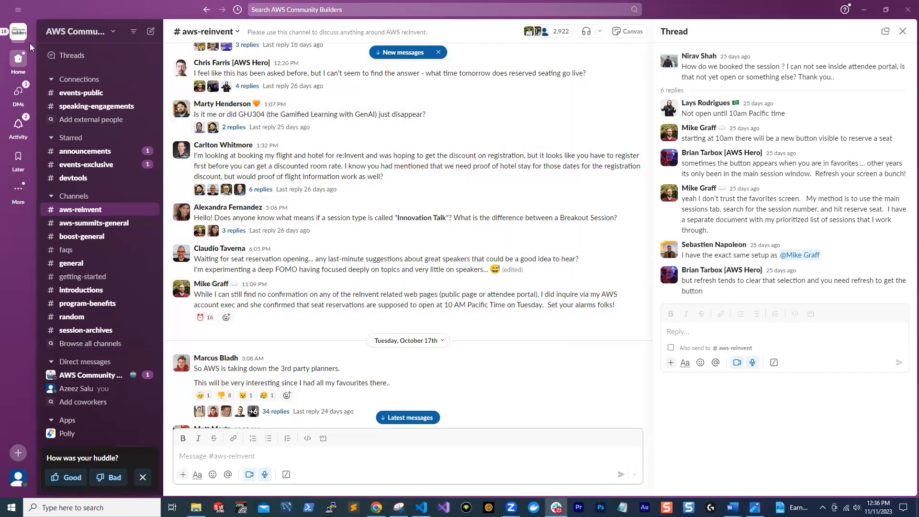
Look over the workspace list again and switch back to the aosnote workspace
left_click(18, 31)
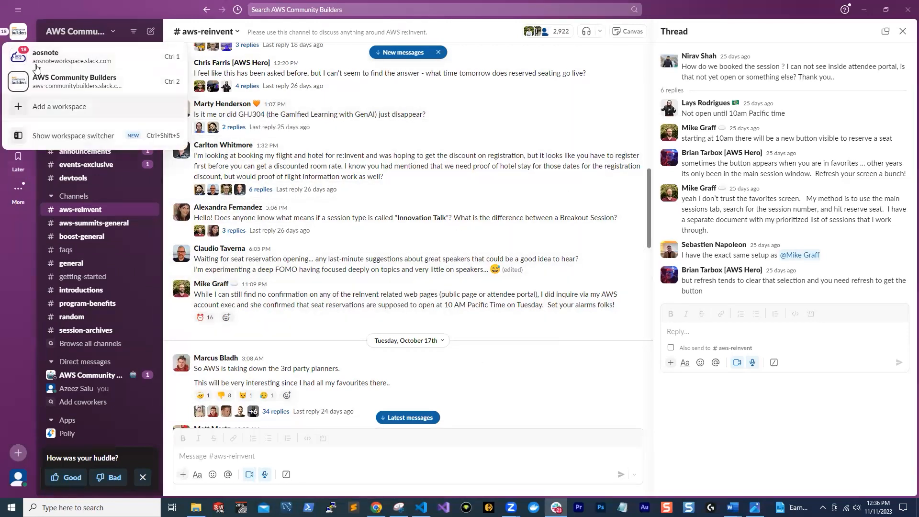
left_click(72, 91)
left_click(18, 31)
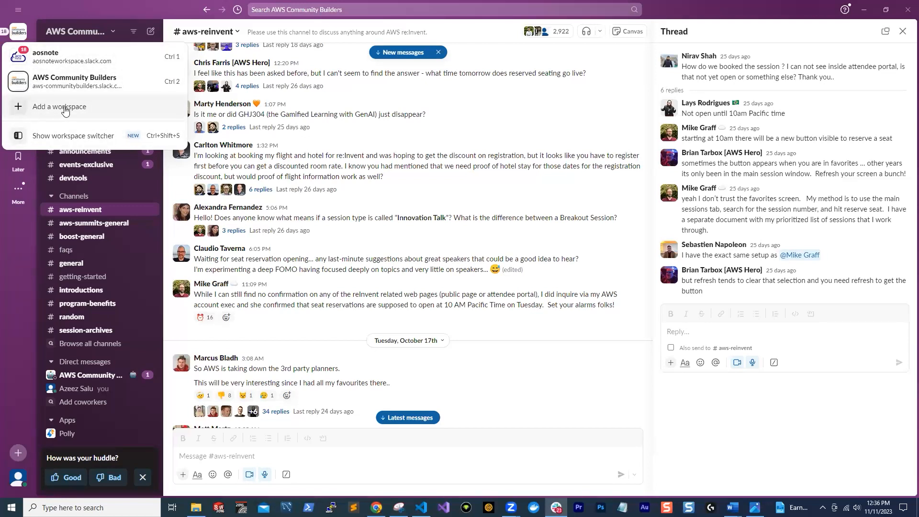
left_click(22, 161)
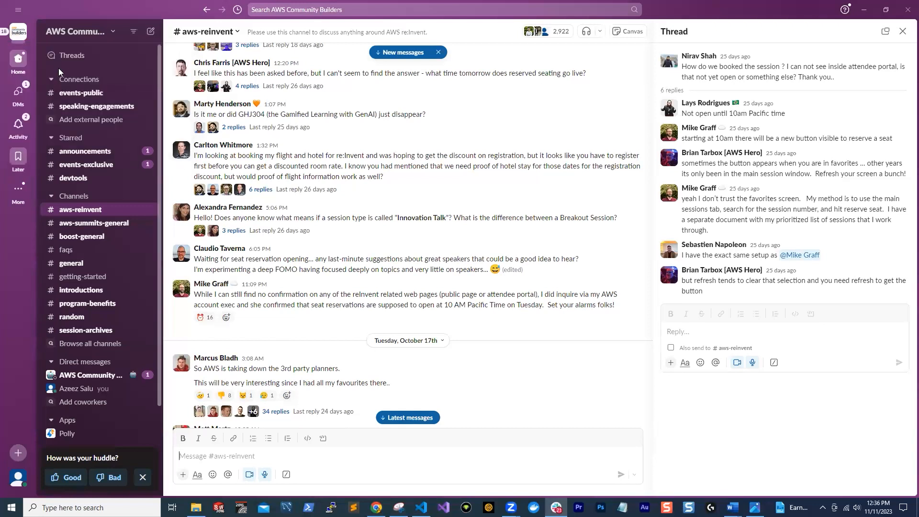
left_click(18, 33)
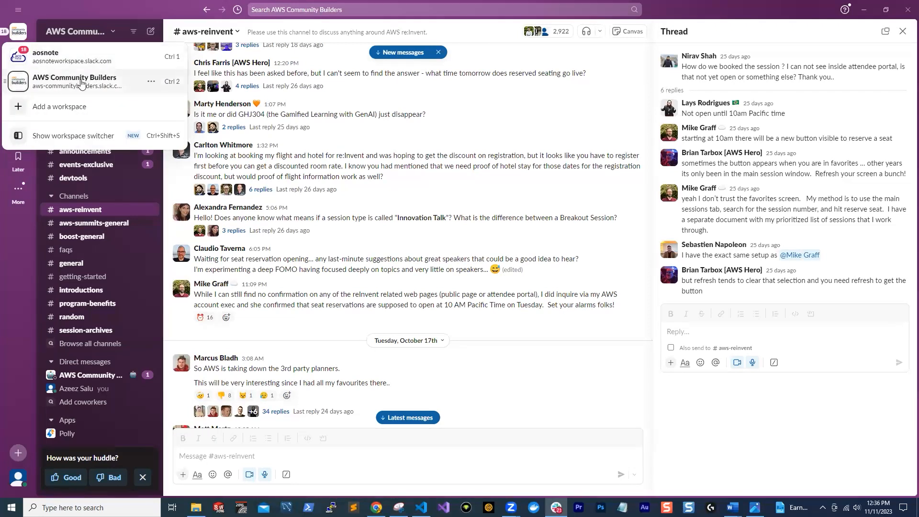
left_click(218, 274)
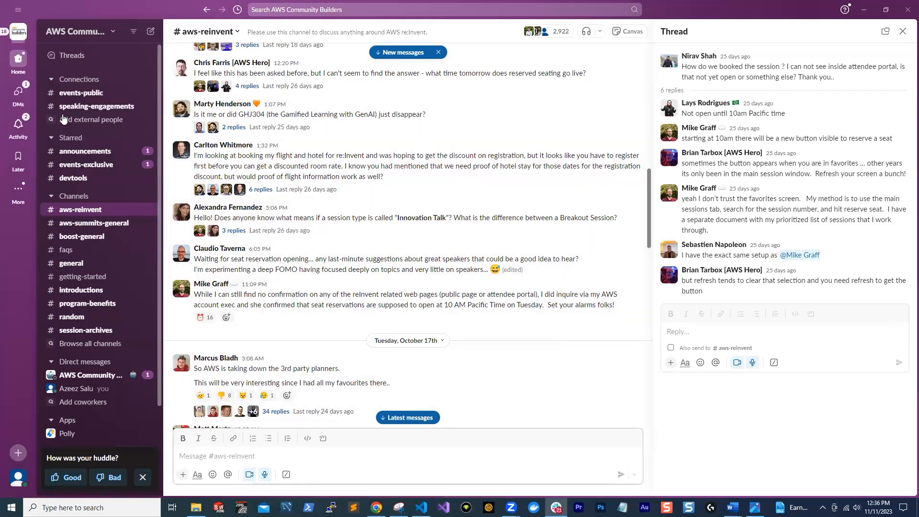
left_click(19, 33)
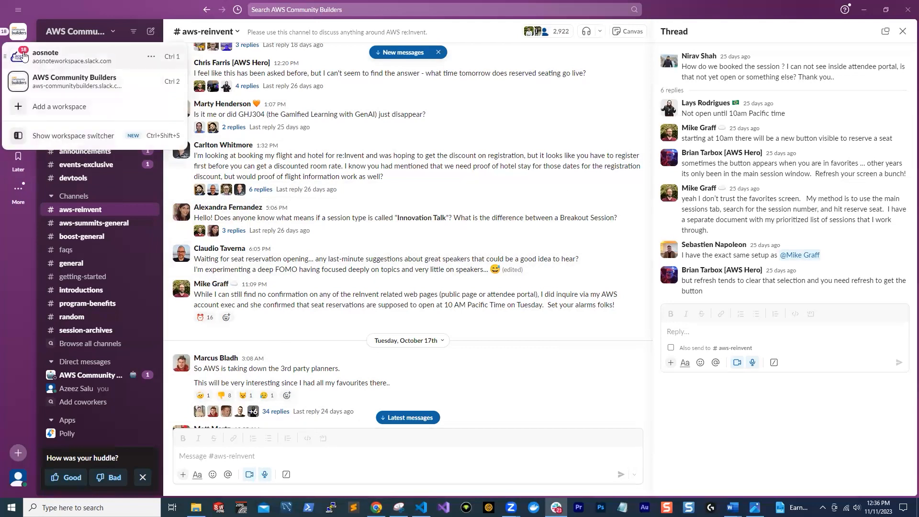
left_click(48, 59)
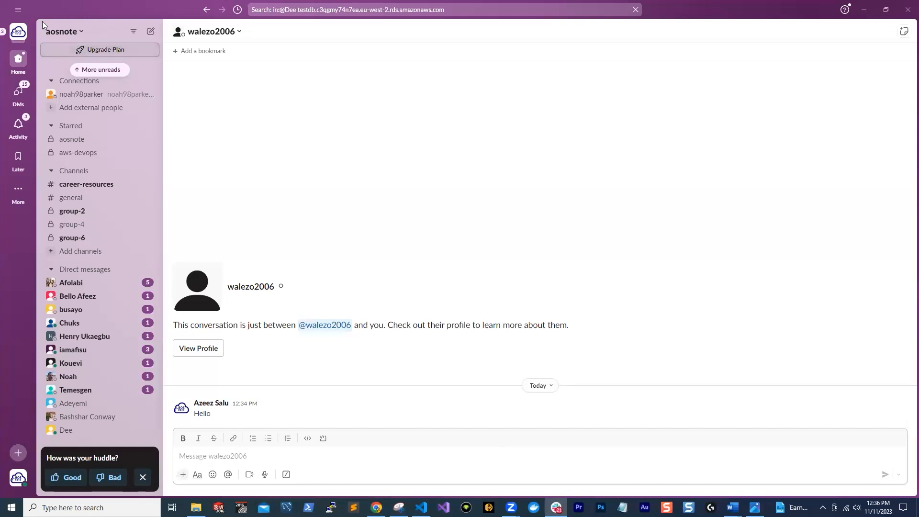
Show the list of workspaces from within aosnote and dismiss it without switching
left_click(24, 38)
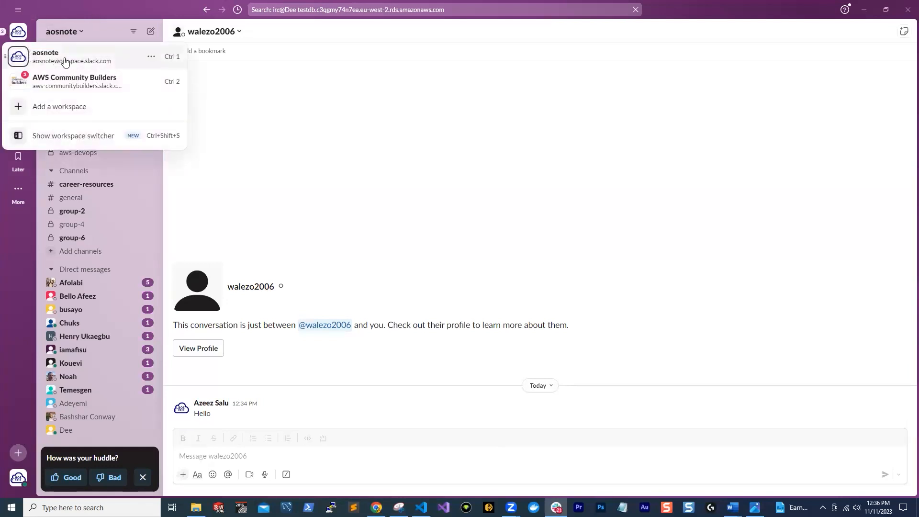
left_click(268, 132)
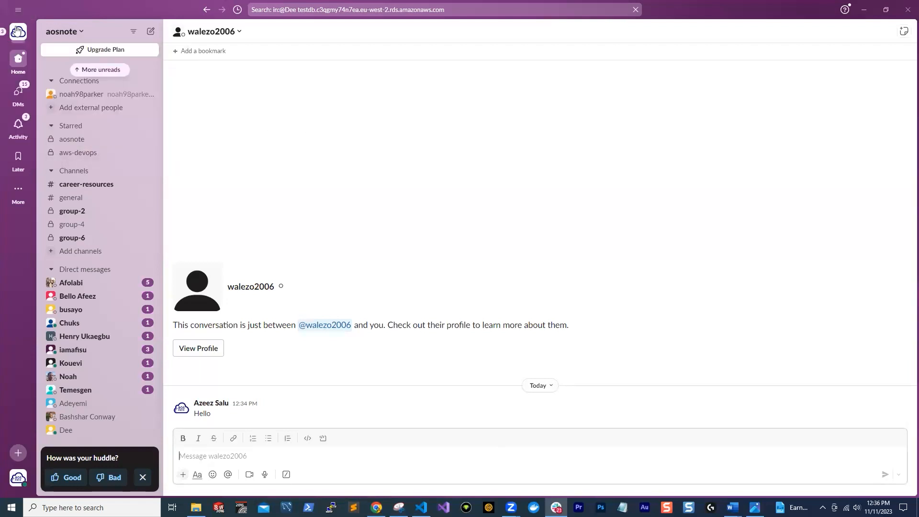
left_click(15, 36)
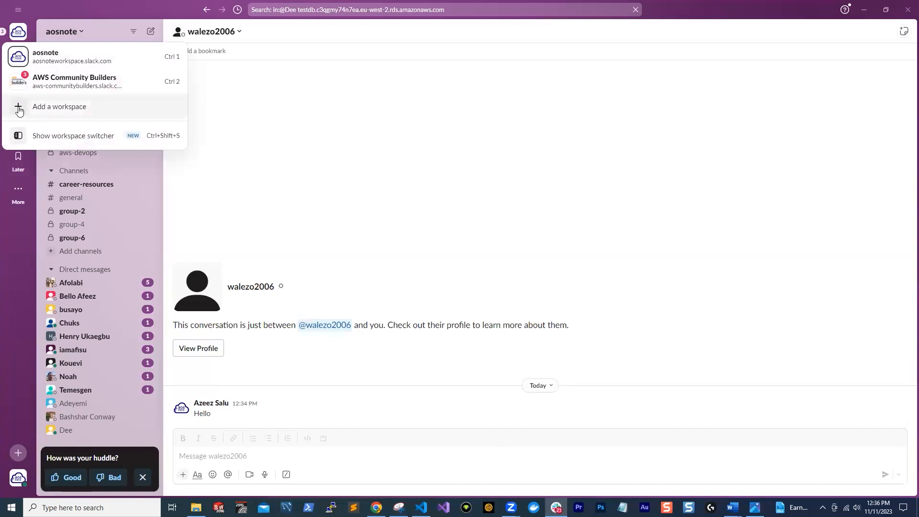
left_click(343, 134)
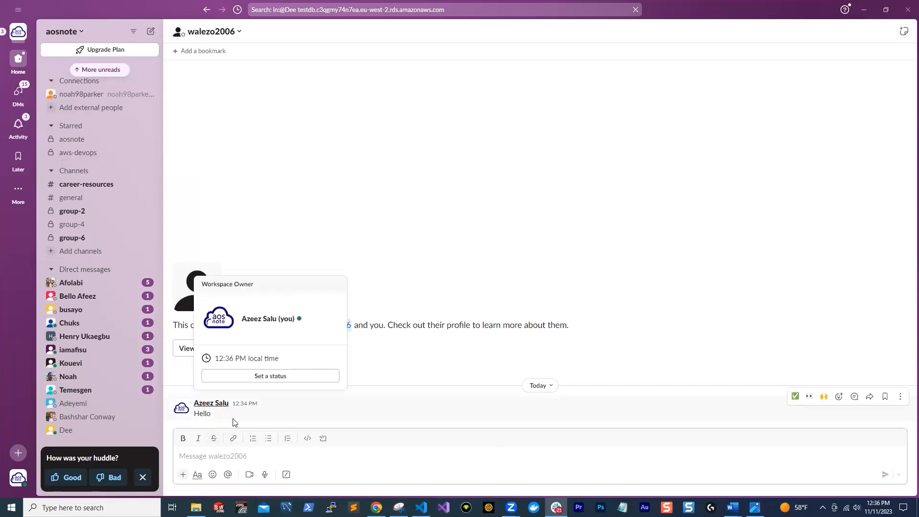
Search the aws-devops channel's members for "wa", then close the list and look through the channel's earlier messages
left_click(80, 151)
type("wa")
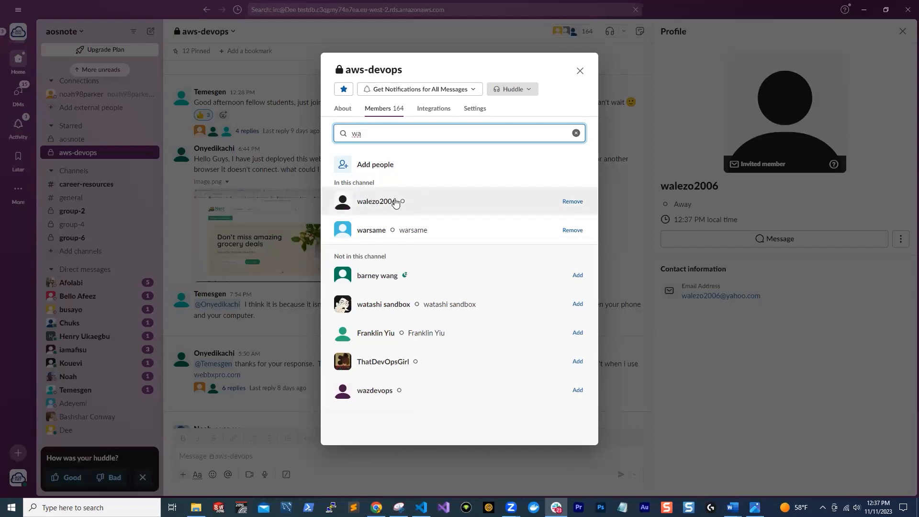
left_click(584, 74)
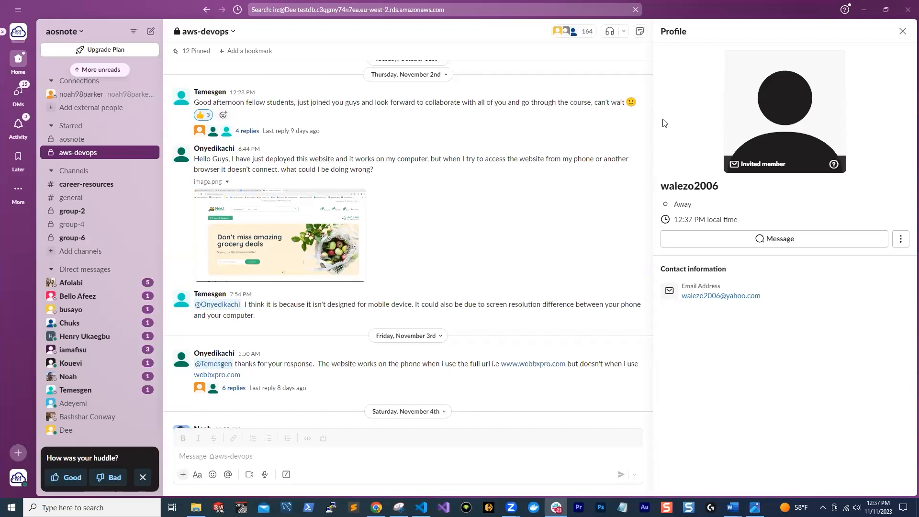
scroll(407, 191, "up", 5)
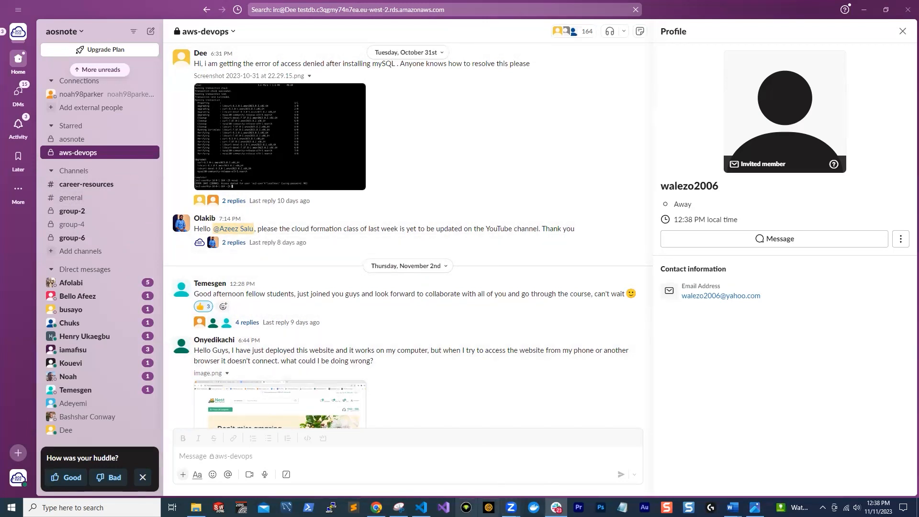
Switch to Chrome, return to the start of the README.md page on GitHub and reload it
left_click(376, 507)
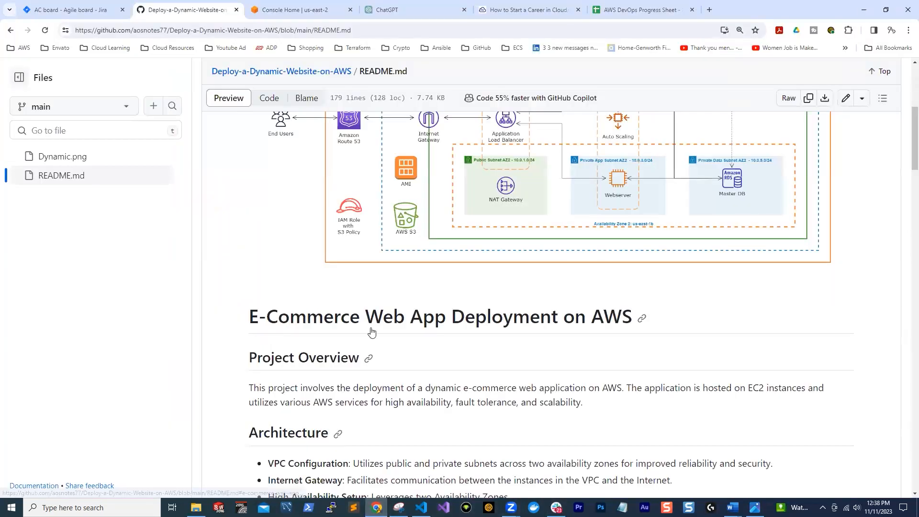
scroll(373, 331, "up", 1)
scroll(372, 332, "up", 5)
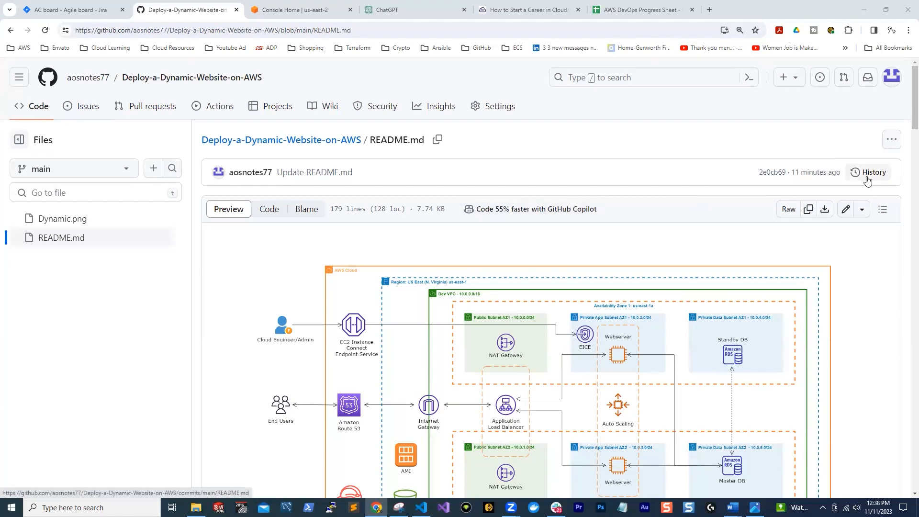
left_click(44, 30)
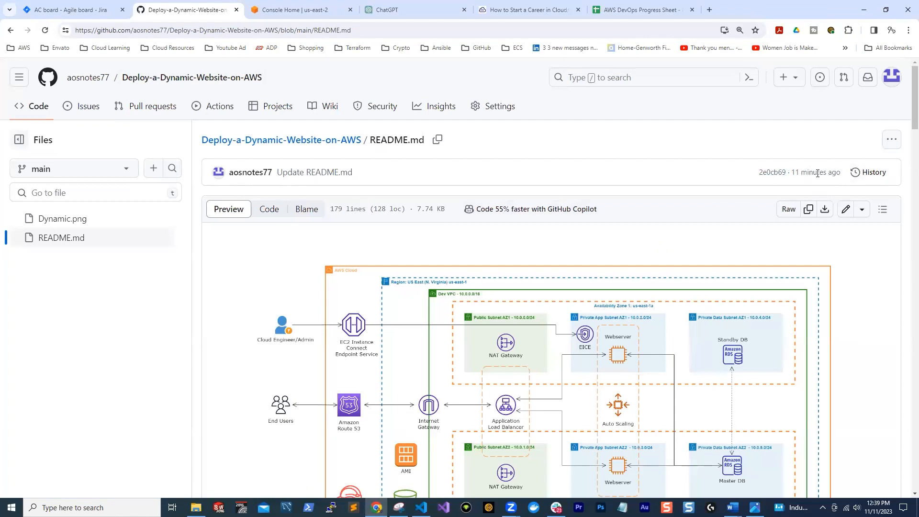
Highlight the age of the latest README.md commit and look over the architecture diagram
left_click_drag(792, 173, 838, 173)
scroll(701, 179, "down", 1)
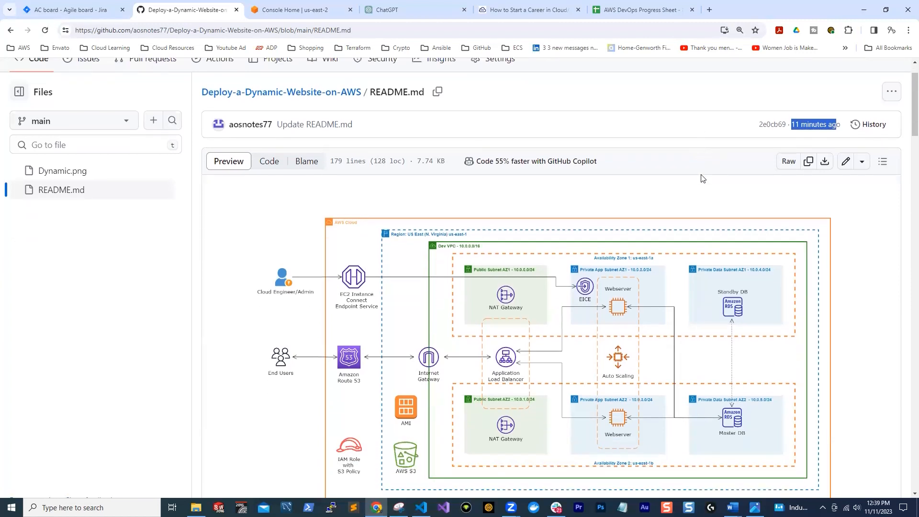
scroll(703, 174, "up", 1)
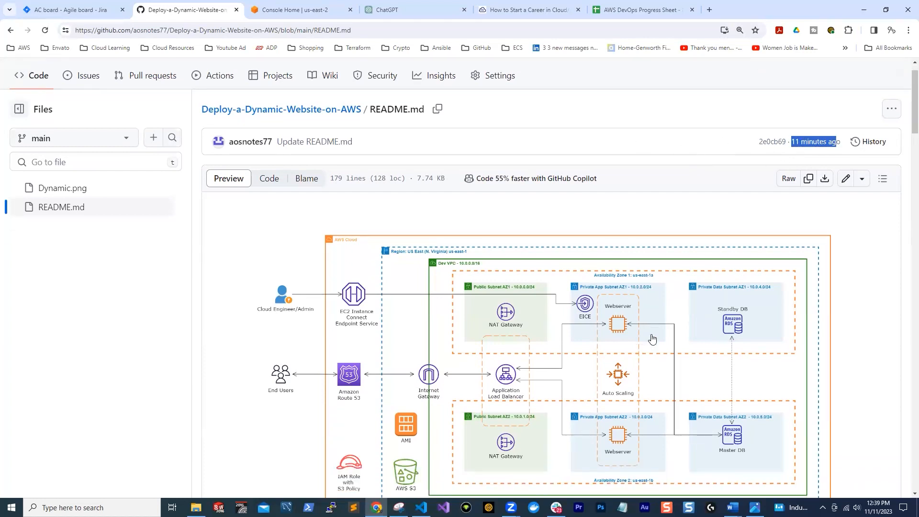
scroll(718, 235, "down", 1)
scroll(722, 232, "up", 1)
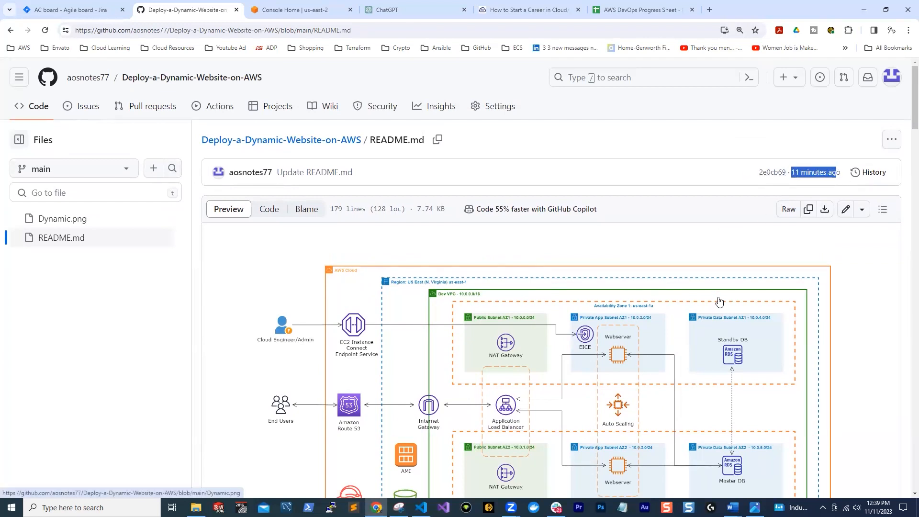
scroll(570, 231, "down", 5)
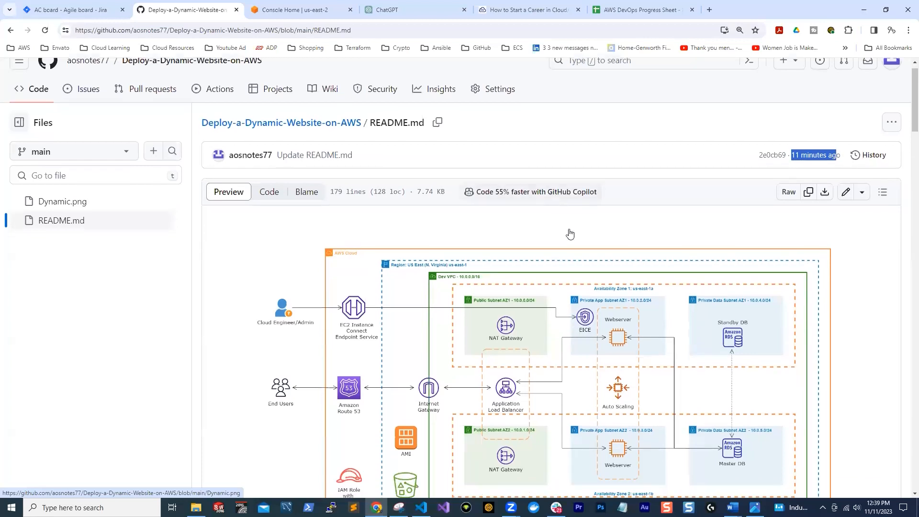